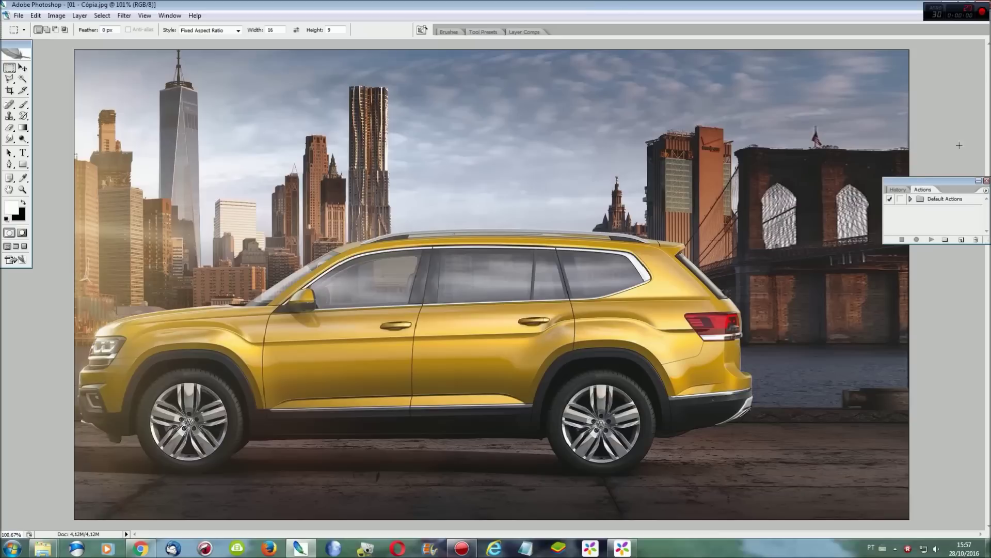
Switch to the silver pickup photo, zoom in on its doors, and pick the Polygonal Lasso.
left_click(170, 16)
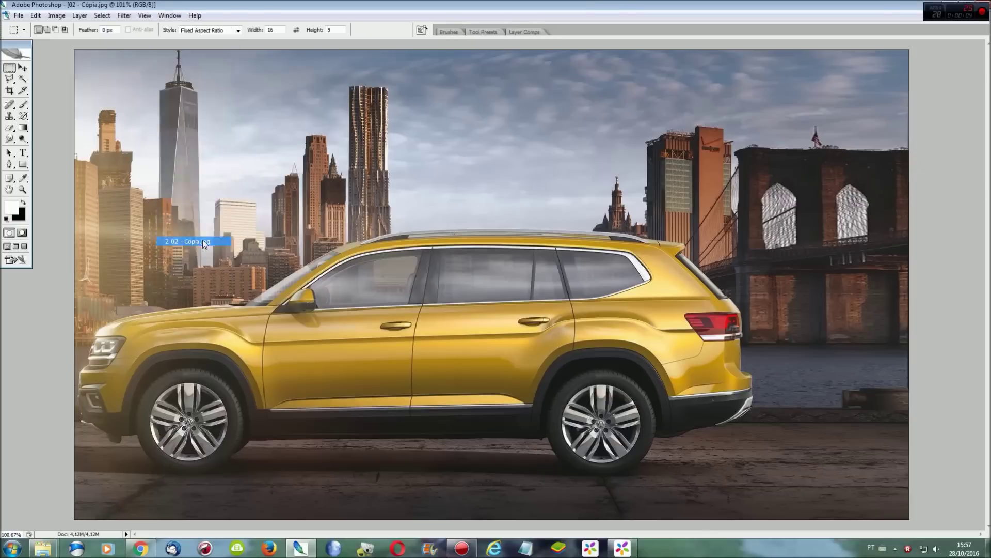
left_click(205, 241)
key("ctrl+plus")
key("ctrl+plus")
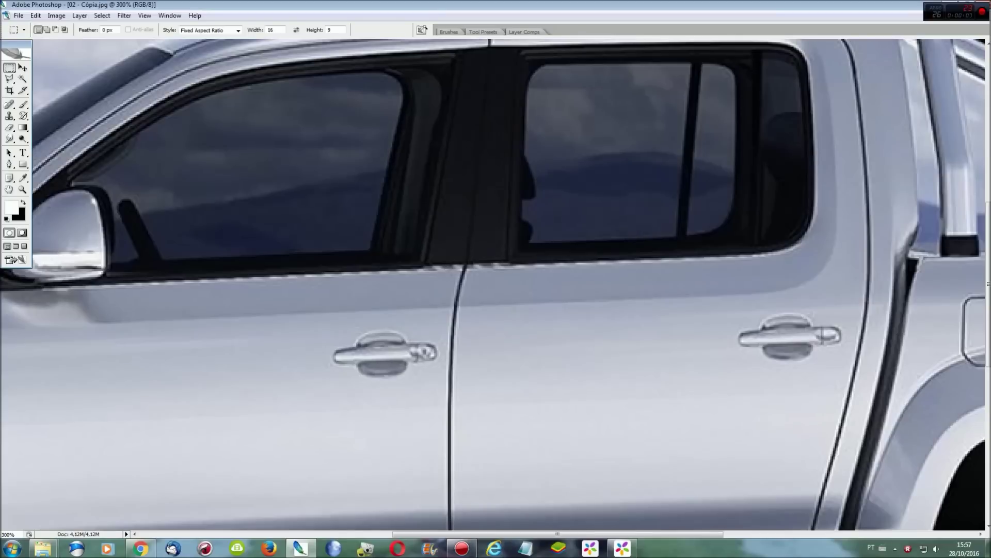
scroll(880, 410, "right", 5)
scroll(569, 170, "up", 3)
key("l")
Trace the outline from the rear door edge along the wheel shadow to the bumper's right edge.
left_click(472, 166)
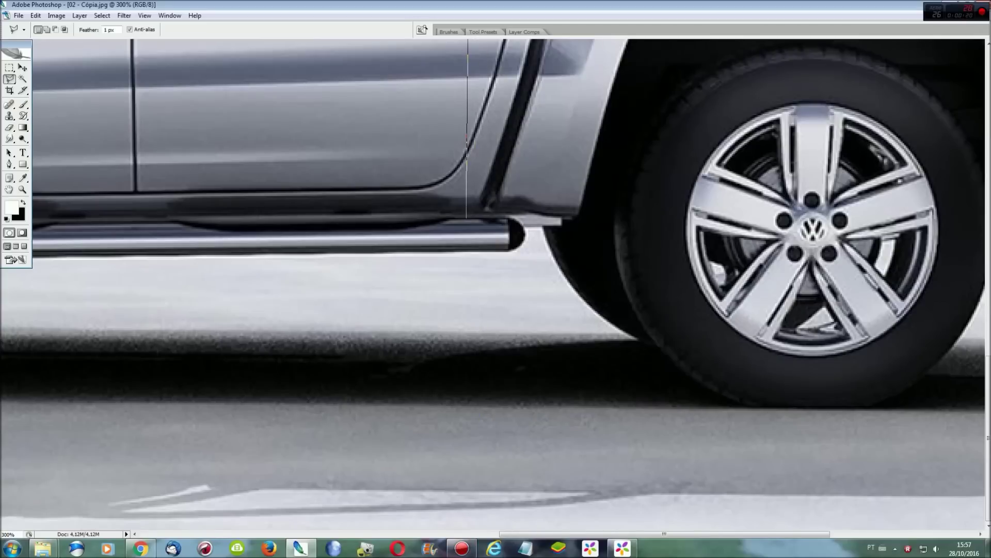
left_click(466, 219)
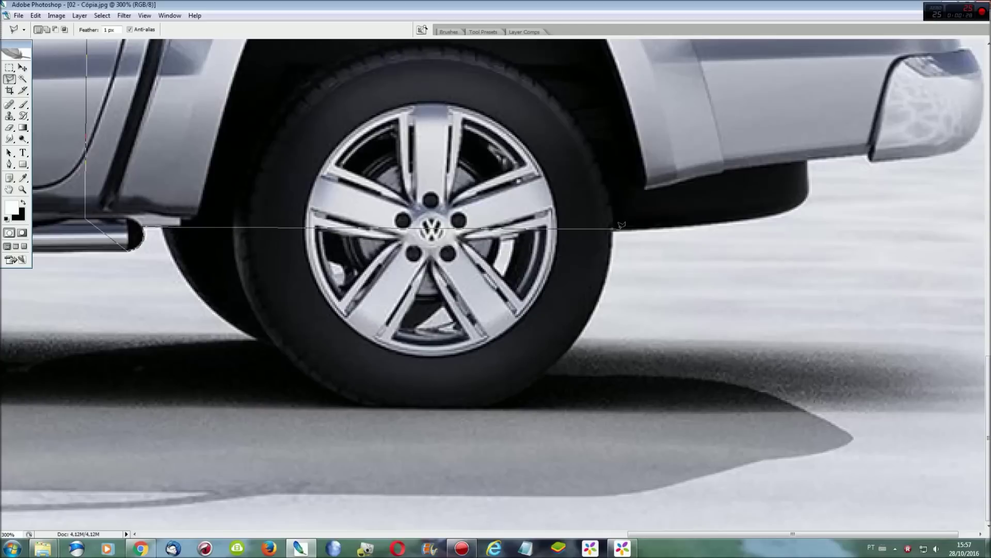
left_click(671, 225)
left_click(738, 219)
left_click(782, 211)
left_click(808, 162)
left_click(870, 162)
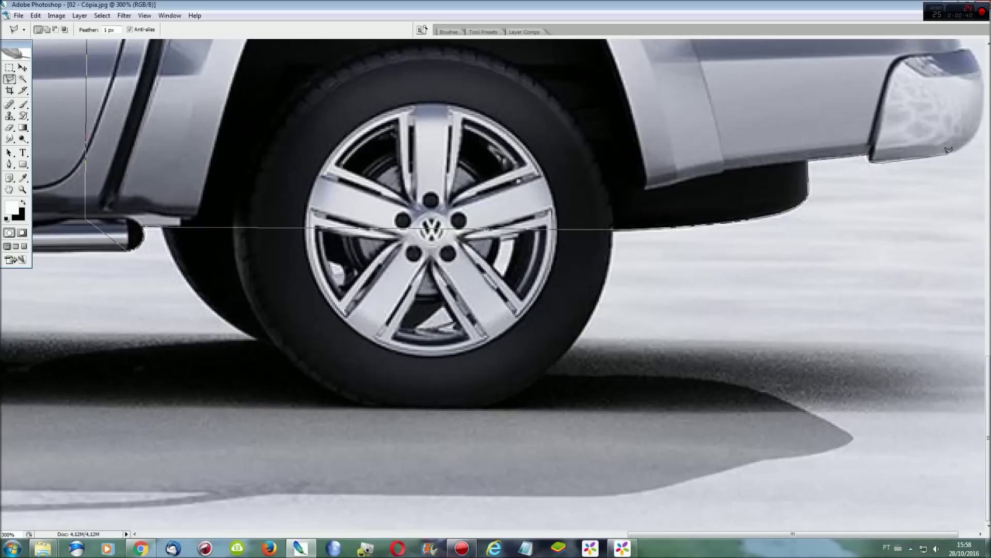
left_click(972, 139)
left_click(933, 109)
Continue the outline up the taillight and bed top to where the bed meets the cab.
left_click_drag(924, 45, 912, 317)
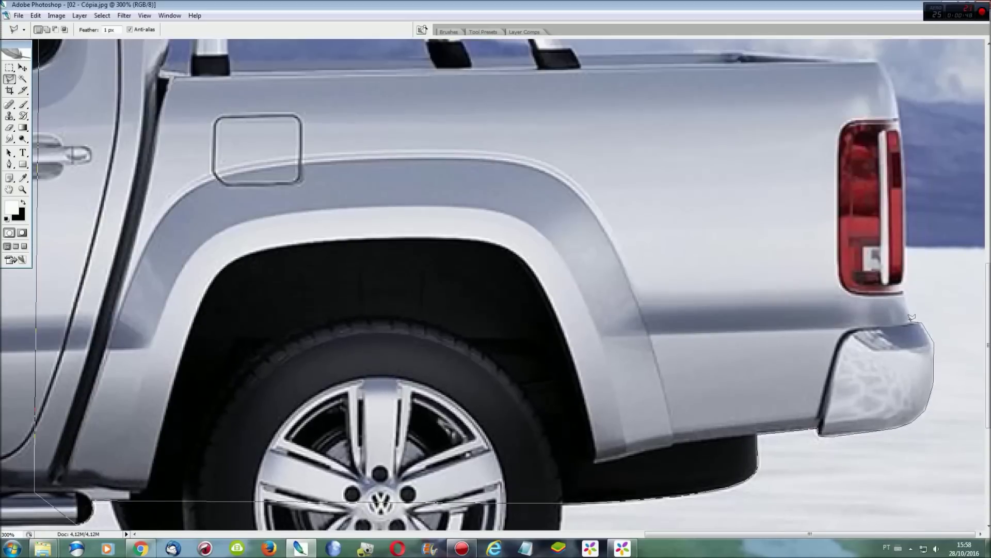
left_click(907, 273)
left_click(878, 59)
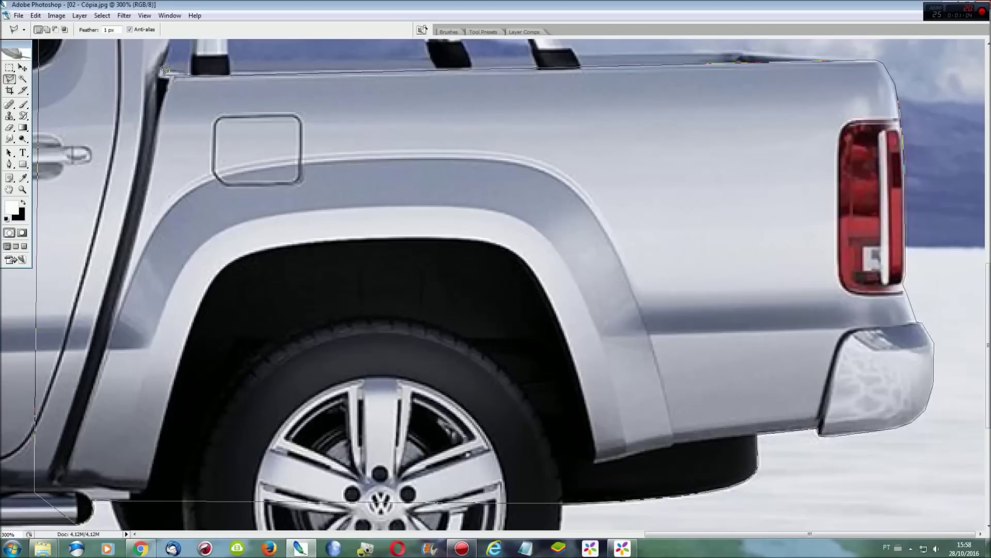
left_click_drag(182, 68, 182, 356)
left_click(171, 323)
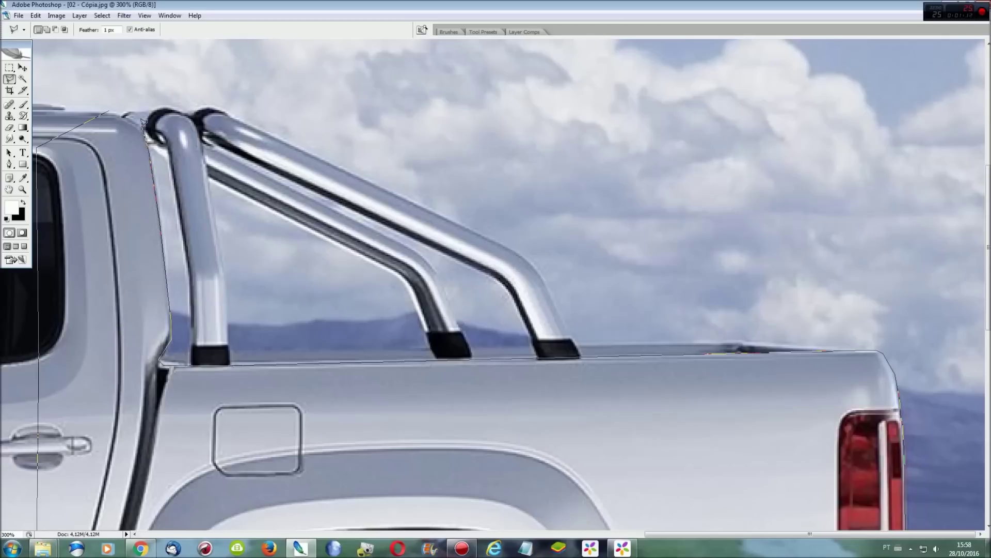
Close the rear-section outline and attempt a roll-bar addition, undoing the faulty result.
double_click(110, 109)
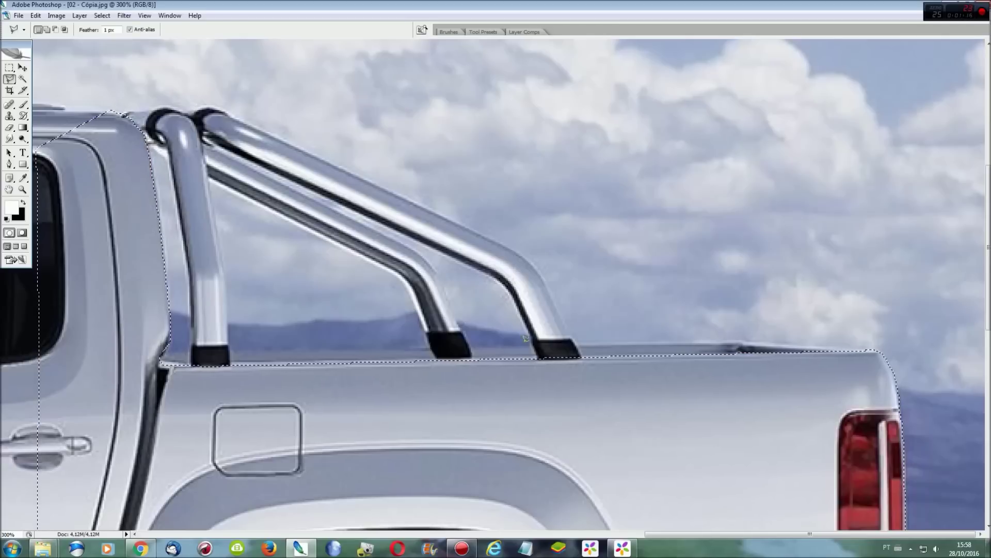
left_click(589, 372, "shift")
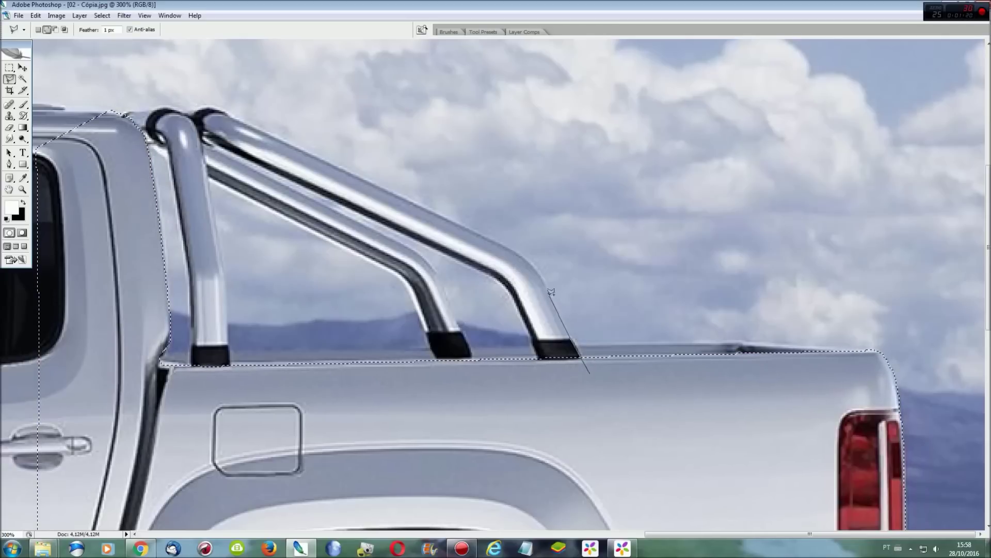
left_click(512, 244)
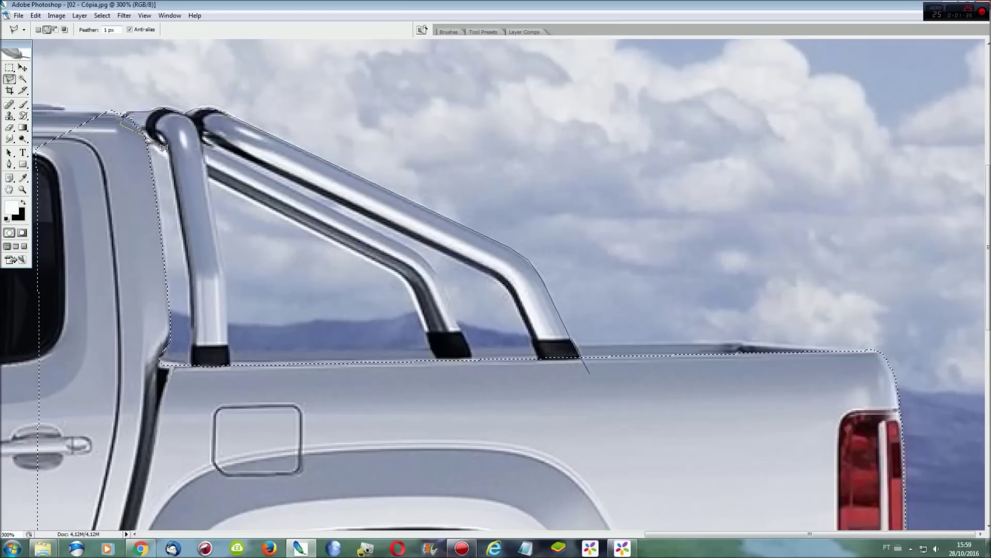
left_click_drag(209, 174, 416, 281)
left_click_drag(428, 315, 440, 364)
key("ctrl+z")
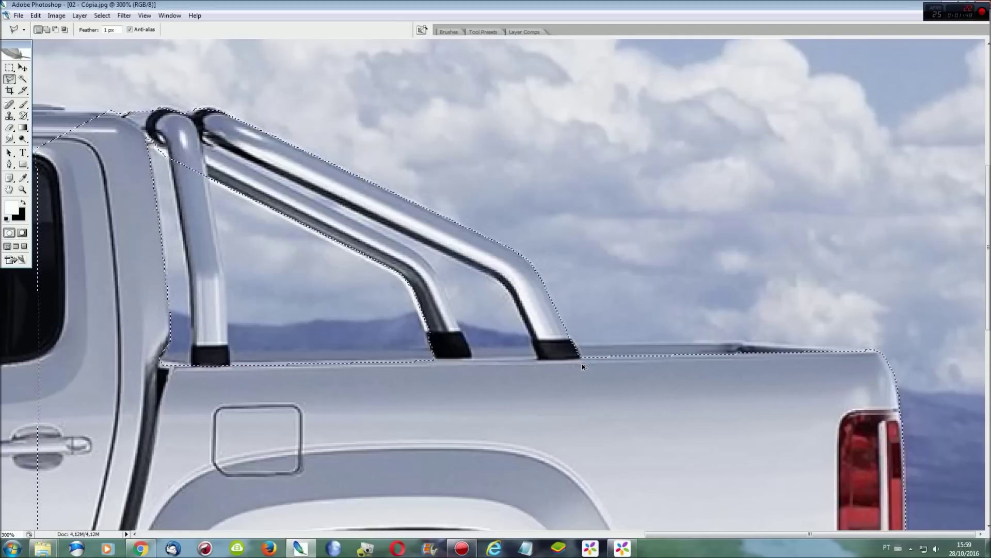
Add the rear roll bar to the selection, tracing from its foot up and back down.
left_click(581, 351, "shift")
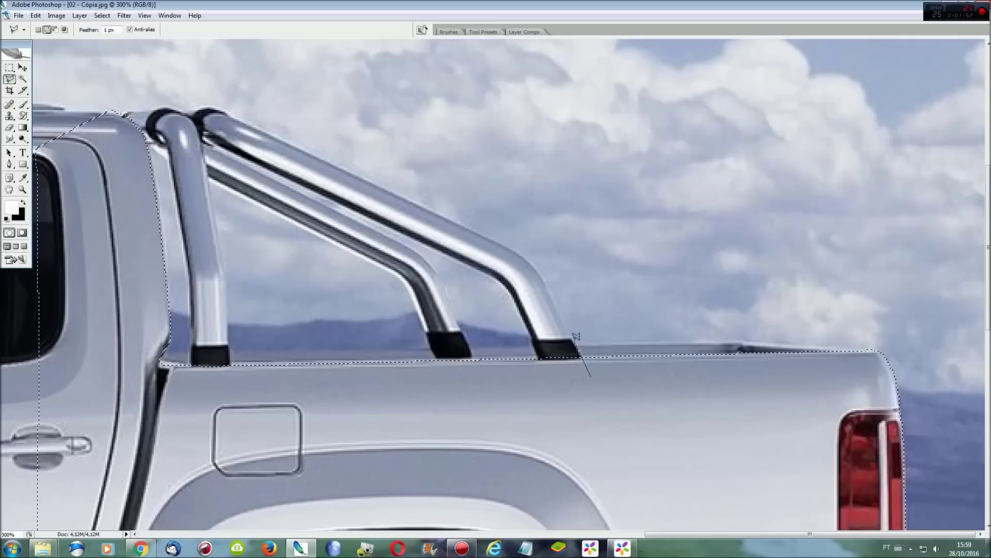
mouse_move(573, 331)
left_mouse_down()
mouse_move(537, 266)
mouse_move(519, 253)
mouse_move(286, 142)
left_mouse_up()
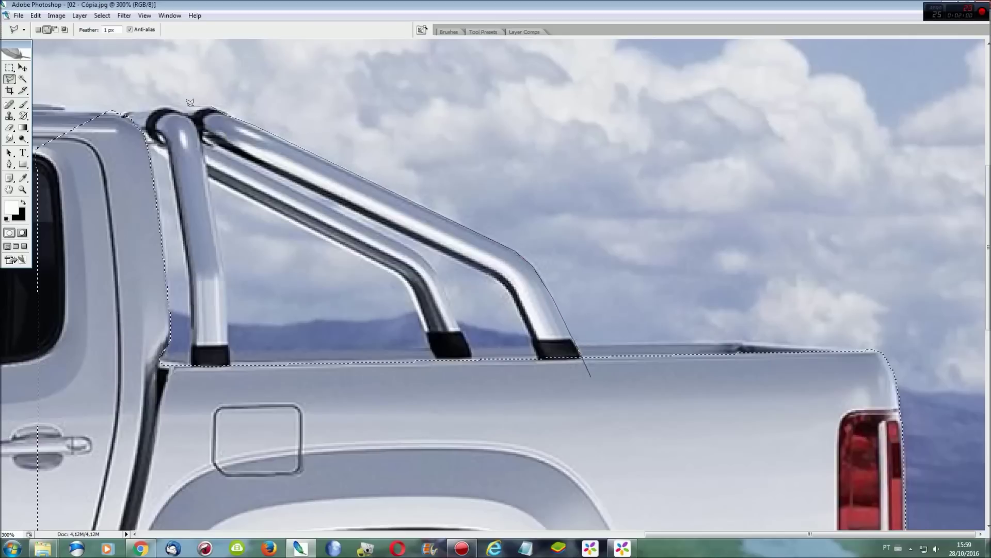
left_click(127, 129)
left_click(504, 279)
double_click(537, 353)
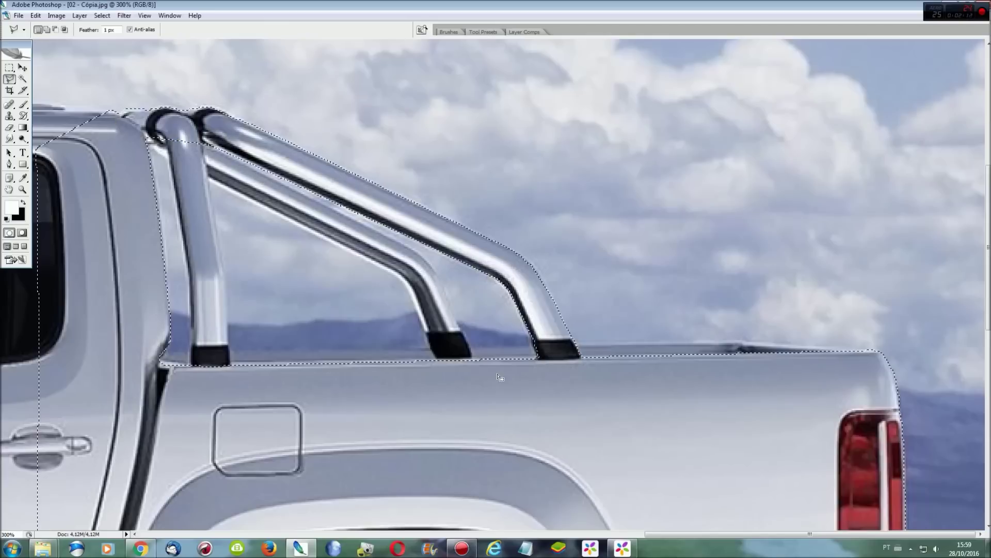
Add the inner roll bar to the selection.
left_click(461, 325)
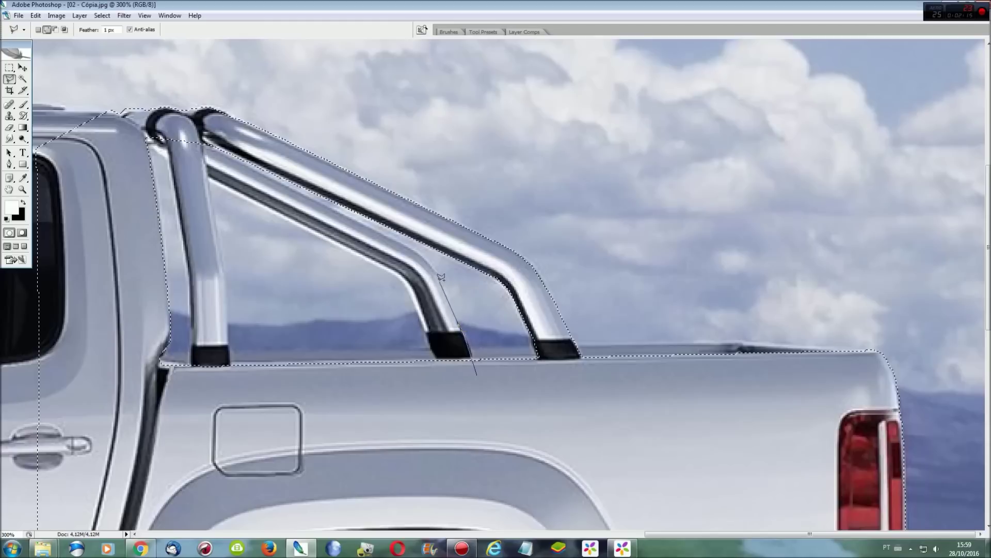
left_click(415, 243)
left_click(137, 137)
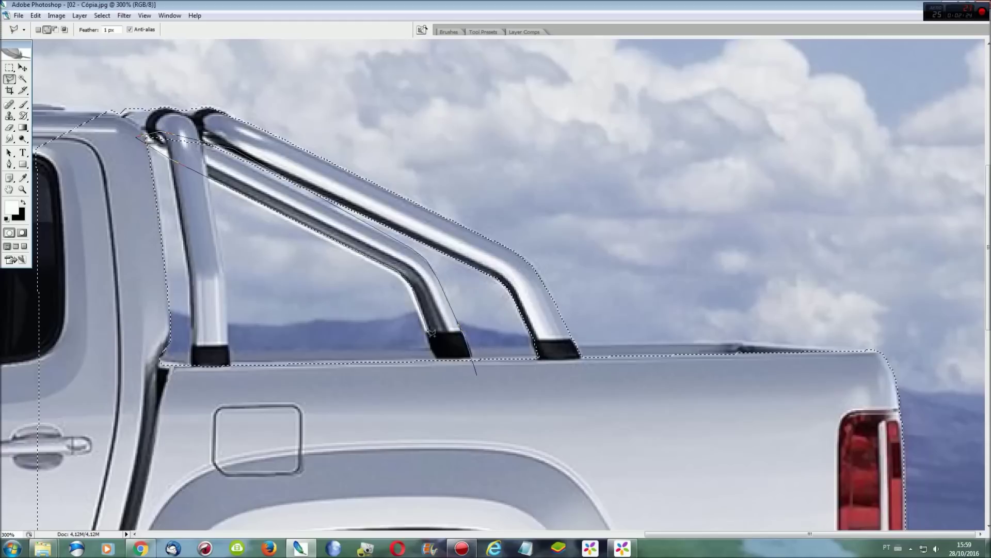
double_click(436, 359)
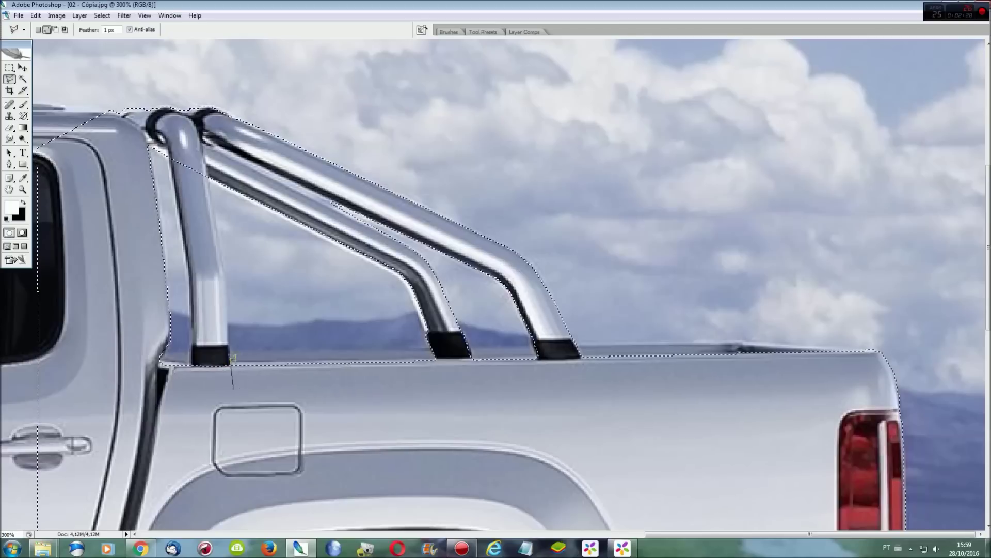
Add the left bar to the selection, fit the view, and copy the whole rear section.
left_click(230, 342)
left_click(225, 279)
left_click(171, 146)
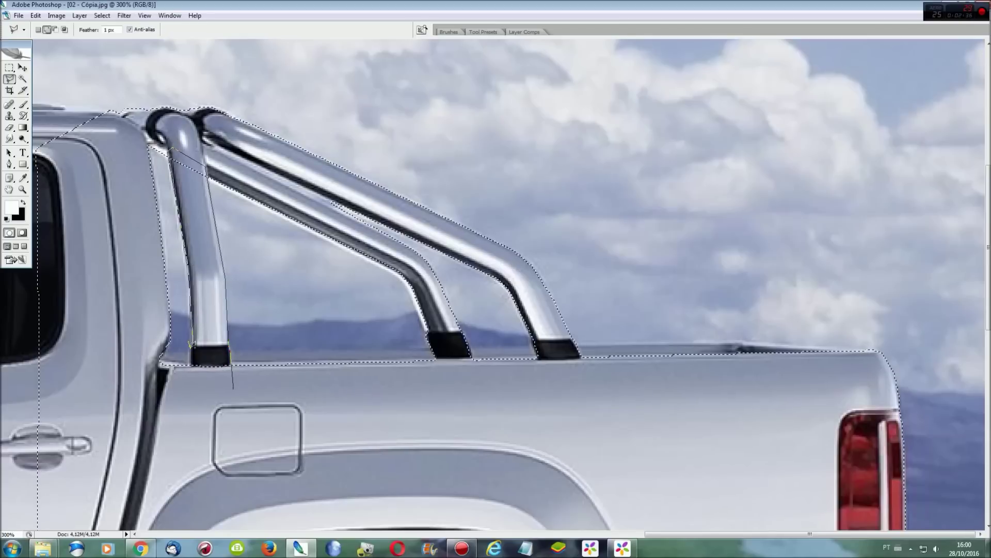
double_click(192, 370)
key("ctrl+0")
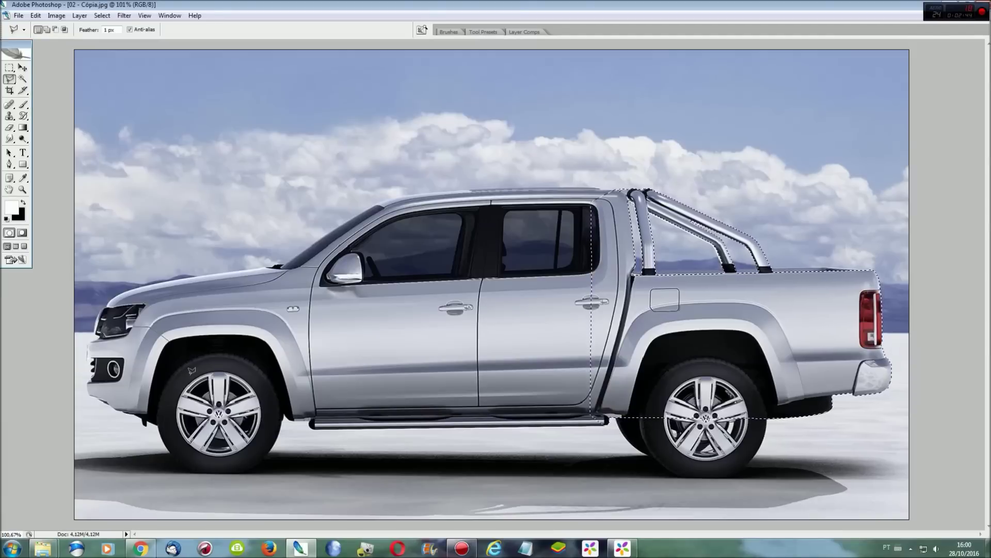
key("ctrl+c")
left_click(169, 15)
Paste the pickup rear into the yellow SUV photo, move it over the rear, and scale to 92.8%.
left_click(201, 231)
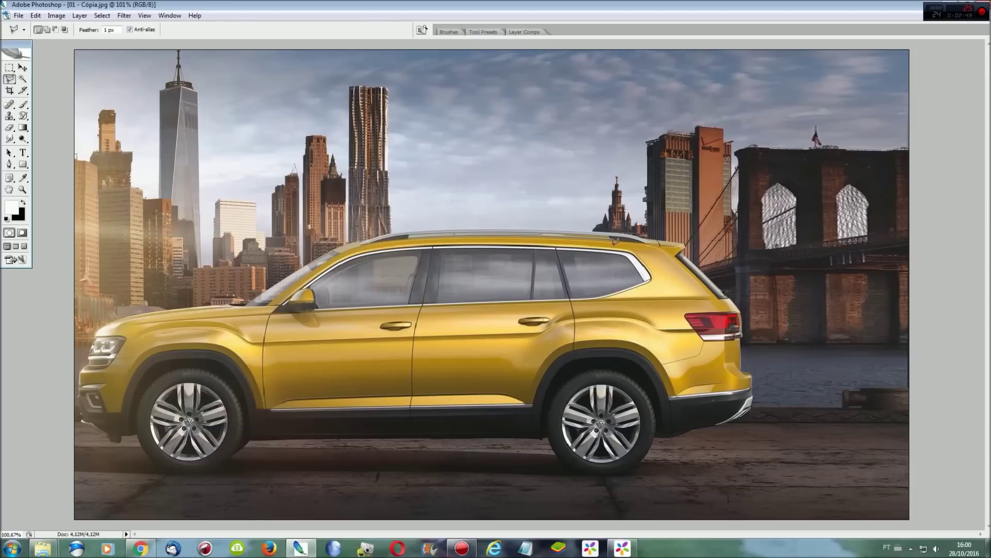
key("ctrl+v")
key("ctrl+t")
left_click_drag(546, 347, 722, 348)
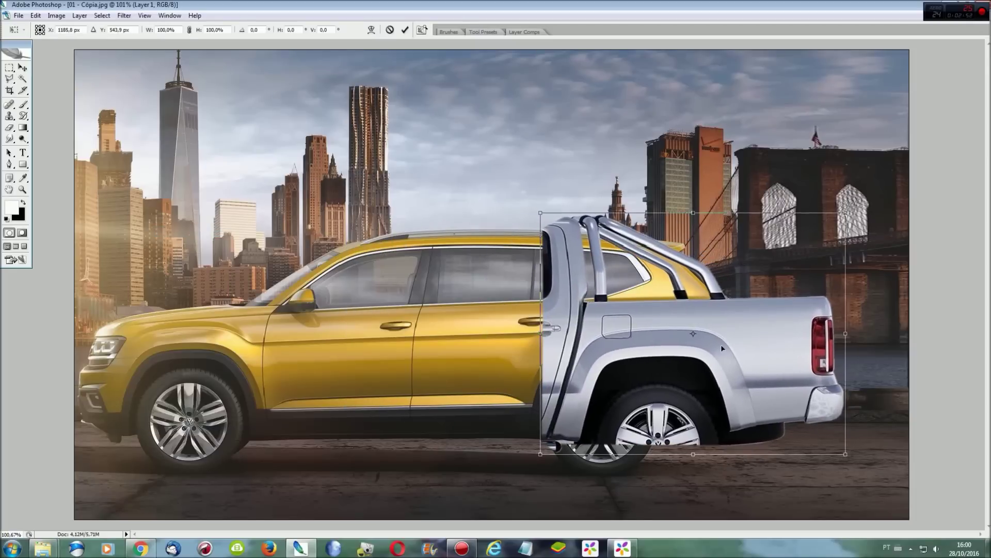
left_click_drag(839, 212, 824, 230)
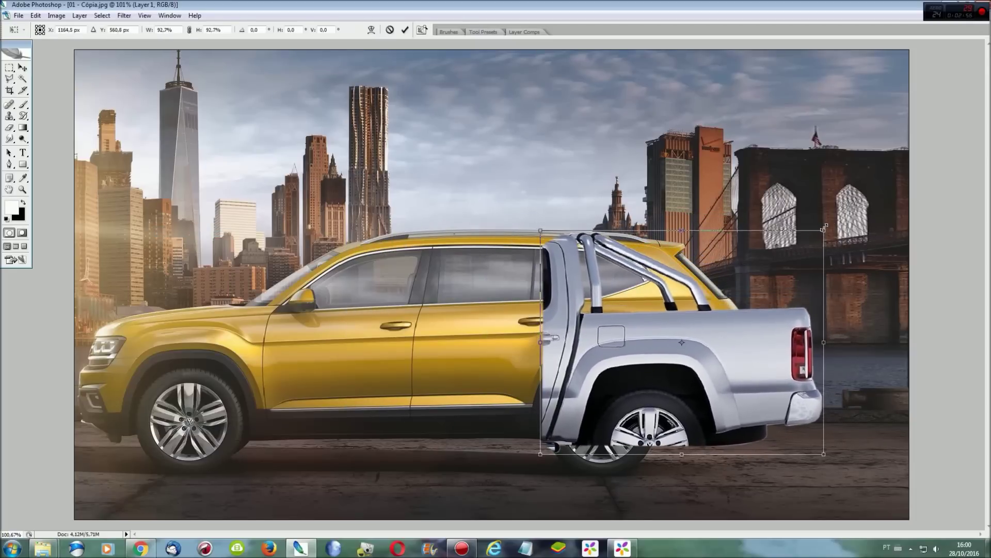
Check the bed's alignment up close, apply the transform, and save the composite as PSD.
key("ctrl+plus")
scroll(823, 291, "down", 1)
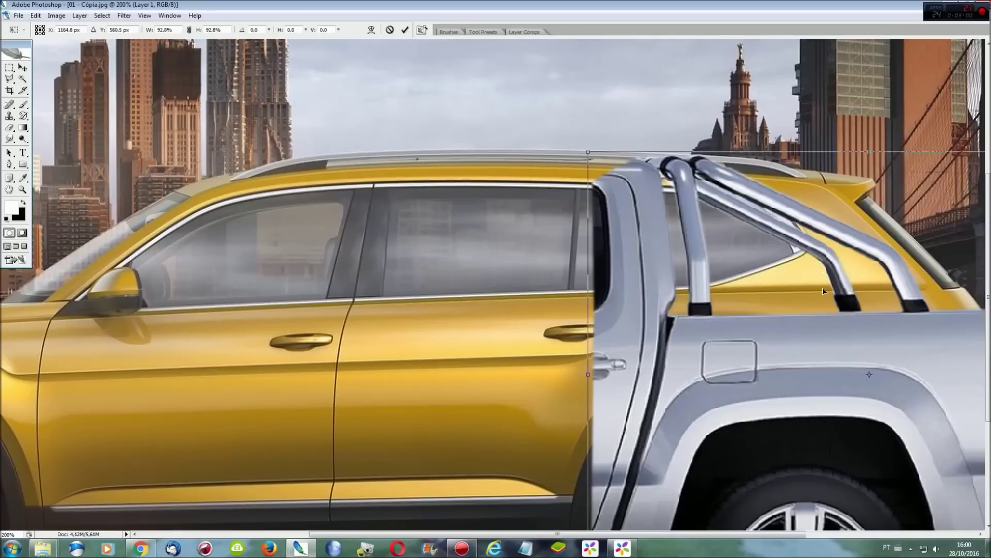
scroll(823, 291, "down", 4)
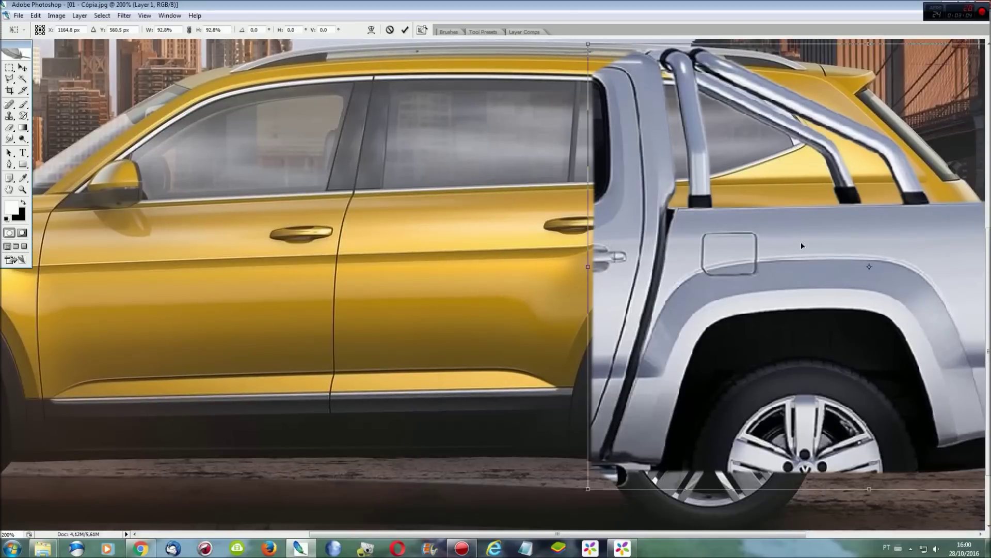
key("Return")
key("ctrl+0")
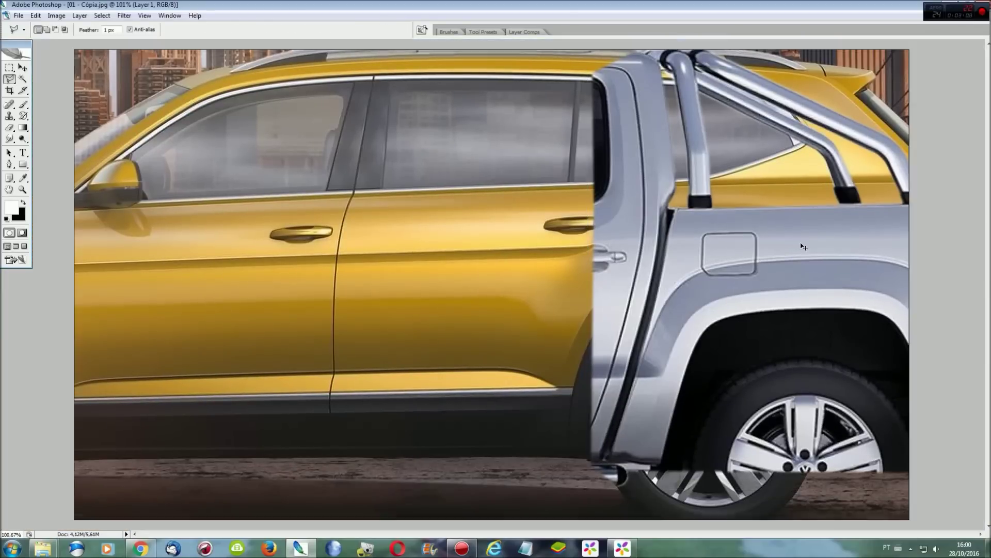
key("ctrl+s")
key("Return")
key("Return")
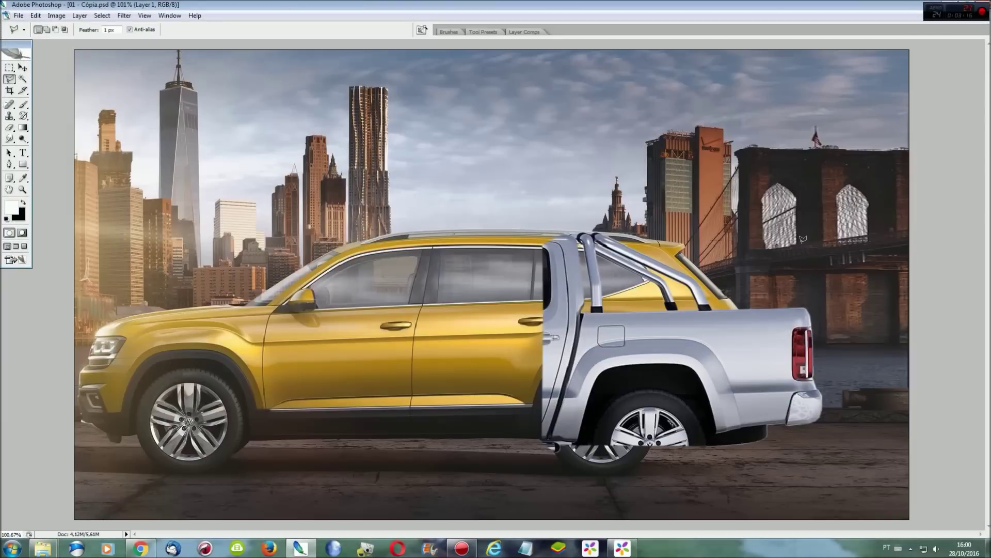
Zoom in on the joint and delete the leftover silver pillar so the yellow rear door shows.
key("ctrl+plus")
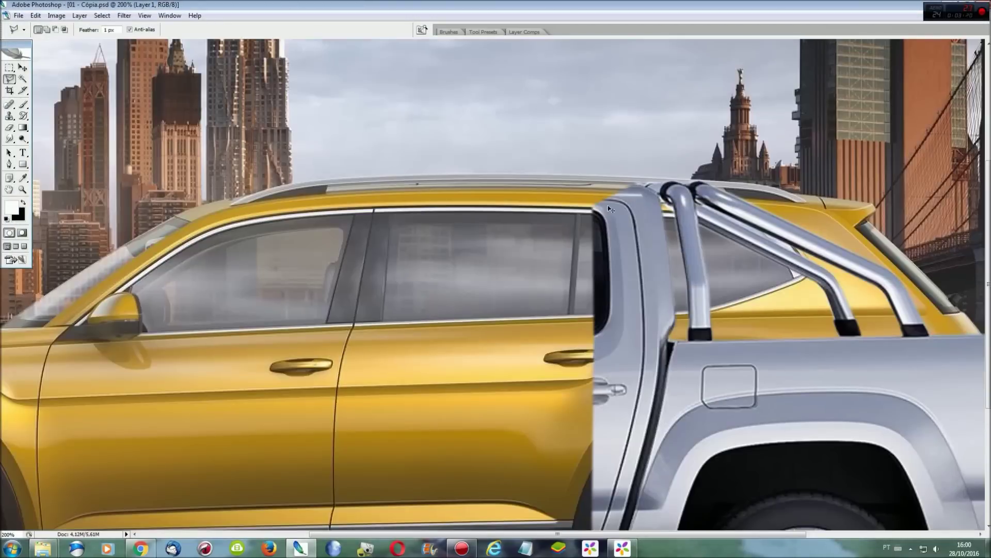
key("ctrl+plus")
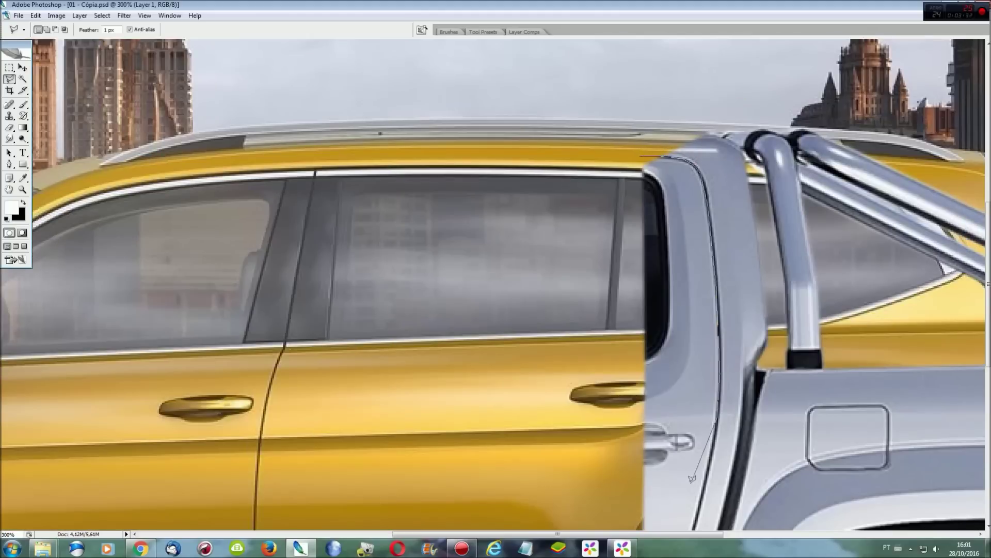
scroll(695, 465, "down", 5)
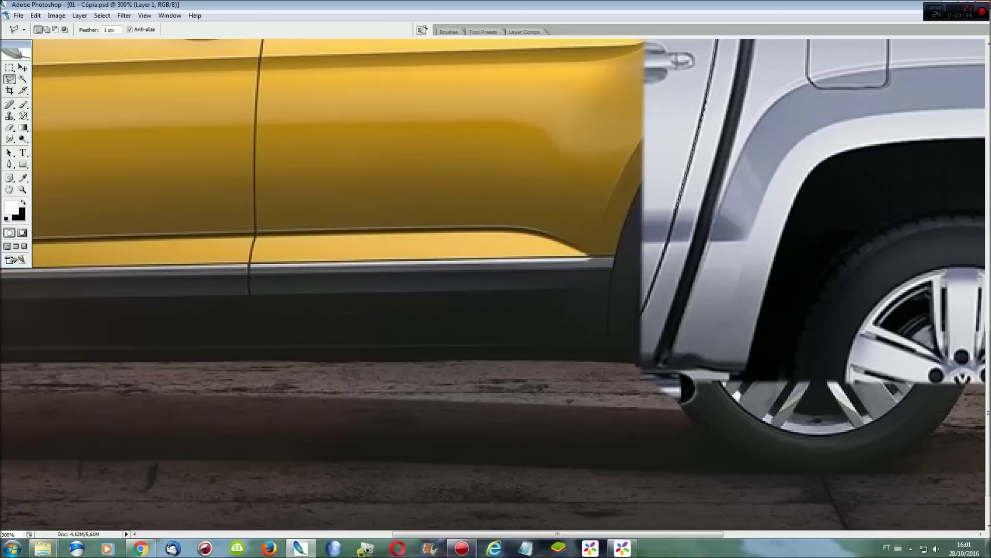
scroll(583, 299, "up", 5)
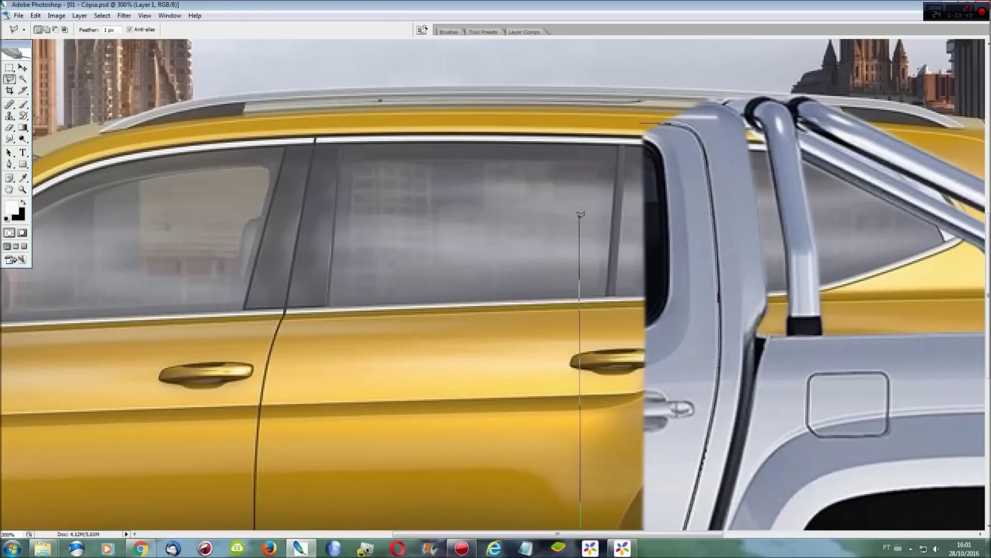
double_click(620, 125)
key("Delete")
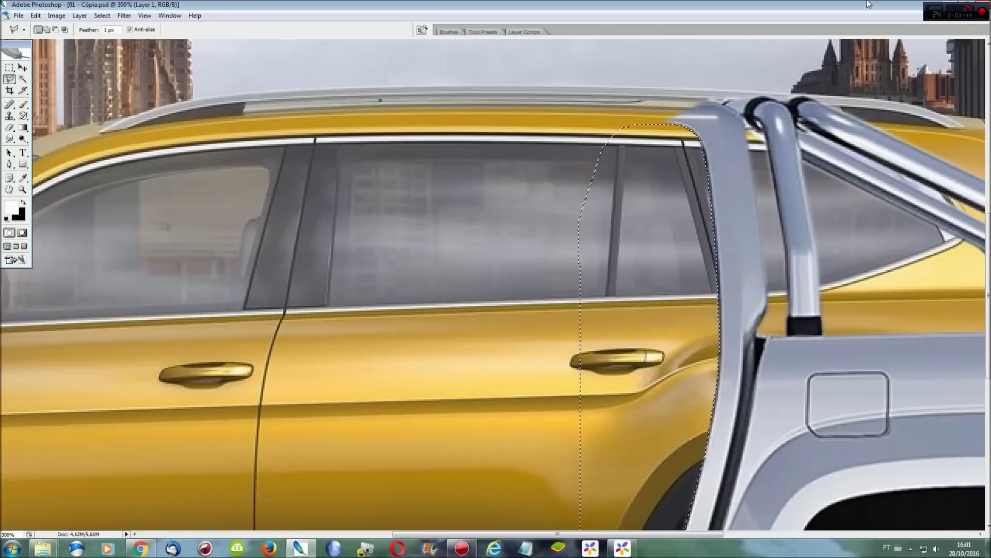
key("ctrl+0")
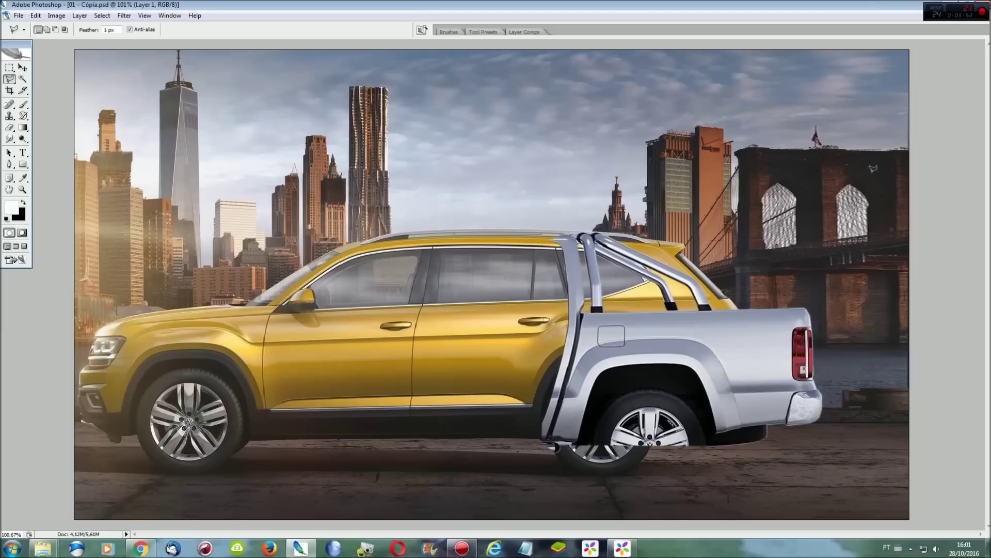
left_click(176, 14)
In 01.jpg, copy an outlined rear door strip with its handle to a new layer for Free Transform.
left_click(178, 250)
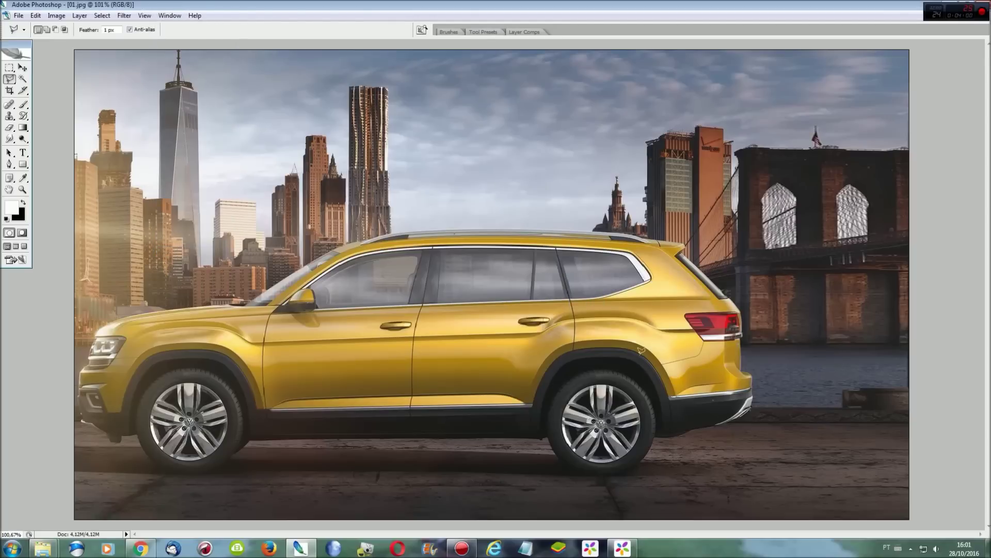
key("ctrl+plus")
key("ctrl+plus")
key("ctrl+plus")
key("ctrl+plus")
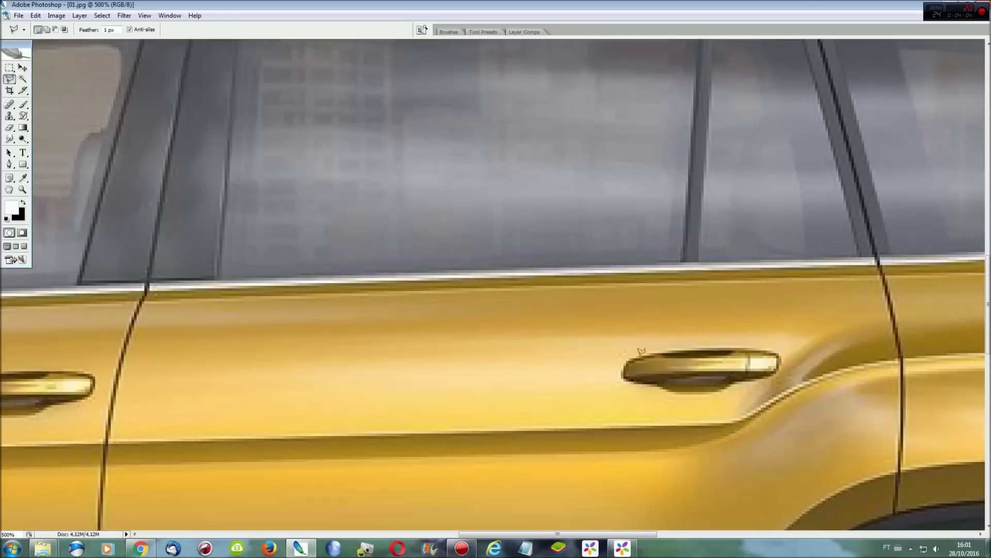
scroll(640, 351, "down", 1)
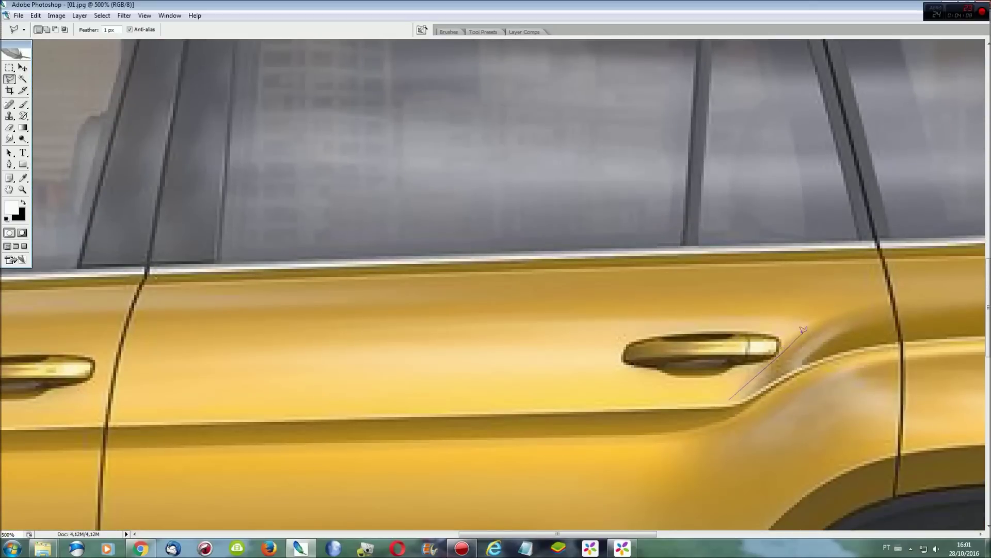
left_click(775, 313)
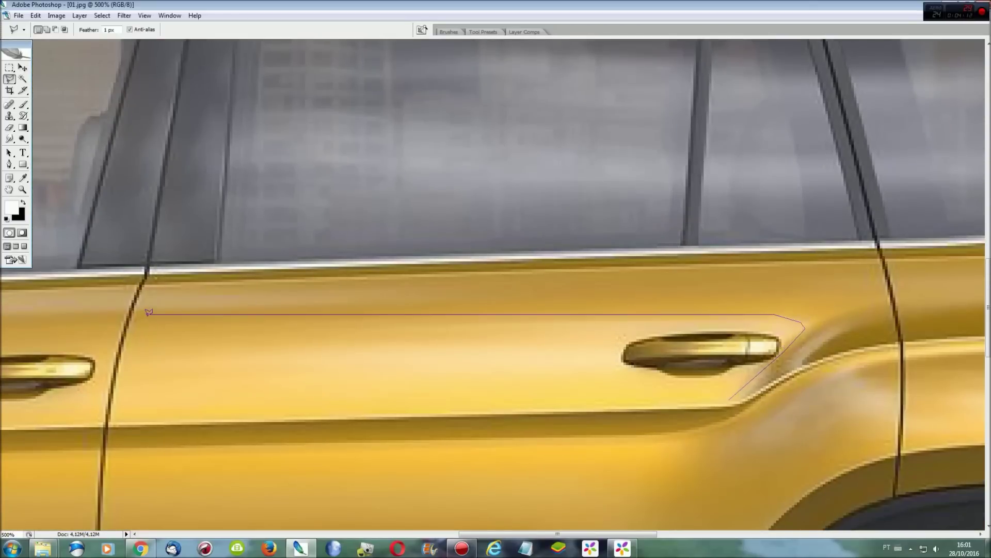
double_click(115, 416)
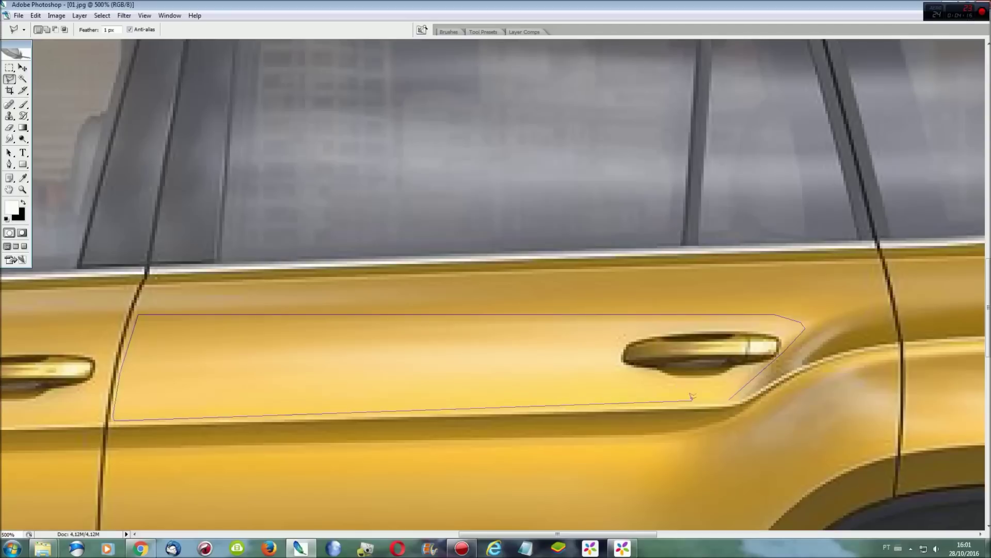
key("ctrl+j")
key("ctrl+t")
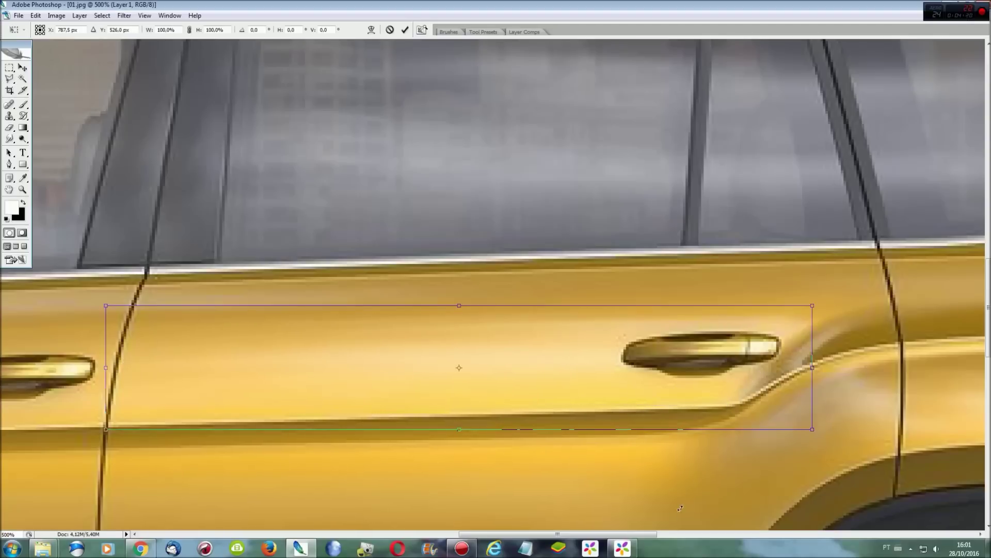
scroll(680, 509, "right", 5)
Stretch and tilt the copied door strip to follow the body line, then merge it down.
left_click_drag(424, 368, 559, 384)
left_click_drag(680, 535, 616, 535)
right_click(528, 335)
key("Escape")
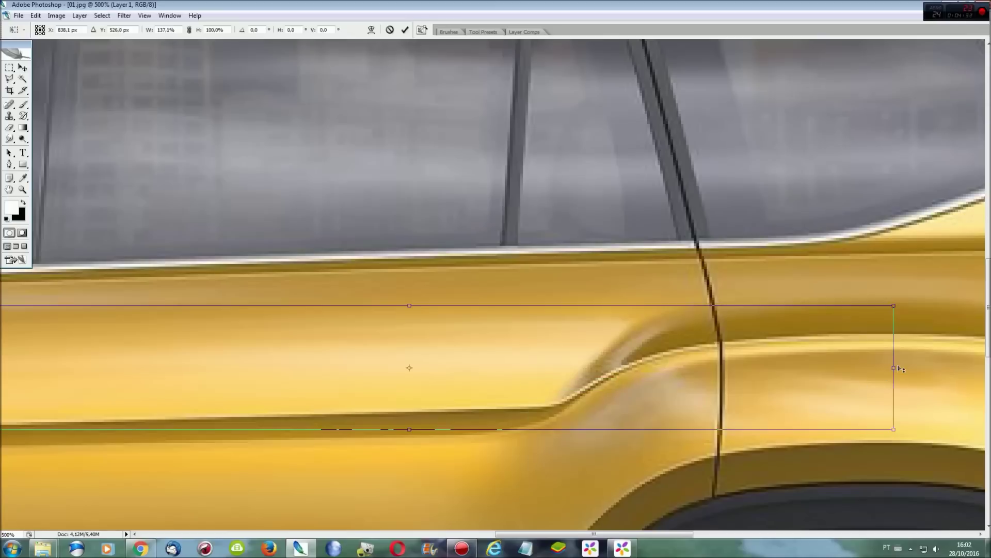
left_click_drag(901, 370, 906, 358)
key("l")
key("ctrl+e")
Copy the panel beside the seam, stretch it left over the seam, and merge it down.
left_click_drag(646, 532, 717, 532)
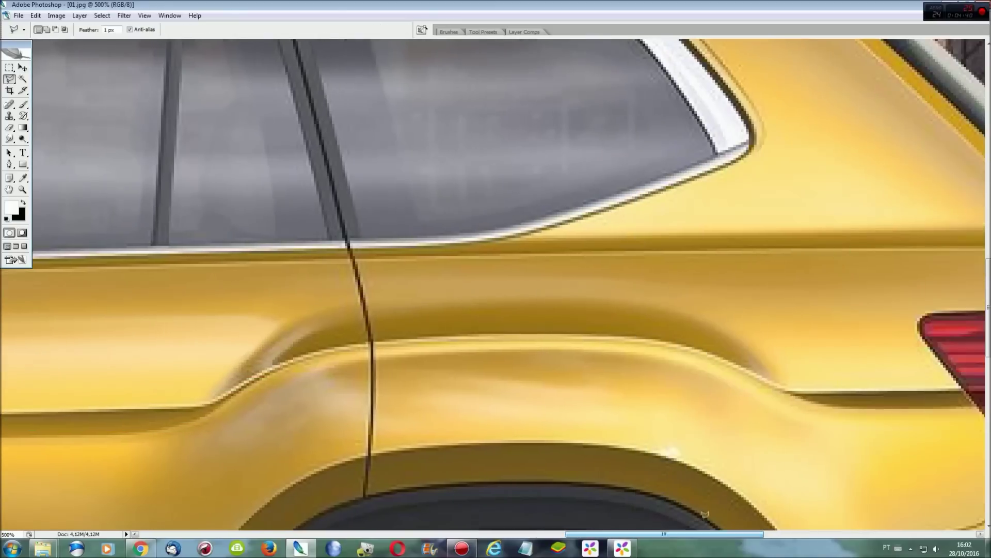
scroll(570, 401, "up", 1)
key("ctrl+plus")
scroll(406, 338, "down", 3)
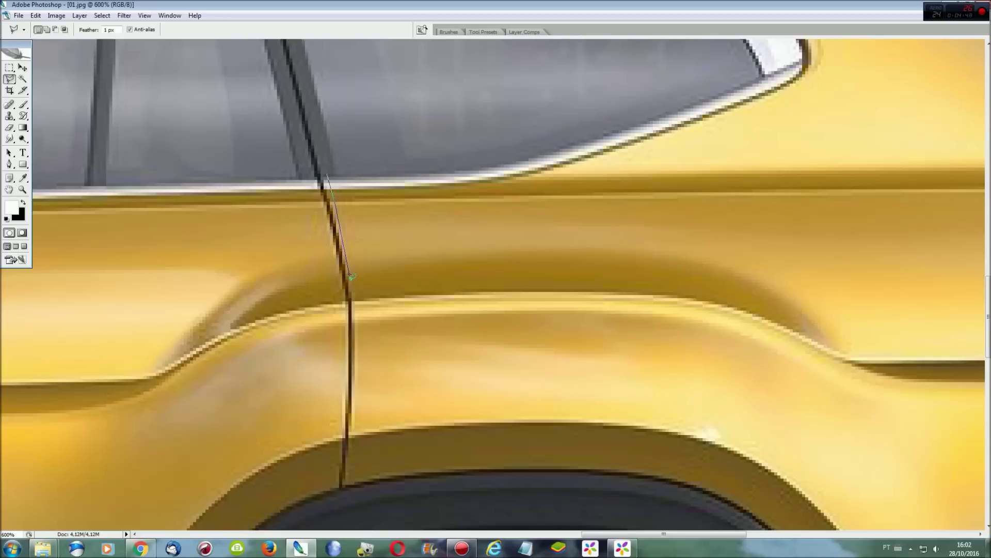
left_click(356, 303)
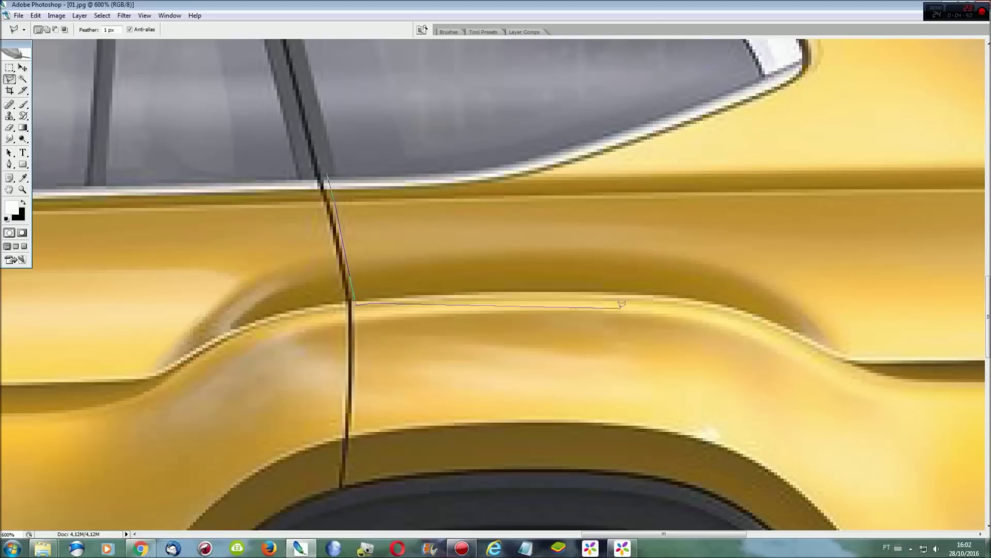
left_click(638, 167)
left_click(330, 170)
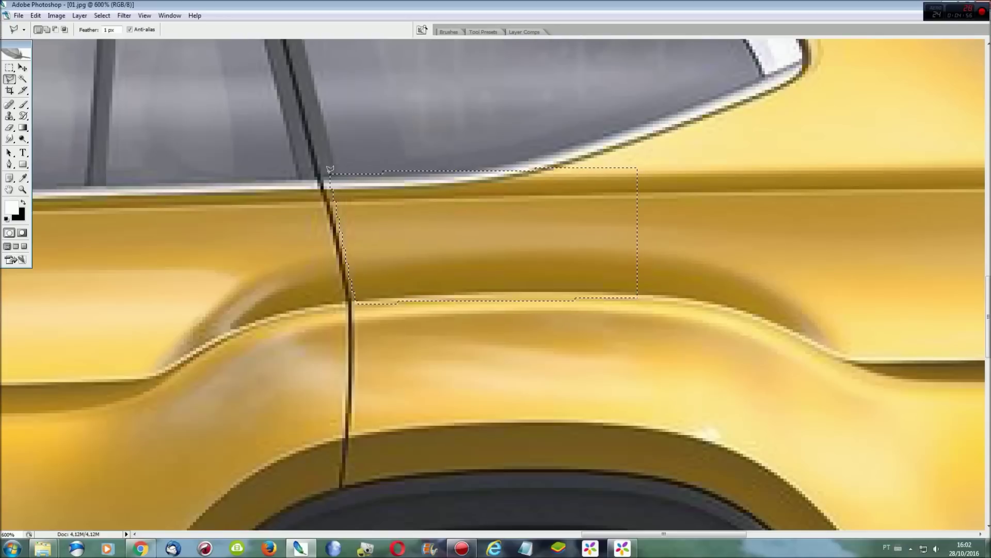
key("ctrl+j")
key("ctrl+t")
left_click_drag(317, 246, 300, 236)
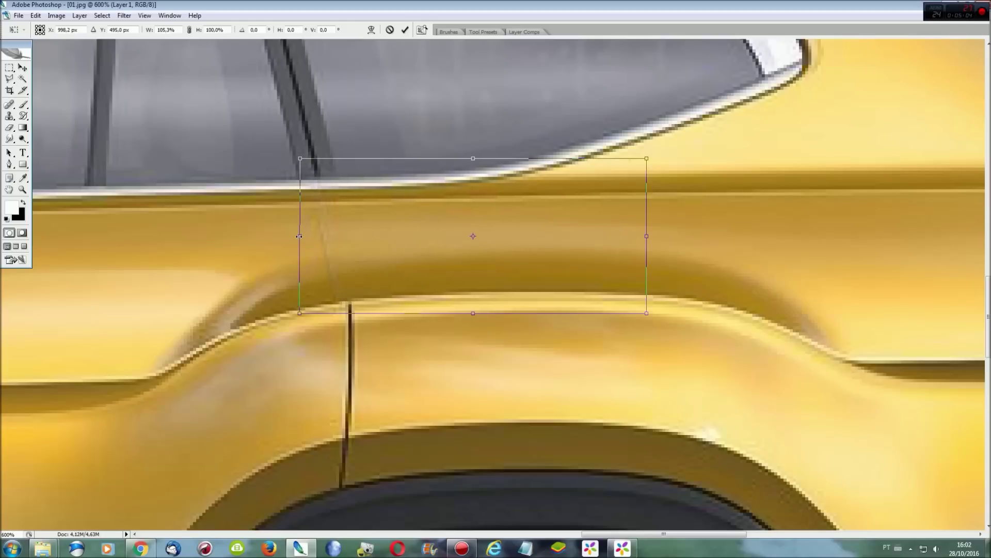
key("Return")
key("ctrl+e")
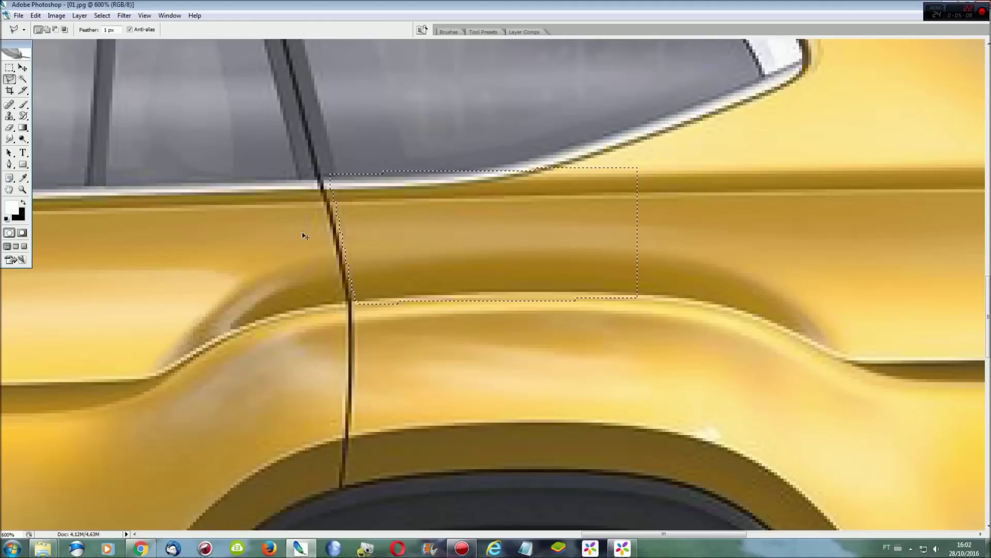
Copy another area beside the seam, stretch it leftward over the seam, and reselect the Background layer.
left_click(372, 312)
left_click(330, 158)
double_click(324, 310)
key("ctrl+j")
key("ctrl+t")
left_click_drag(326, 237, 291, 237)
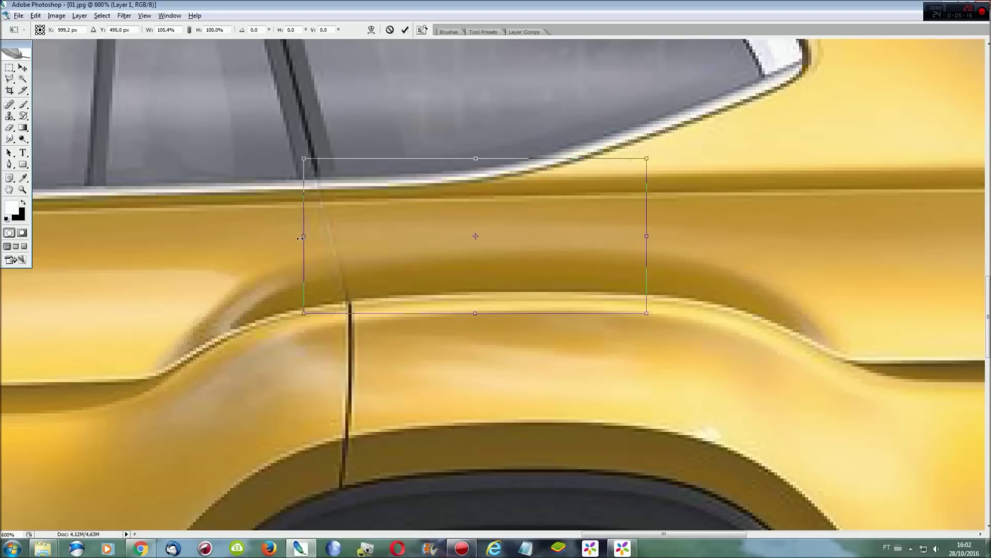
key("Return")
scroll(524, 288, "down", 3)
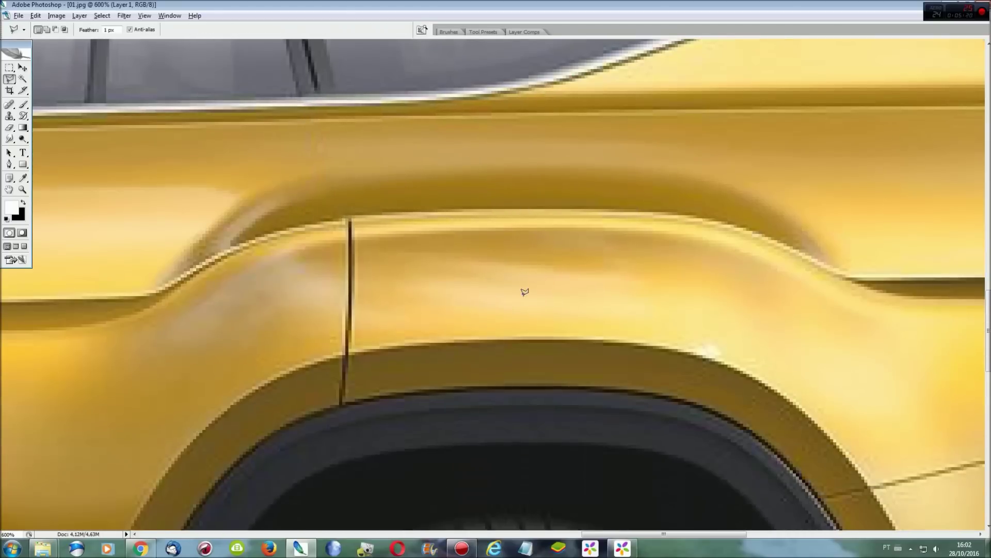
key("F7")
left_click(908, 106)
key("F7")
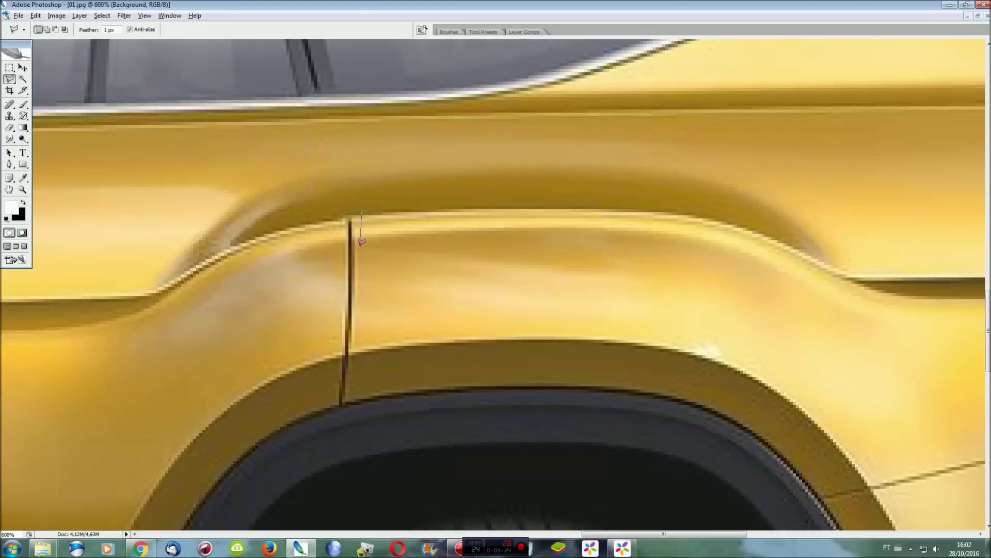
Copy the panel above the wheel arch, stretch and skew it across the seam, then reselect Background.
left_click(380, 352)
left_click(552, 341)
left_click(552, 204)
left_click(372, 203)
key("ctrl+j")
key("ctrl+t")
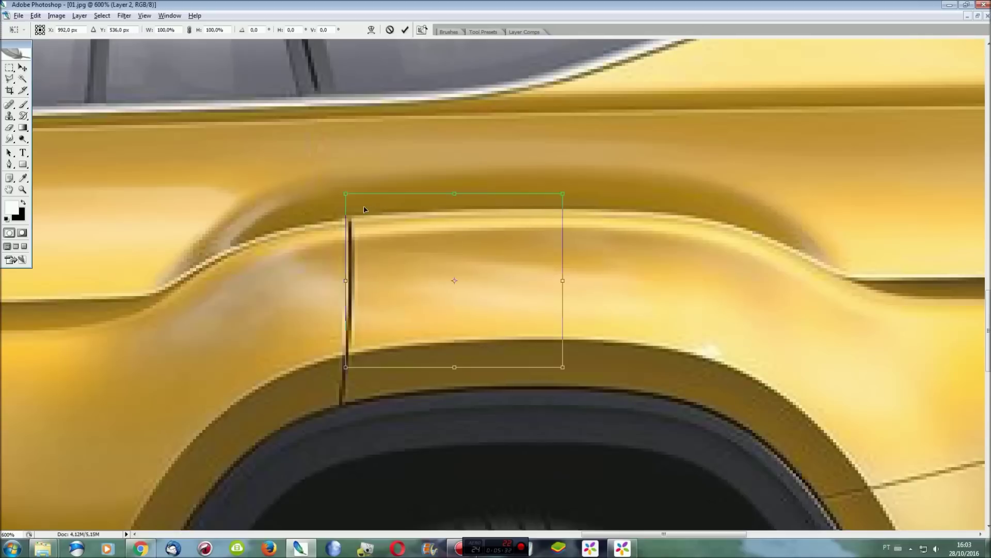
left_click_drag(343, 277, 321, 275)
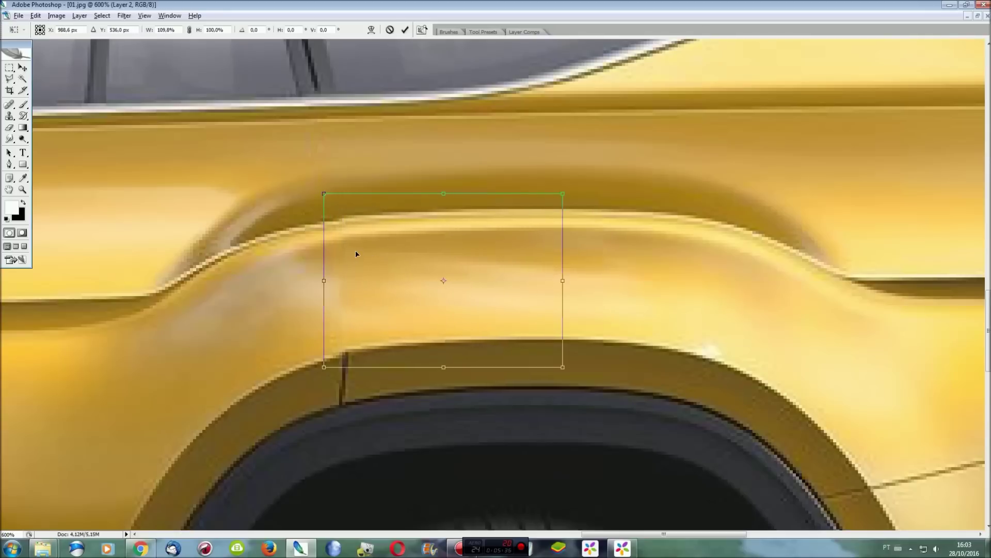
left_click_drag(323, 274, 324, 278)
key("Return")
scroll(502, 202, "down", 1)
scroll(502, 201, "down", 3)
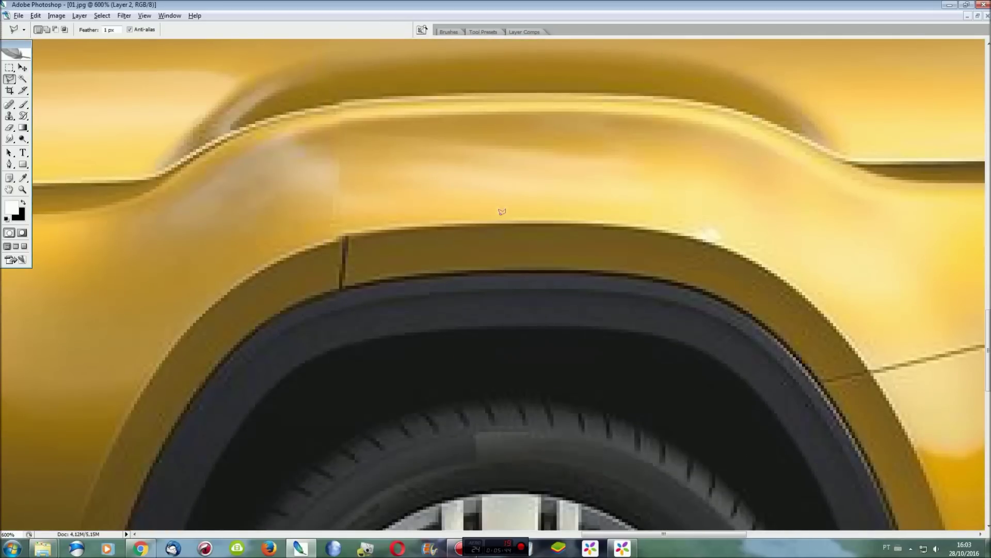
key("F7")
left_click(918, 124)
key("F7")
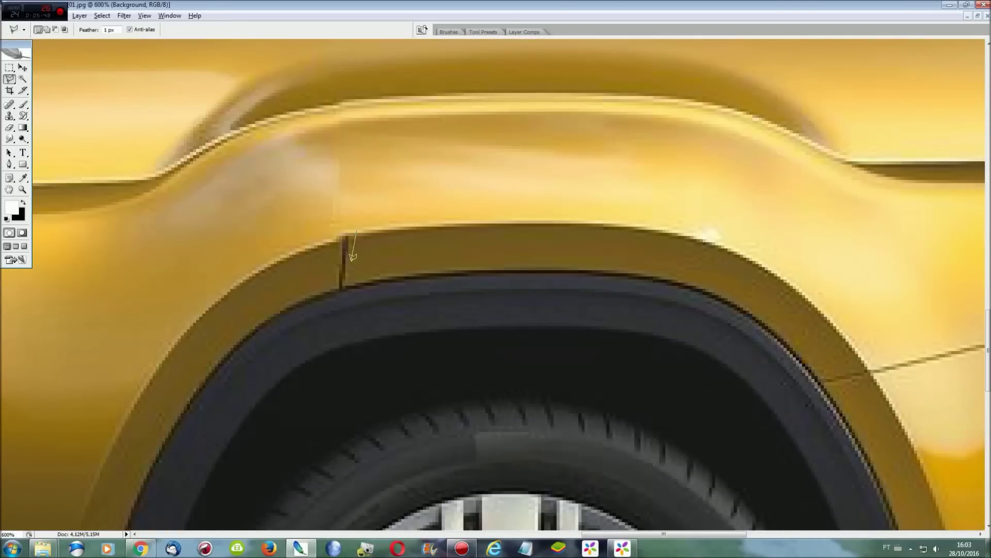
Copy the wheel-arch lip, widen and skew it over the seam, and merge it down.
left_click(402, 277)
left_click(538, 274)
left_click(538, 217)
left_click(369, 222)
key("ctrl+j")
key("ctrl+t")
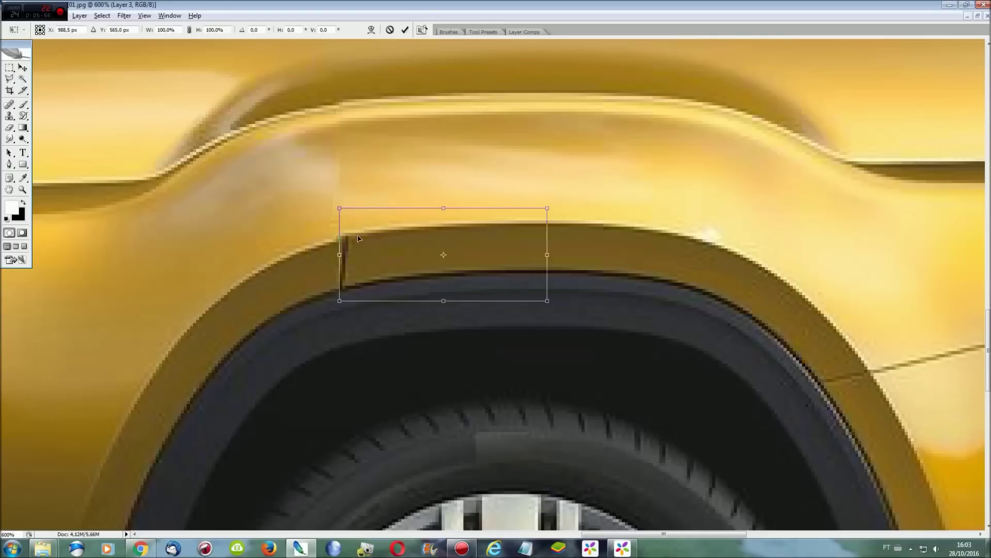
left_click_drag(338, 254, 318, 260)
right_click(352, 247)
left_click(362, 285)
key("Return")
key("l")
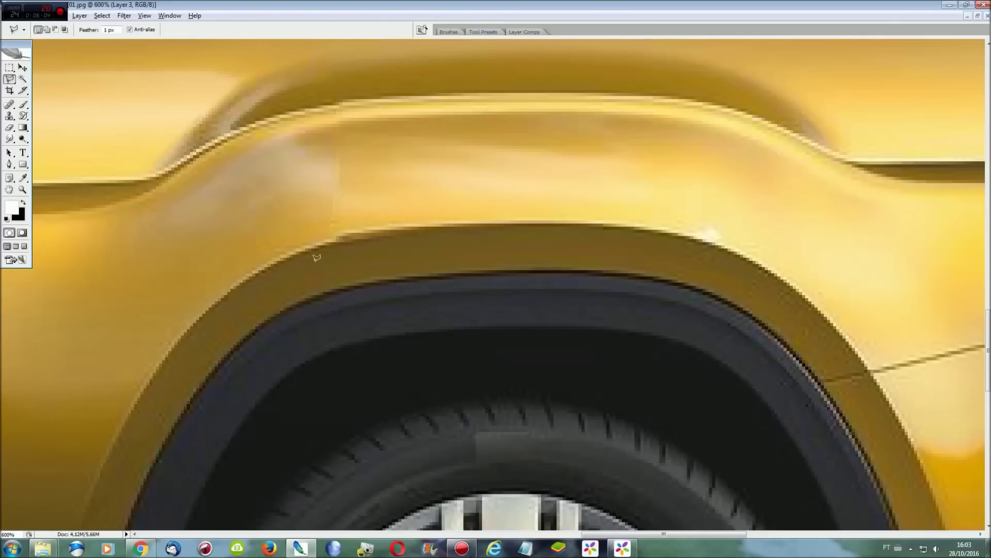
key("ctrl+e")
Set the Smudge tool brush size to 30 px.
key("r")
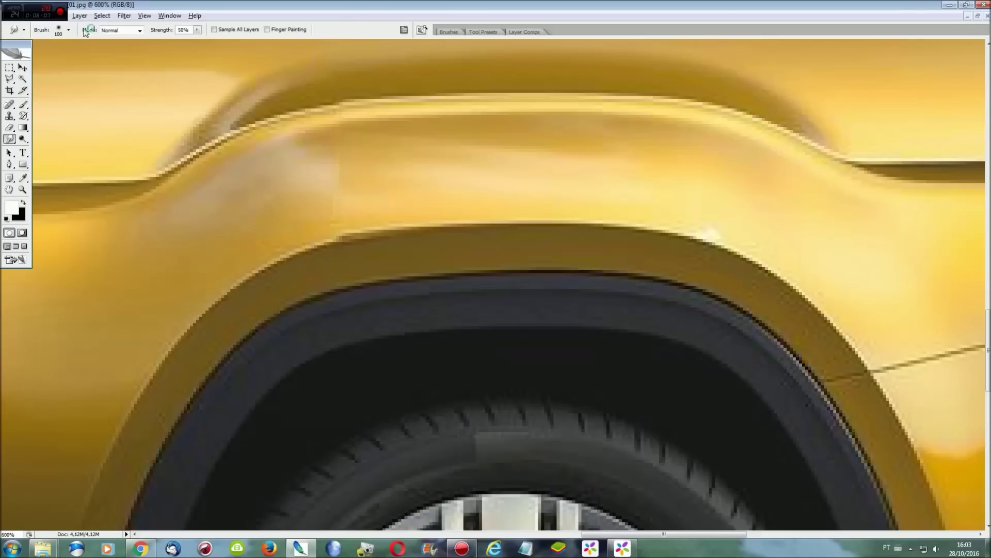
left_click(69, 29)
double_click(111, 47)
type("30")
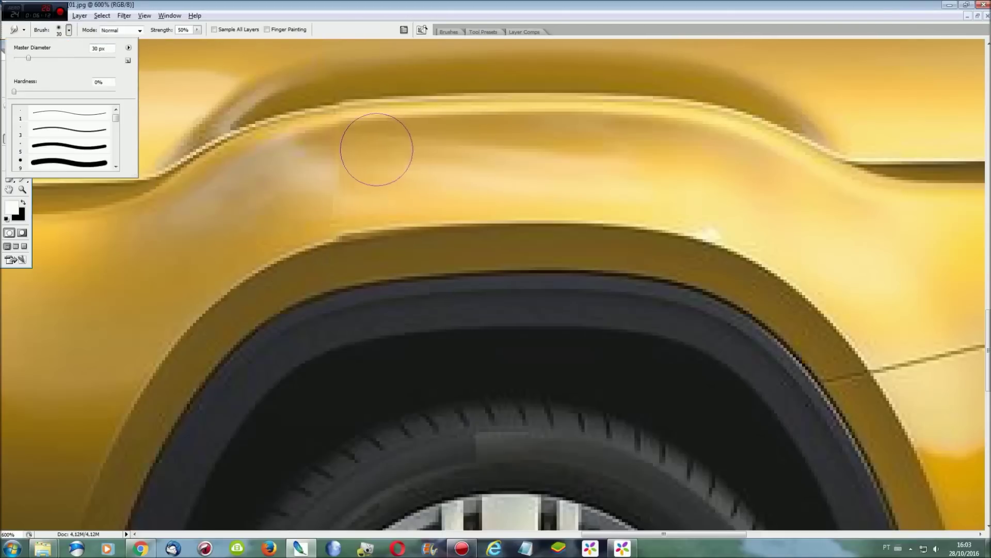
key("Return")
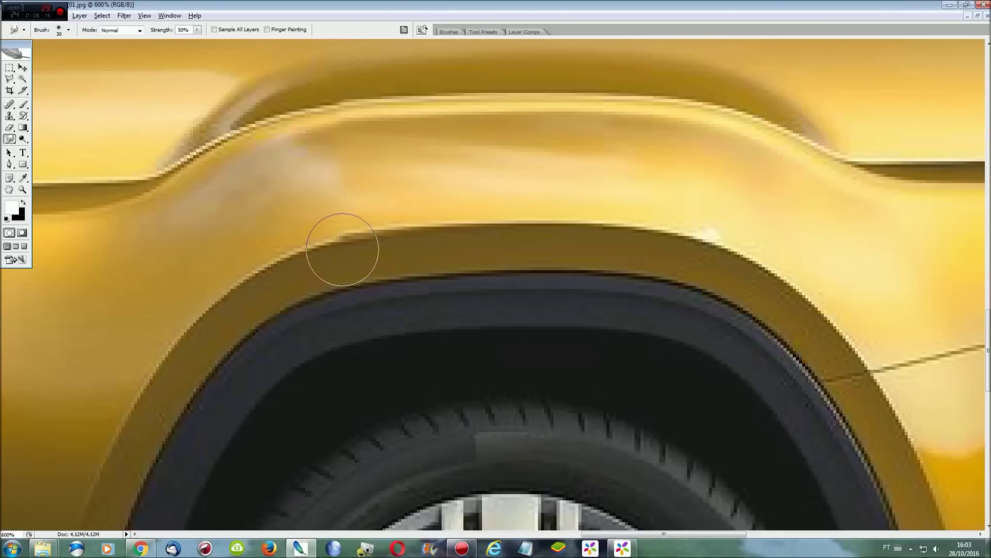
Switch to the Blur tool for the patch edges and fit the whole SUV in view.
scroll(343, 156, "up", 1)
scroll(343, 156, "up", 1)
scroll(350, 206, "up", 1)
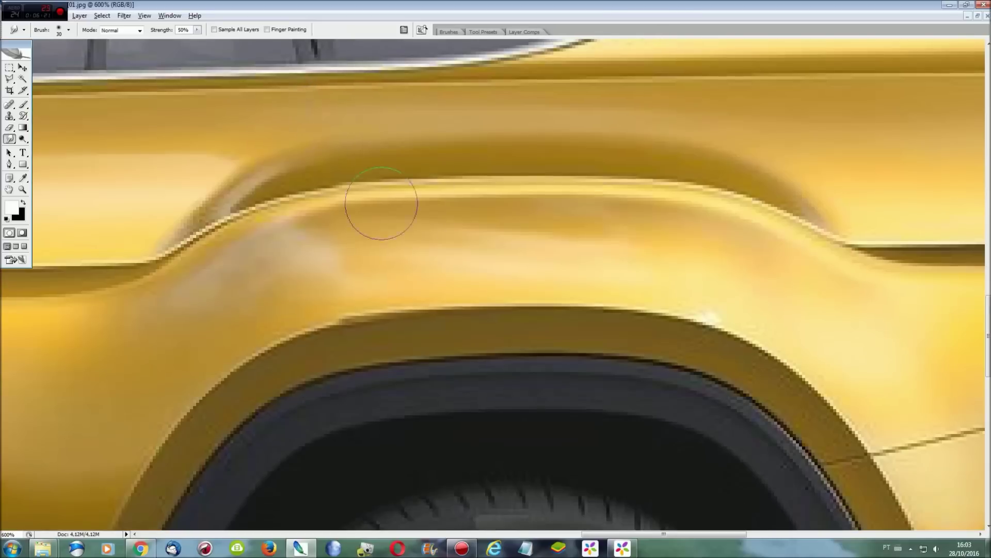
left_click(10, 139)
left_click(42, 135)
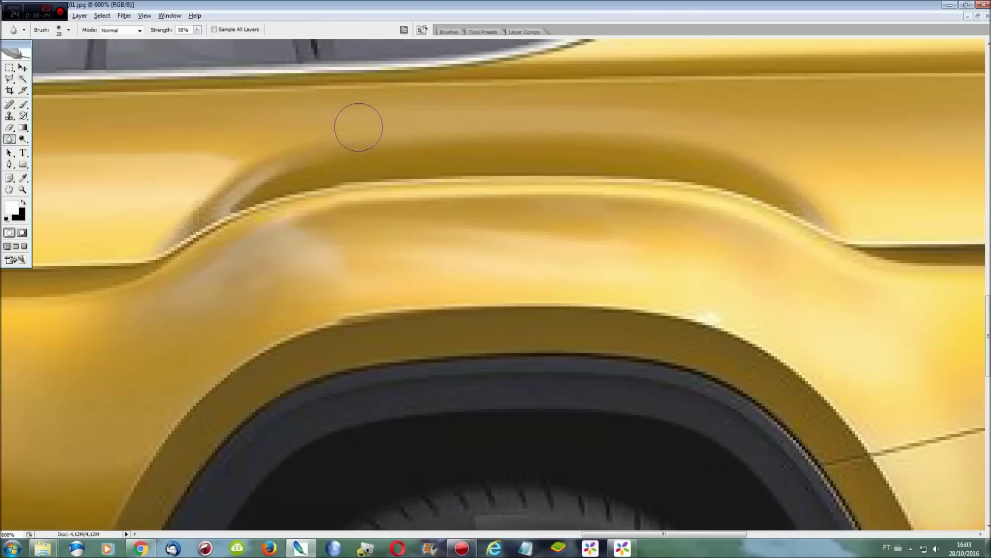
scroll(361, 281, "down", 1)
key("ctrl+0")
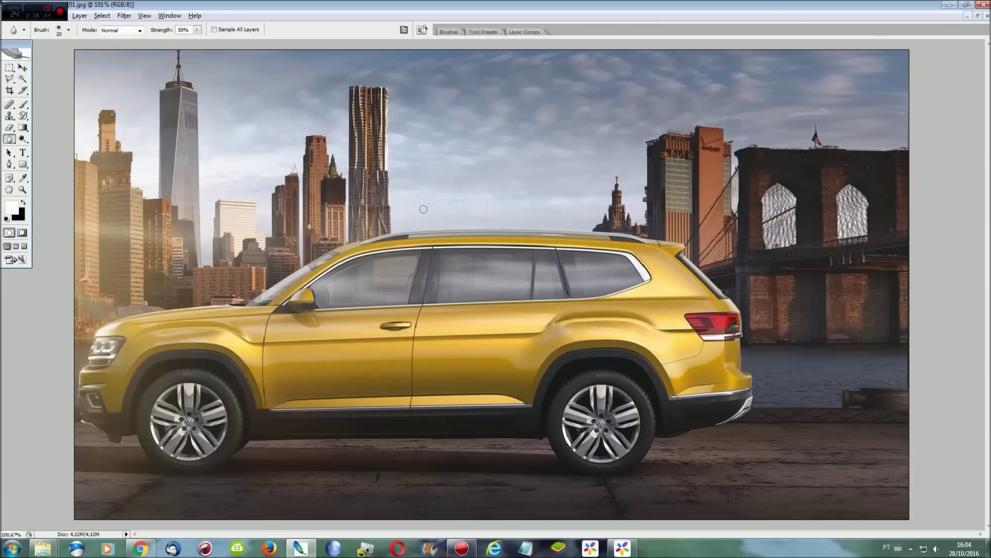
Zoom in on the SUV's rear and start a Polygonal Lasso outline from the window sill down.
key("ctrl+plus")
key("ctrl+plus")
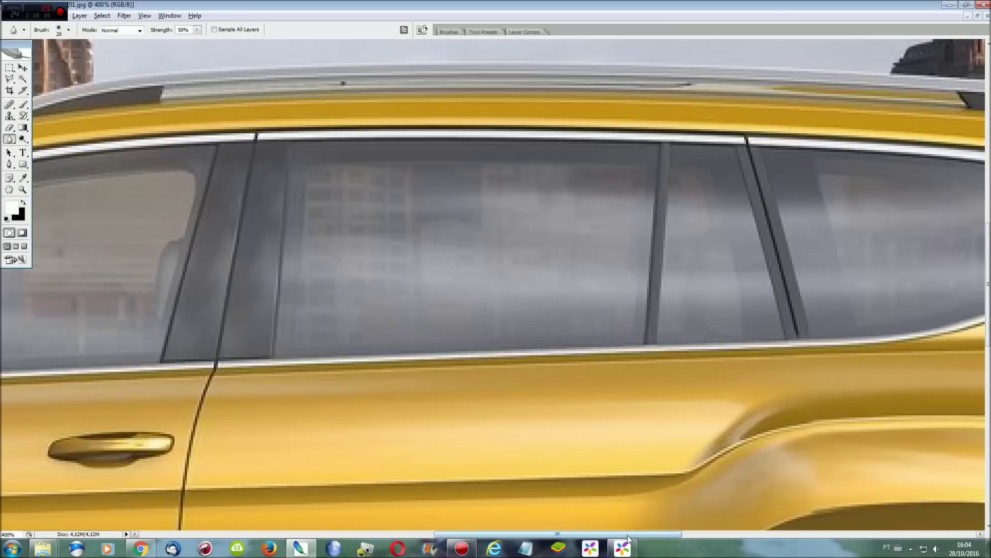
key("ctrl+plus")
left_click_drag(730, 453, 679, 360)
key("l")
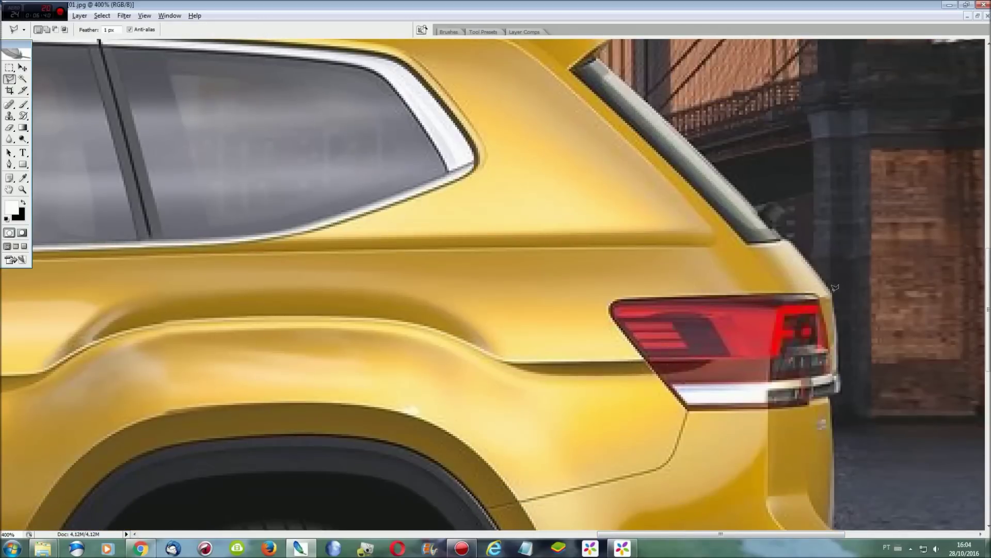
left_click(794, 238)
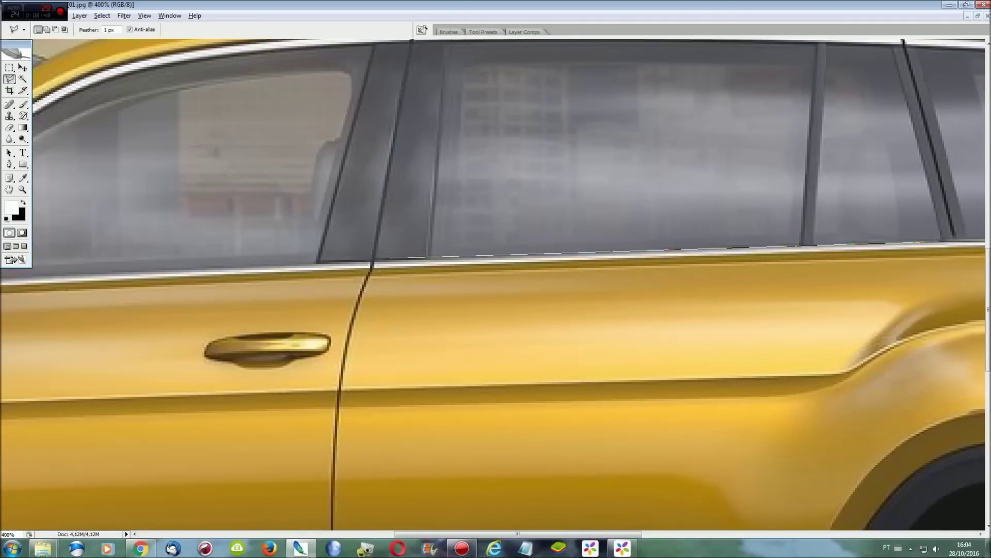
left_click(385, 257)
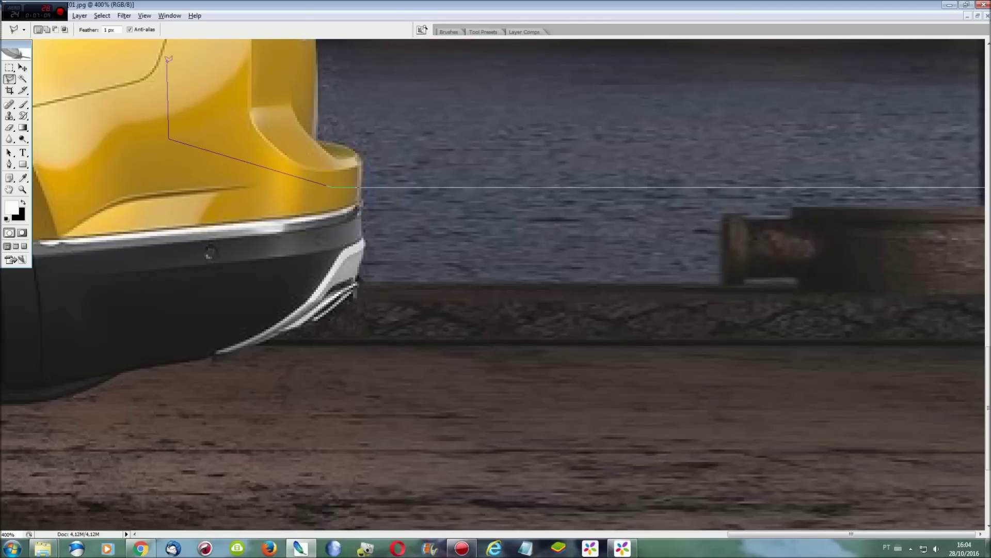
Extend the lasso around the tail light and rear quarter panel, then zoom out to fit.
scroll(244, 298, "up", 5)
left_click(269, 324)
scroll(269, 324, "down", 3)
left_click(316, 197)
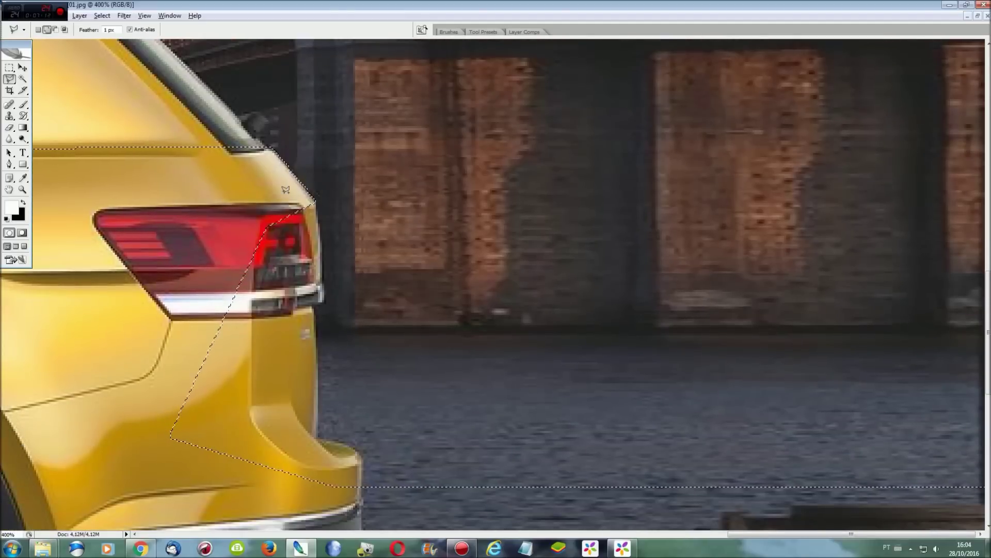
left_click(316, 199)
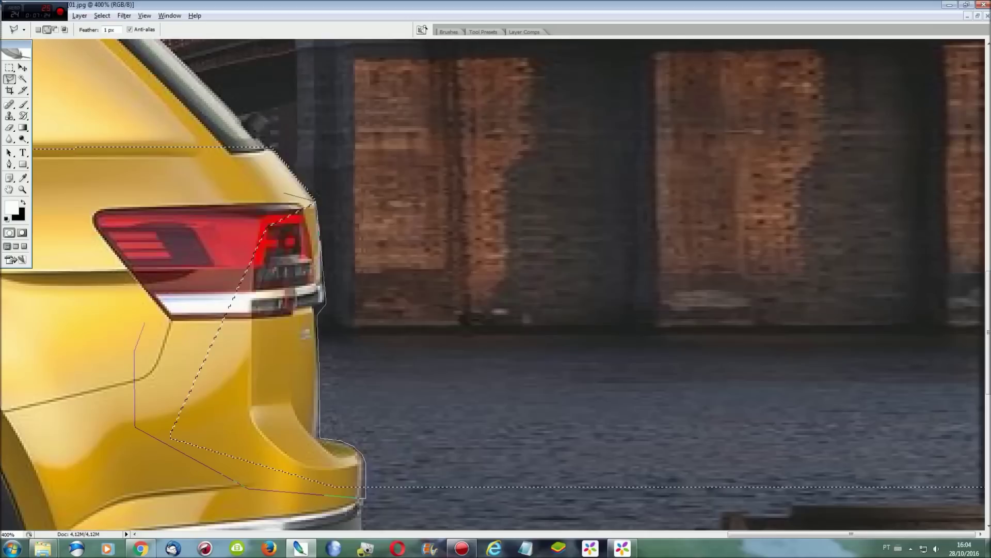
key("ctrl+0")
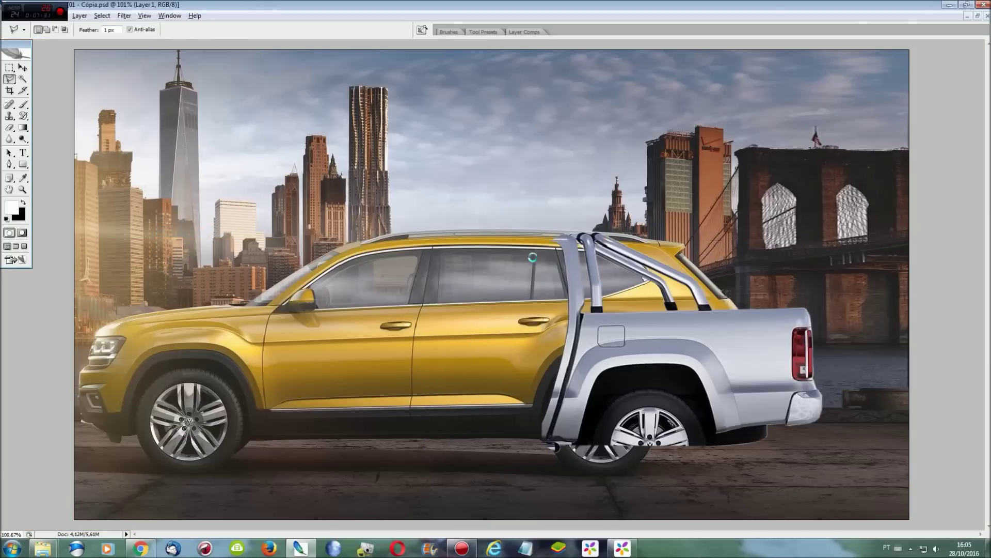
key("ctrl+v")
Free Transform the pasted rear section further to the right and commit its position.
key("ctrl+t")
mouse_move(444, 398)
left_mouse_down()
mouse_move(661, 417)
mouse_move(667, 509)
left_mouse_up()
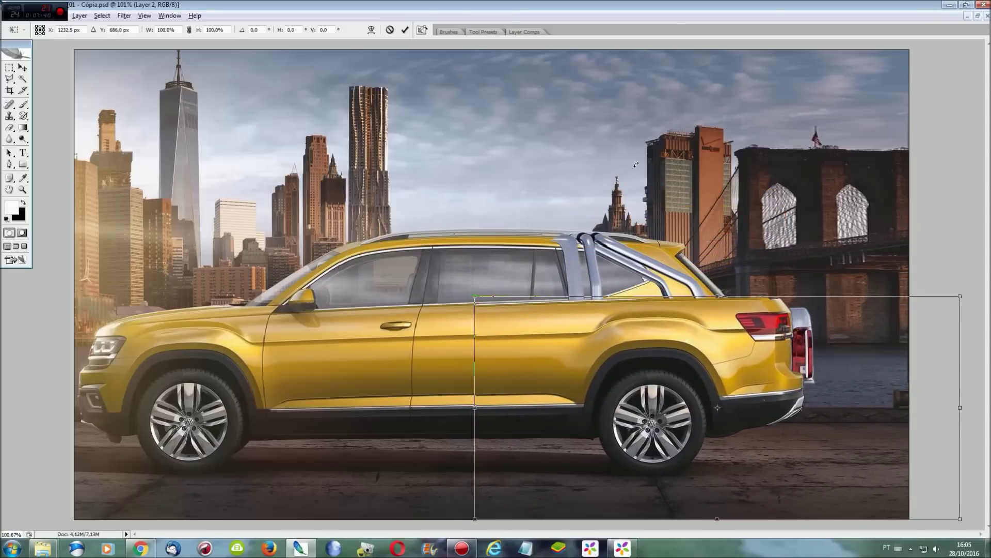
key("shift+Right")
key("shift+Right")
key("shift+Right")
key("shift+Right")
key("Right")
key("Right")
key("Right")
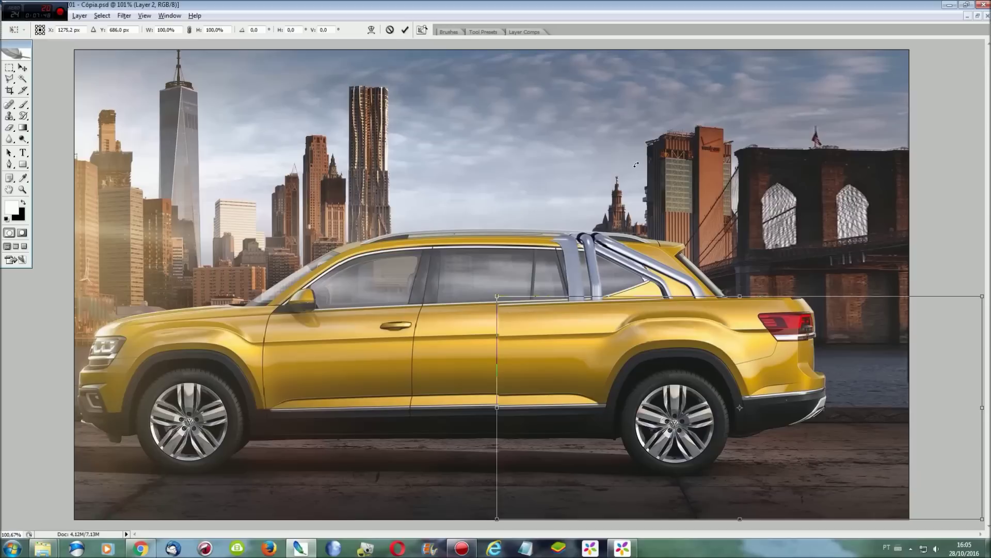
key("Return")
Copy the middle door section to Layer 3 and stretch it wider to close the gap.
key("m")
left_click(210, 30)
left_click_drag(396, 193, 566, 519)
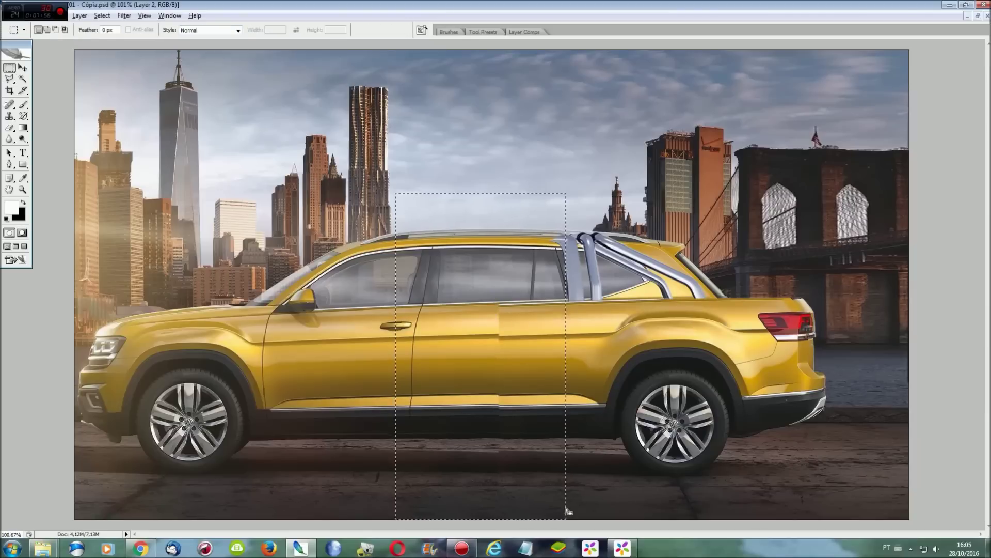
key("ctrl+j")
key("ctrl+t")
left_click_drag(516, 297, 517, 423)
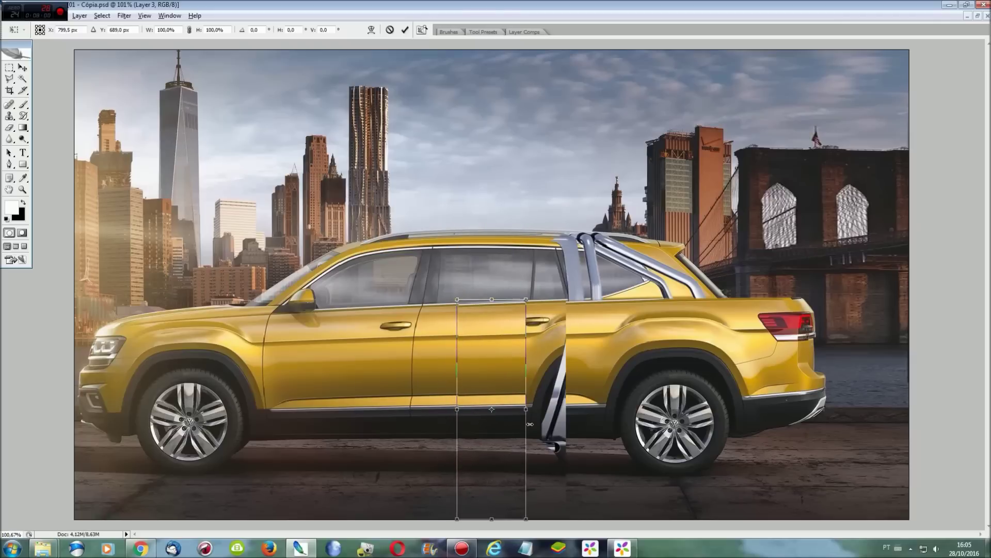
left_click_drag(457, 411, 426, 409)
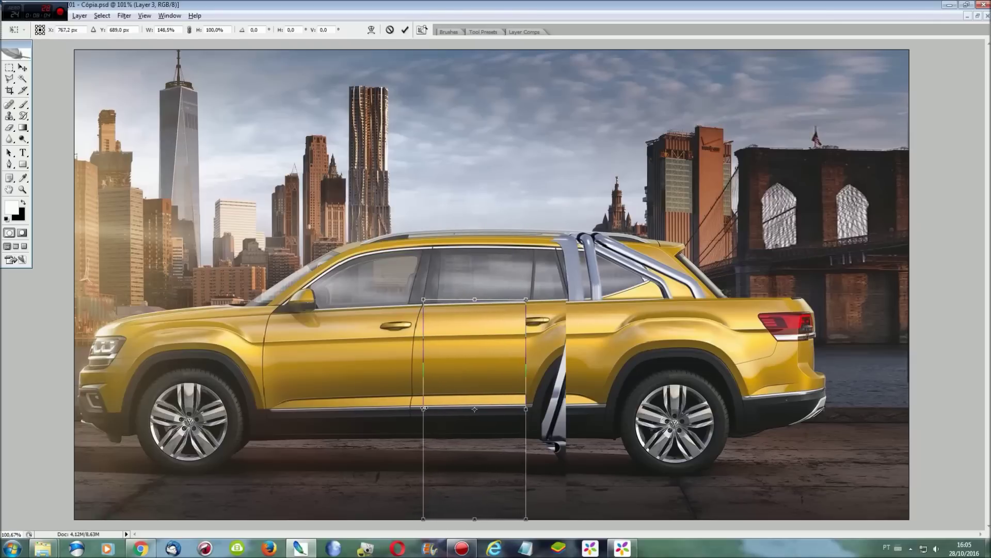
left_click_drag(526, 413, 566, 414)
key("Return")
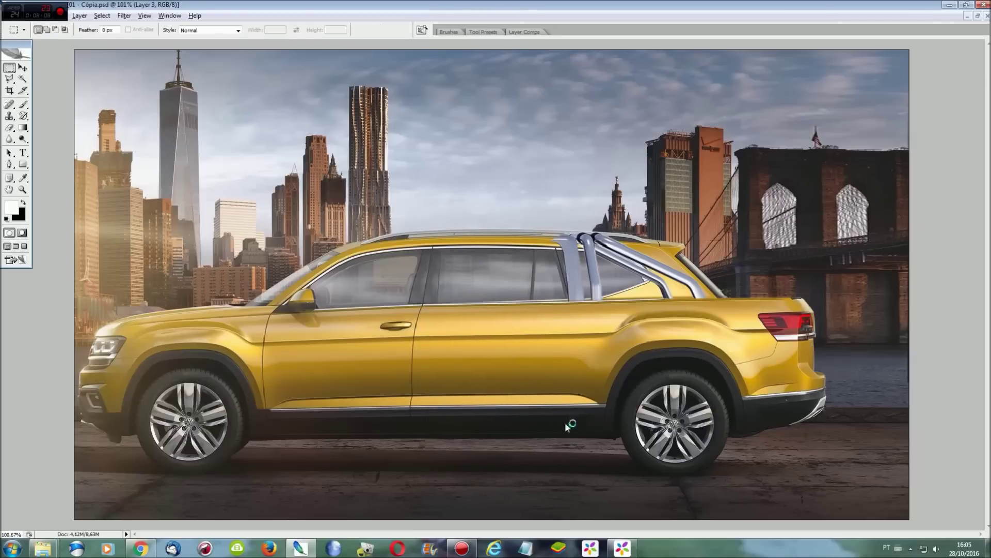
Hide Layer 3 and Layer 2 to reveal the silver pickup, zoomed in with the Polygonal Lasso.
key("ctrl+plus")
key("ctrl+0")
key("F7")
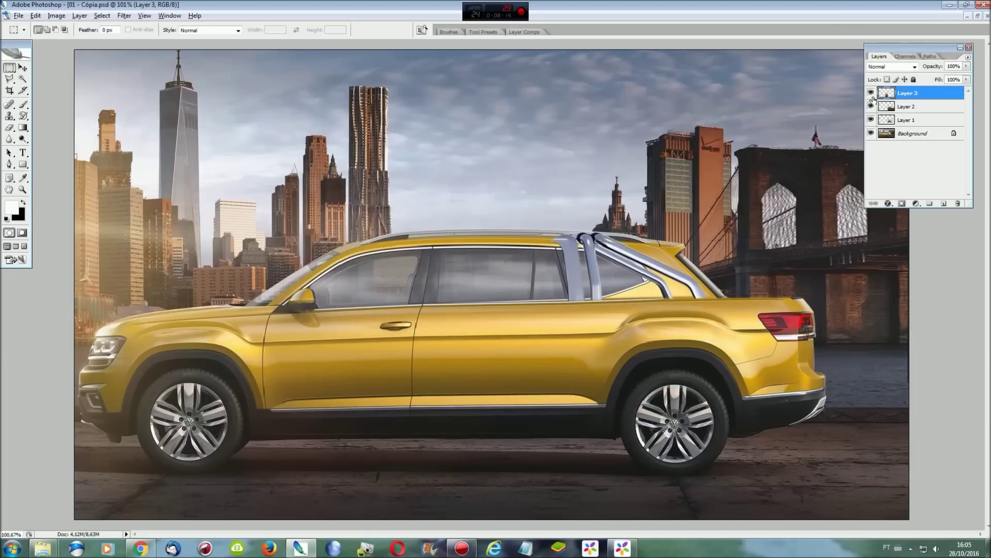
left_click(871, 93)
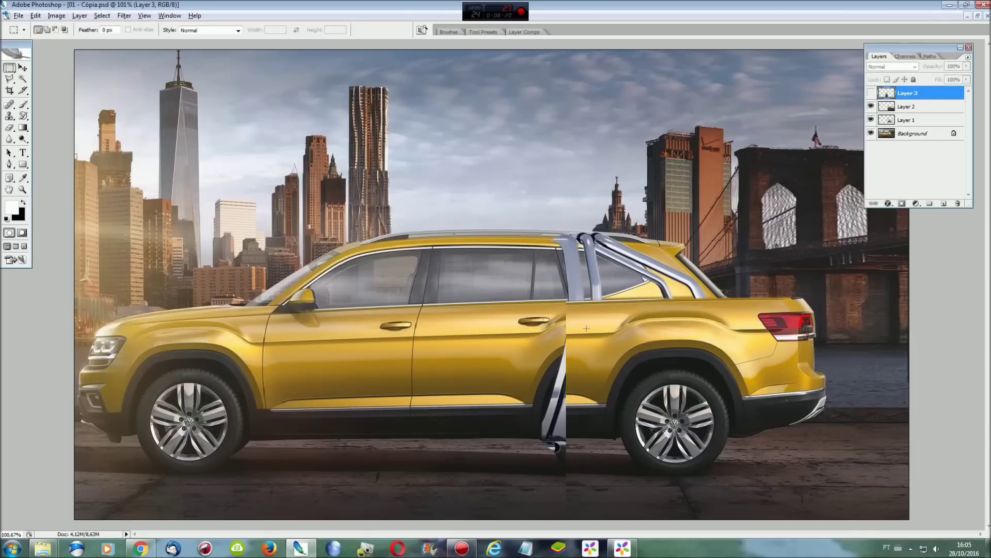
key("ctrl+plus")
key("ctrl+plus")
scroll(635, 293, "down", 3)
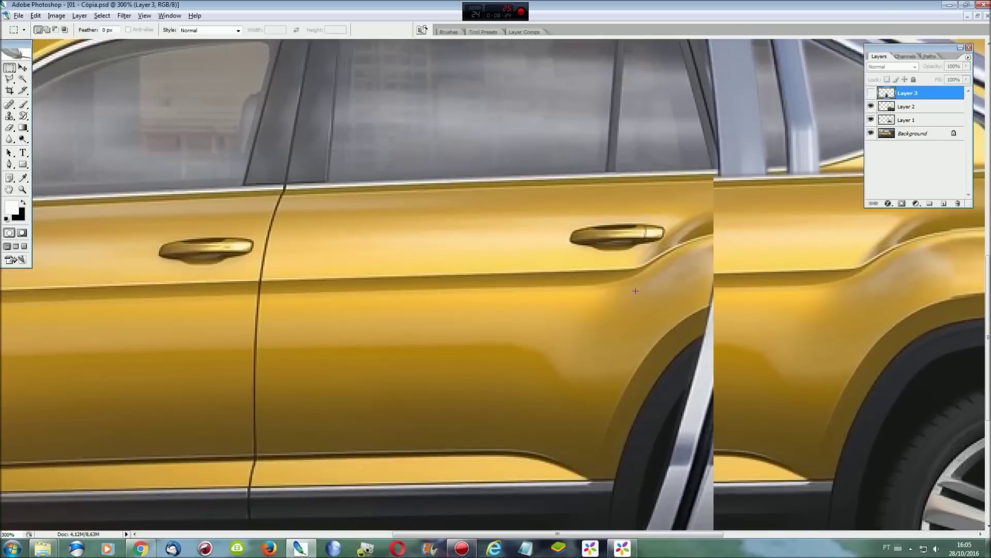
scroll(635, 292, "down", 2)
scroll(635, 293, "up", 2)
key("l")
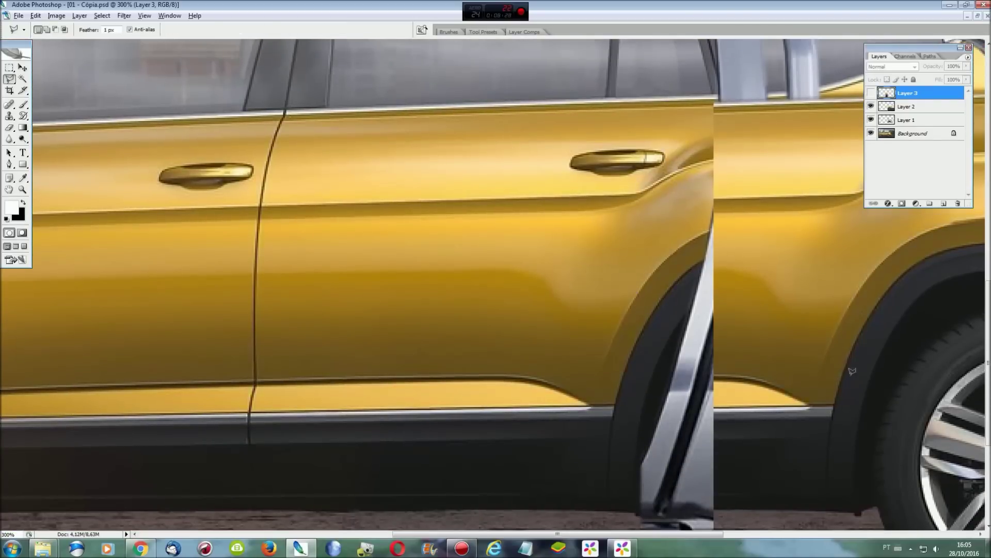
left_click(871, 106)
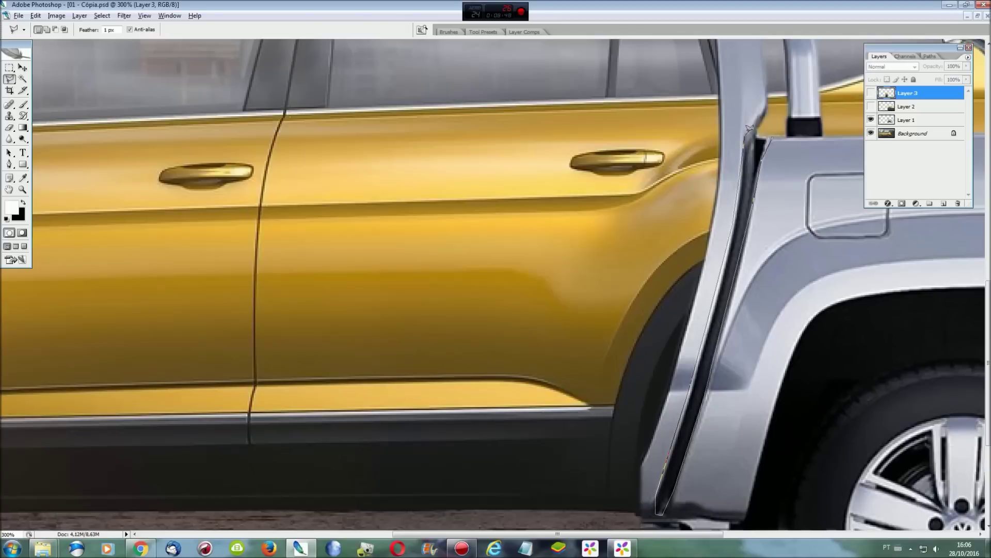
Close the pillar-strip outline and delete that area from the yellow layer.
left_click(766, 126)
left_click(871, 107)
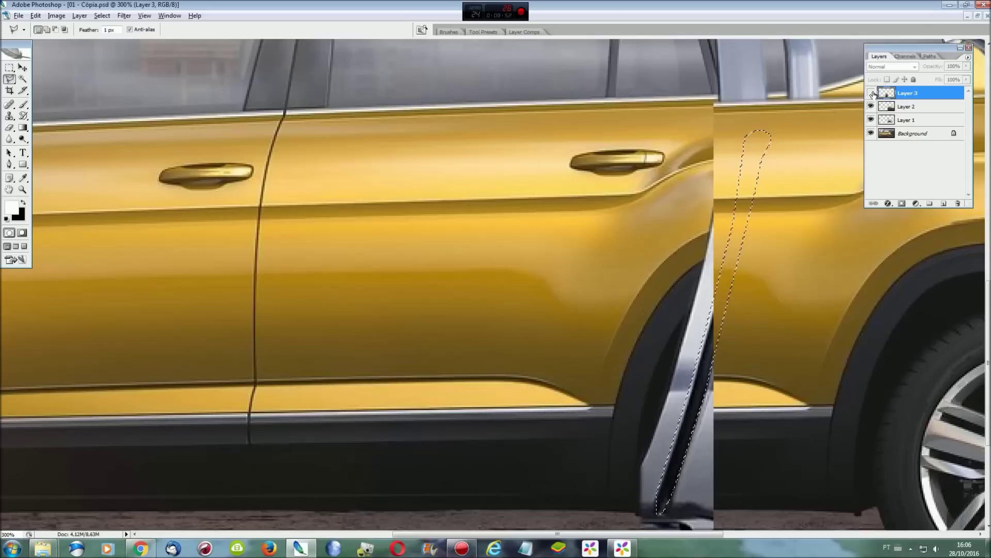
left_click(870, 93)
key("Delete")
key("ctrl+d")
With both yellow layers hidden, lasso around the silver pillar, then show them again.
scroll(879, 123, "up", 2)
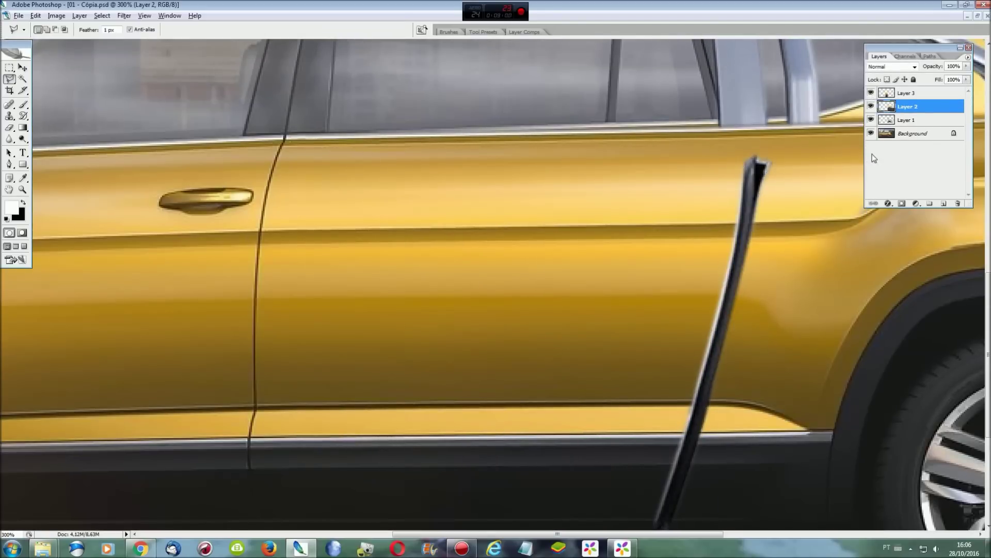
left_click(871, 93)
left_click(871, 107)
scroll(881, 120, "down", 2)
scroll(881, 119, "down", 2)
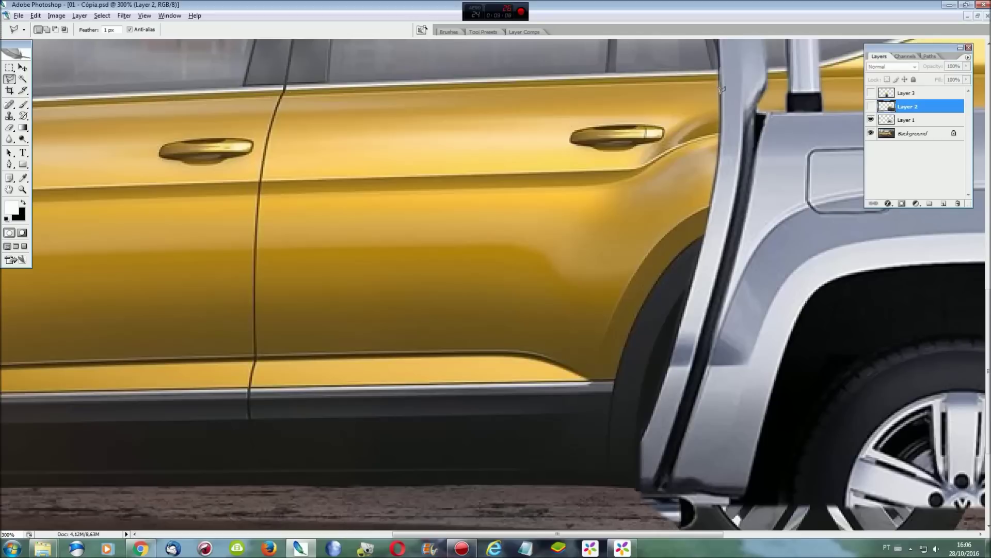
left_click_drag(718, 177, 670, 359)
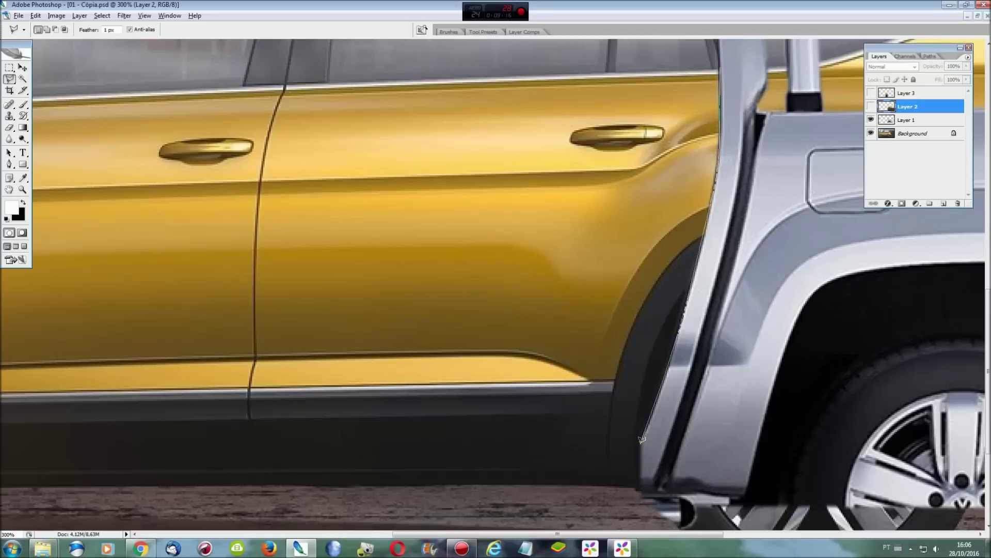
left_click_drag(657, 476, 749, 119)
left_click_drag(749, 119, 753, 112)
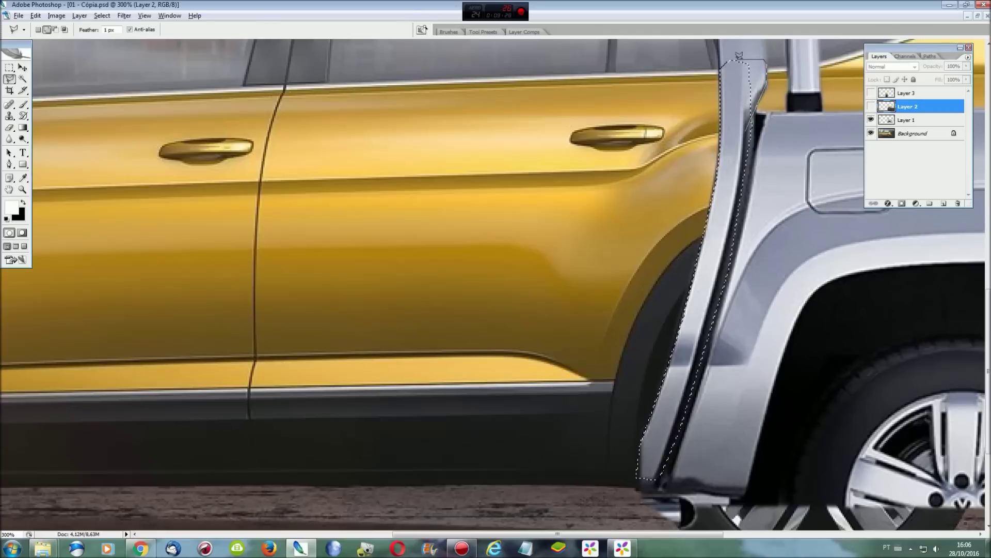
left_click(871, 106)
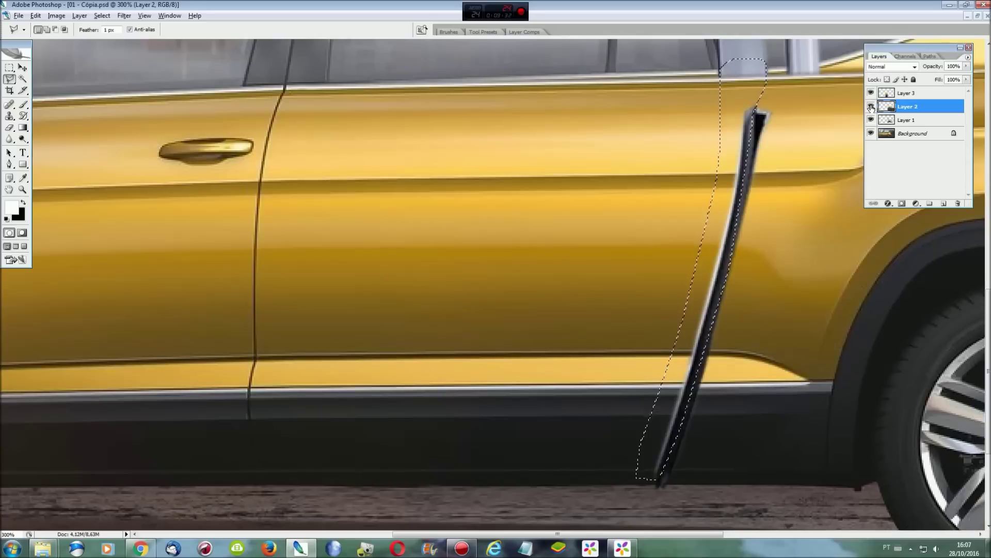
Subtract the pillar's lower part at the door sill and clear the pillar area from Layer 3.
key("alt")
left_click(720, 377)
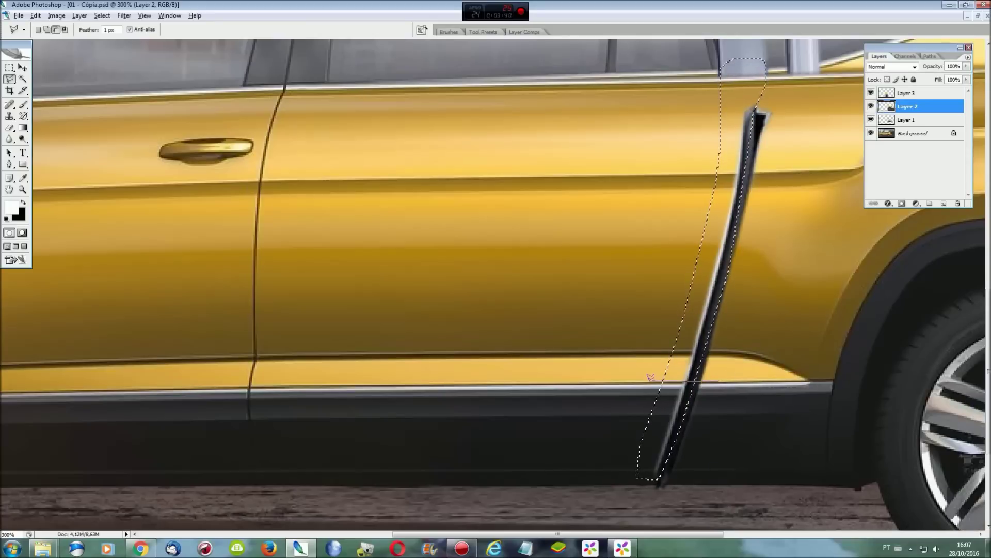
left_click(627, 480)
double_click(723, 379)
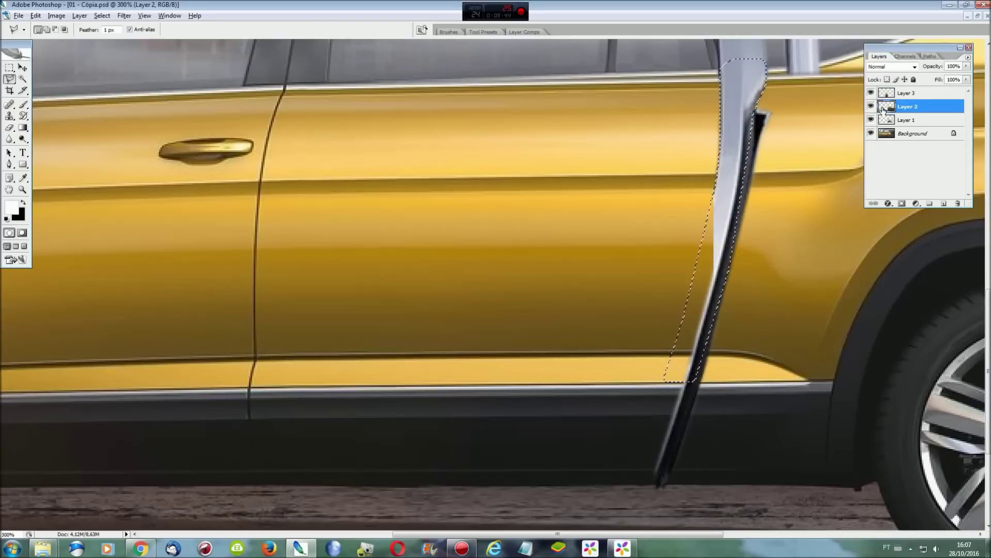
left_click(888, 95)
key("ctrl+d")
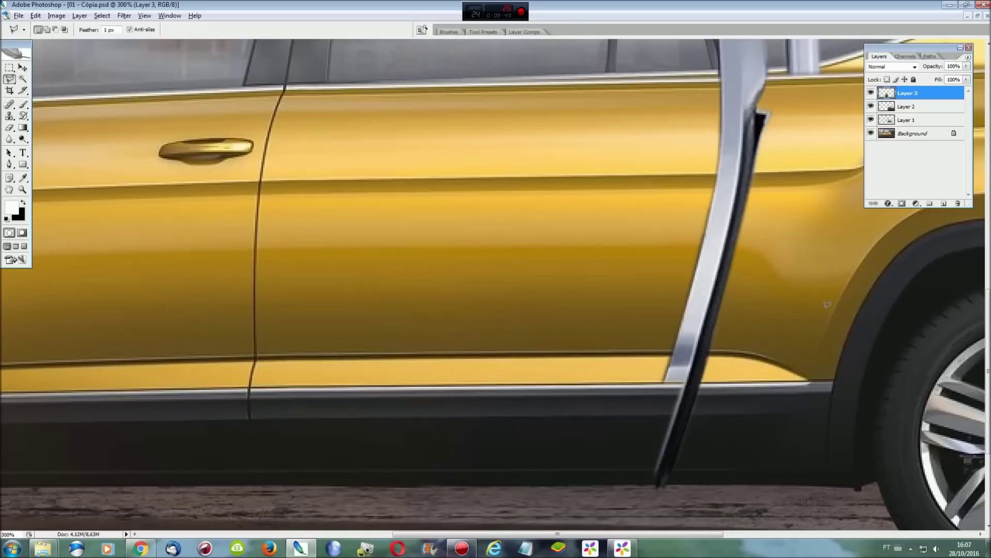
scroll(827, 305, "up", 1)
scroll(827, 305, "up", 3)
scroll(827, 305, "up", 2)
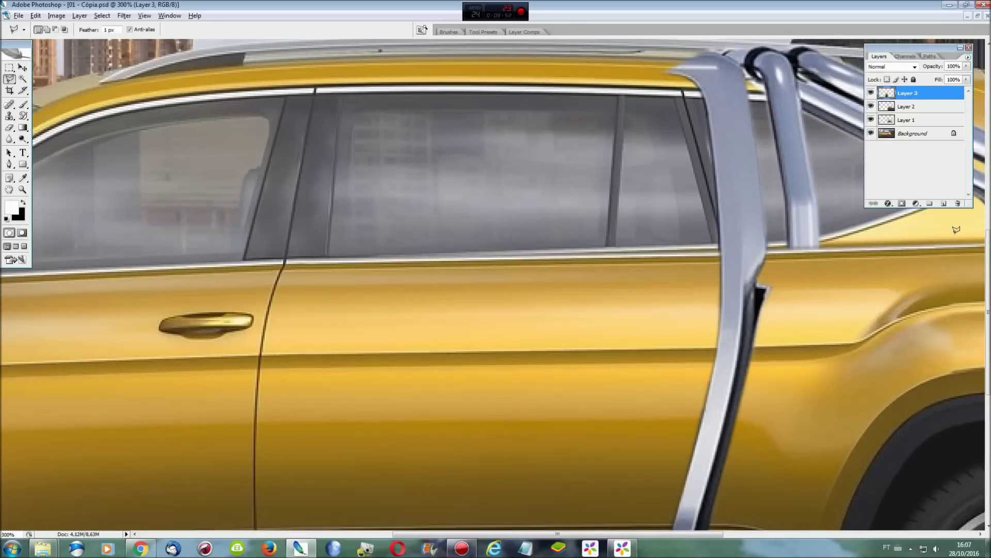
left_click(870, 93)
key("ctrl+plus")
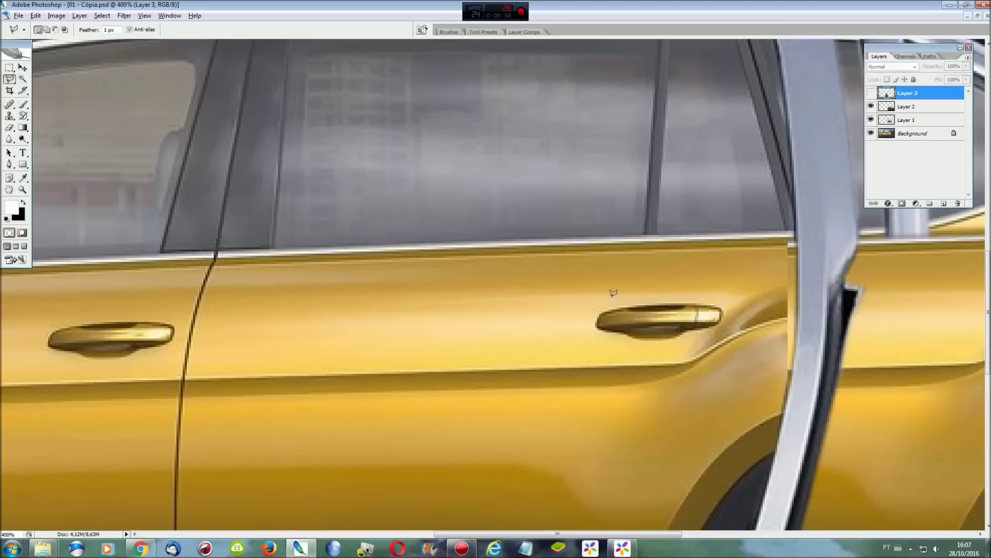
Draw an elliptical selection over the rear door handle, skewed and widened to match, and commit it.
left_click_drag(10, 67, 47, 81)
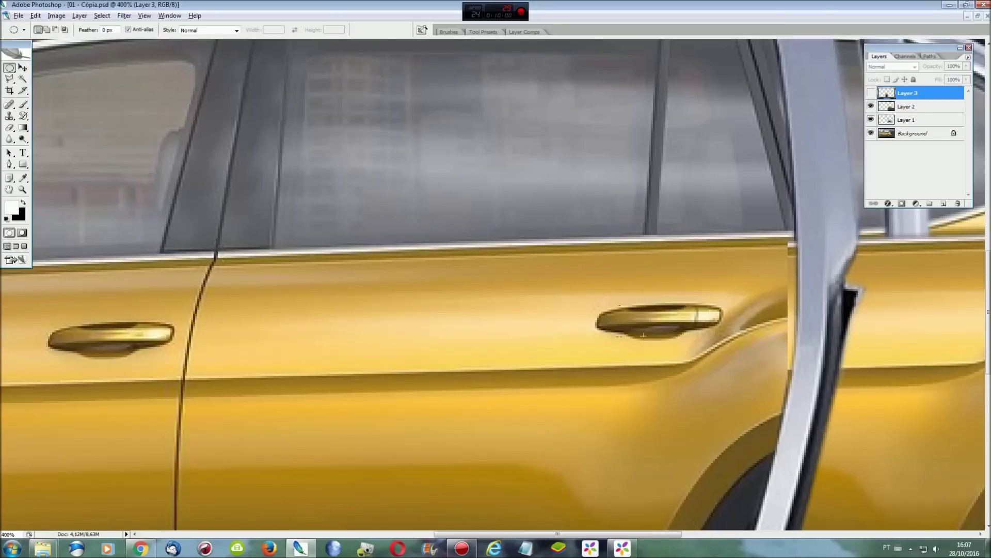
left_click_drag(721, 334, 723, 340)
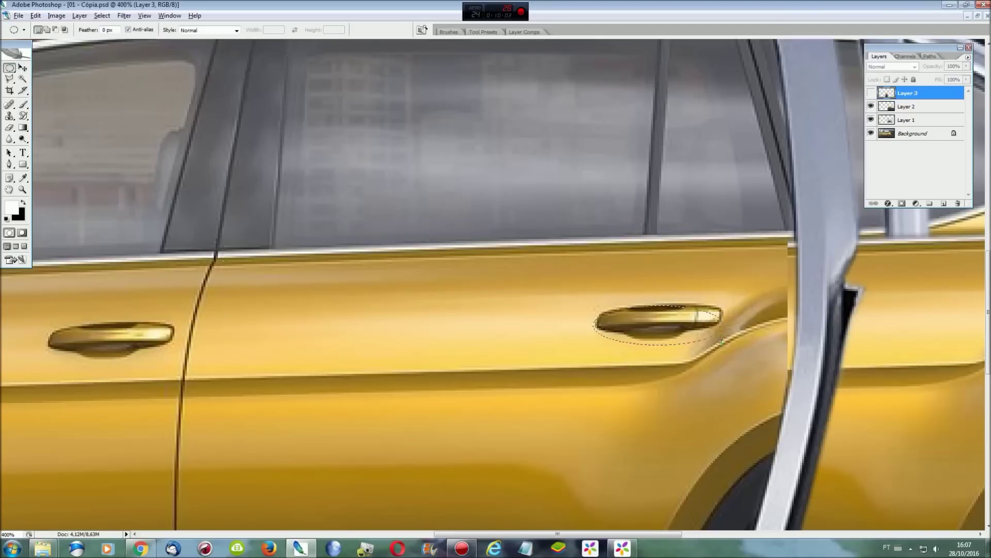
right_click(667, 316)
left_click(722, 437)
right_click(701, 320)
left_click(724, 364)
left_click_drag(723, 321, 732, 317)
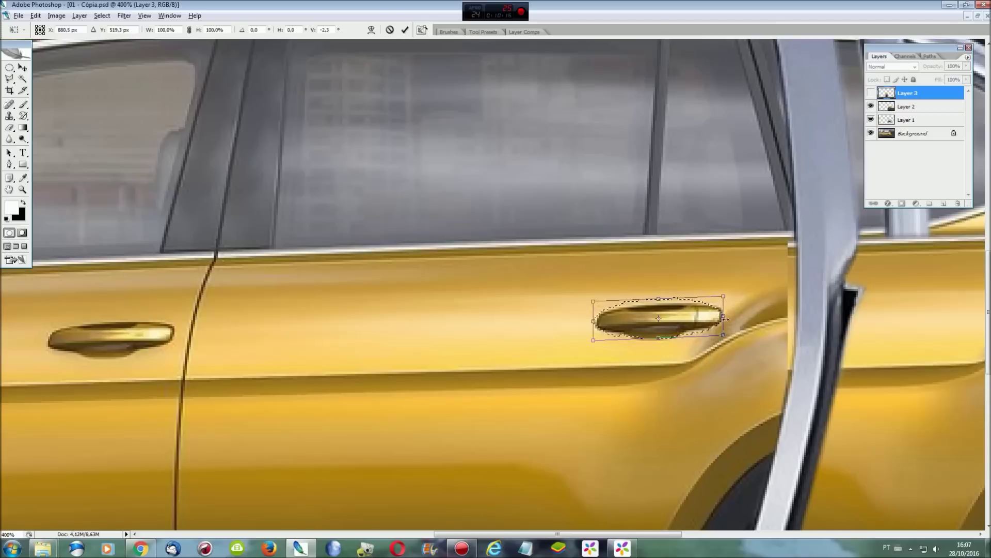
right_click(690, 321)
left_click(690, 321)
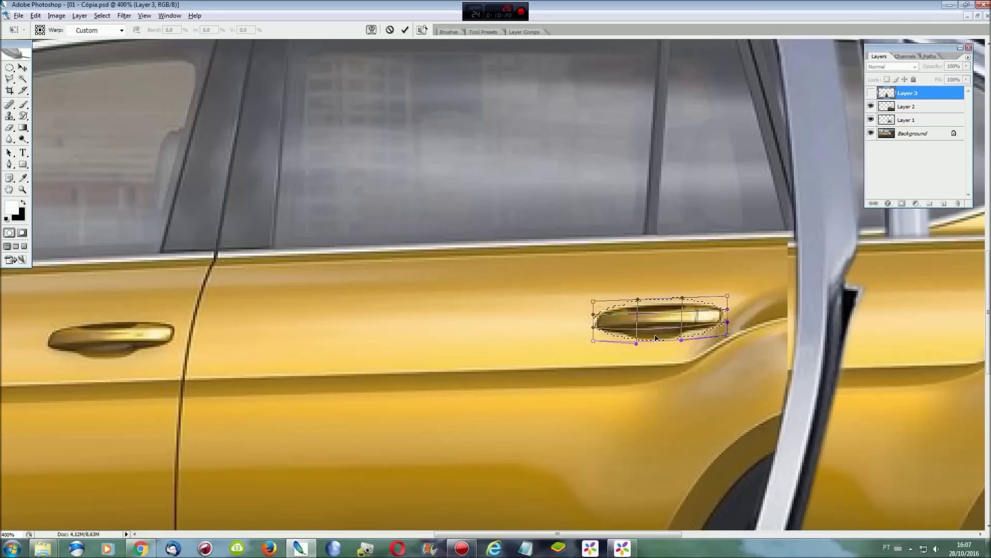
key("Return")
left_click(871, 92)
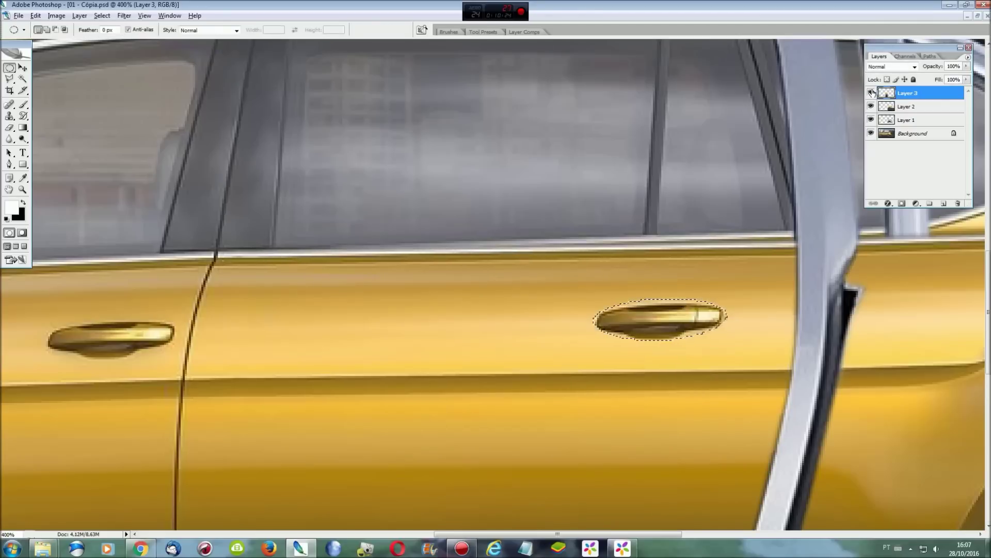
key("ctrl+0")
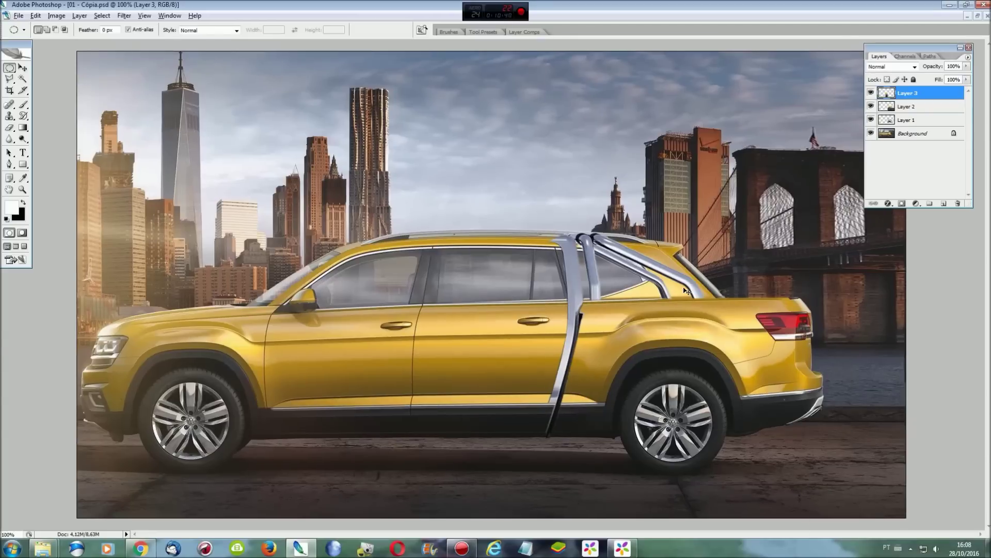
On the Background layer, drag a rectangular marquee from the front door to the image's right edge.
key("ctrl+plus")
key("ctrl+plus")
key("ctrl+plus")
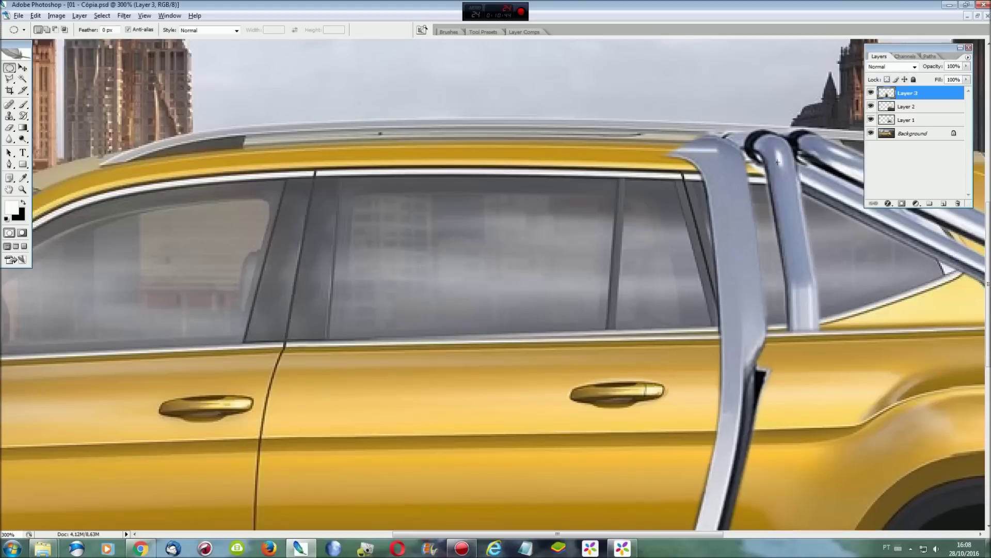
left_click(756, 533)
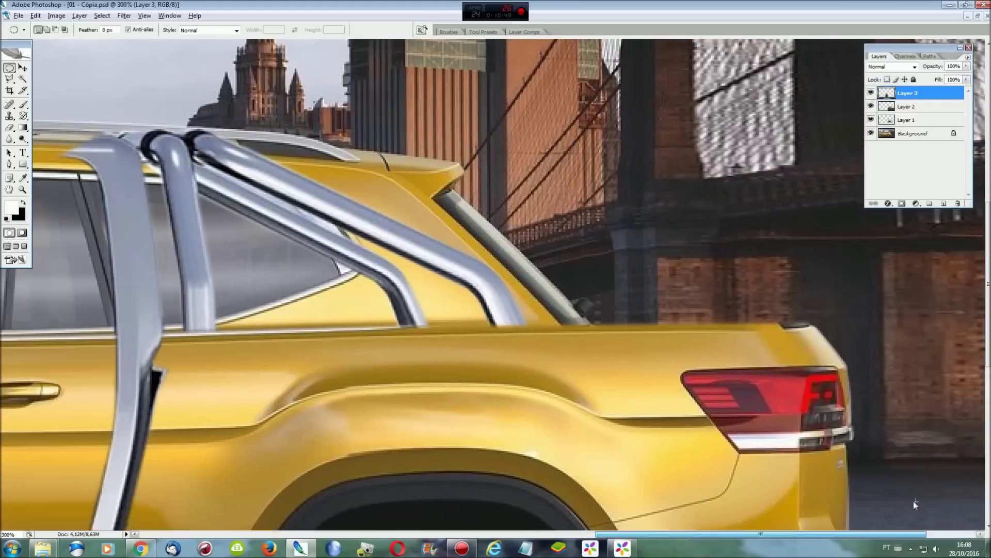
left_click_drag(757, 533, 686, 529)
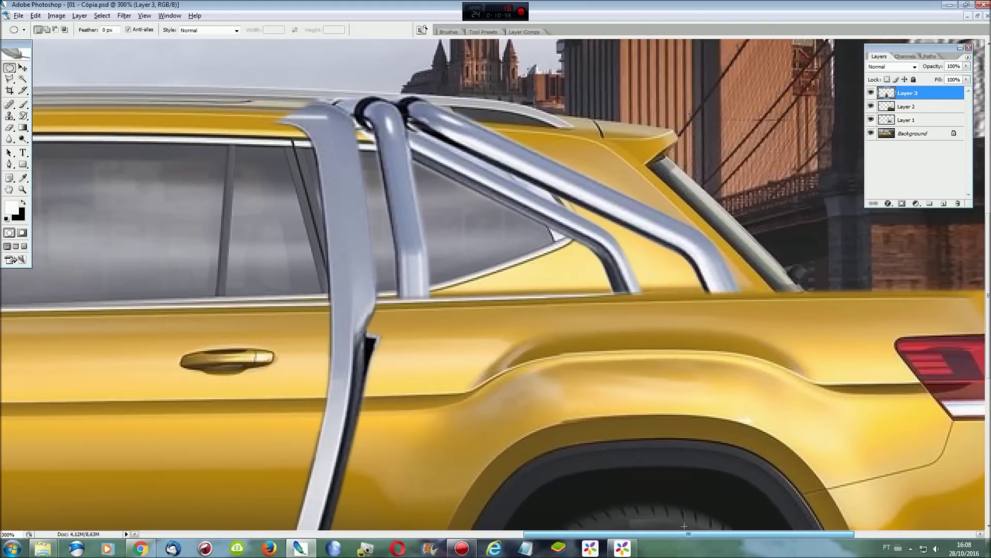
key("ctrl+0")
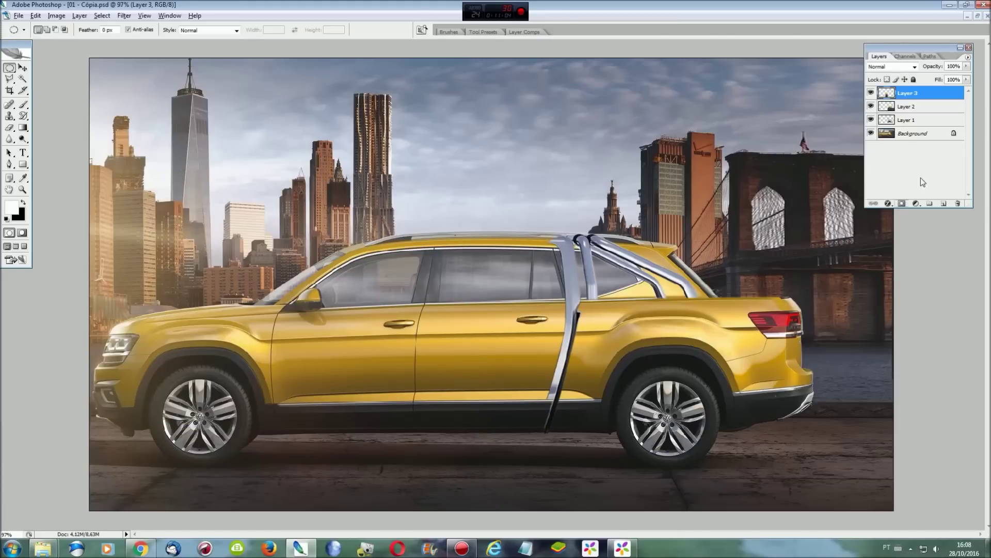
left_click(909, 134)
right_click(9, 68)
left_click(52, 69)
left_click_drag(914, 515, 402, 41)
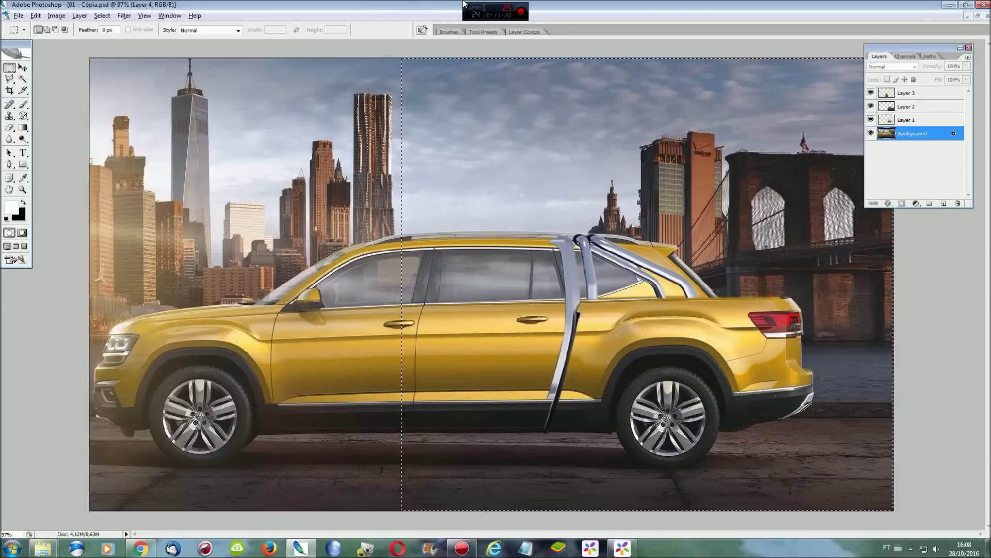
Copy the selection to Layer 4, scale it to about 142% and widen it to about 269%.
key("ctrl+j")
key("ctrl+t")
key("ctrl+minus")
key("ctrl+minus")
left_click_drag(709, 404, 792, 458)
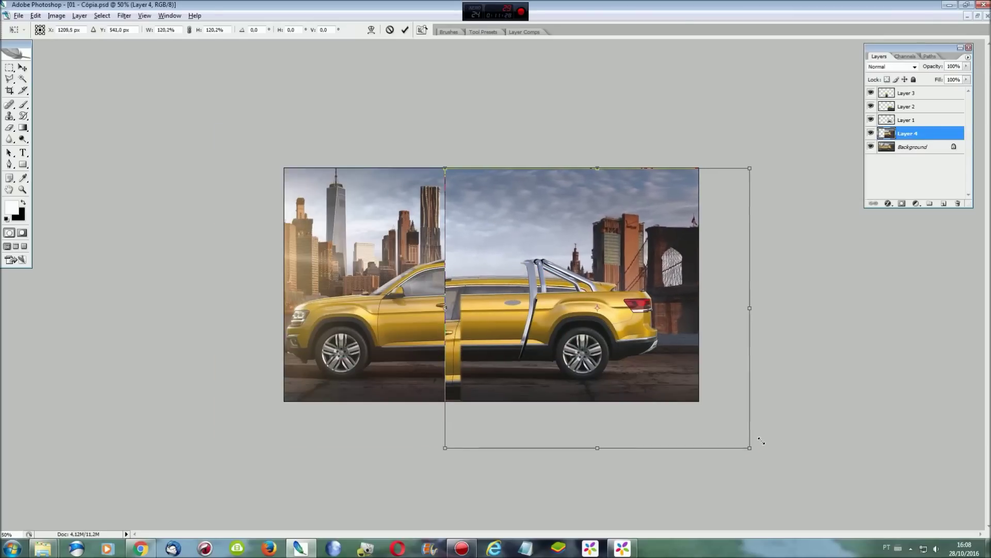
left_click_drag(792, 458, 820, 485)
left_click_drag(807, 333, 986, 360)
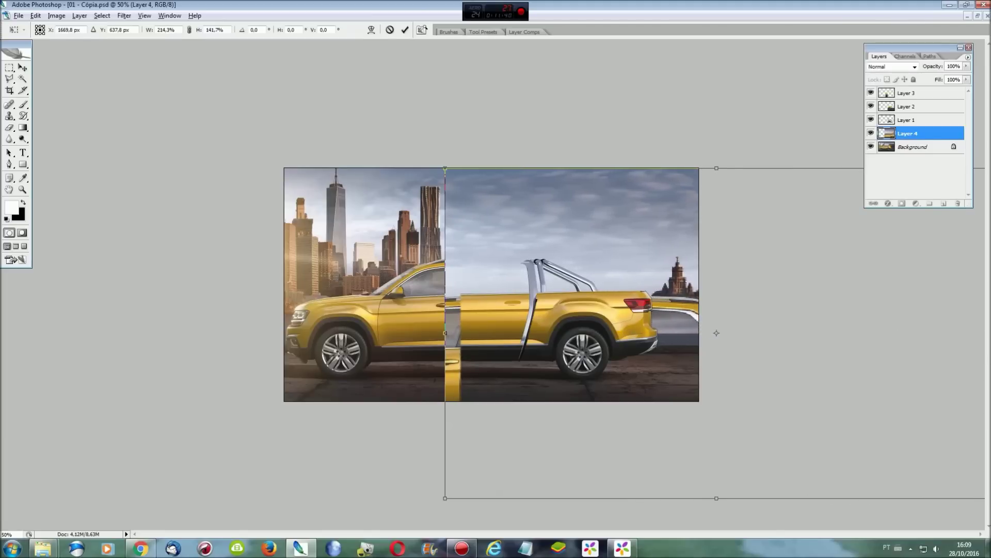
key("ctrl+minus")
key("ctrl+minus")
left_click_drag(745, 309, 813, 314)
key("Return")
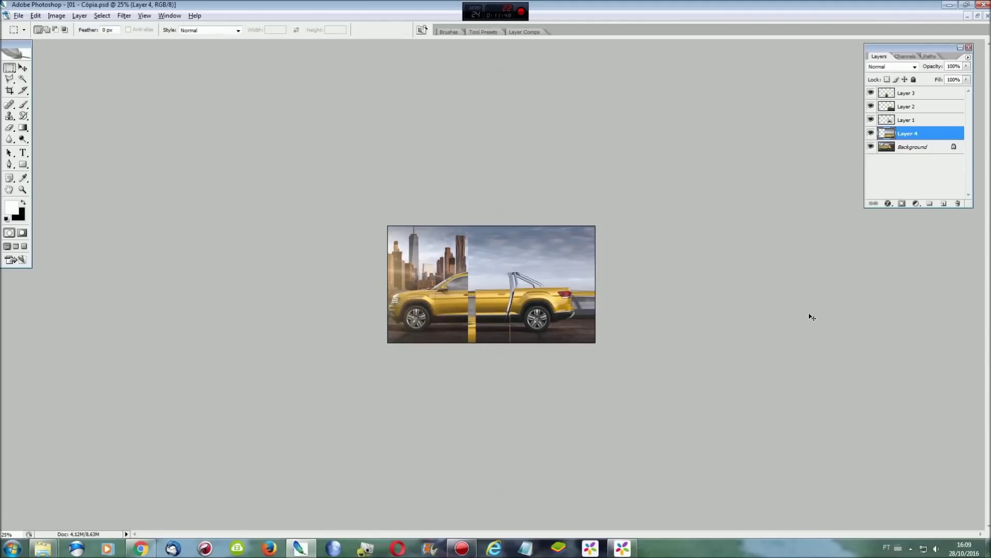
key("ctrl+0")
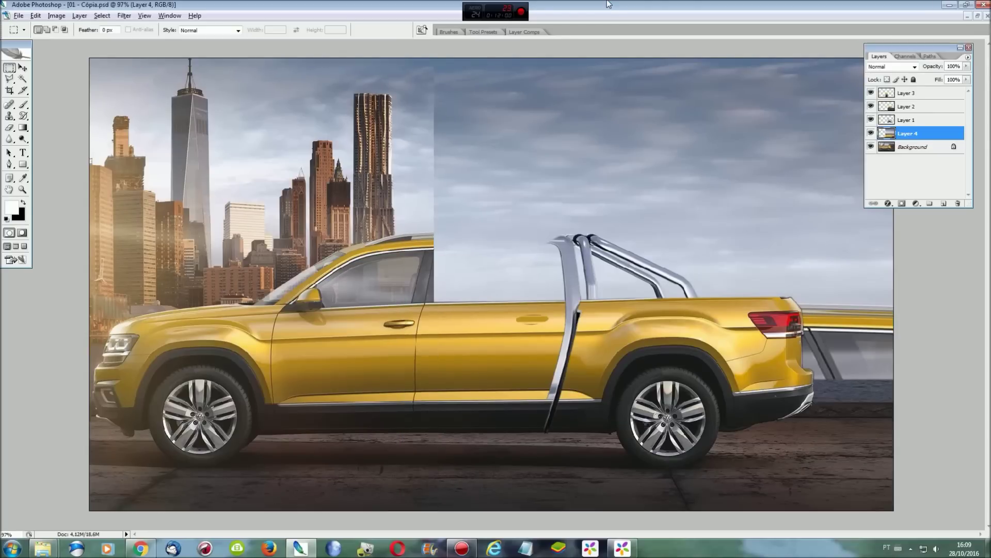
left_click(871, 134)
Lasso the cab area on the stretched sky layer and delete it.
key("l")
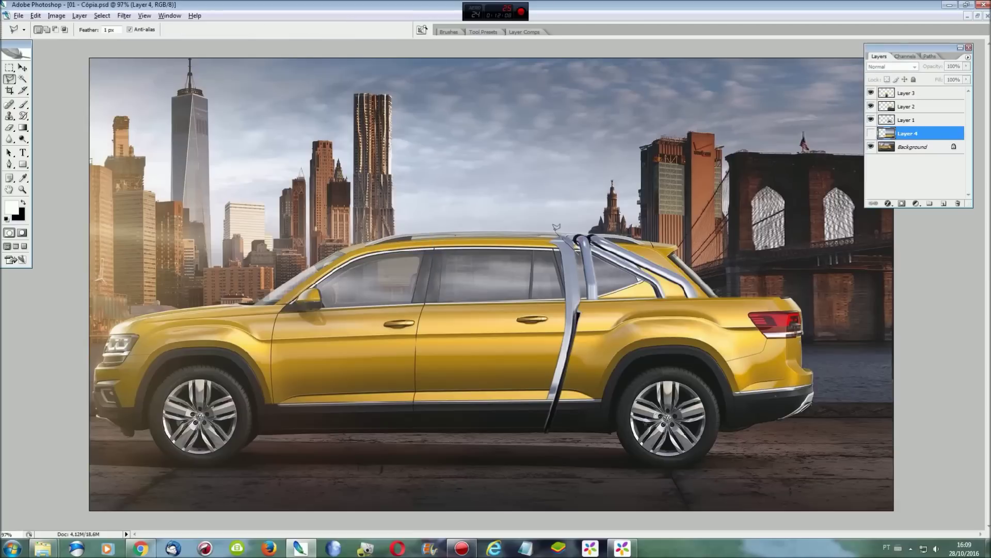
left_click(556, 232)
left_click(364, 232)
left_click(336, 370)
left_click(418, 409)
left_click(558, 362)
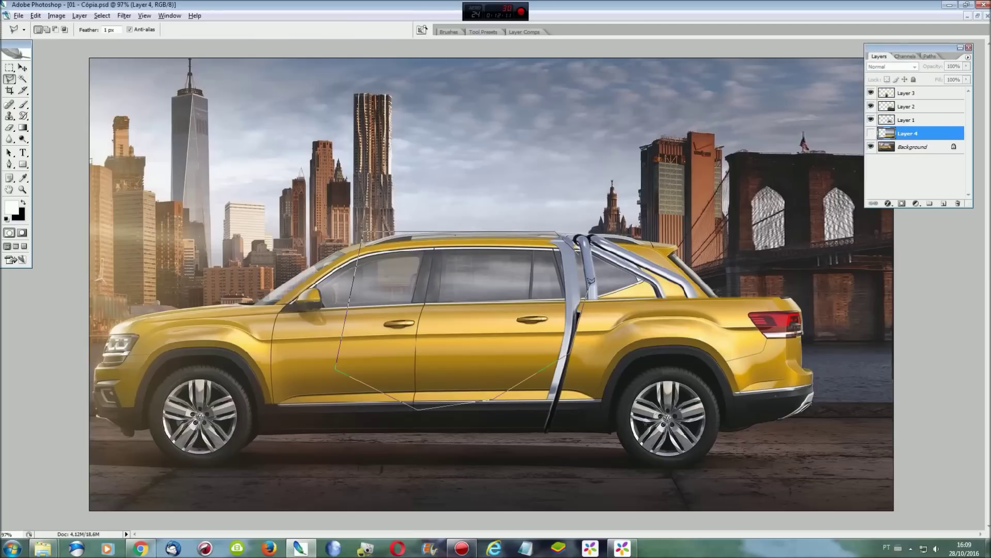
left_click(583, 300)
left_click(870, 133)
left_click(560, 235, "shift")
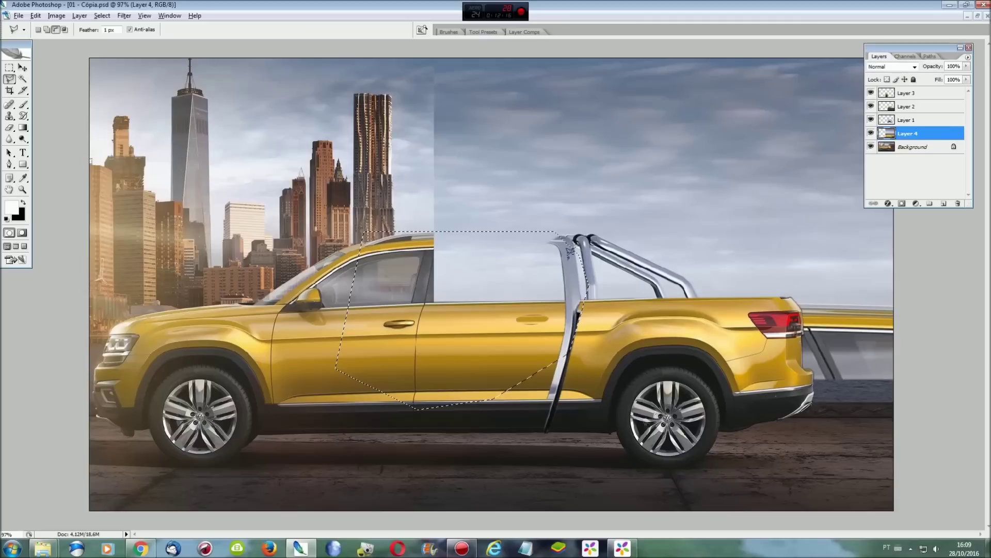
double_click(589, 319)
key("Delete")
key("ctrl+d")
Lasso and delete the sky copy behind the tailgate, then hide the layer and view at 100%.
left_click(908, 301)
left_click(914, 443)
left_click(872, 447)
left_click(758, 400)
double_click(782, 313)
key("Delete")
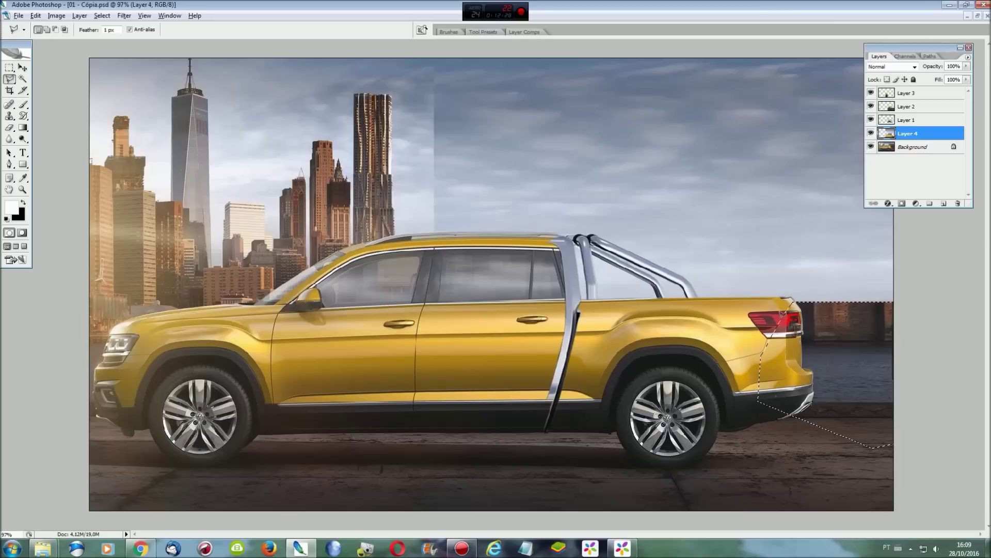
left_click(871, 134)
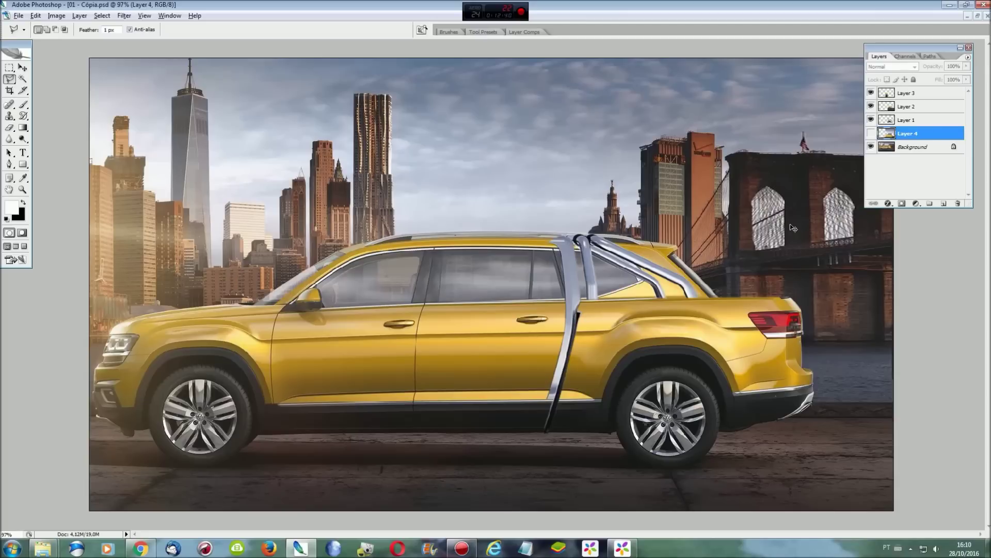
key("ctrl+alt+0")
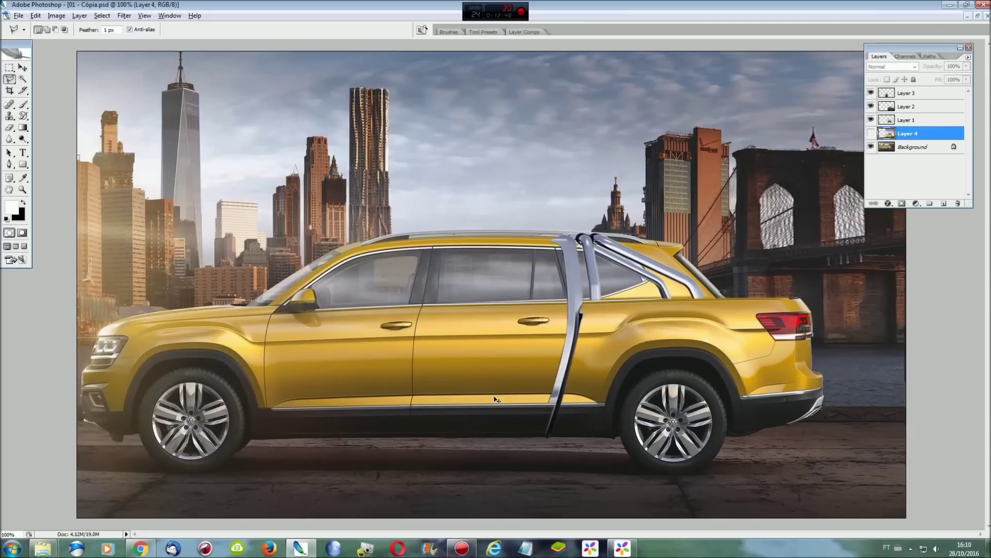
At 200% zoom, begin lassoing the sky above the truck's rear.
key("ctrl+plus")
left_click_drag(649, 537, 837, 537)
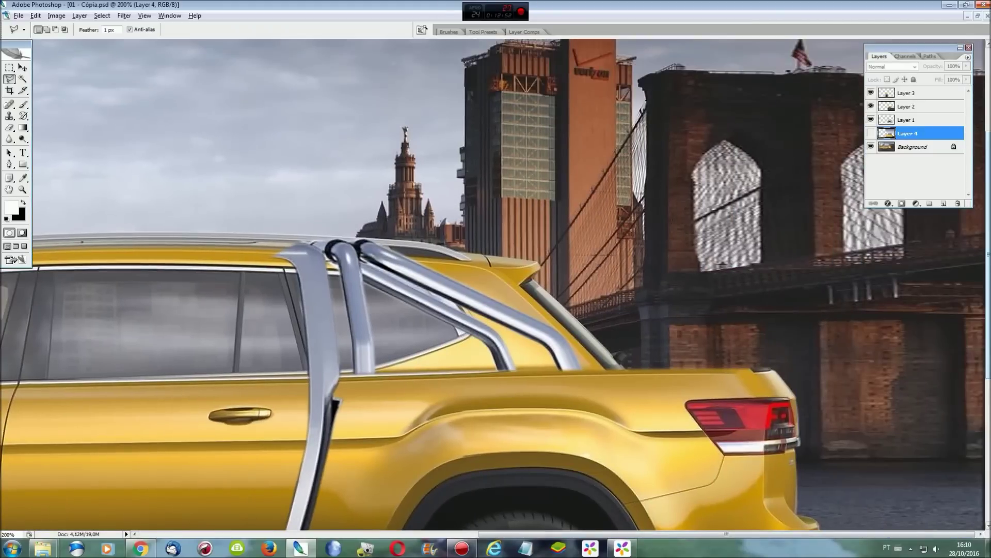
left_click(969, 47)
scroll(889, 124, "up", 3)
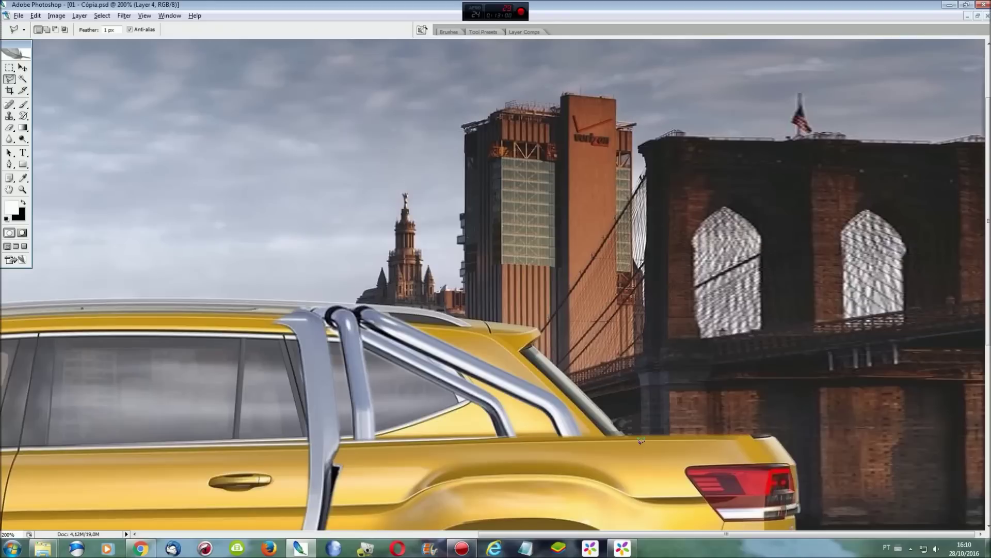
left_click(398, 184)
left_click(462, 106)
left_click(581, 71)
left_click(982, 71)
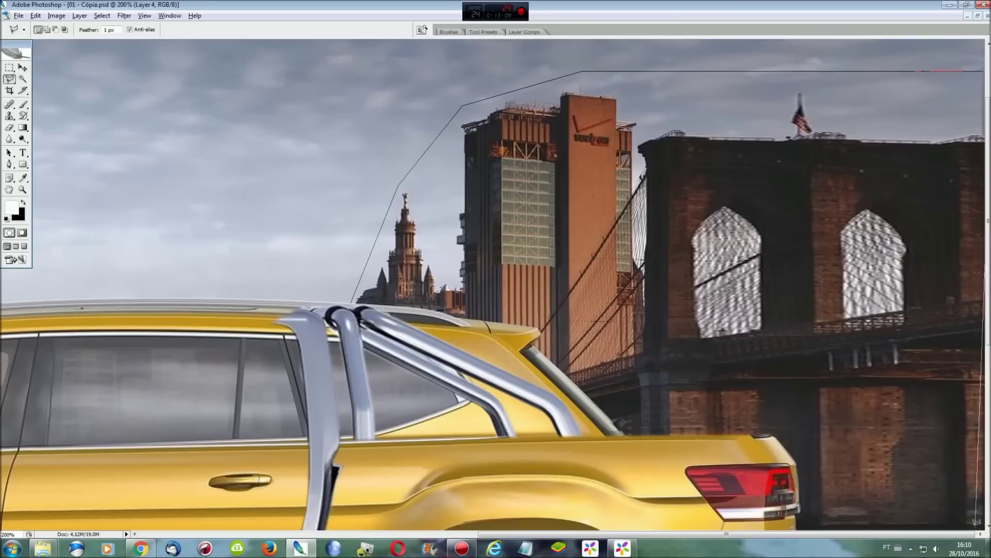
Close the sky outline along the rear fender and show the stretched sky layer again.
scroll(975, 522, "down", 5)
left_click(818, 268)
scroll(516, 206, "up", 6)
scroll(516, 206, "down", 6)
left_click(500, 201)
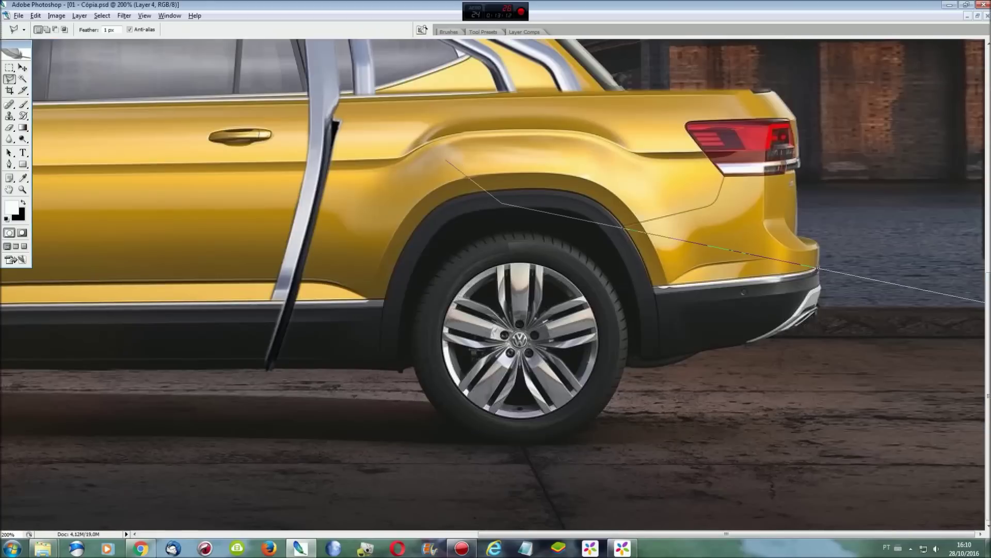
scroll(330, 104, "up", 8)
left_click(341, 399)
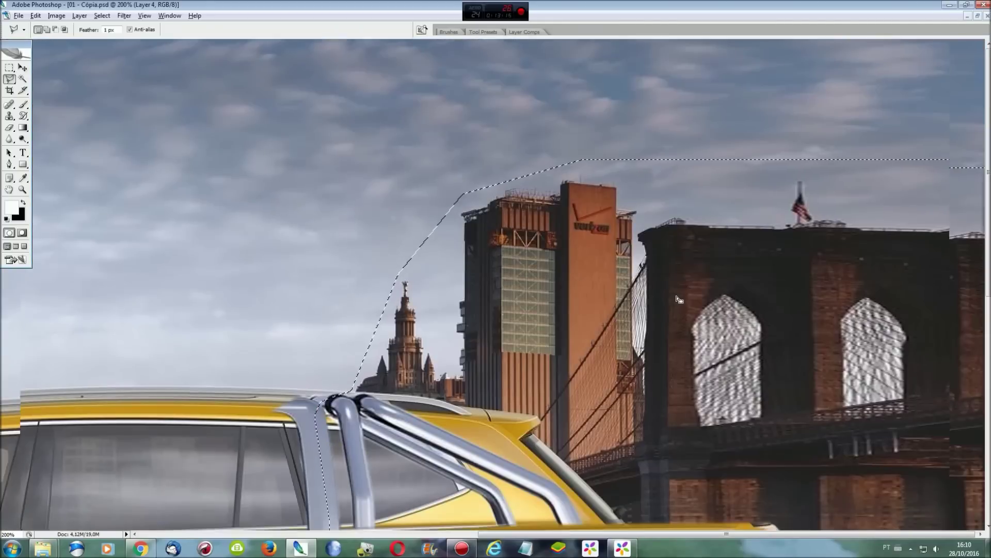
scroll(677, 299, "down", 3)
left_click(872, 134)
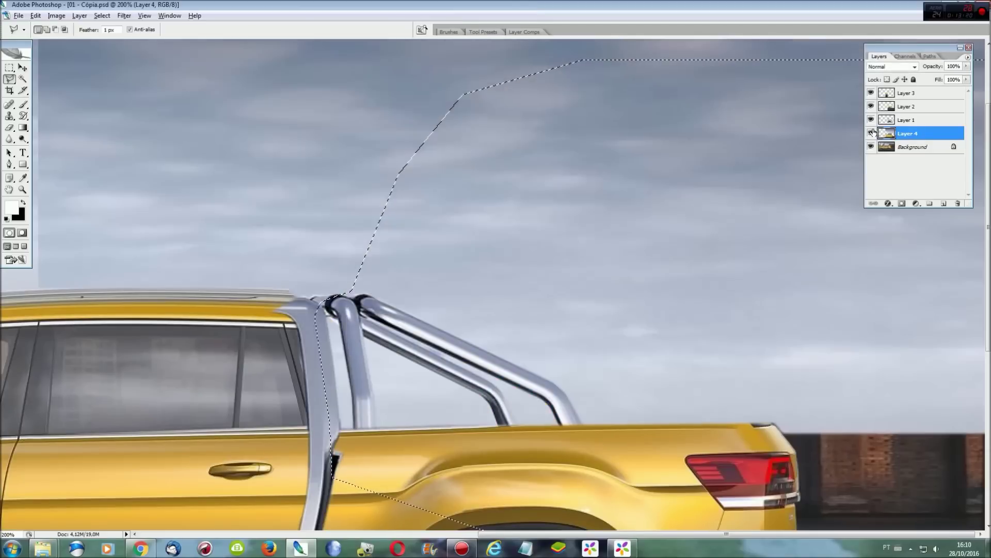
Delete the sky inside an outline traced along the roll bar and pillar, then deselect.
mouse_move(579, 434)
left_mouse_down()
mouse_move(560, 392)
mouse_move(325, 302)
mouse_move(326, 493)
left_mouse_up()
left_click(521, 493)
left_click(578, 435)
key("Delete")
key("ctrl+d")
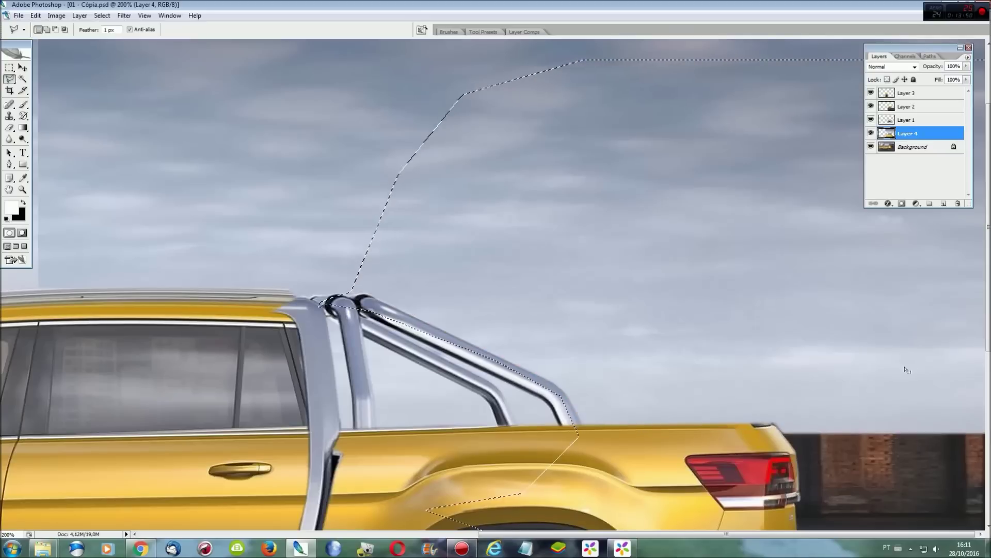
Abandon a second roll-bar outline and fit the whole image in the window.
scroll(516, 310, "down", 3)
left_click(578, 294)
left_click(521, 351)
left_click(426, 370)
key("Escape")
key("ctrl+0")
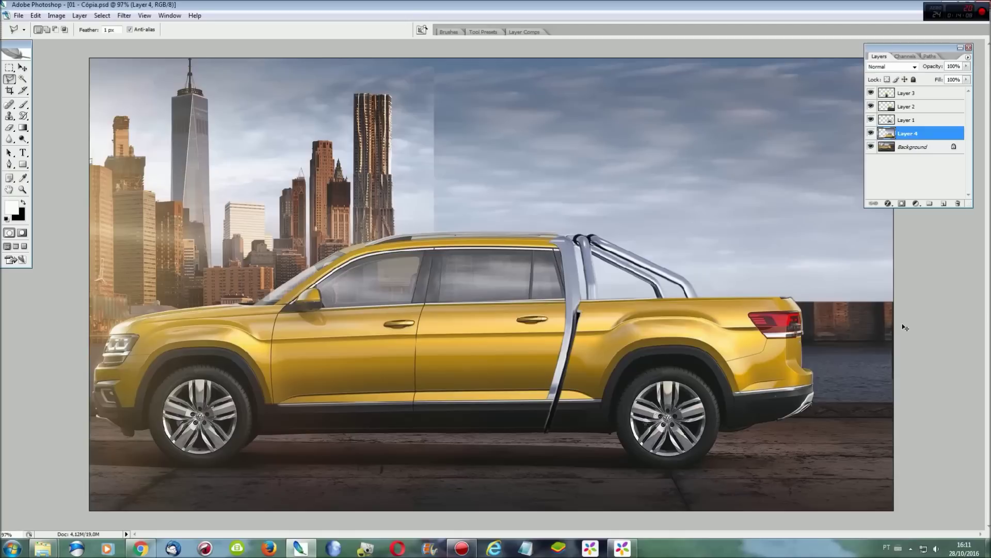
Try merging all layers, then undo to keep the layers separate.
key("ctrl+shift+e")
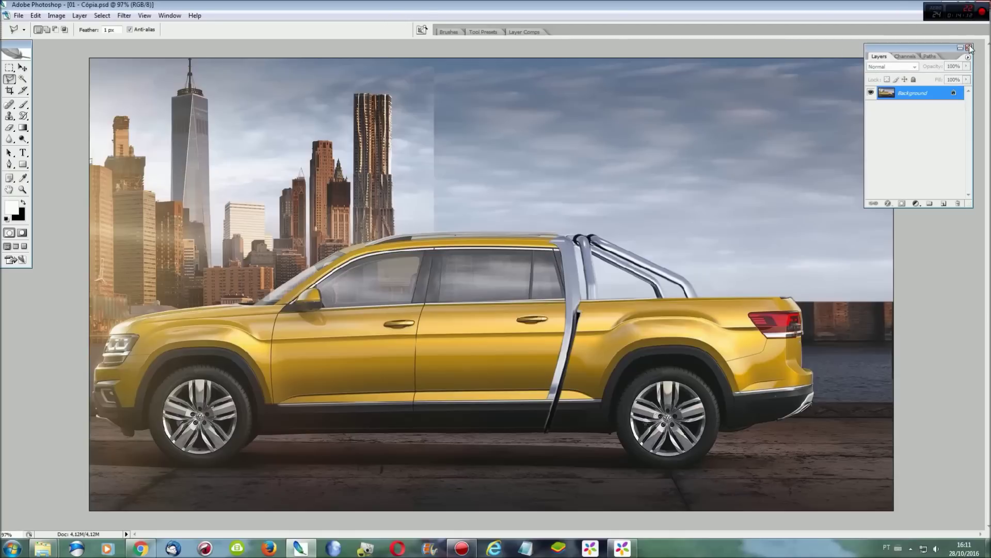
left_click(969, 48)
key("ctrl+z")
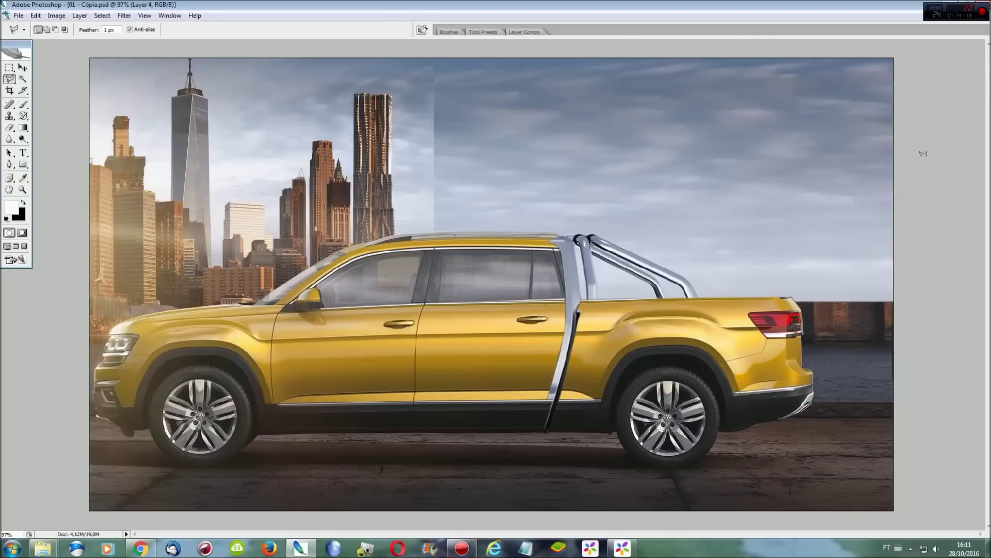
key("F7")
Save Layer 2's shape as a selection named 'Tras'.
right_click(890, 109)
left_click(897, 142)
left_click(102, 16)
left_click(124, 185)
type("Tras")
key("Return")
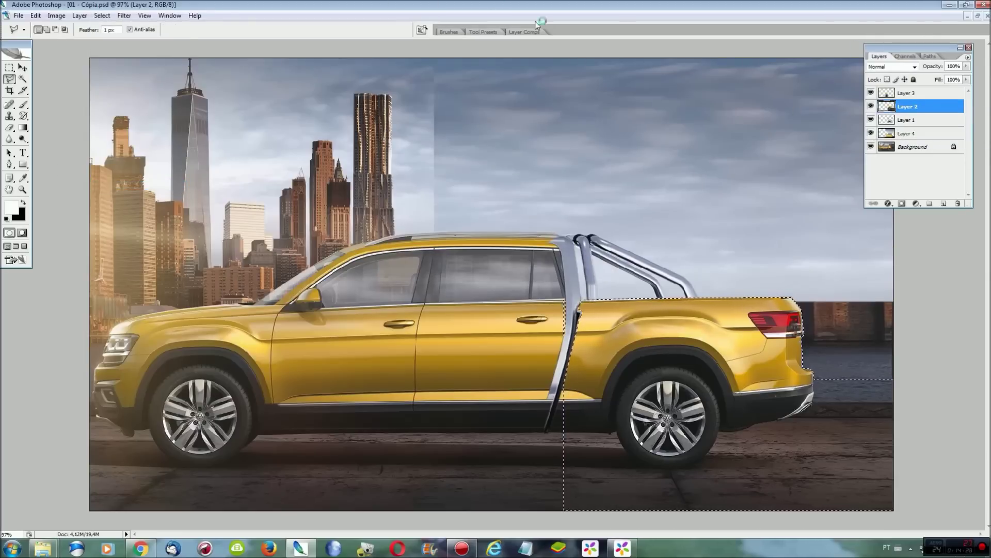
Save Layer 1's shape as a selection named 'pintura'.
left_click(871, 120)
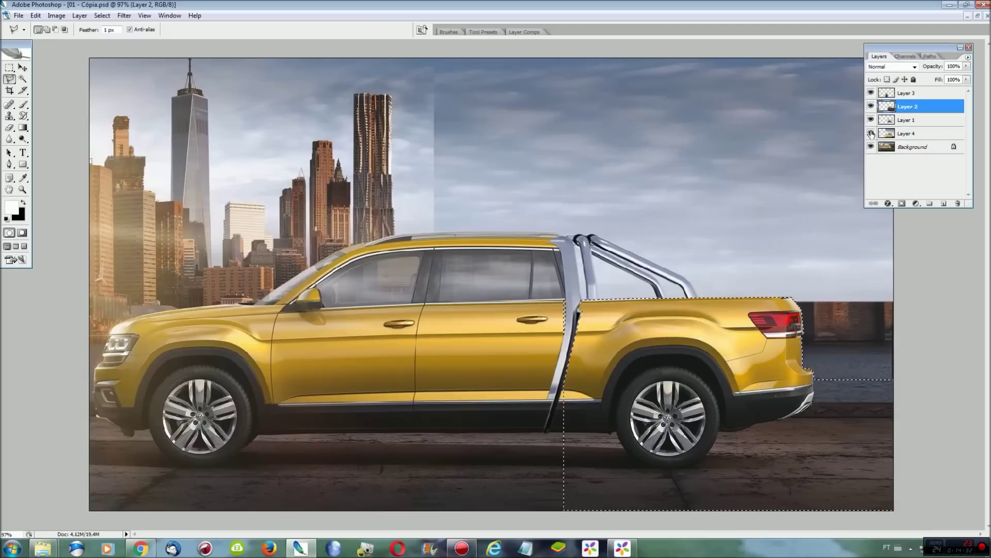
left_click(871, 120)
right_click(885, 121)
left_click(894, 151)
left_click(103, 15)
left_click(137, 186)
type("pintura")
key("Return")
Merge all the layers into a single image.
left_click(968, 48)
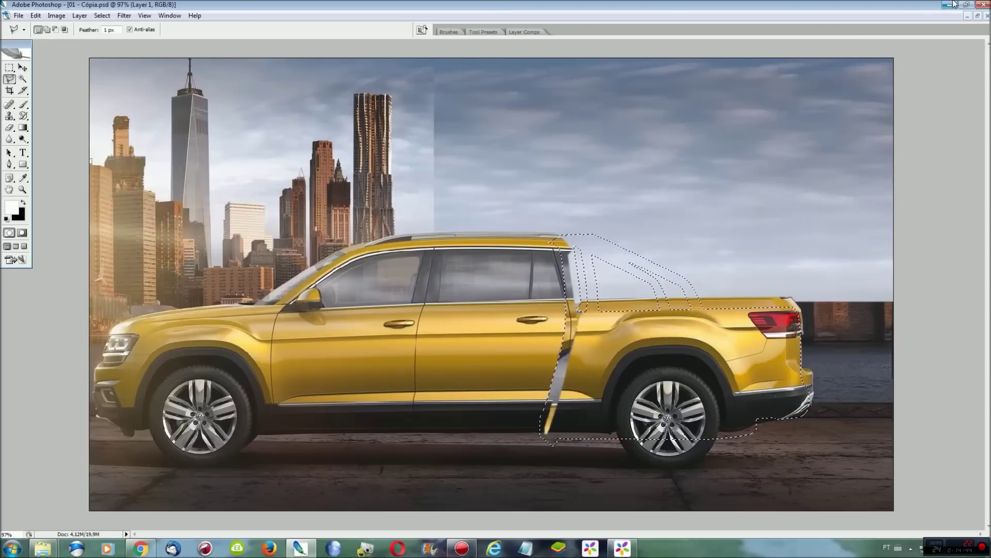
key("F7")
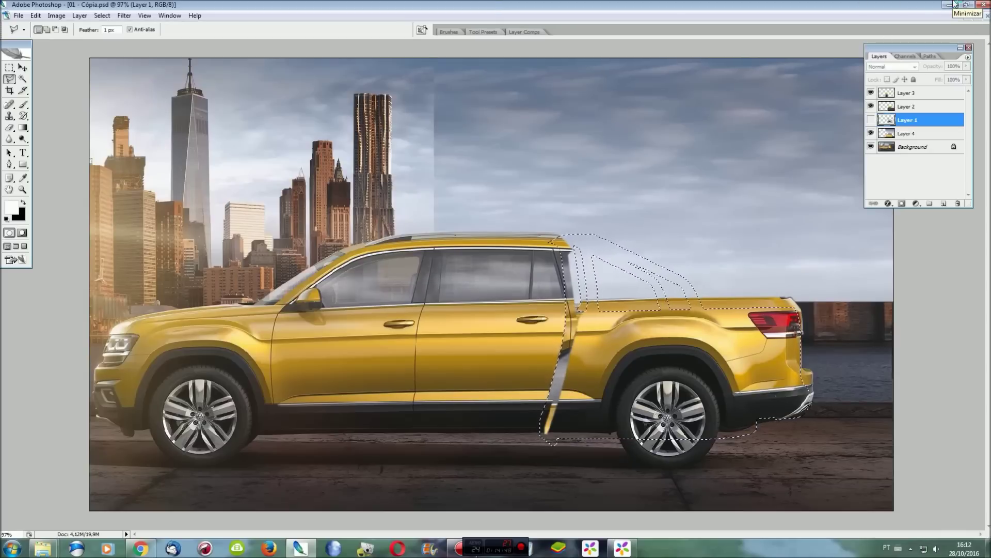
key("ctrl+shift+e")
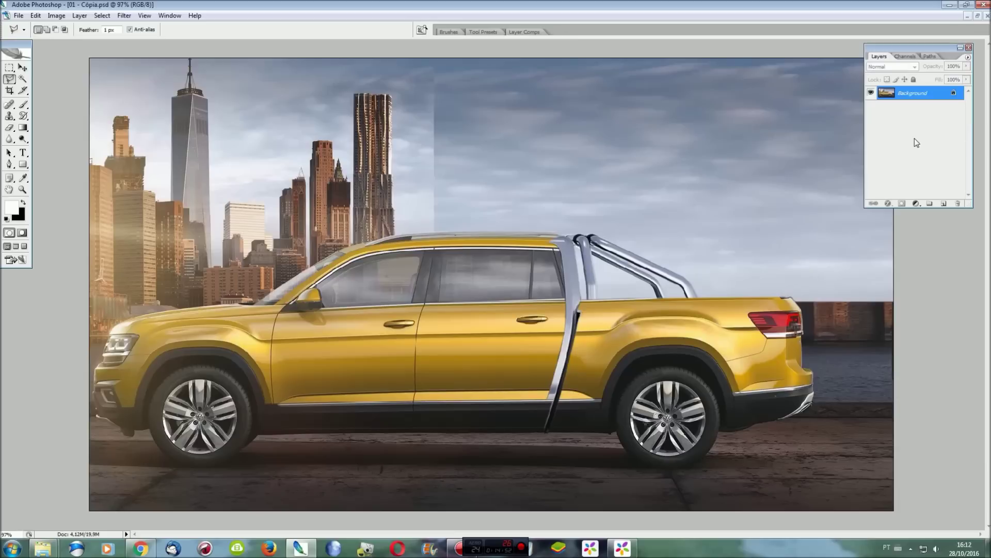
left_click(969, 48)
Zoom in on the side windows in both 01.jpg and 01 - Cópia.psd.
key("ctrl+plus")
key("ctrl+plus")
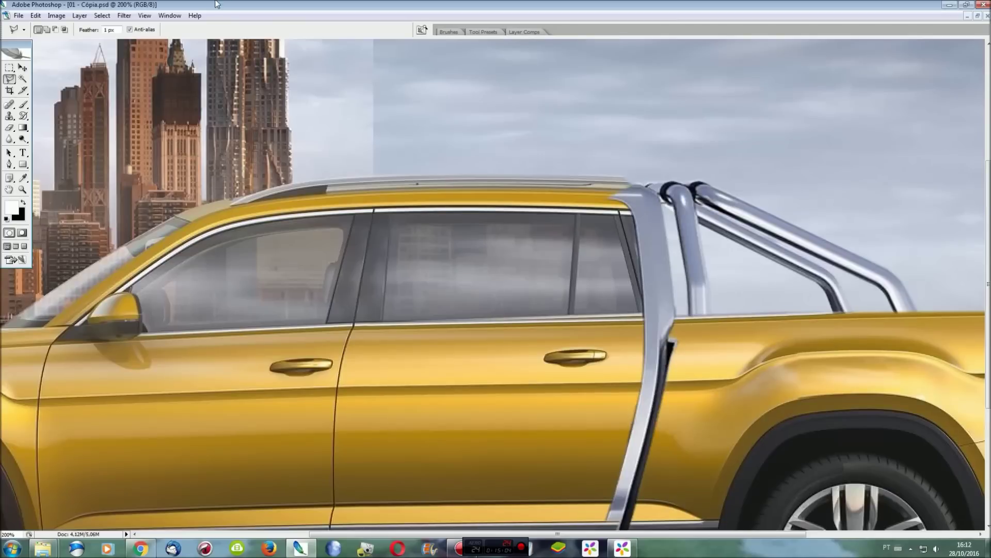
left_click(169, 15)
left_click(186, 250)
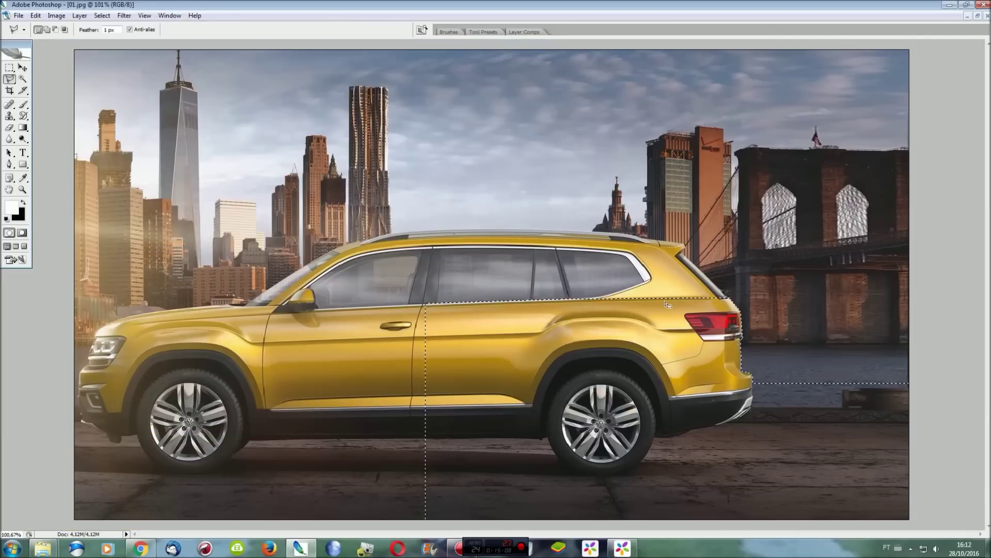
key("ctrl+plus")
key("ctrl+plus")
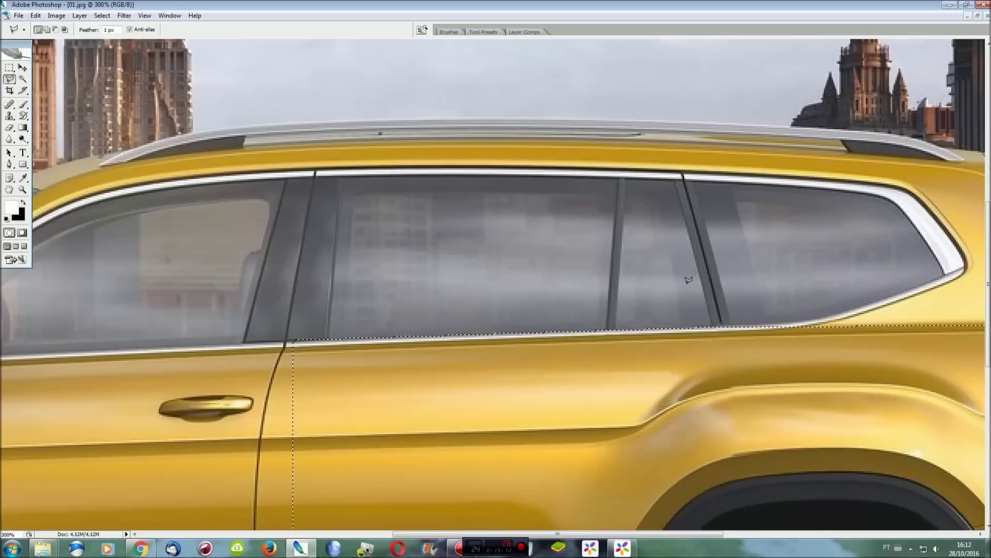
left_click(169, 16)
left_click(189, 230)
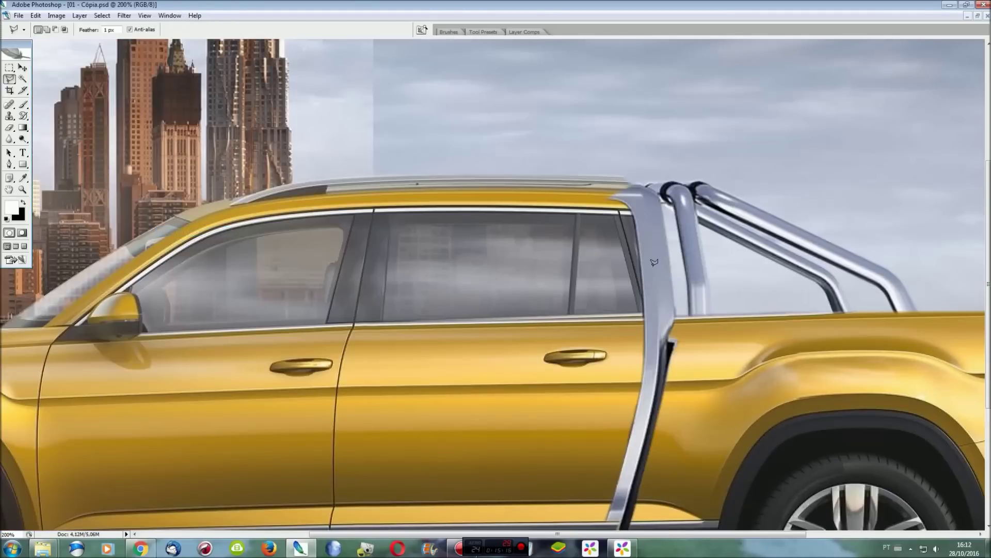
key("ctrl+plus")
key("ctrl+plus")
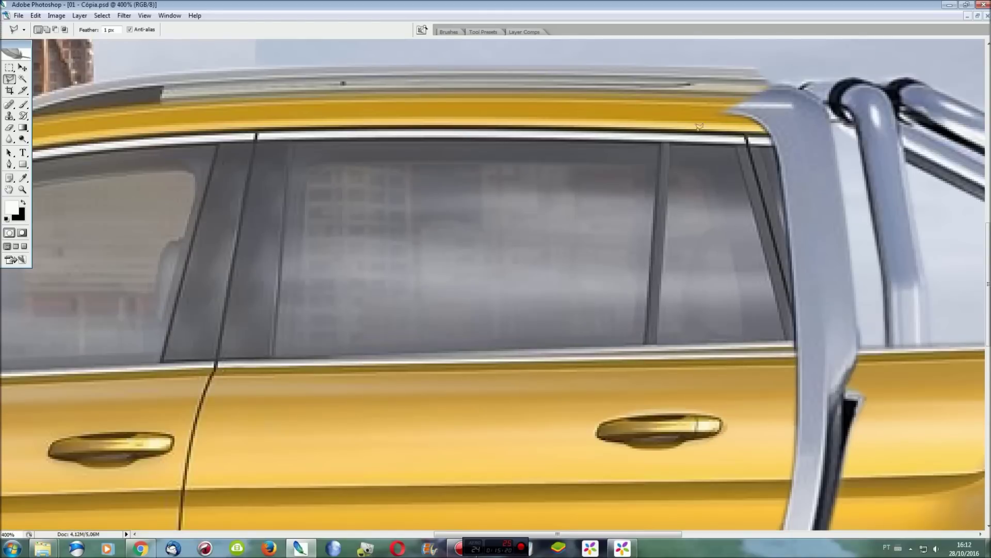
Copy the rear side window section onto a new layer.
left_click(676, 360)
left_click(795, 360)
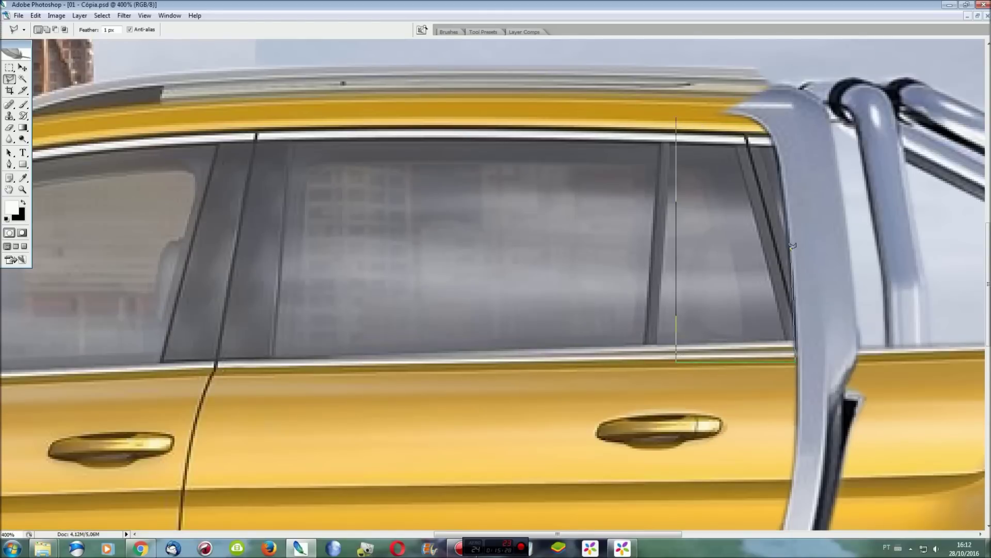
left_click(792, 237)
left_click(675, 117)
key("ctrl+j")
Skew and warp the copied window section to meet the pillar, then merge it down.
key("ctrl+t")
right_click(730, 161)
left_click(777, 203)
left_click_drag(736, 111, 764, 112)
right_click(738, 151)
left_click(754, 229)
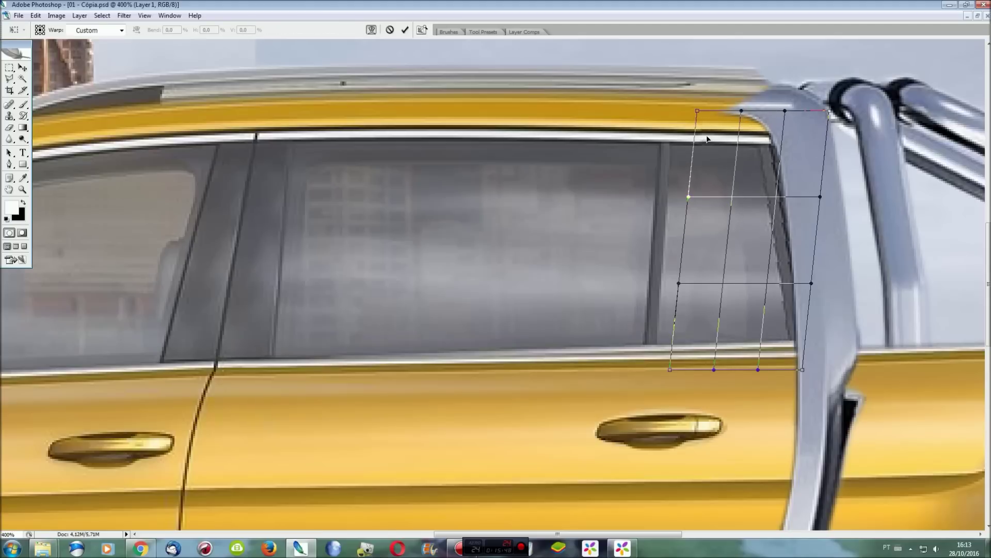
key("Return")
key("l")
key("ctrl+e")
left_click(169, 15)
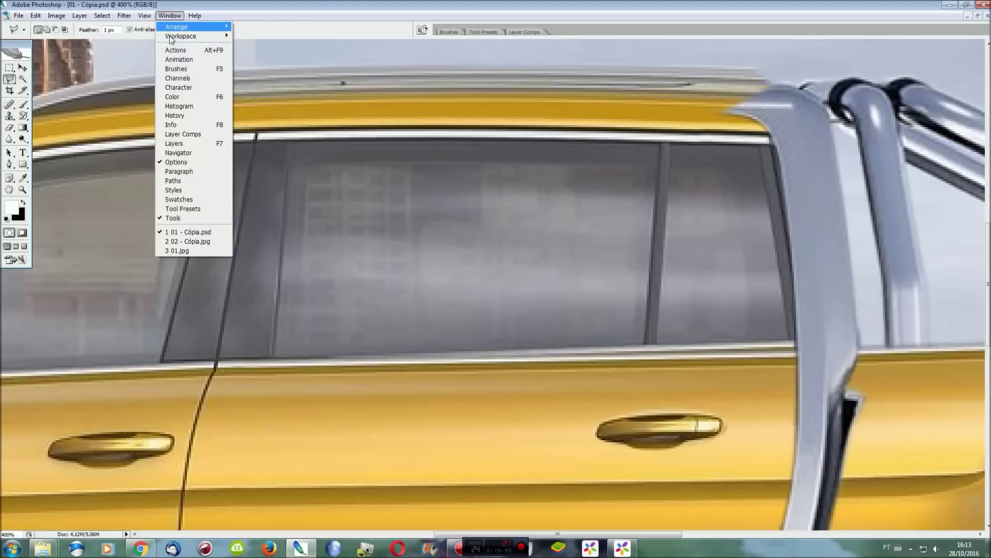
Outline 01.jpg's rear quarter window and pillar at high zoom, then return to 01 - Cópia.psd.
left_click(194, 243)
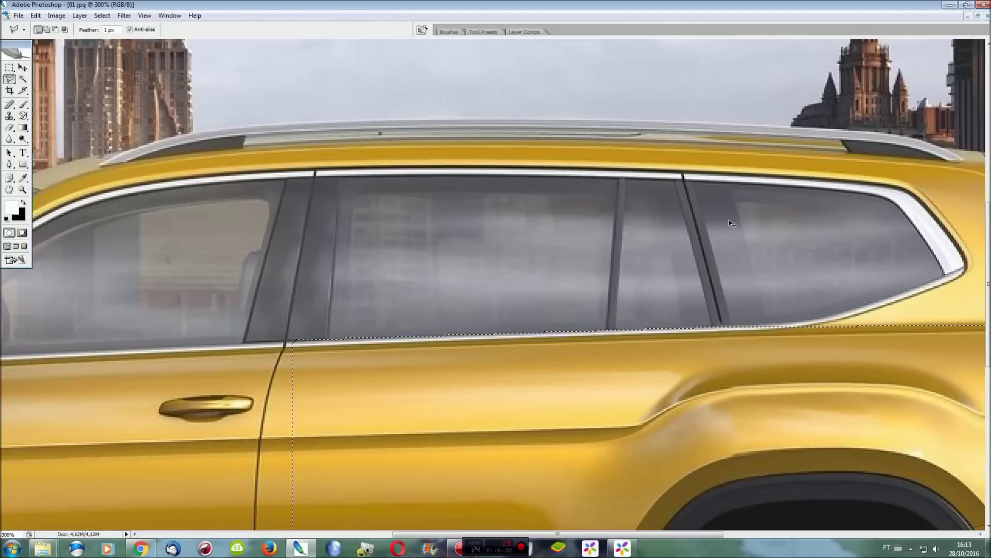
key("ctrl+plus")
left_click_drag(667, 537, 780, 541)
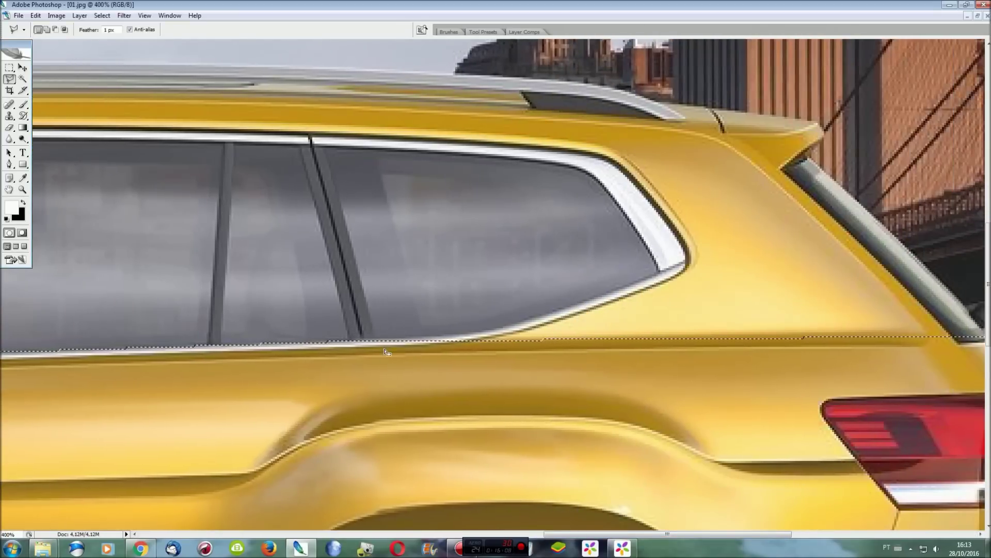
left_click(383, 342)
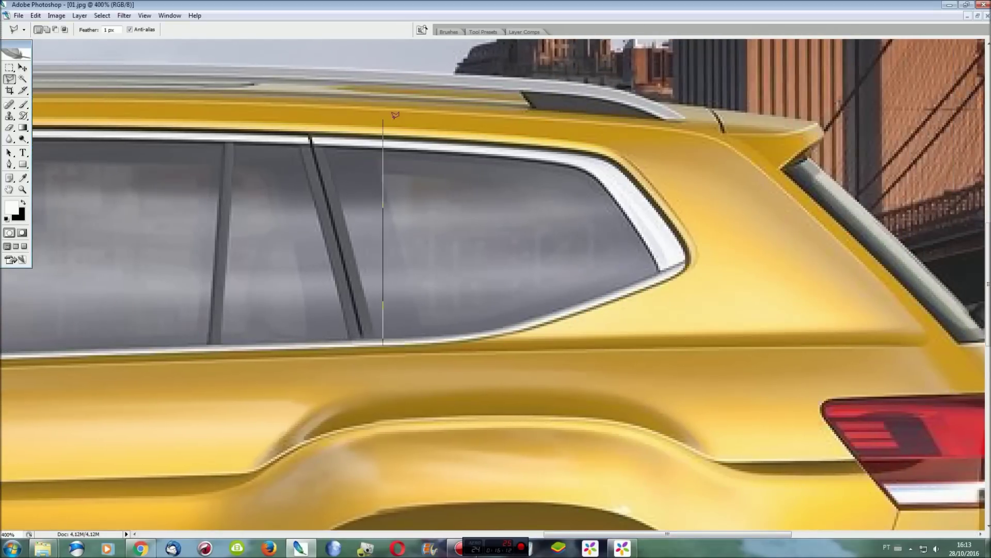
left_click(782, 168)
double_click(927, 347)
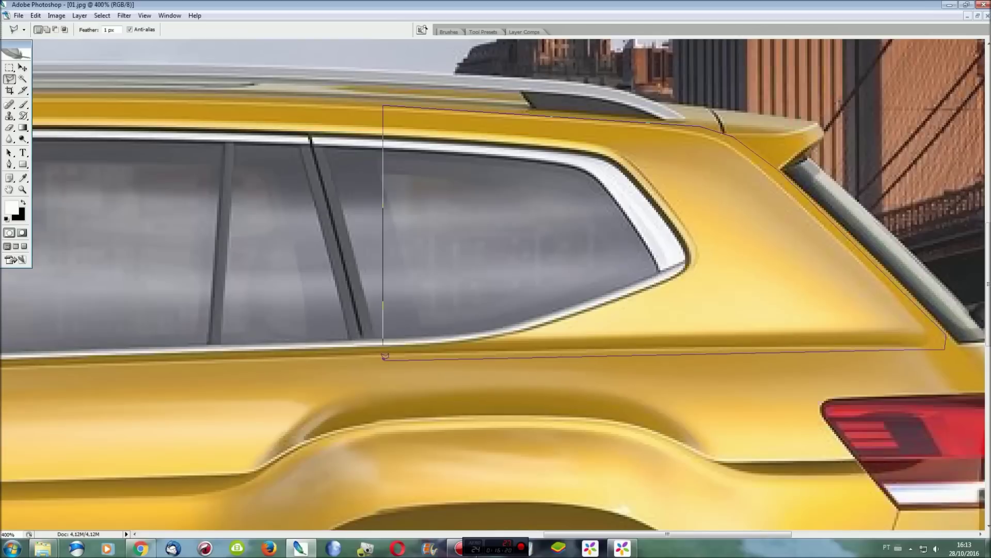
left_click(170, 16)
left_click(188, 232)
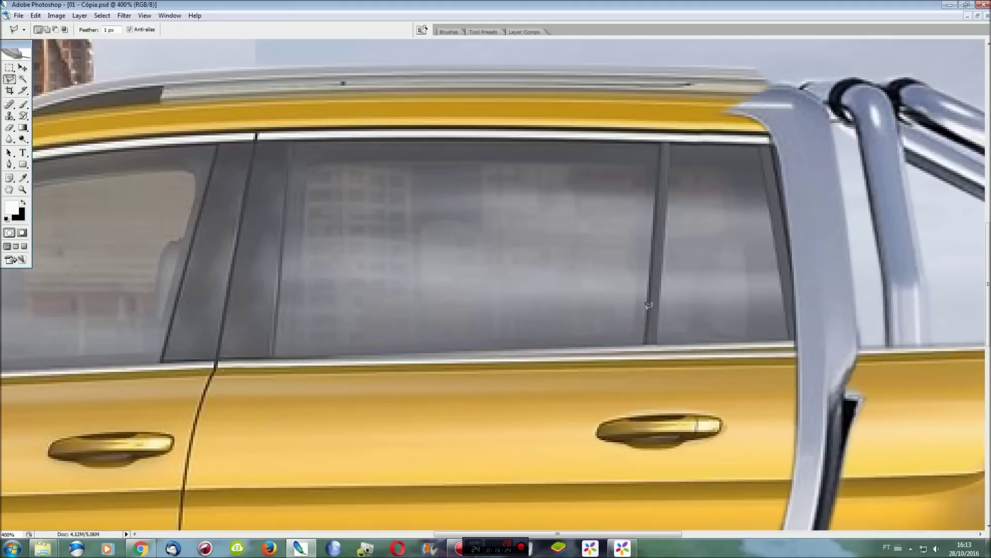
Paste the rear window piece over the rear door, nudged slightly right.
key("ctrl+v")
key("ctrl+t")
left_click_drag(578, 310, 801, 342)
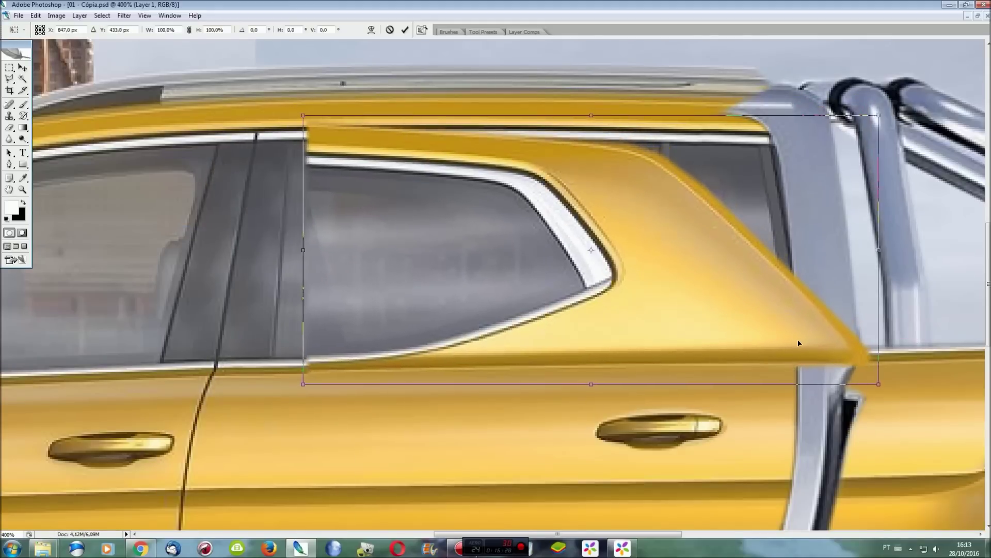
right_click(569, 204)
left_click(621, 242)
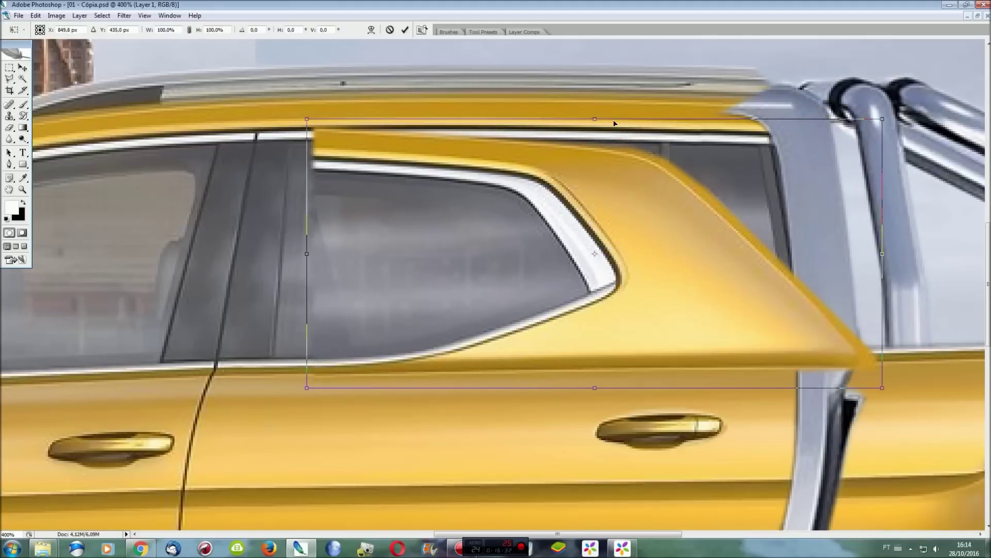
left_click_drag(596, 120, 813, 147)
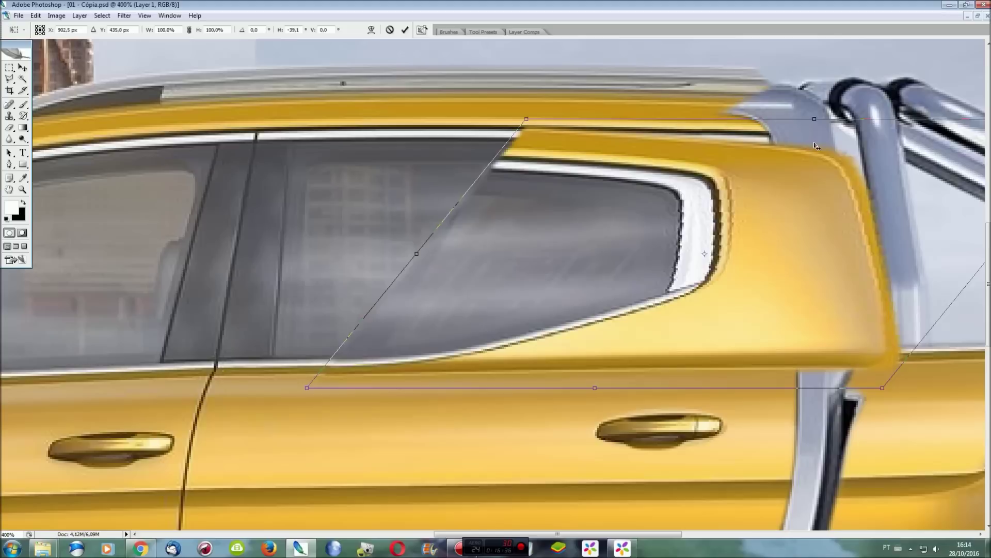
key("ctrl+z")
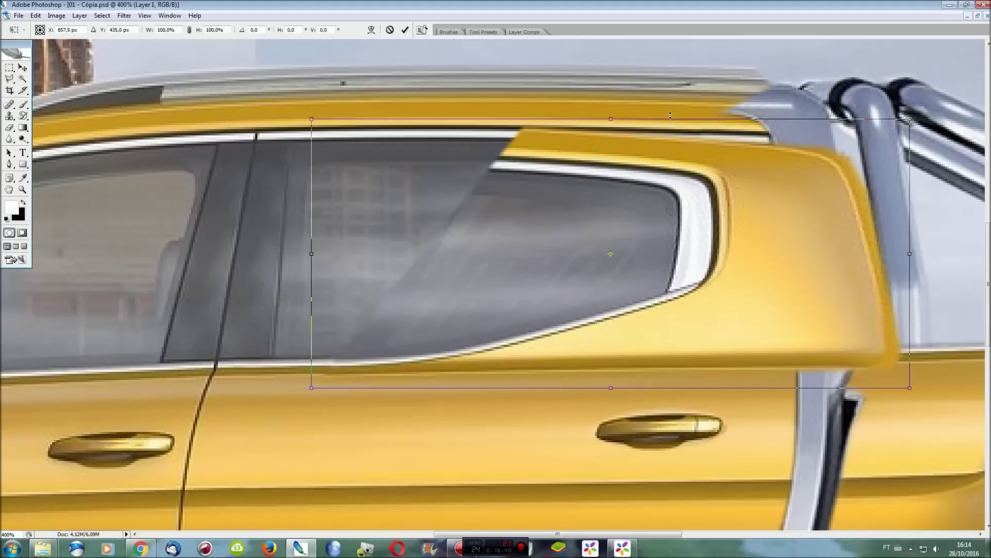
left_click_drag(670, 115, 687, 79)
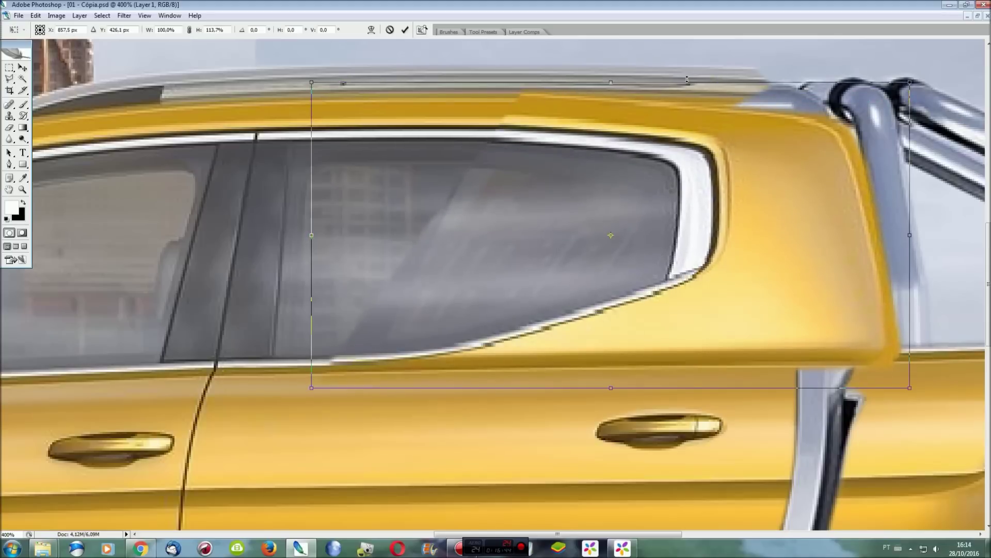
left_click_drag(617, 392, 616, 393)
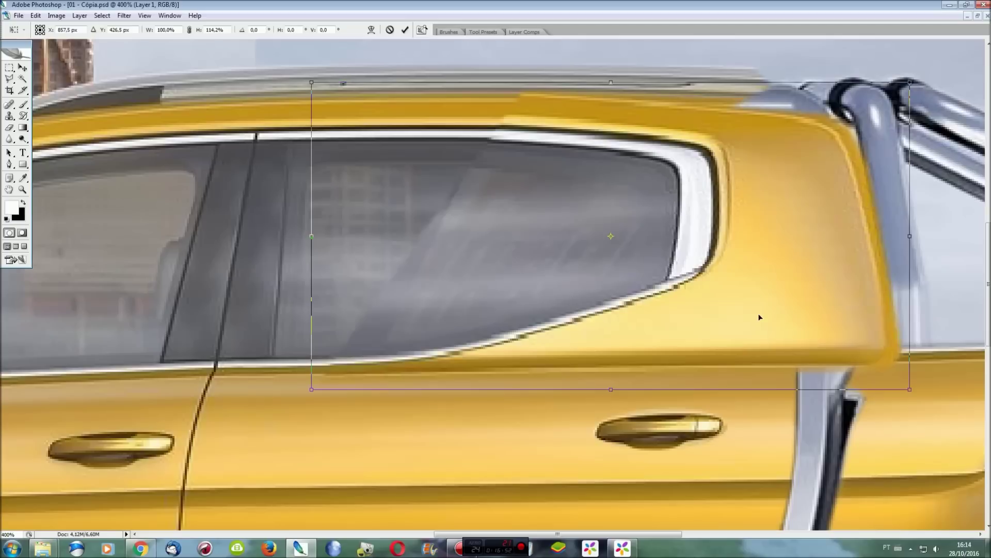
key("ctrl+z")
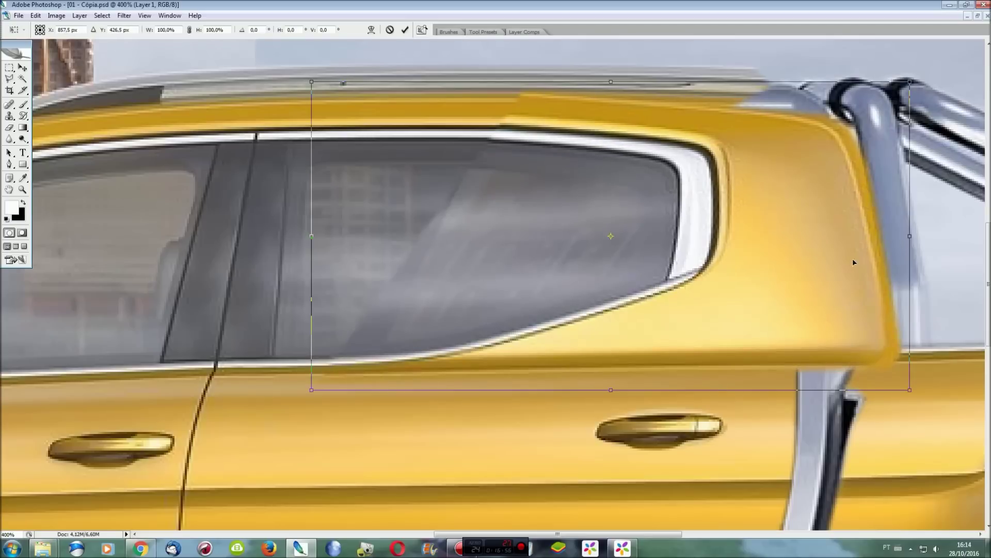
key("shift+Right")
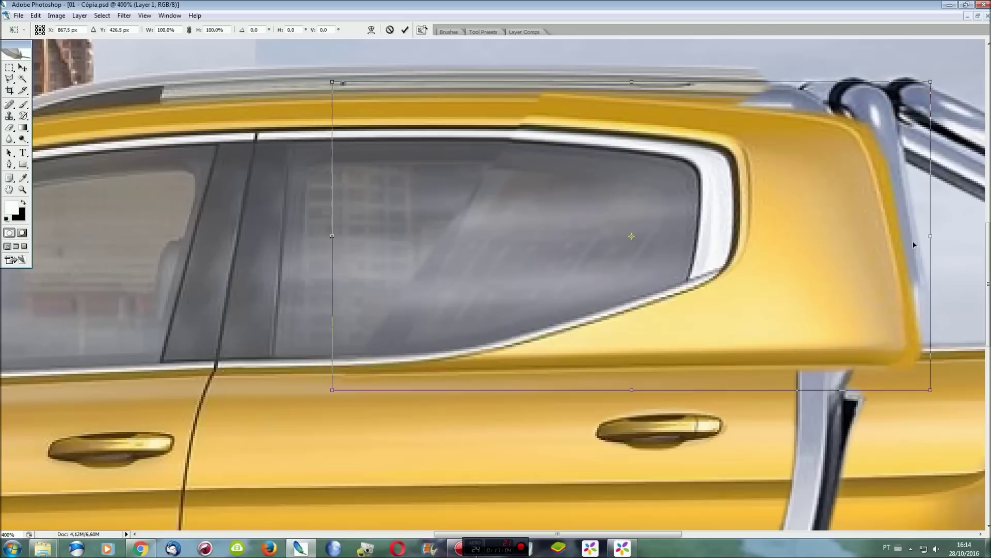
Warp the pasted piece's top edge to follow the roofline and apply it.
right_click(808, 159)
left_click(826, 239)
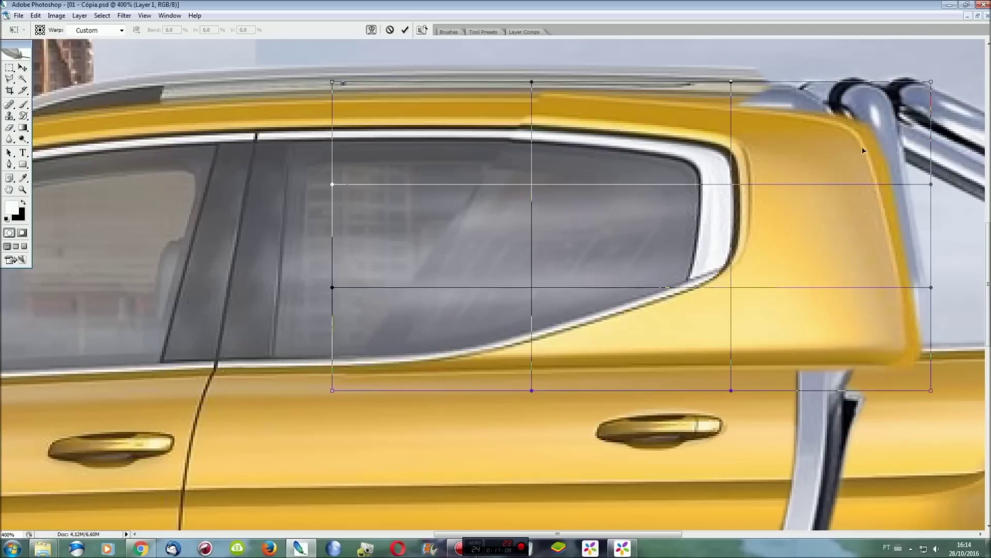
left_click_drag(854, 119, 853, 113)
left_click_drag(490, 106, 490, 114)
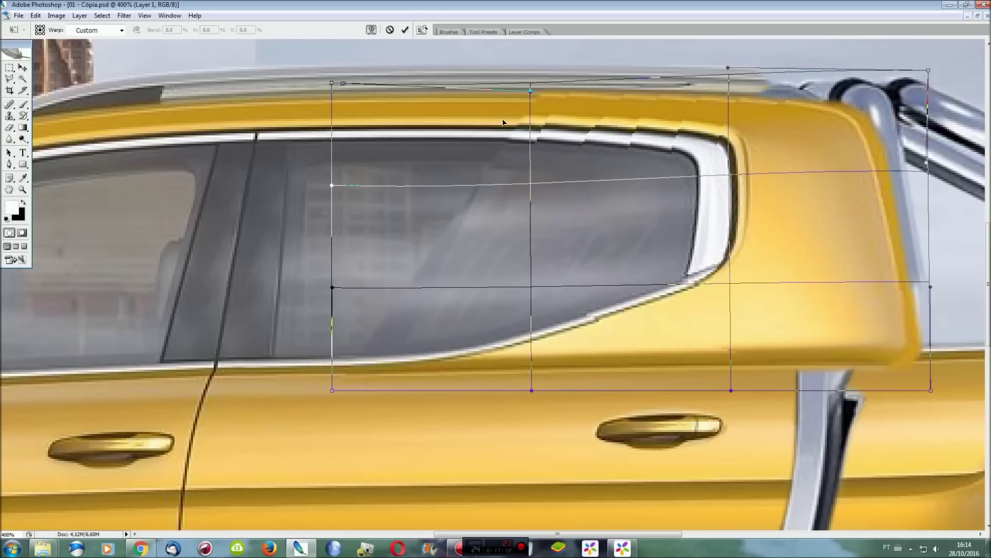
key("Return")
key("l")
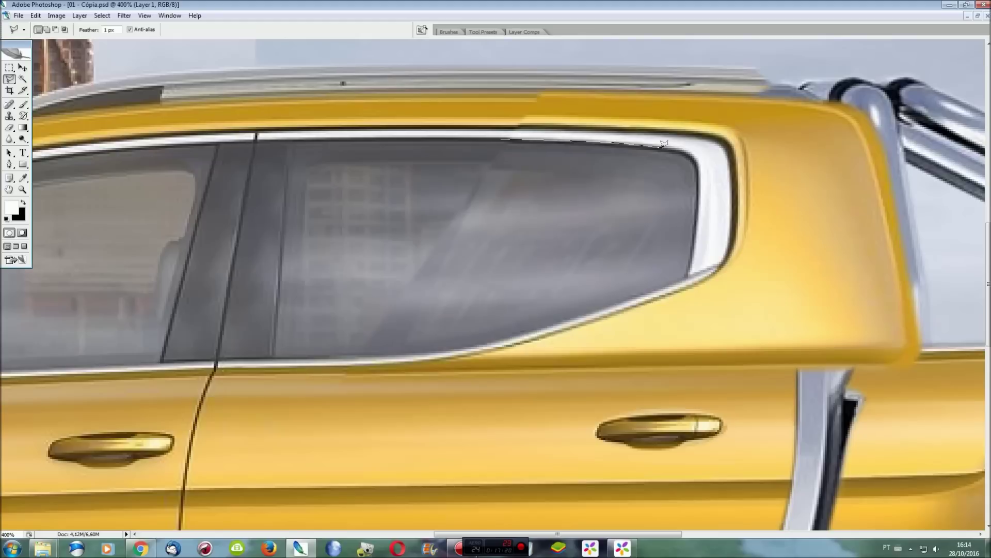
Delete the pasted glass inside a polygonal outline, then deselect.
left_click(700, 173)
left_click(646, 293)
left_click(468, 345)
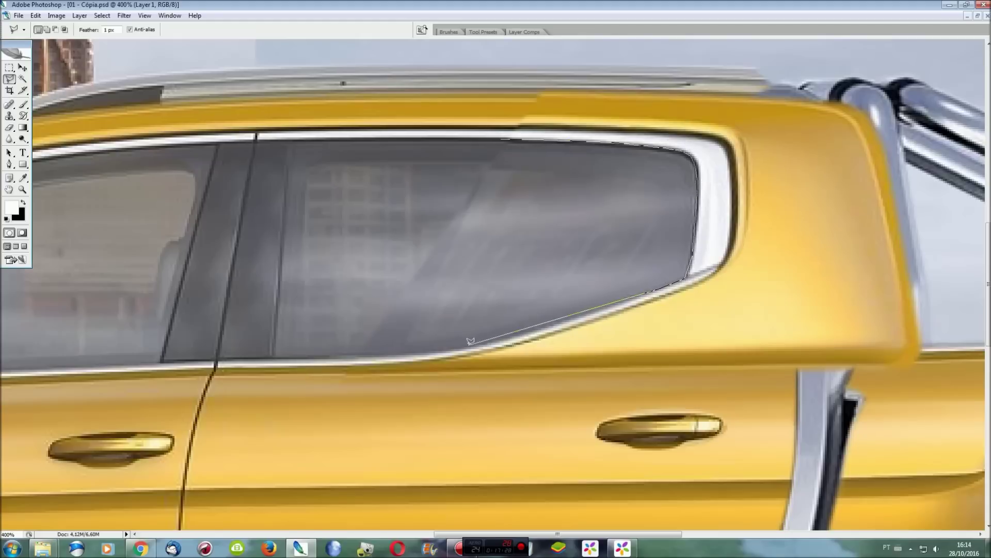
left_click(405, 354)
left_click(329, 353)
double_click(464, 135)
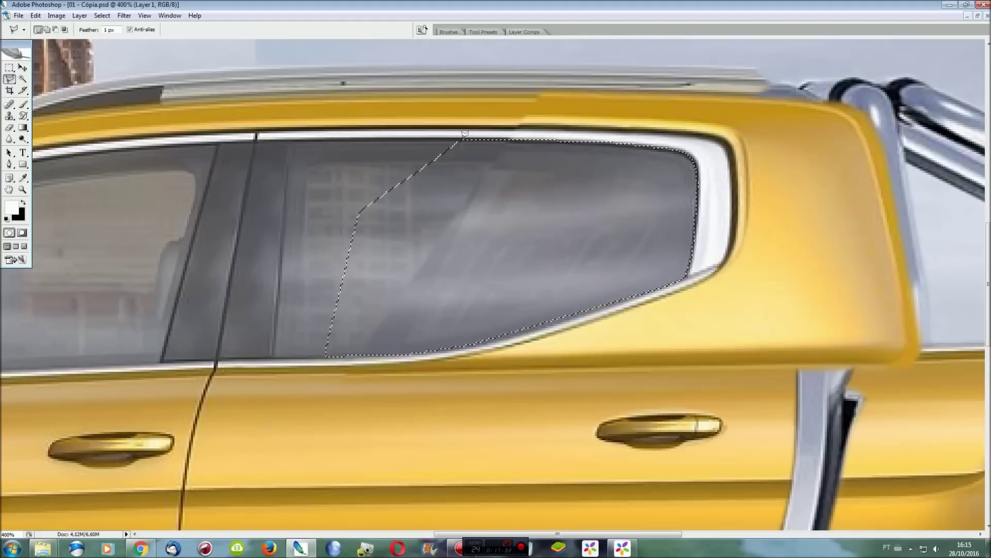
key("Delete")
key("ctrl+d")
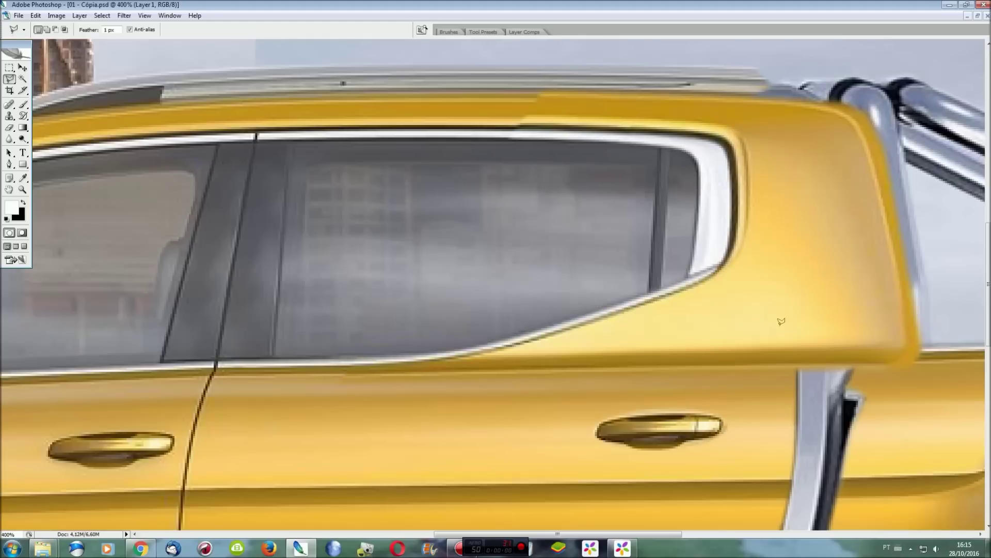
Compare the pasted window layer on and off, then marquee-select the rear pillar.
key("F7")
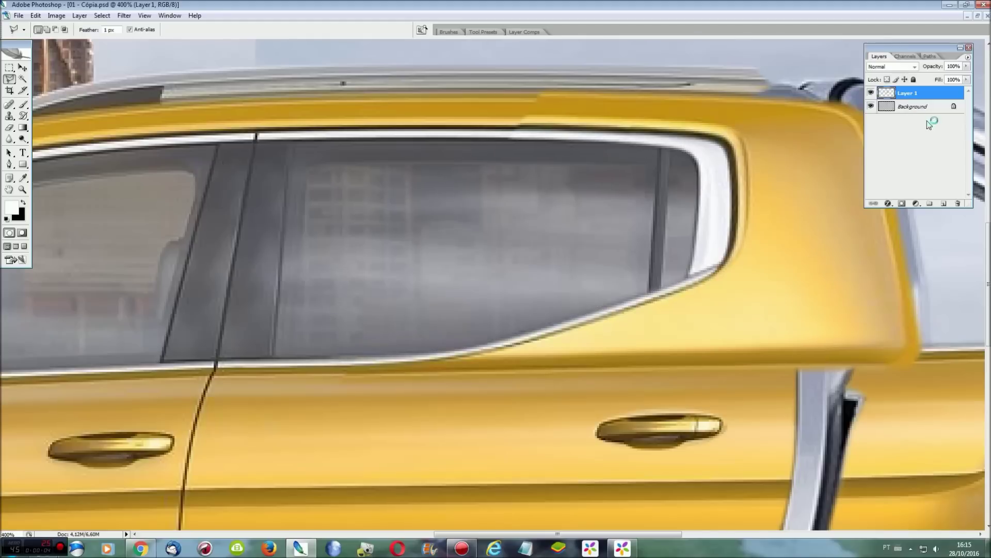
left_click(871, 93)
left_click(871, 93)
left_click_drag(944, 48, 512, 31)
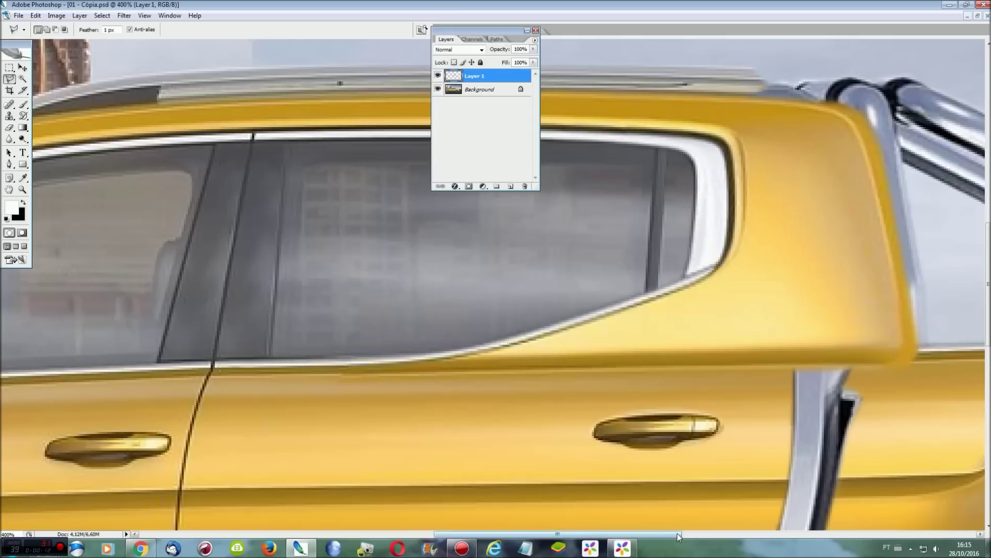
scroll(692, 217, "right", 3)
key("m")
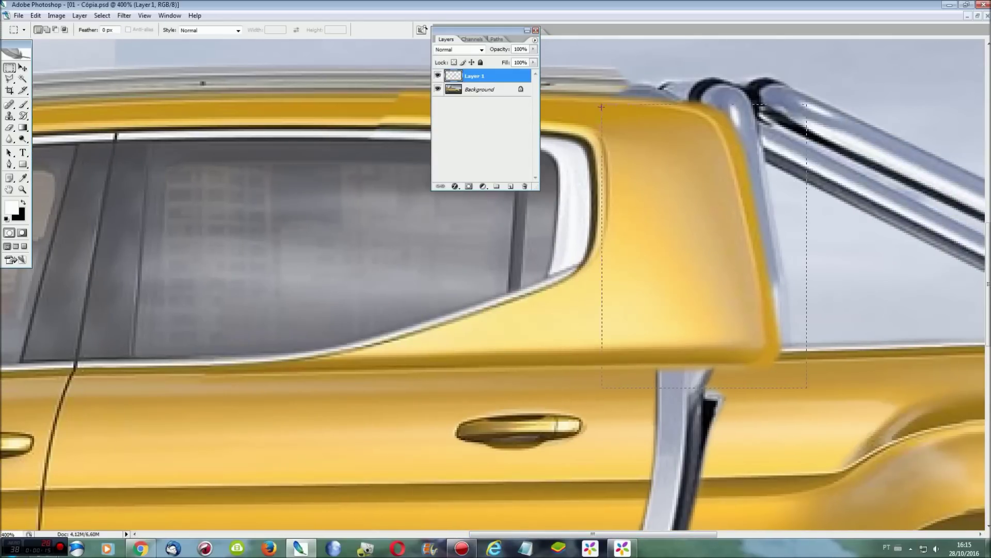
left_click_drag(612, 82, 790, 371)
Copy the pillar onto a new layer, nudge it down and squeeze it to half width.
key("ctrl+j")
key("ctrl+t")
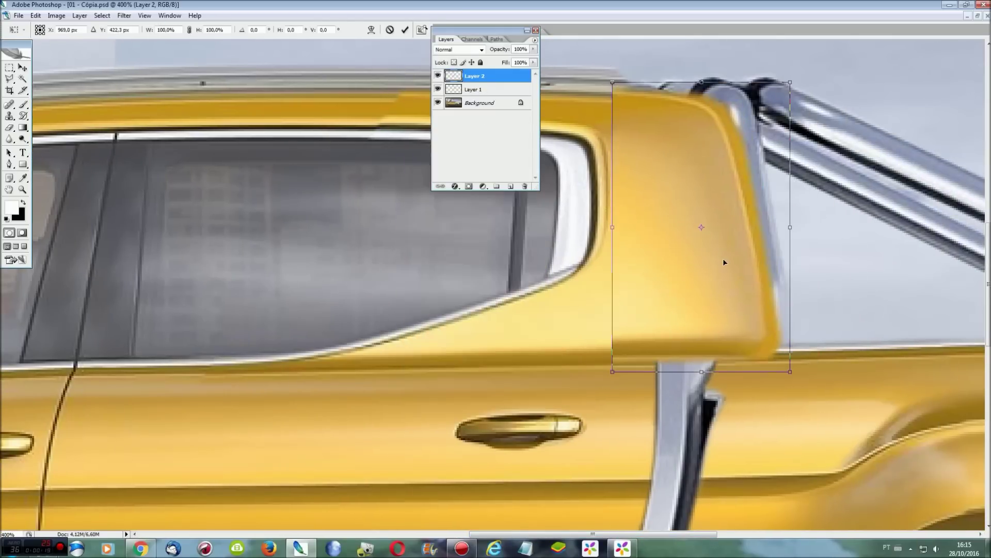
key("Down")
key("Down")
key("Down")
key("Down")
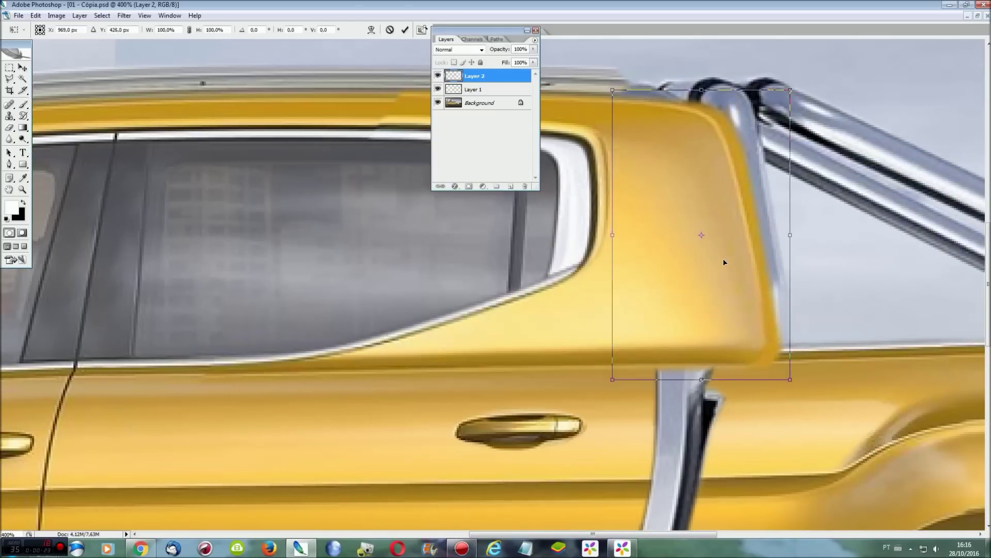
mouse_move(790, 235)
left_mouse_down()
mouse_move(703, 235)
mouse_move(728, 229)
left_mouse_up()
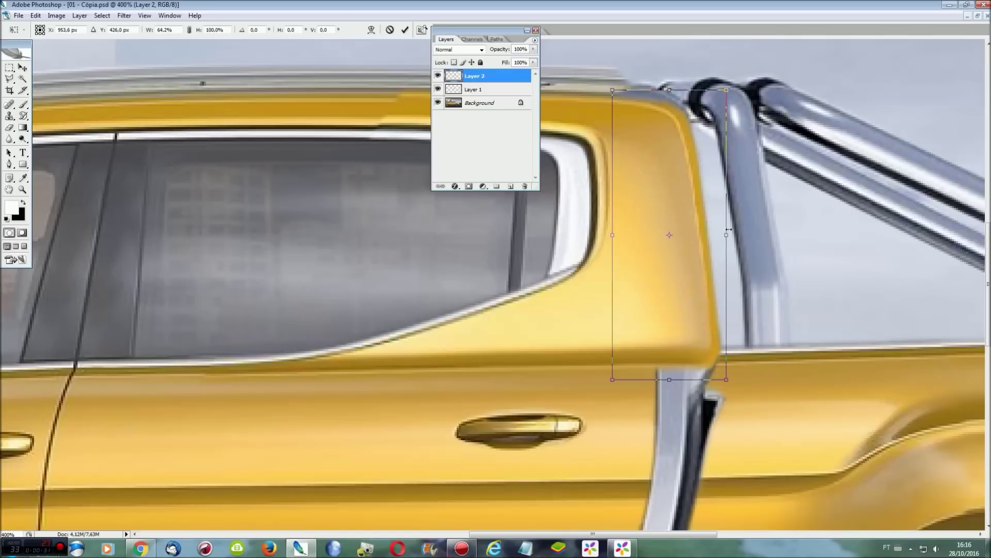
key("Return")
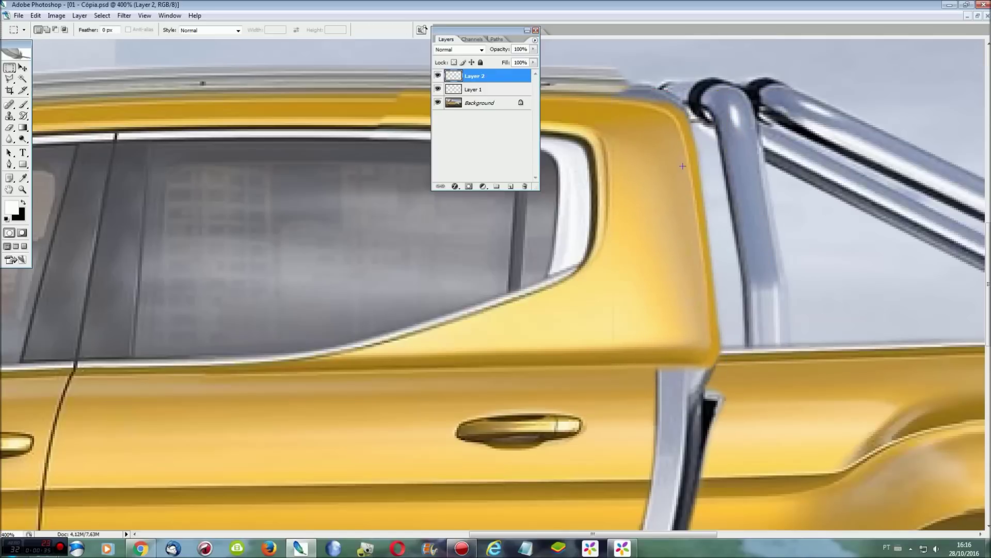
Compare Layer 1 and the painted layer, then lasso a strip along the pillar edge.
key("F7")
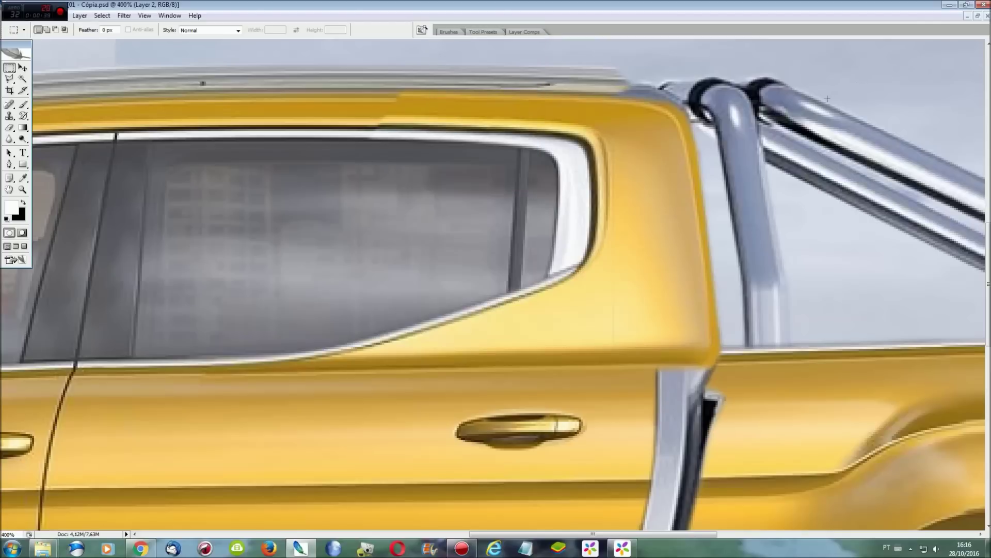
key("F7")
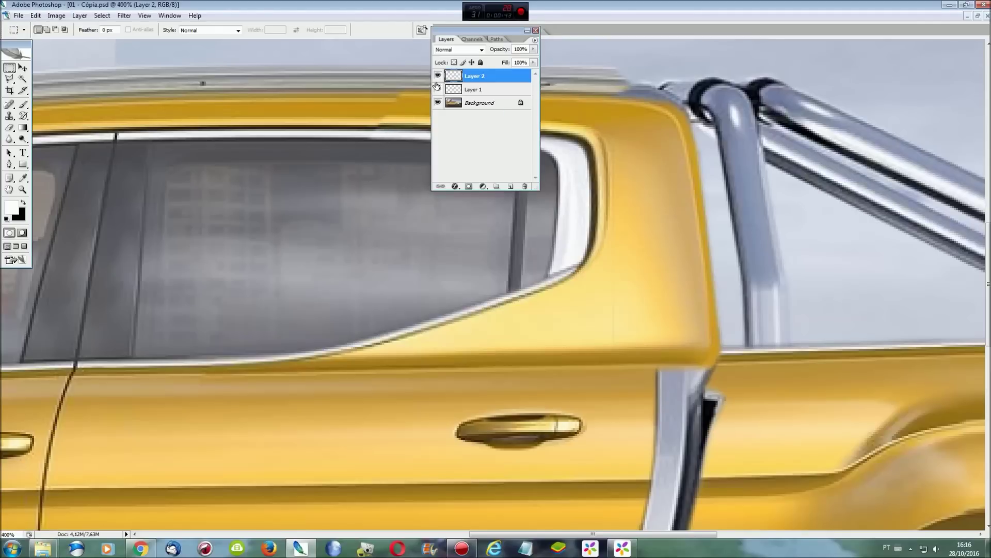
left_click(438, 88)
left_click(438, 76)
left_click(438, 89)
key("l")
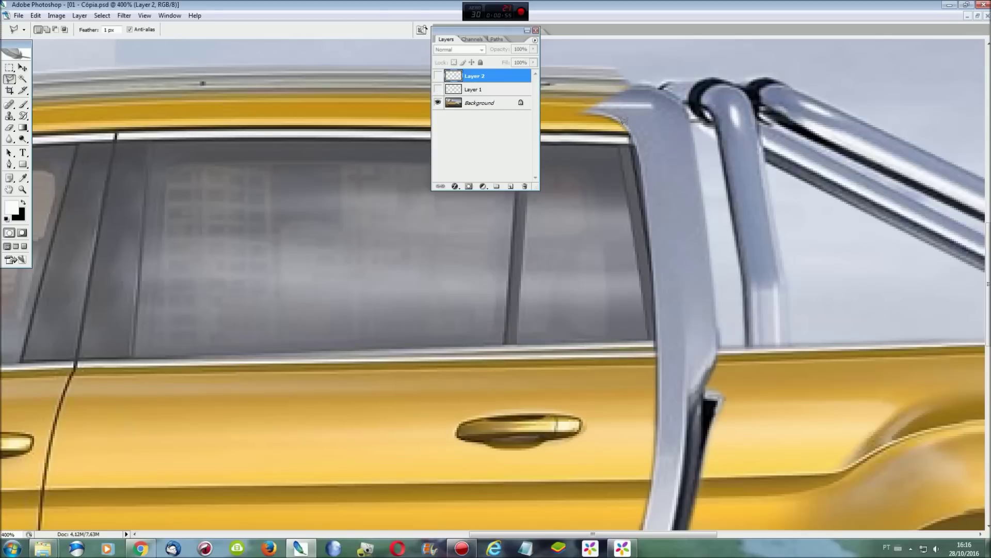
mouse_move(646, 152)
left_mouse_down()
mouse_move(663, 353)
mouse_move(640, 165)
mouse_move(622, 124)
left_mouse_up()
left_click(438, 76)
left_click(437, 89)
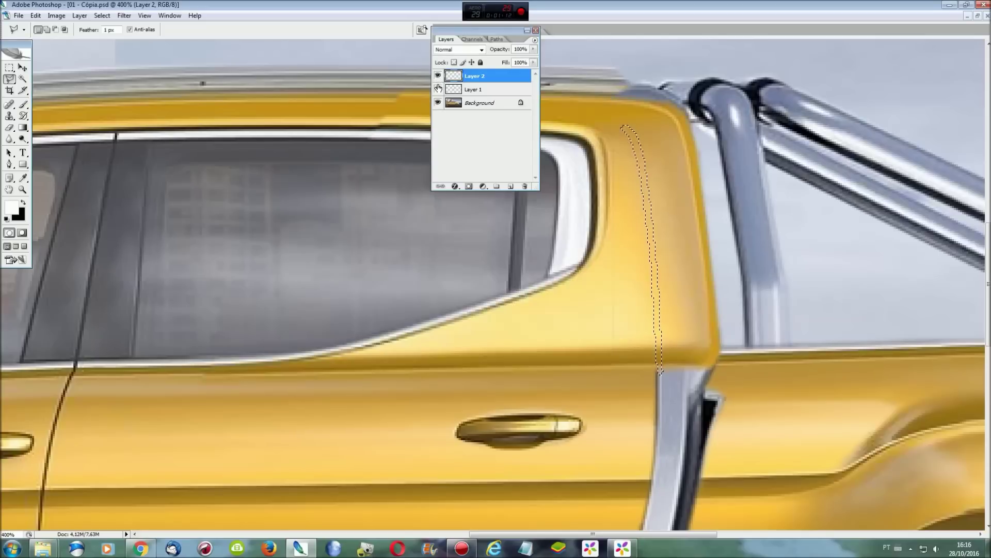
Finish the pillar fill on Layer 1, deselect, and show Layer 1's grey window fill.
left_click(464, 89)
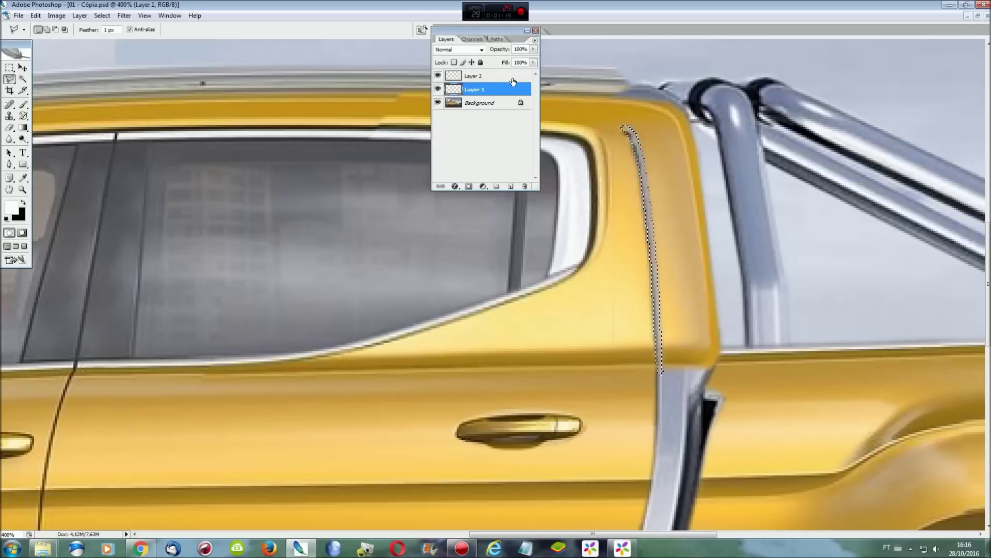
key("ctrl+d")
left_click(437, 90)
left_click(535, 30)
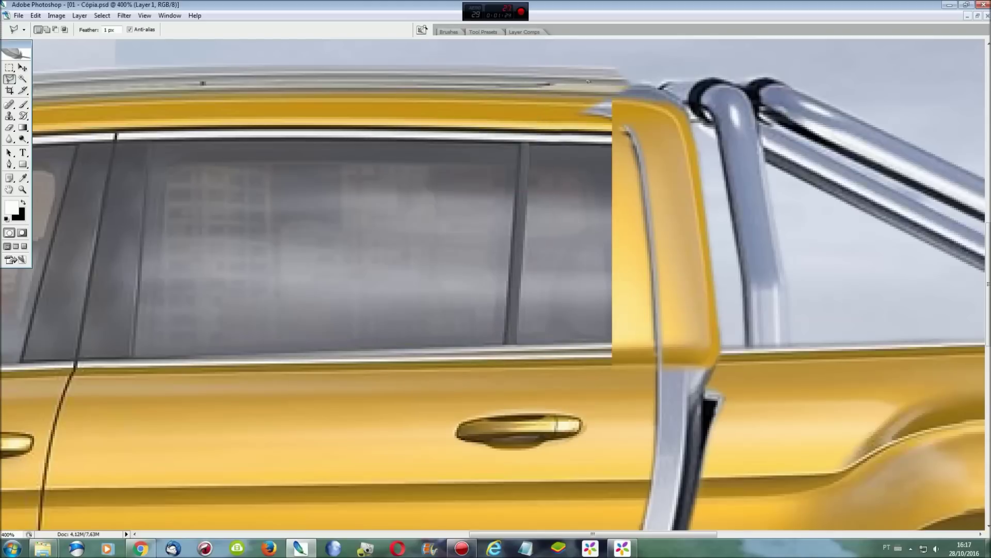
Lasso the roof area above the rear window and compare Layer 1's rounded window with the original.
left_click(644, 135)
left_click(312, 125)
left_click(340, 94)
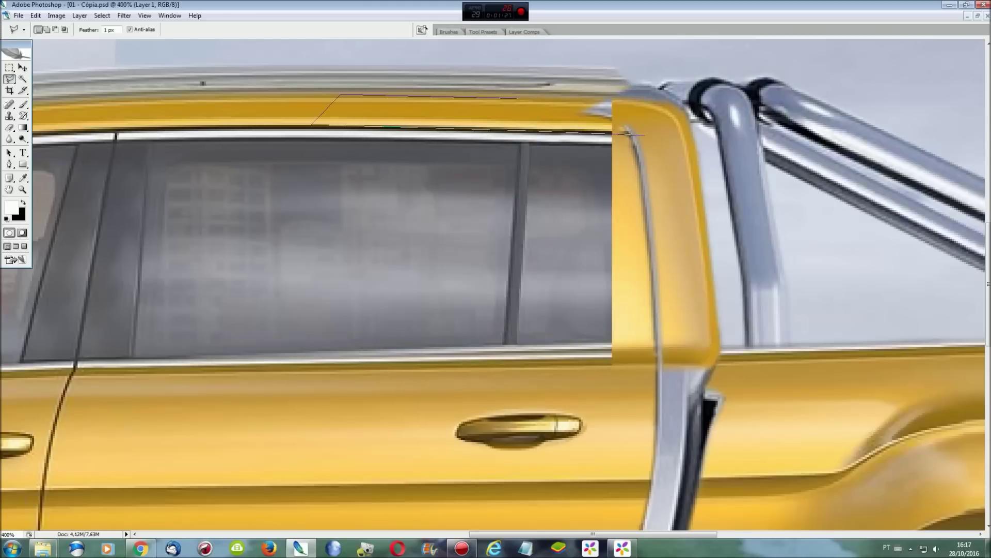
left_click(643, 134)
key("F7")
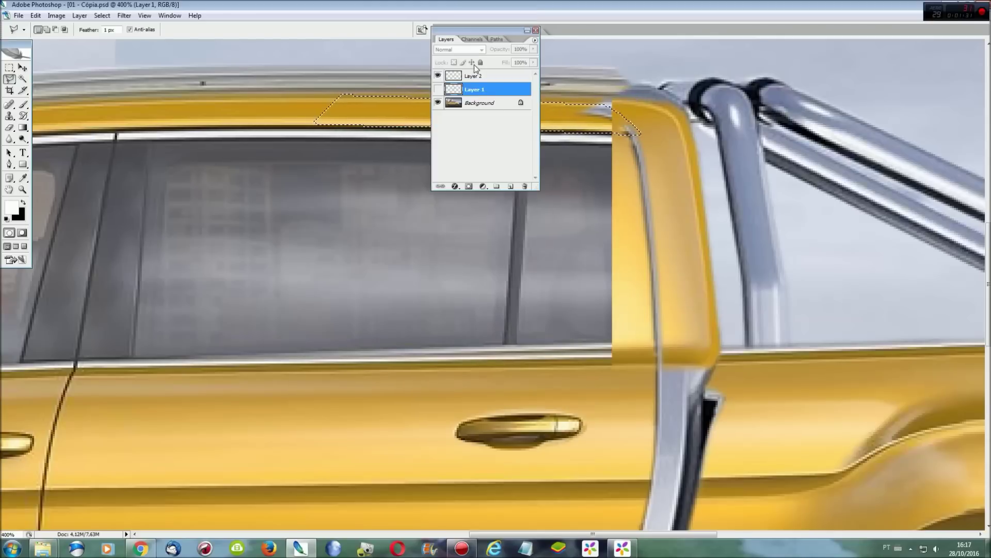
left_click_drag(475, 28, 275, 44)
left_click(239, 103)
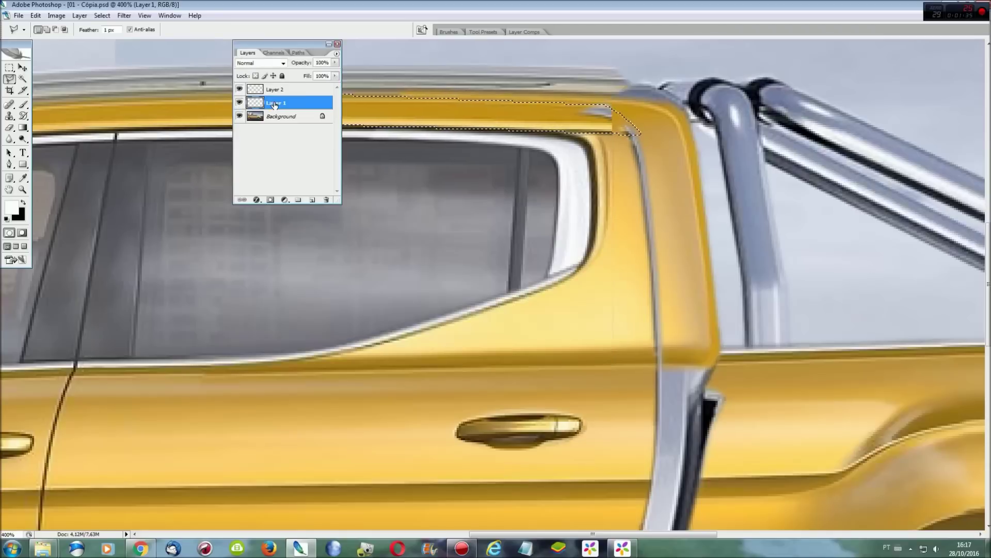
left_click(274, 90)
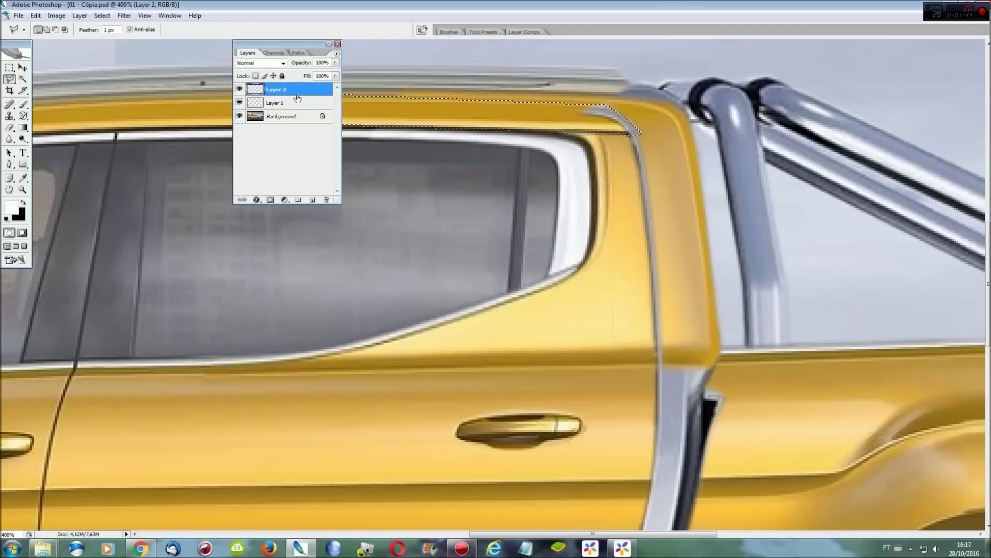
left_click(240, 103)
Lasso the door outline, re-show Layer 1 as the active layer, and fit the truck on screen.
left_click(677, 362)
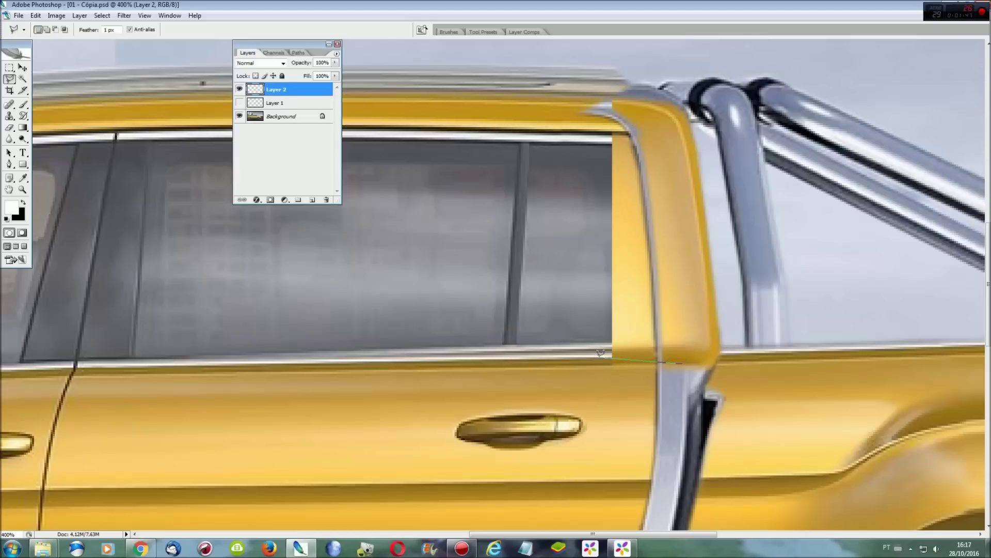
left_click(502, 362)
left_click(385, 364)
left_click(75, 368)
left_click(142, 432)
double_click(648, 437)
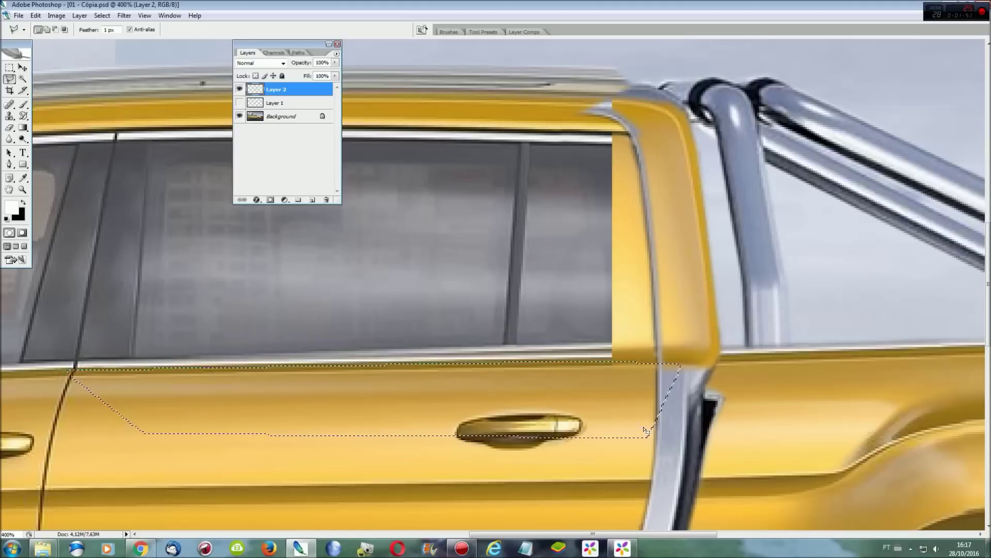
left_click(240, 103)
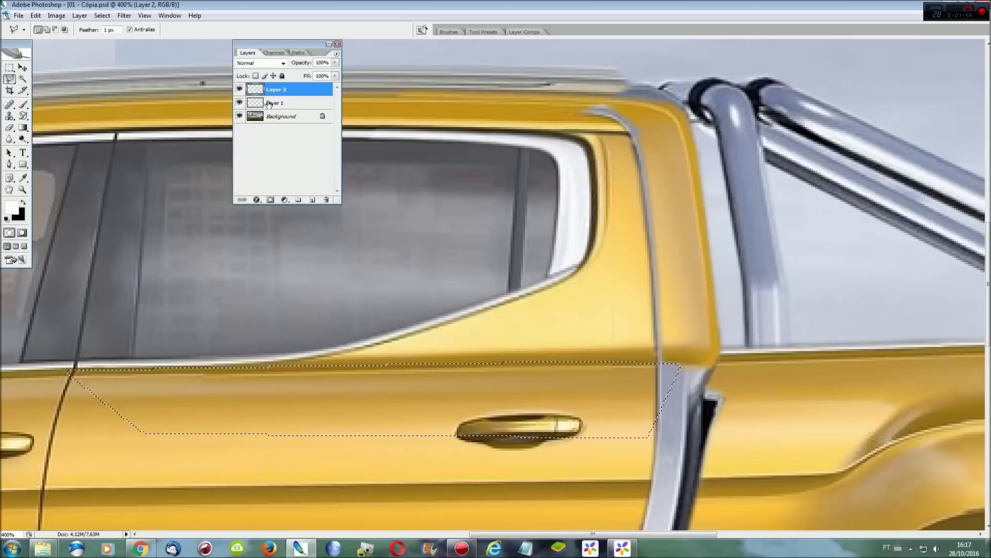
left_click(268, 103)
key("ctrl+0")
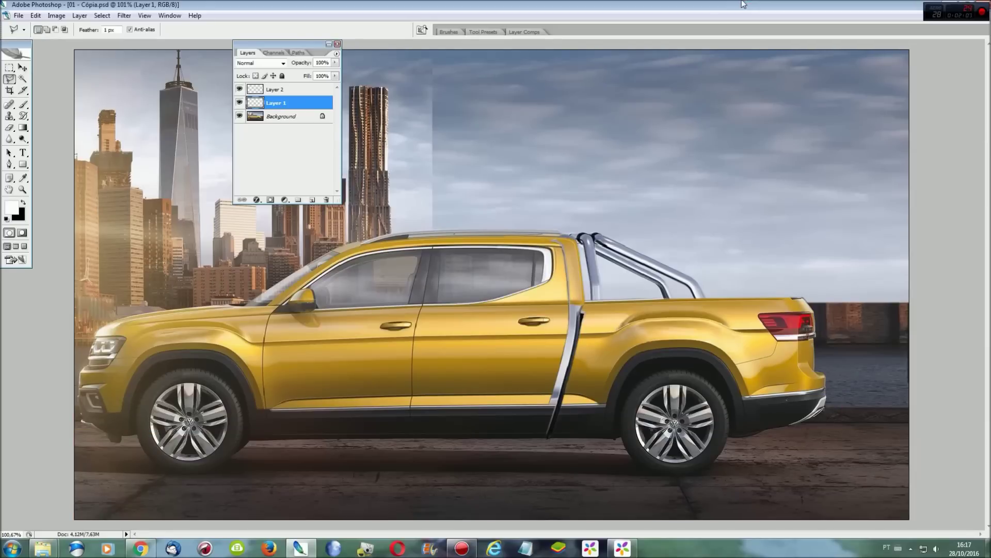
Merge the painted layers into the Background and zoom in on the rear window.
key("ctrl+shift+e")
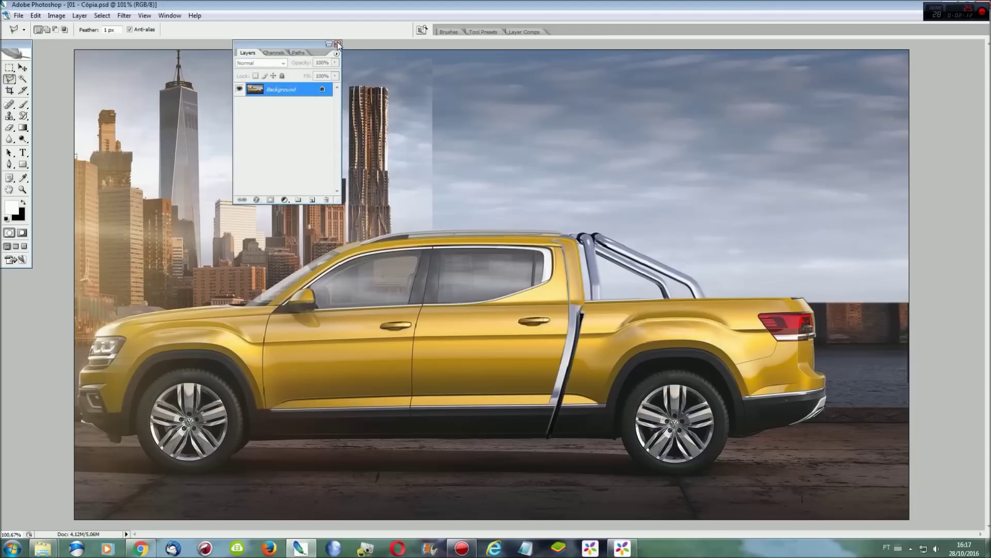
left_click(337, 44)
key("ctrl+plus")
key("ctrl+plus")
key("ctrl+plus")
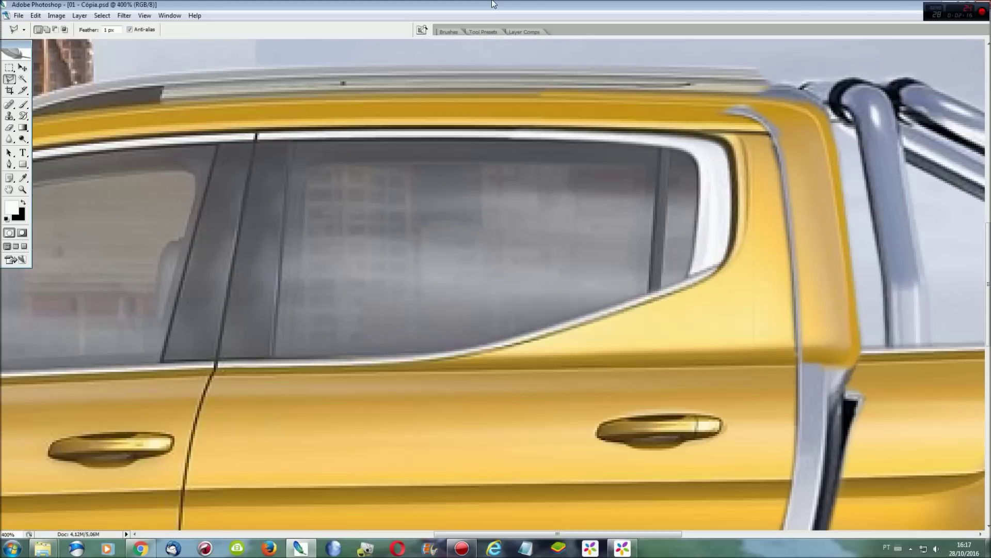
key("ctrl+plus")
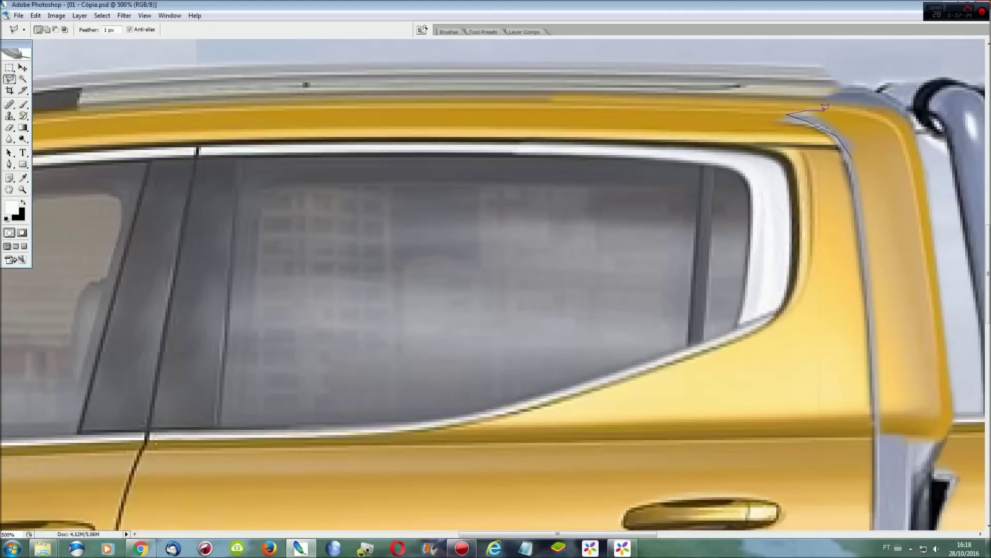
Smudge the grey streak at the roof corner into the yellow body, then deselect.
double_click(851, 157)
left_click_drag(9, 138, 41, 157)
left_click_drag(888, 154, 821, 129)
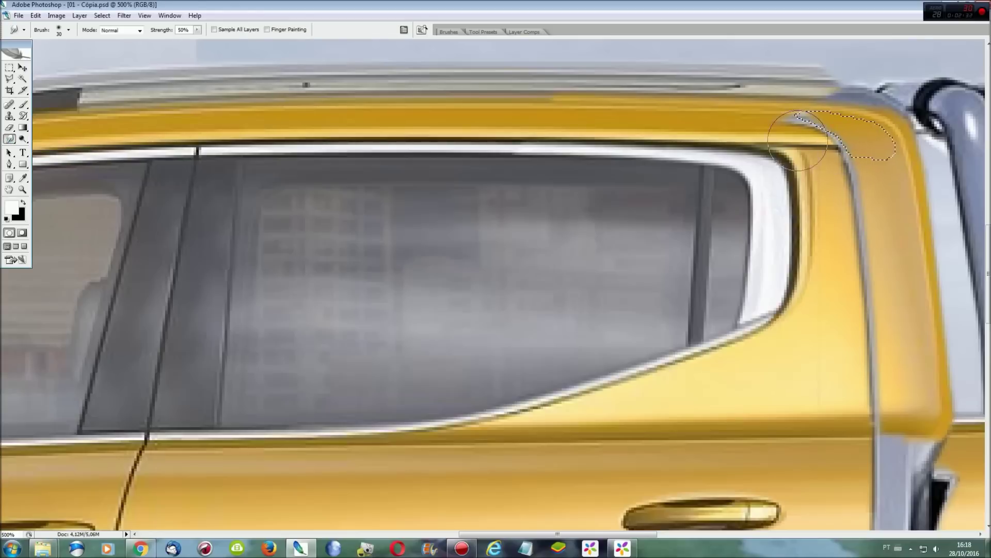
left_click_drag(888, 150, 798, 116)
scroll(868, 183, "up", 2)
key("ctrl+d")
Copy a roof-edge strip, stretch it right over the corner, and merge it into the Background.
key("l")
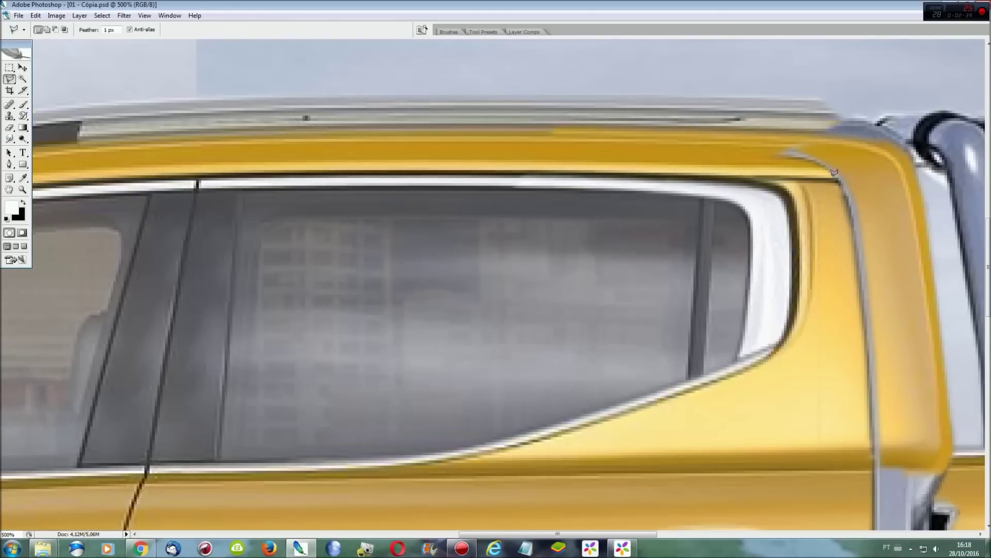
left_click_drag(798, 139, 714, 137)
left_click(826, 169)
key("ctrl+j")
key("ctrl+t")
left_click_drag(836, 154, 953, 154)
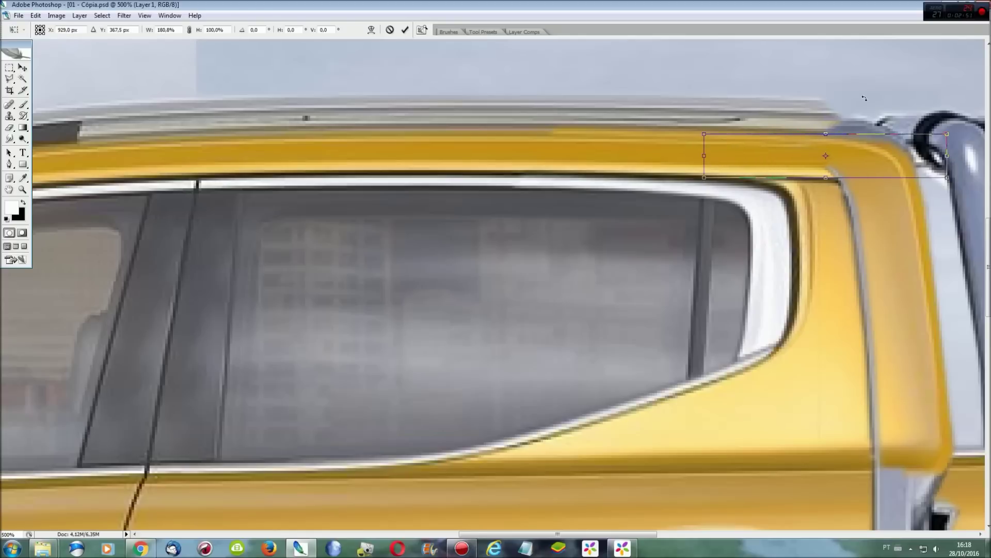
key("Return")
key("ctrl+0")
key("ctrl+e")
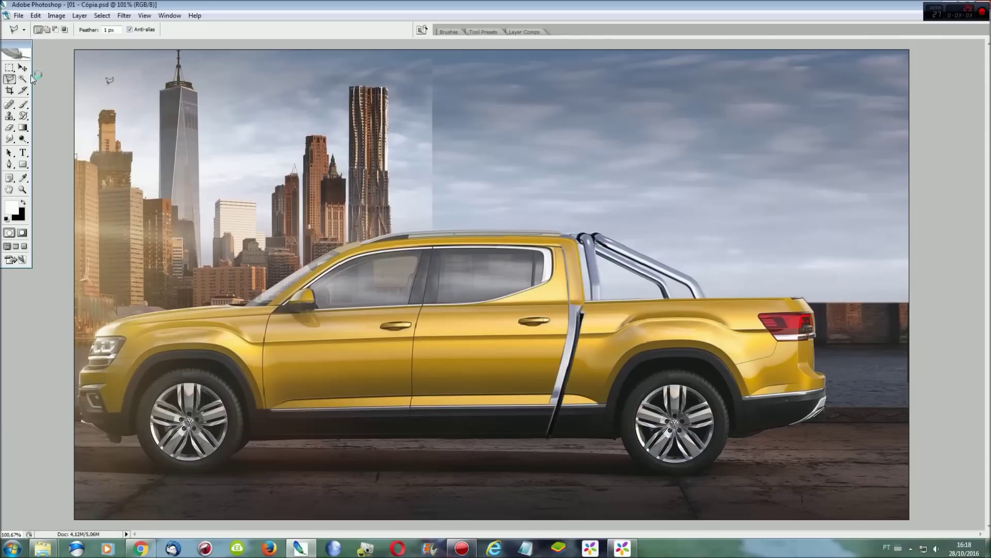
left_click(22, 178)
Sample black from the bumper and select a strip along the bed's top edge.
left_click(753, 411)
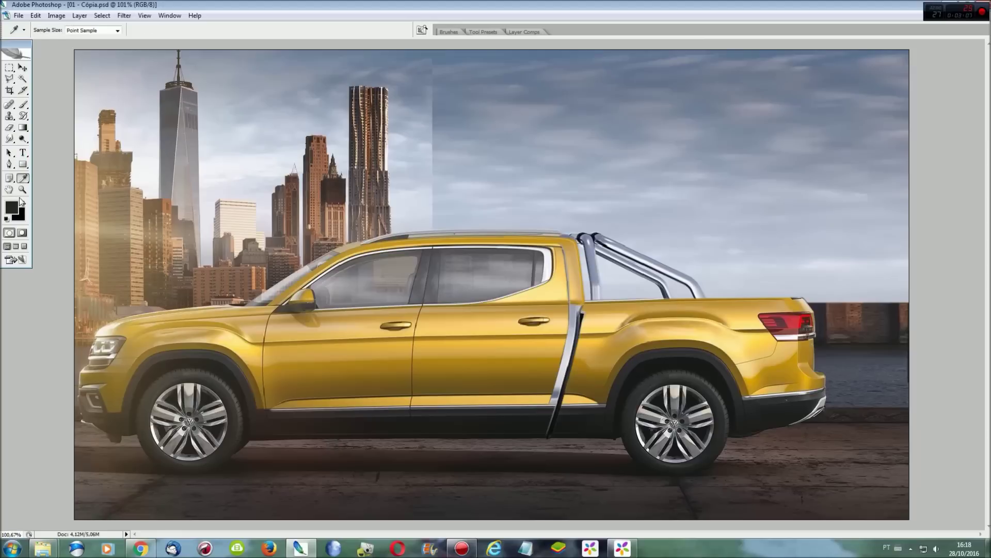
key("ctrl+plus")
key("ctrl+plus")
key("ctrl+plus")
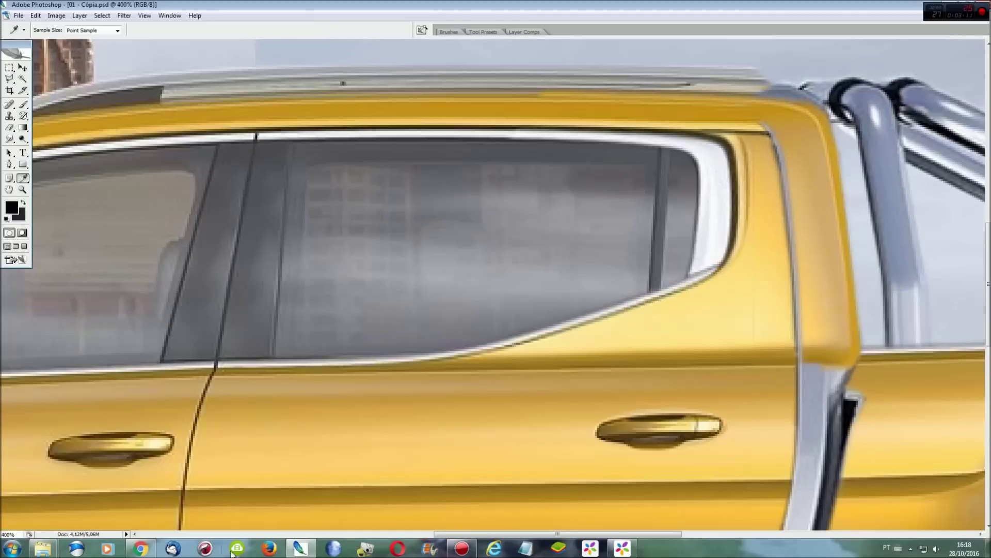
left_click_drag(560, 534, 858, 542)
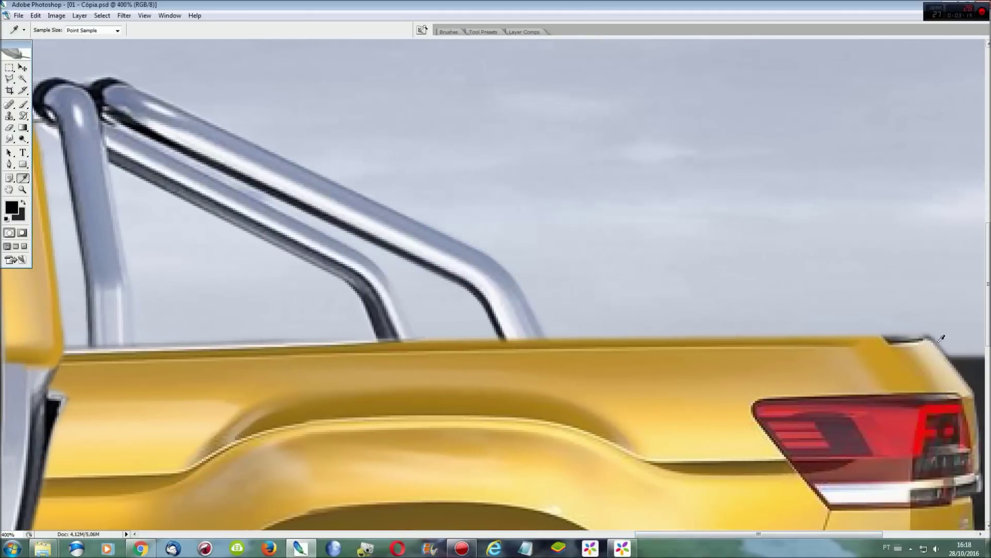
key("l")
left_click(886, 324)
left_click(65, 348)
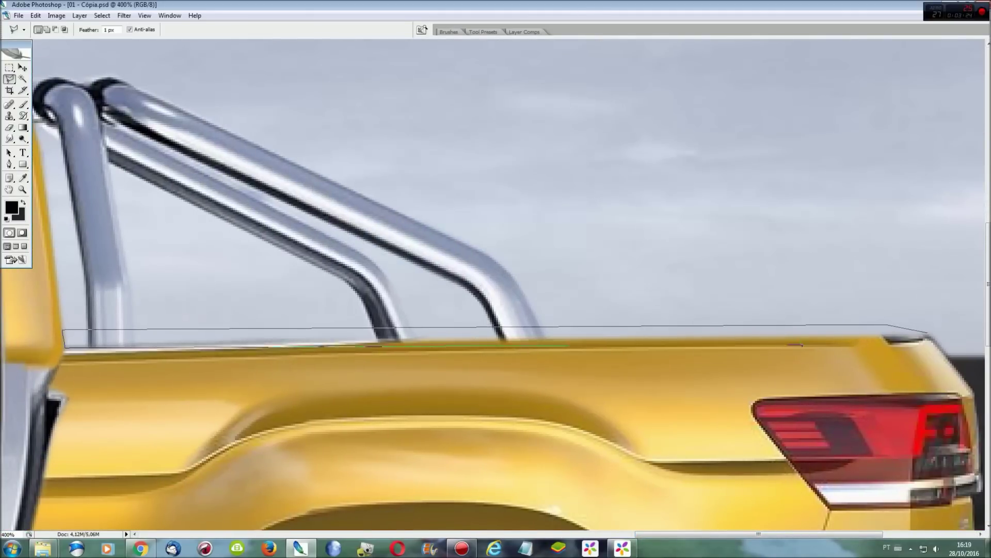
left_click(922, 331)
Cut the roll-bar posts and rail base out of the strip and fill the rim black.
left_click(538, 317)
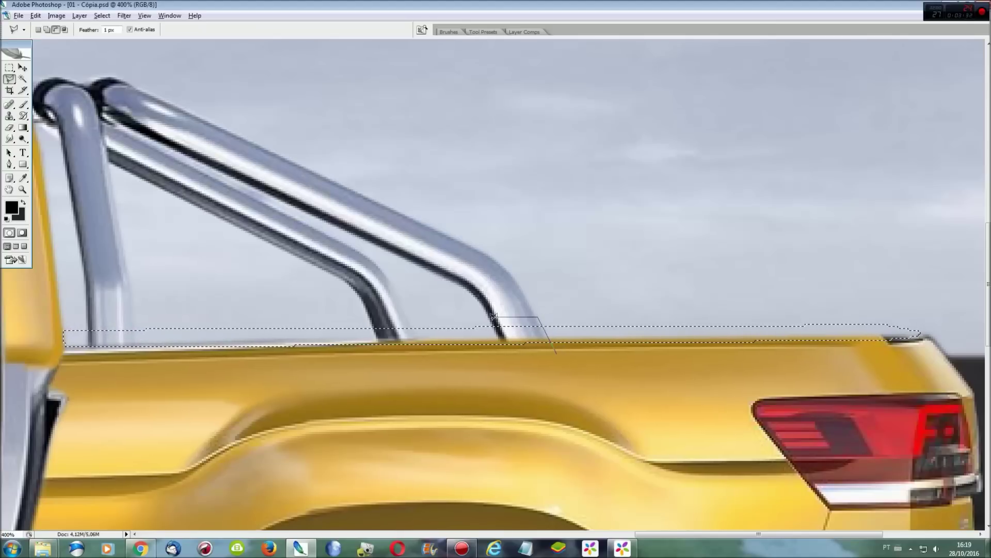
double_click(509, 351)
left_click(420, 350)
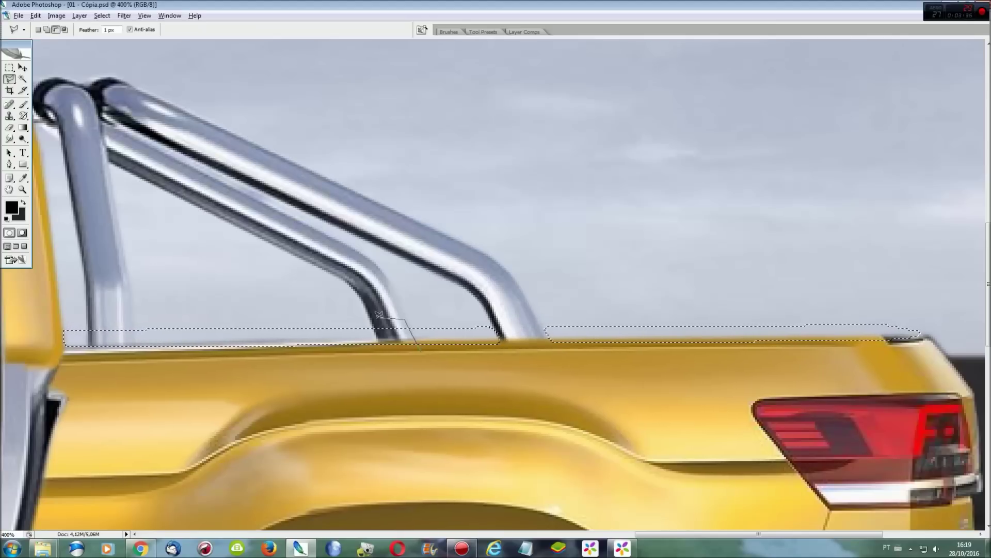
double_click(380, 355)
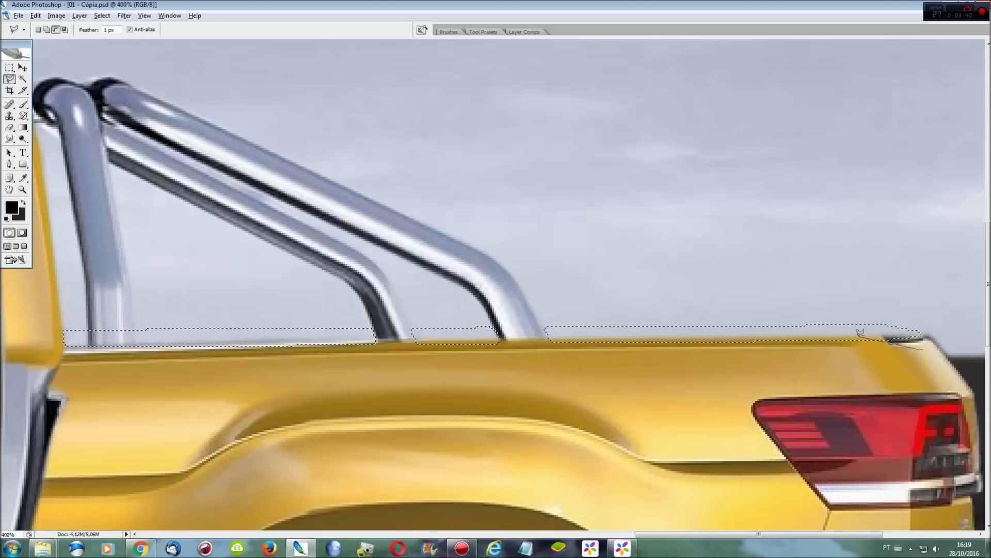
left_click(62, 344)
left_click(88, 364)
double_click(369, 388)
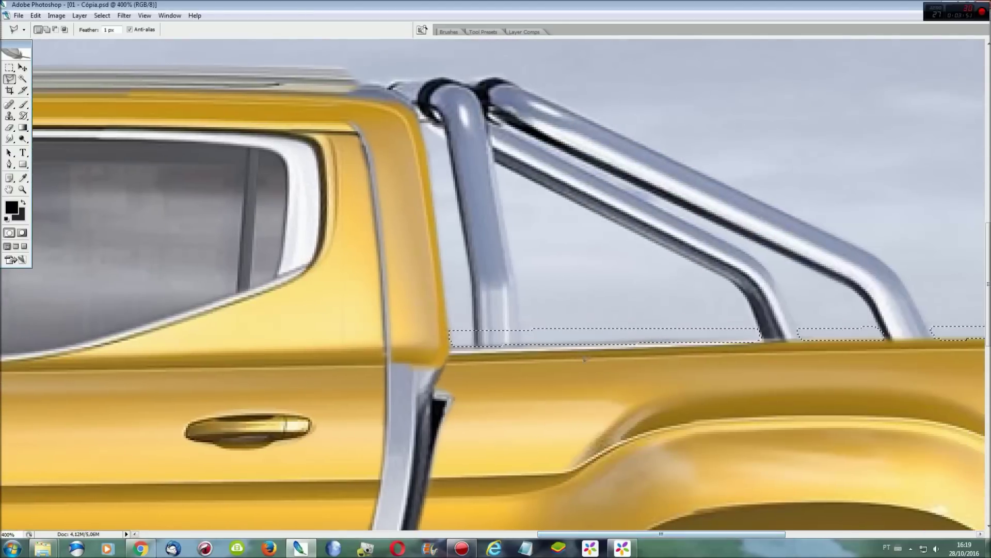
left_click(513, 302)
left_click(513, 303, "alt")
key("alt+BackSpace")
key("ctrl+0")
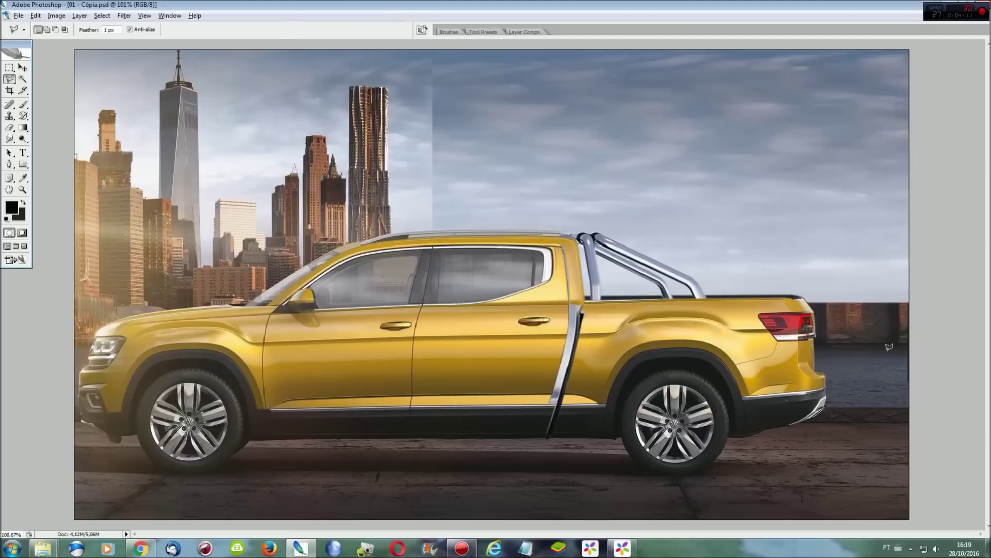
left_click(102, 15)
Load the saved Rear selection, copy the truck's rear to a new layer, and activate Background.
left_click(132, 166)
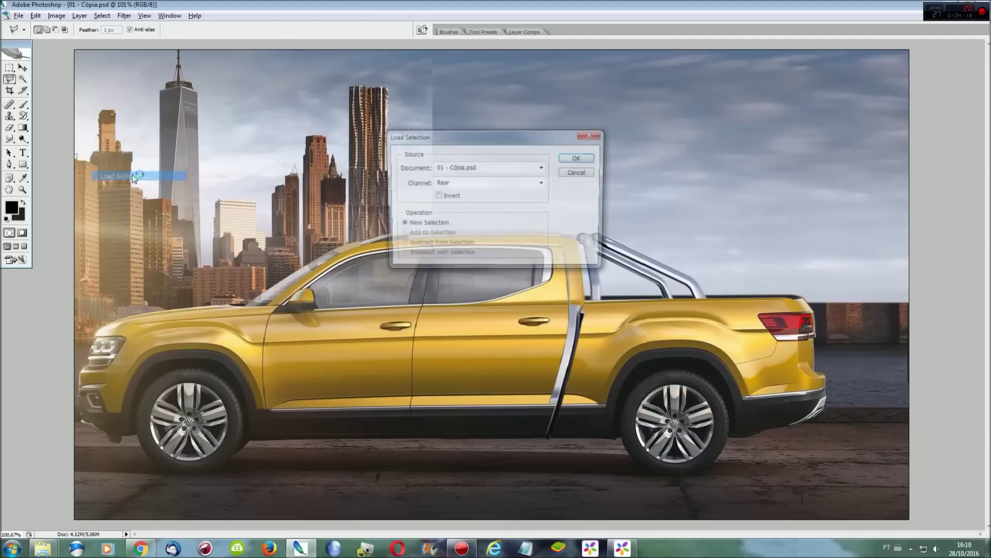
left_click(581, 160)
key("ctrl+j")
key("F7")
left_click(282, 103)
Outline the area behind the tailgate from its right edge down to the bumper corner.
key("F7")
key("ctrl+plus")
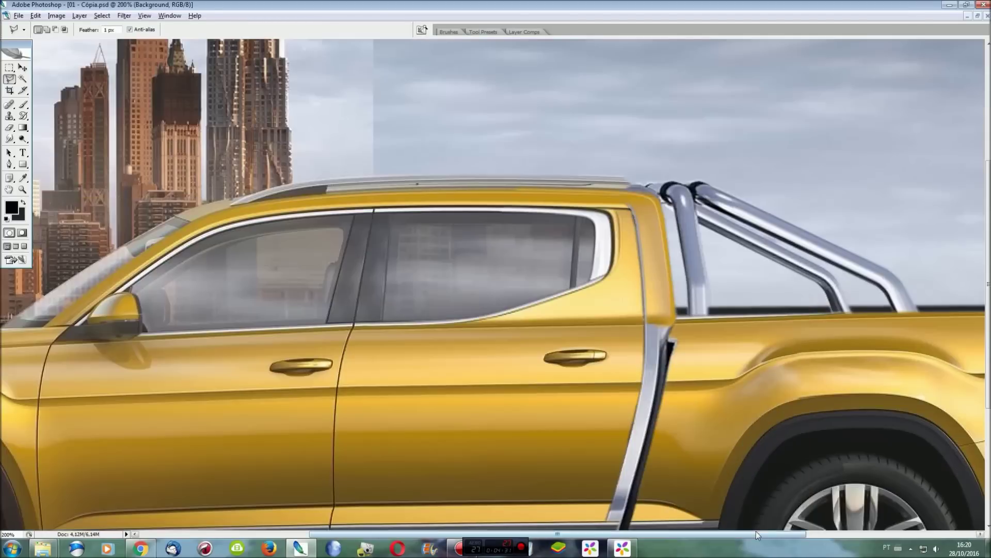
left_click_drag(756, 534, 926, 534)
scroll(981, 205, "down", 2)
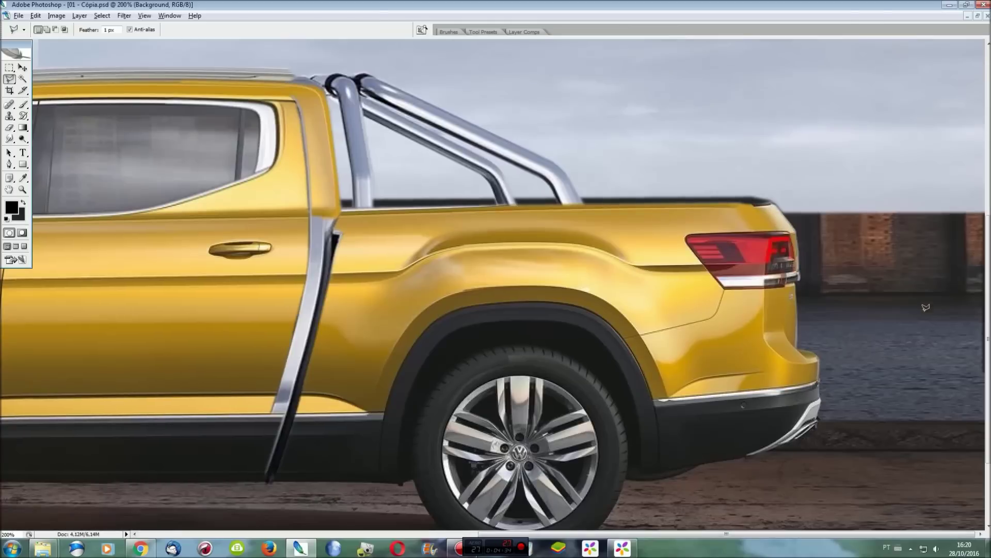
left_click(981, 205)
left_click(766, 211)
left_click(765, 408)
left_click(986, 206)
Copy the outlined sea area, nudge it up over the wall, and merge it down.
key("ctrl+j")
key("ctrl+t")
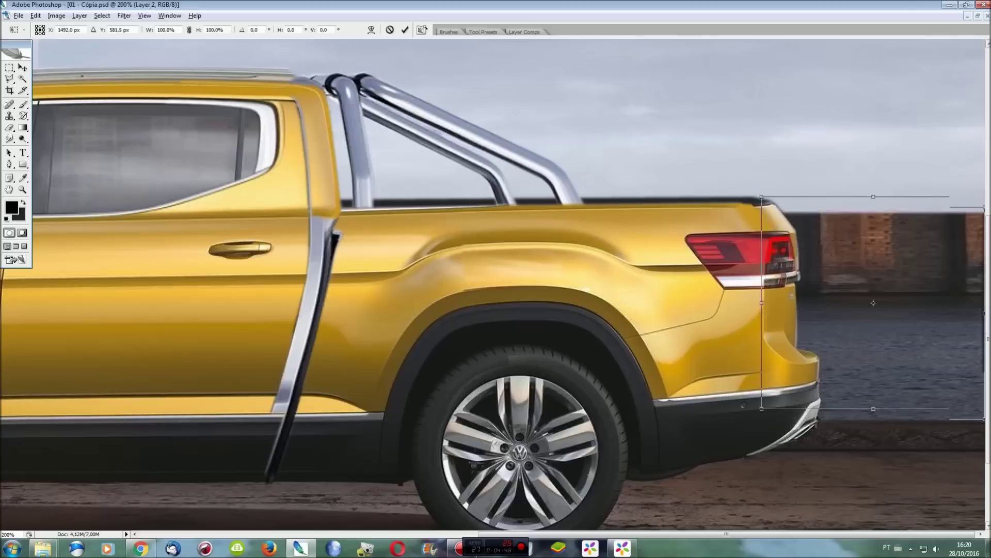
key("shift+Up")
key("shift+Up")
key("shift+Up")
key("shift+Up")
key("shift+Up")
key("shift+Up")
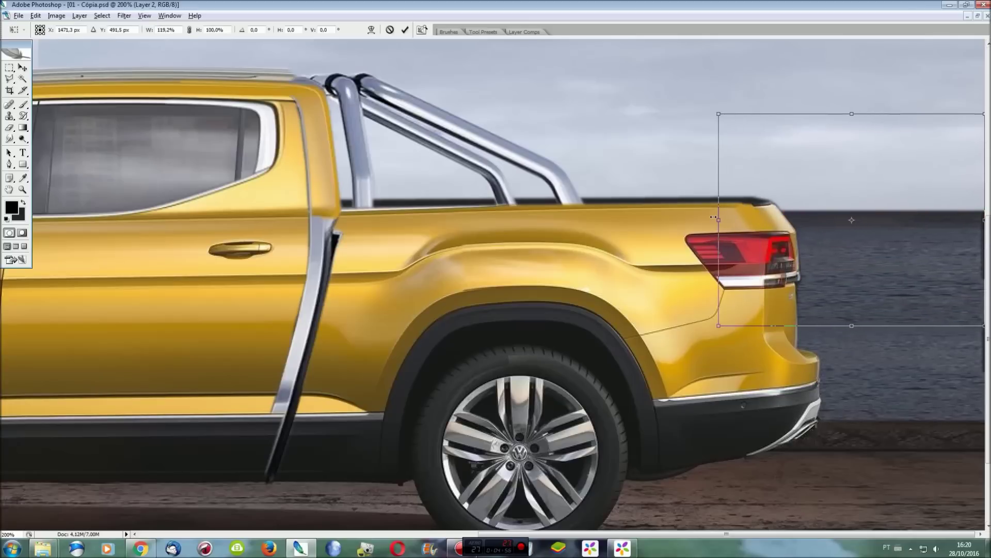
key("Return")
key("ctrl+0")
key("ctrl+e")
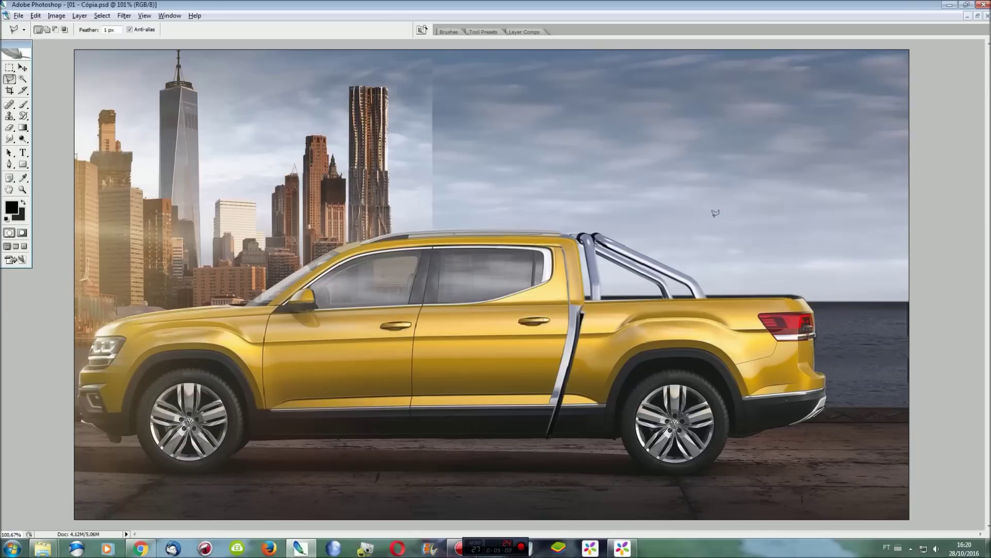
left_click(169, 15)
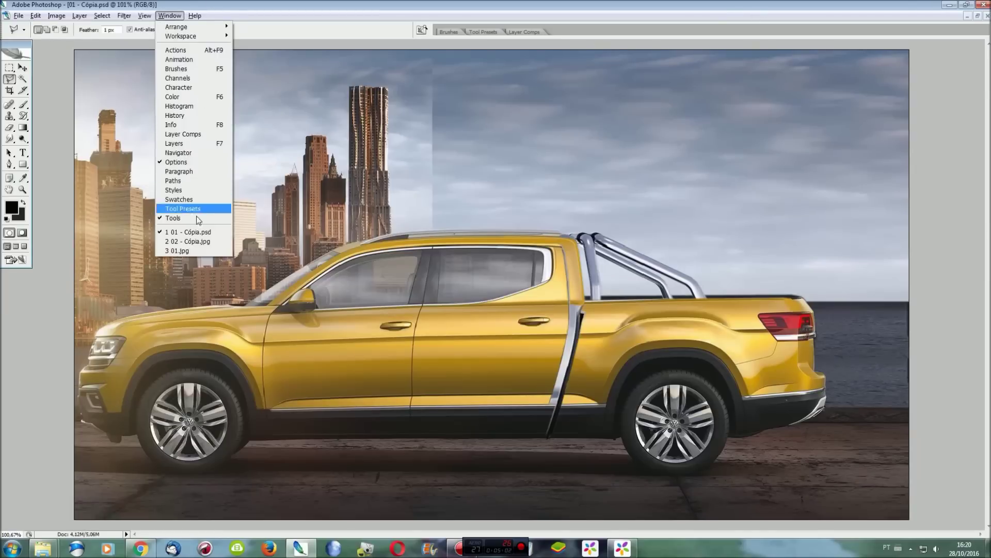
In 01.jpg, select the roof rail with the polygonal lasso, then return to 01 - Cópia.psd.
left_click(188, 250)
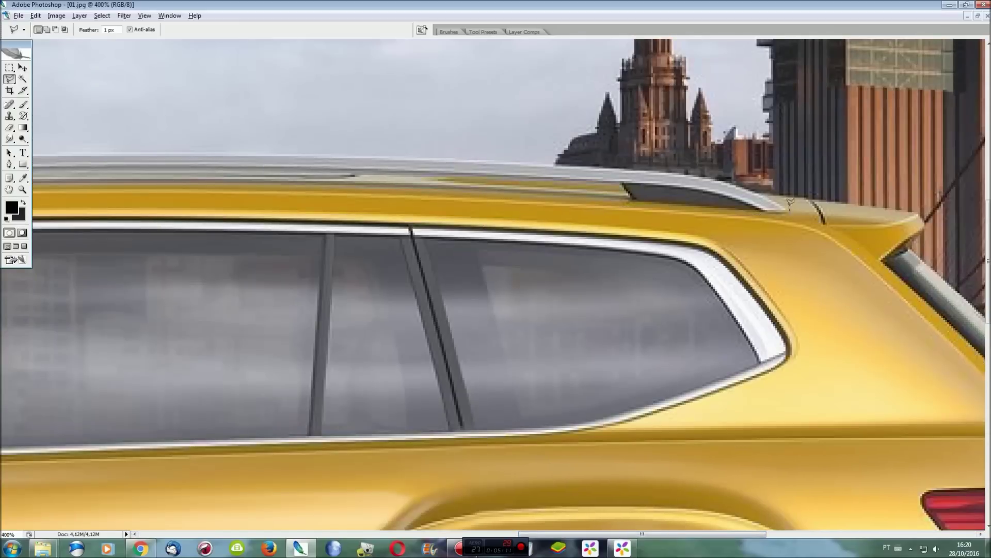
left_click(646, 171)
left_click(372, 155)
scroll(178, 116, "left", 5)
left_click(440, 182)
scroll(650, 186, "right", 5)
double_click(747, 212)
scroll(747, 212, "left", 6)
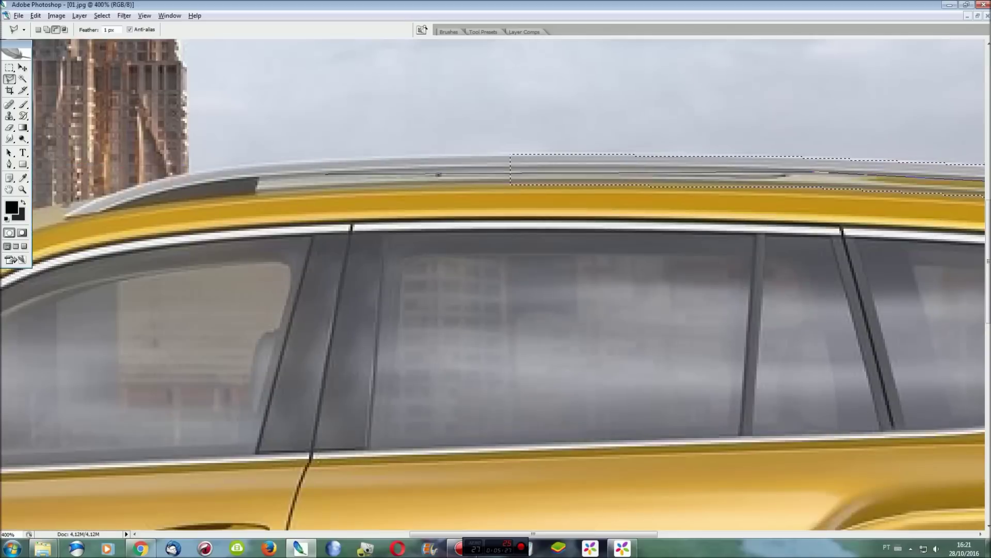
scroll(459, 259, "right", 8)
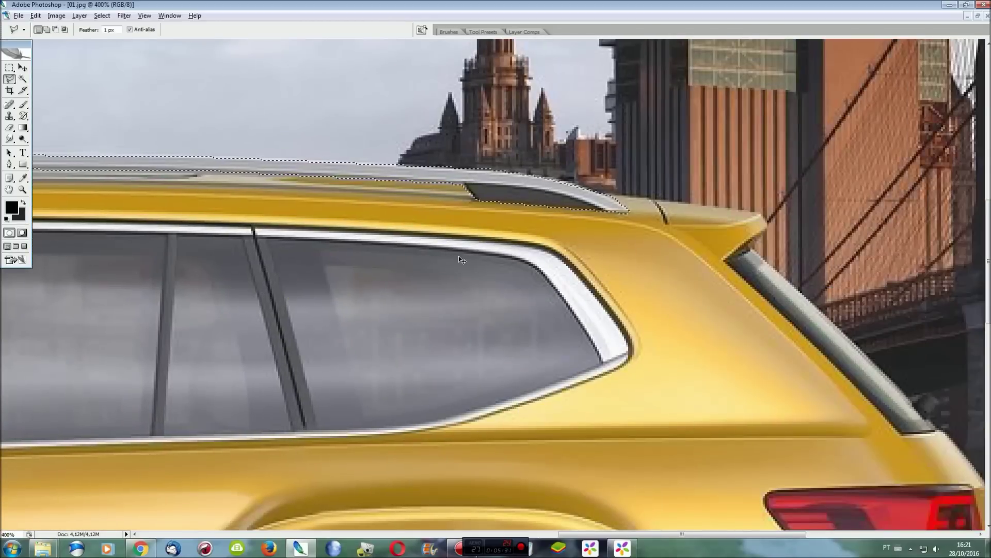
left_click(169, 16)
left_click(178, 241)
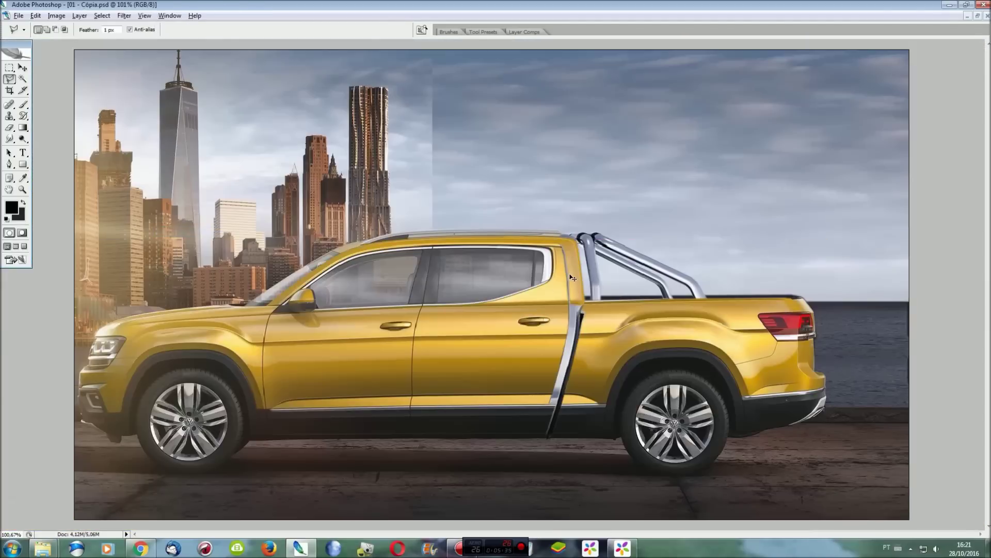
Paste the roof rail and position and skew it along the pickup's roof line.
key("ctrl+plus")
key("ctrl+plus")
key("ctrl+plus")
scroll(573, 278, "up", 2)
key("ctrl+v")
key("ctrl+t")
mouse_move(721, 222)
left_mouse_down()
mouse_move(765, 205)
mouse_move(760, 212)
left_mouse_up()
left_click_drag(682, 537, 617, 537)
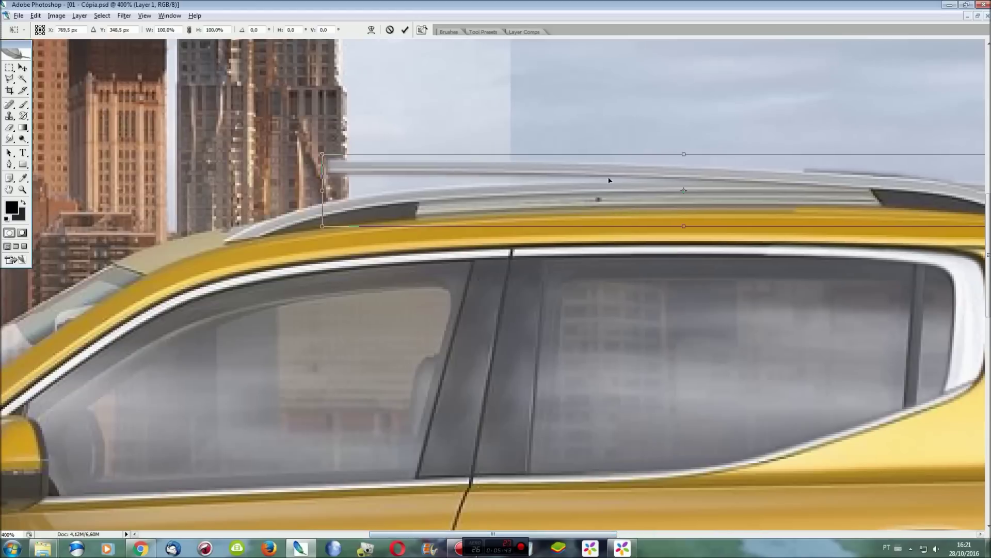
right_click(574, 185)
left_click(599, 225)
left_click_drag(324, 196, 328, 223)
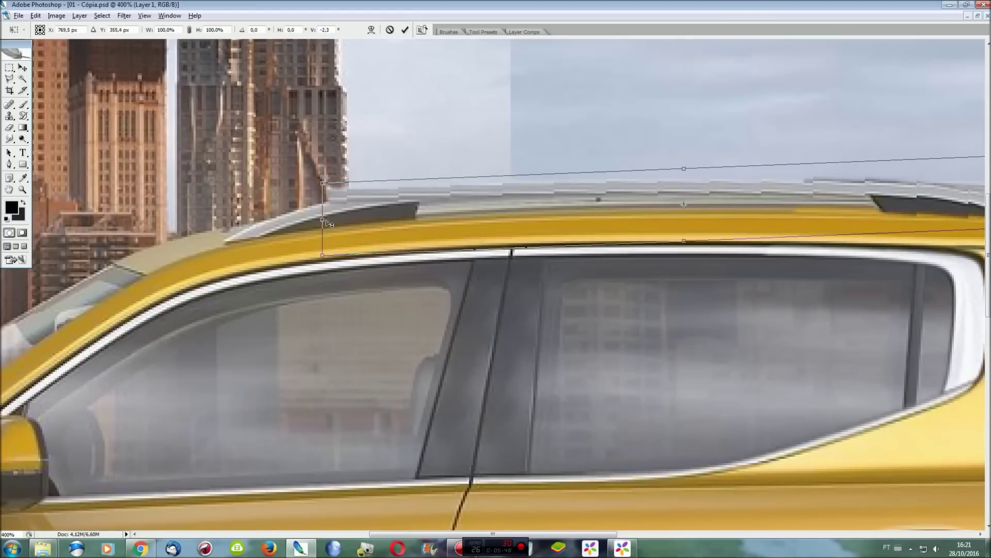
key("Return")
Lasso and delete the excess front end of the roof rail.
key("l")
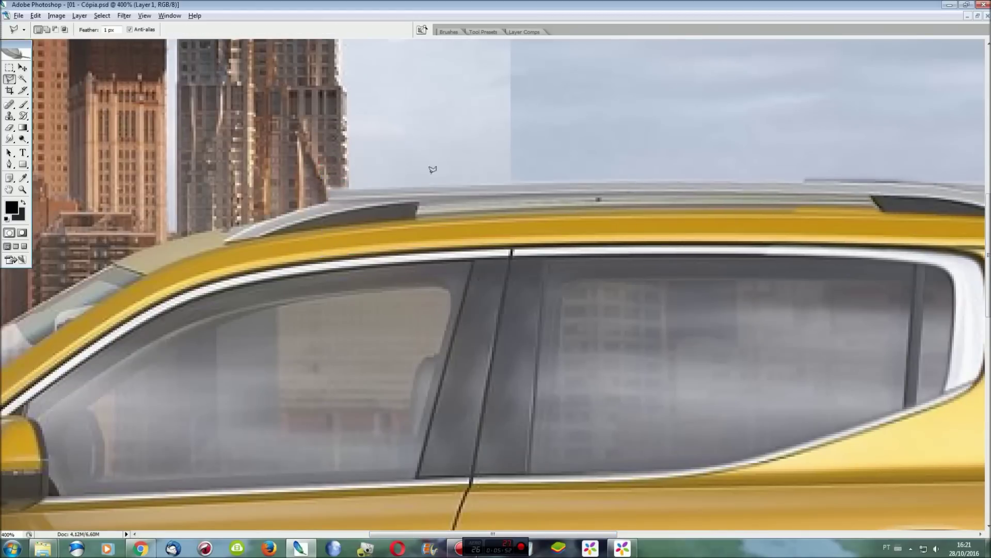
left_click(330, 242)
left_click(258, 175)
left_click(423, 195)
key("Delete")
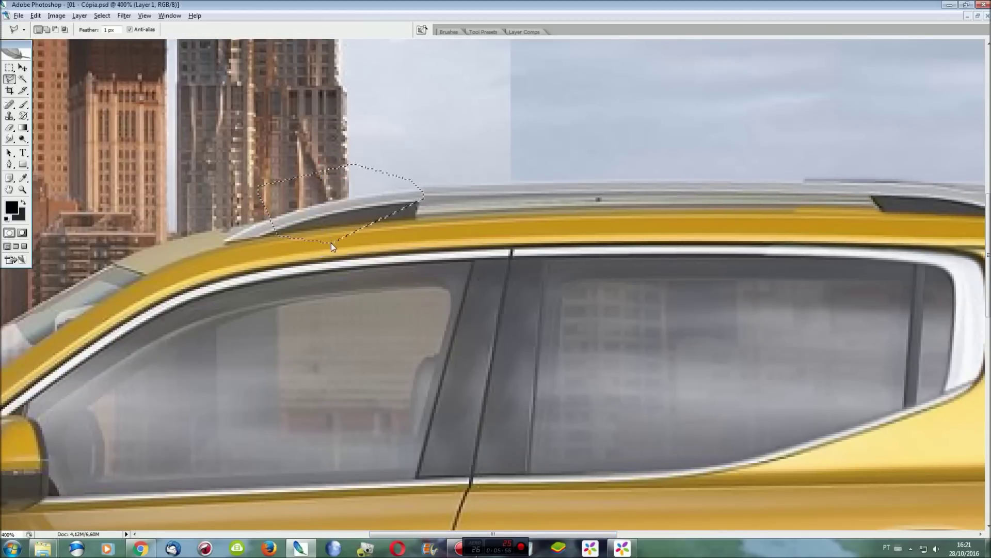
key("ctrl+d")
Outline the sky area above the rail and zoom back in on the roof.
left_click(417, 186)
left_click(486, 186)
left_click(531, 182)
left_click(425, 154)
left_click(370, 174)
double_click(371, 186)
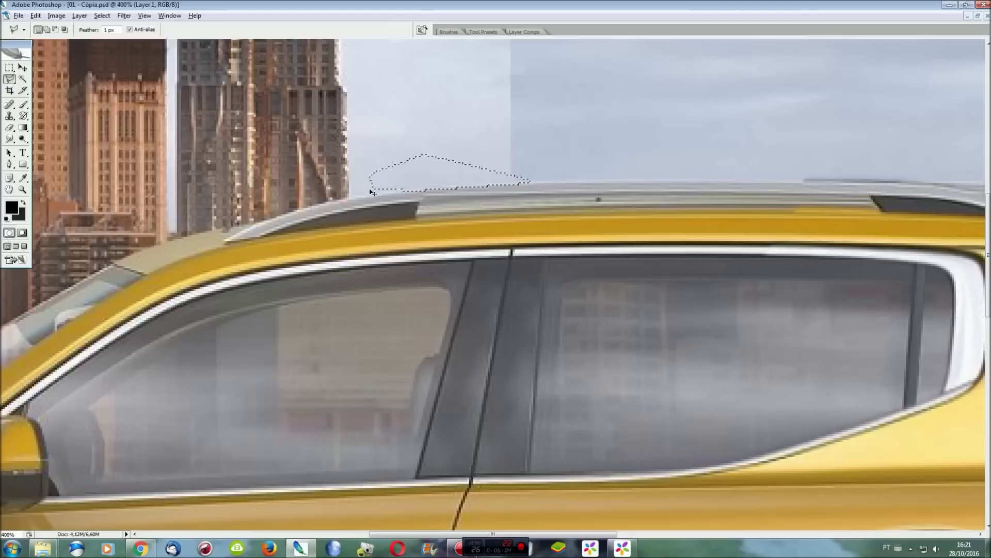
key("ctrl+0")
key("ctrl+plus")
key("ctrl+plus")
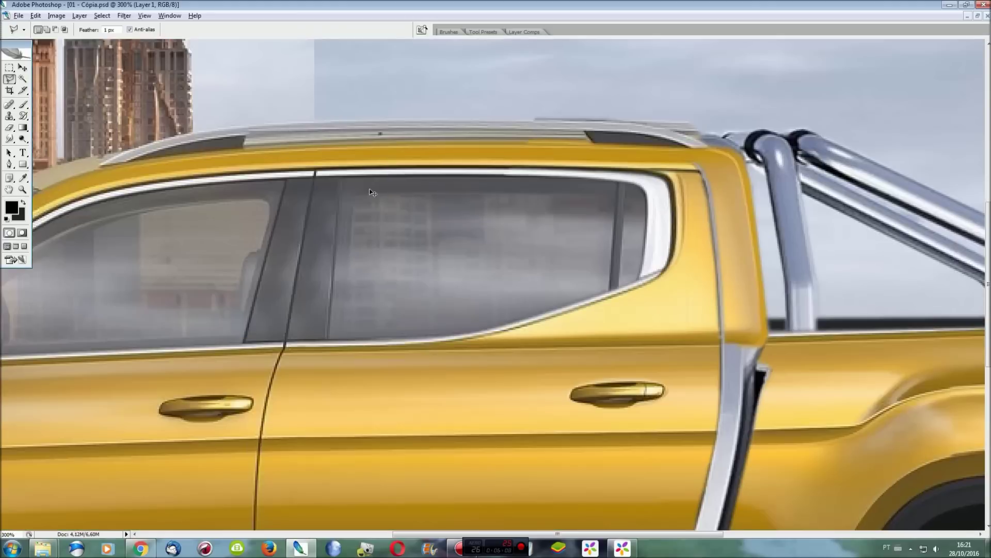
key("ctrl+plus")
scroll(421, 182, "up", 3)
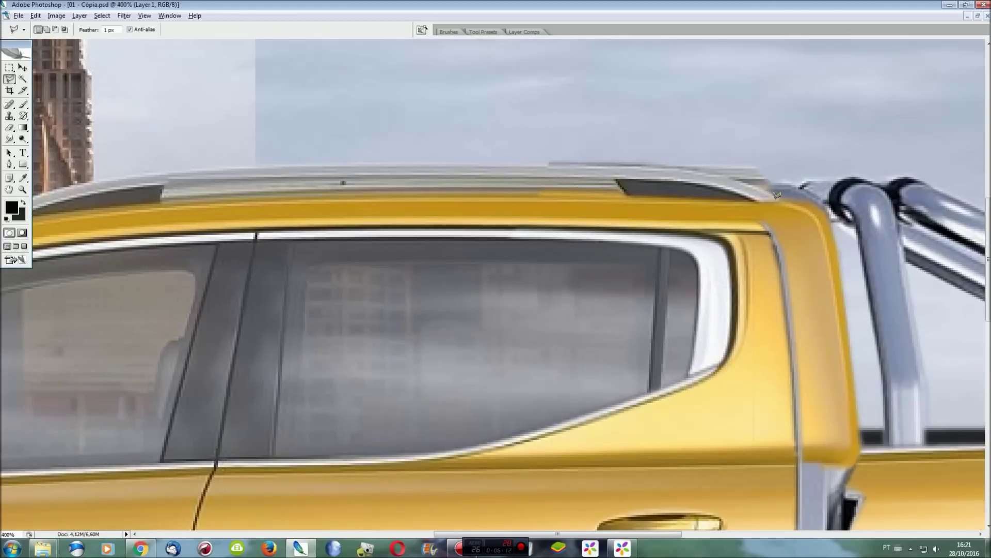
On the Background layer, select the roof edge above the rear door and smudge it smooth.
key("F7")
left_click(279, 104)
key("F7")
left_click(717, 176)
left_click(531, 166)
left_click(529, 112)
left_click(672, 91)
left_click(741, 103)
left_click(787, 116)
left_click(760, 189)
key("r")
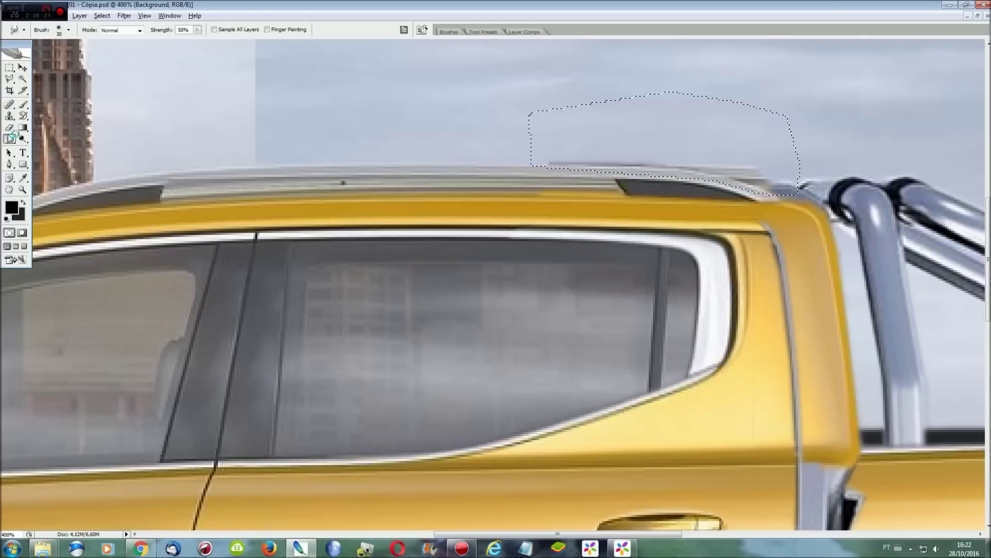
mouse_move(735, 179)
left_mouse_down()
mouse_move(719, 160)
mouse_move(627, 166)
mouse_move(602, 151)
left_mouse_up()
key("ctrl+d")
Select leftover sky on the roof rail layer, then merge the rail down.
key("F7")
key("alt+bracketright")
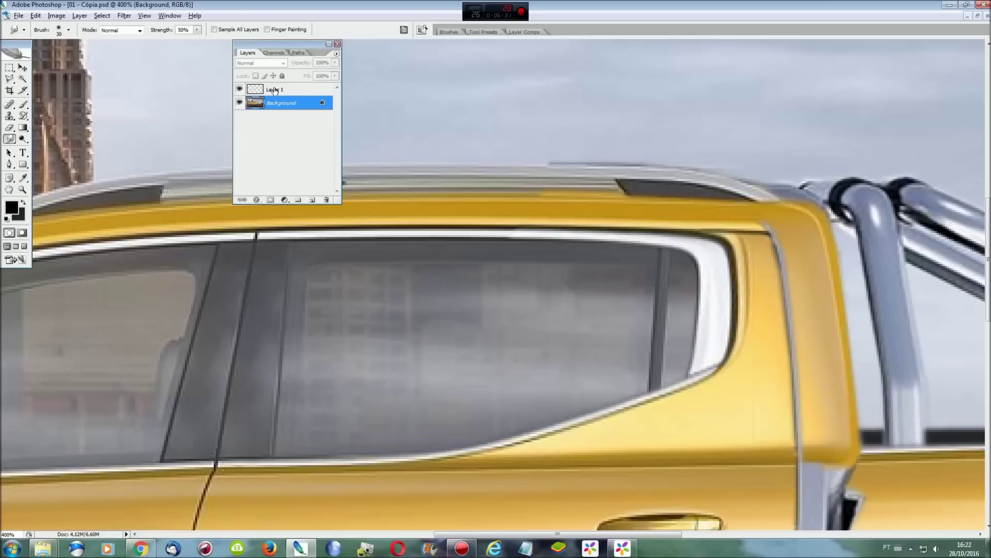
key("F7")
key("l")
left_click(677, 166)
left_click(533, 165)
left_click(596, 134)
double_click(692, 136)
key("ctrl+0")
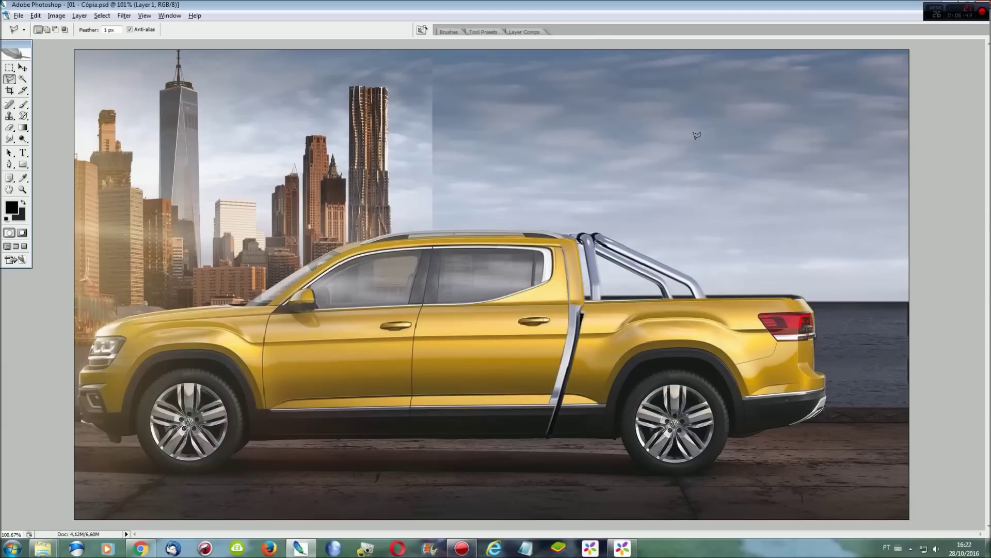
key("ctrl+e")
Copy a yellow door strip over the chrome pillar and merge it in.
scroll(538, 287, "up", 1)
scroll(539, 284, "up", 1)
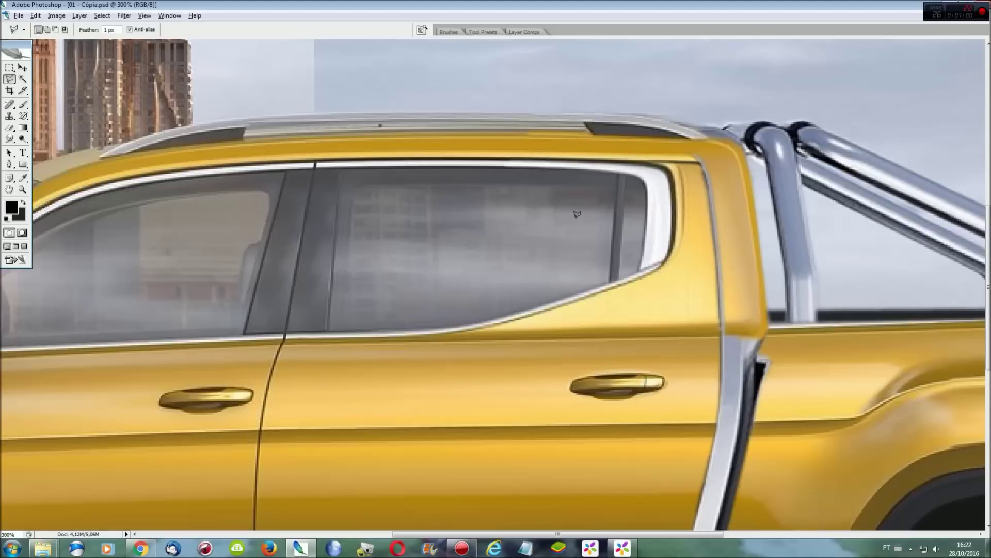
scroll(568, 233, "down", 3)
scroll(588, 242, "down", 1)
scroll(592, 248, "up", 1)
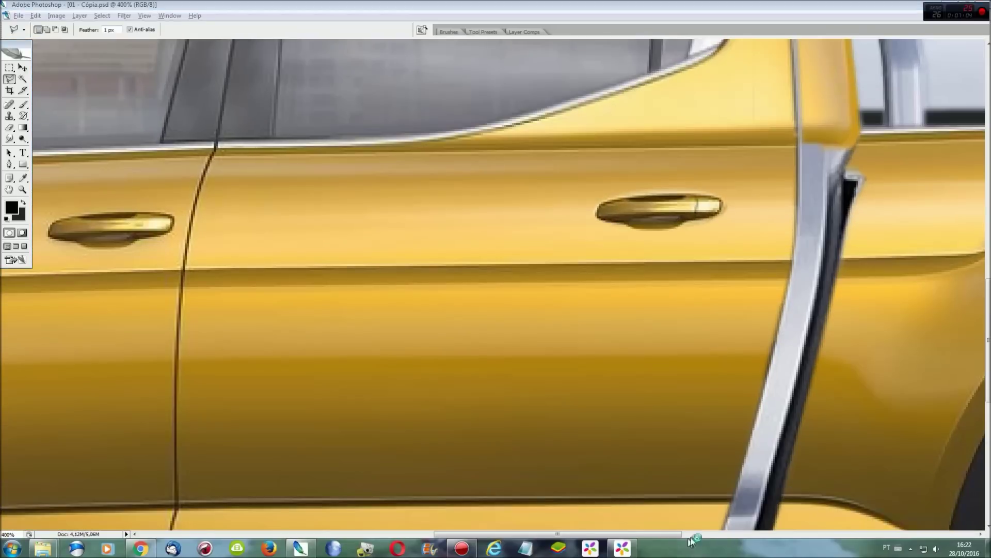
scroll(807, 262, "right", 3)
scroll(806, 261, "down", 3)
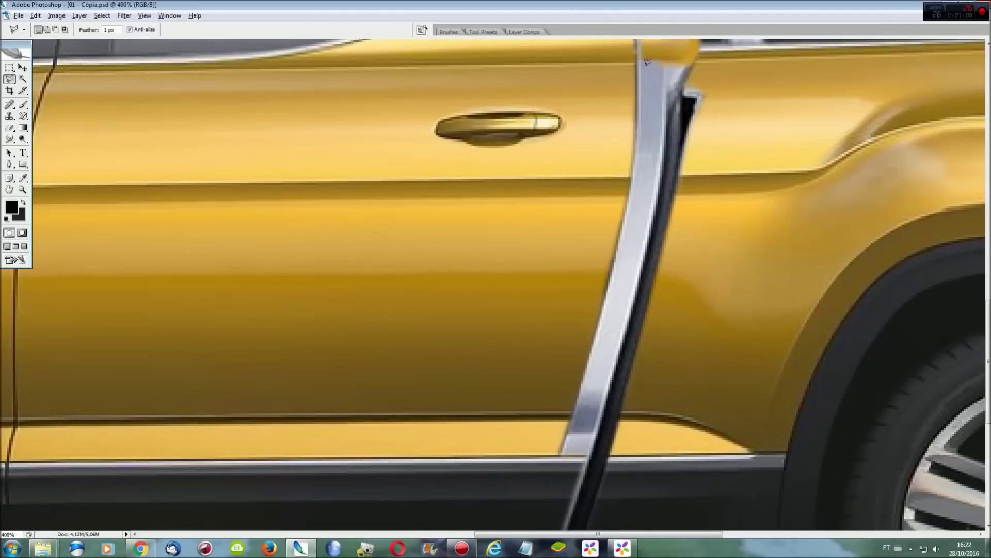
mouse_move(666, 53)
left_mouse_down()
mouse_move(633, 302)
mouse_move(585, 453)
left_mouse_up()
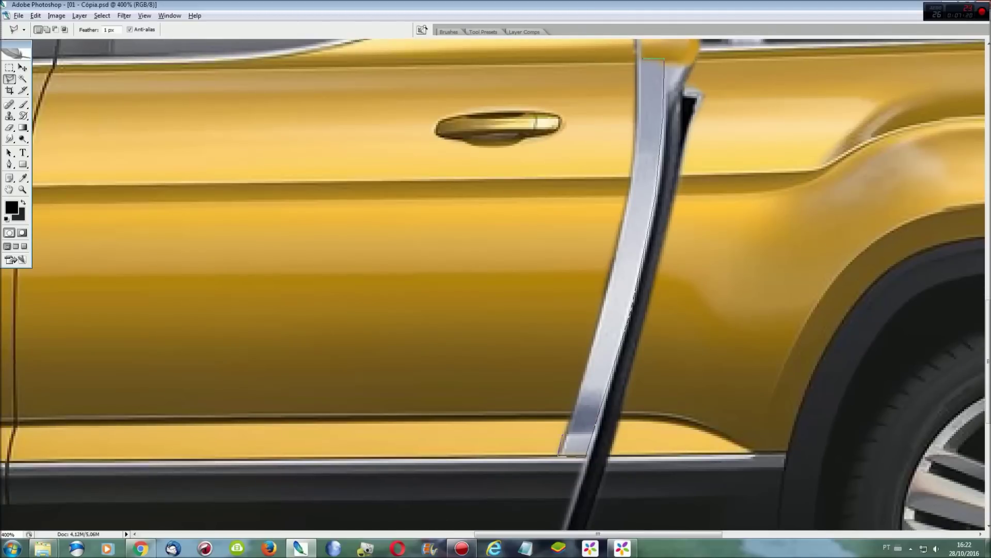
left_click_drag(575, 408, 594, 338)
left_click_drag(616, 257, 640, 58)
key("shift+Left")
key("shift+Left")
key("ctrl+j")
key("shift+Right")
key("shift+Right")
key("ctrl+e")
Zoom in on the rear door and select the dark gap piece below the roll bar.
key("ctrl+0")
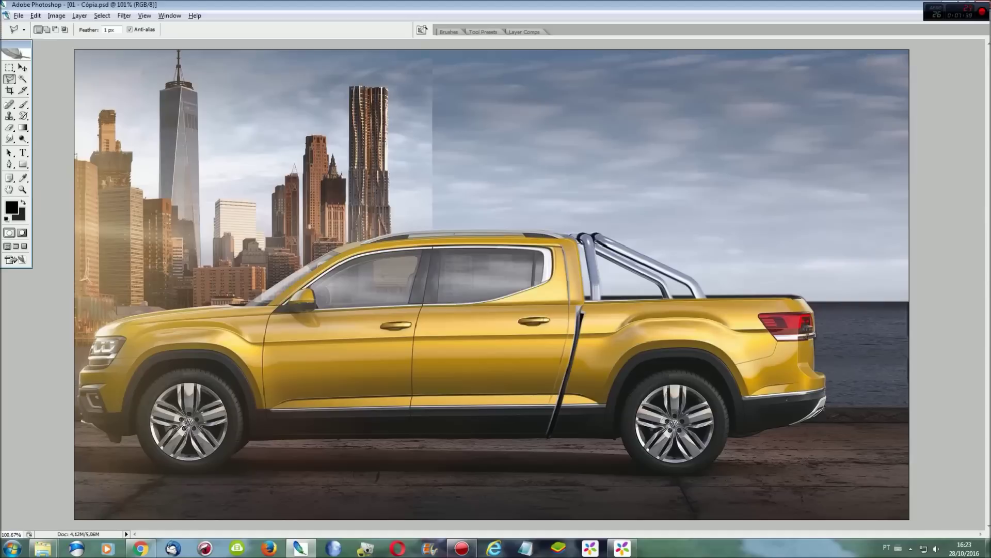
key("ctrl+plus")
key("ctrl+plus")
key("ctrl+plus")
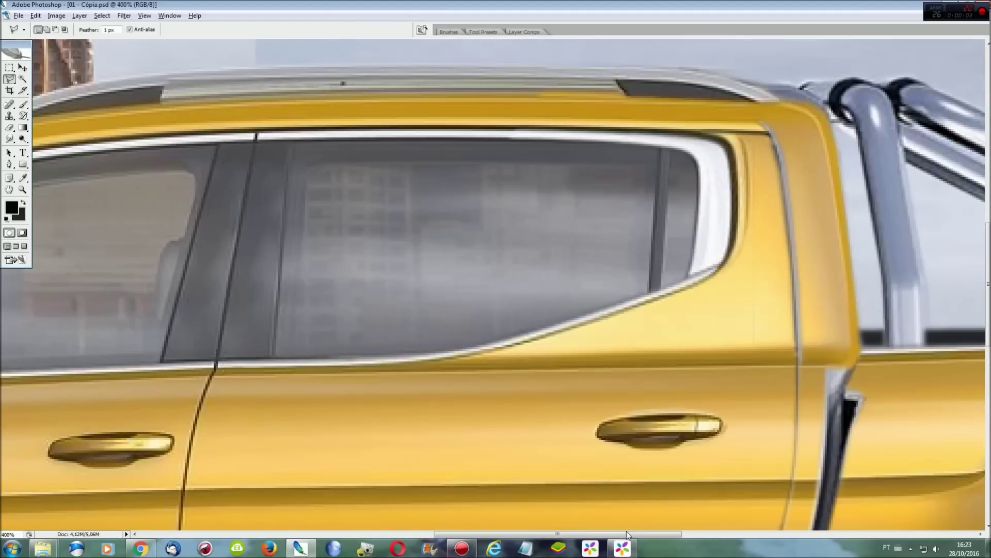
left_click_drag(678, 537, 747, 537)
scroll(606, 367, "down", 1)
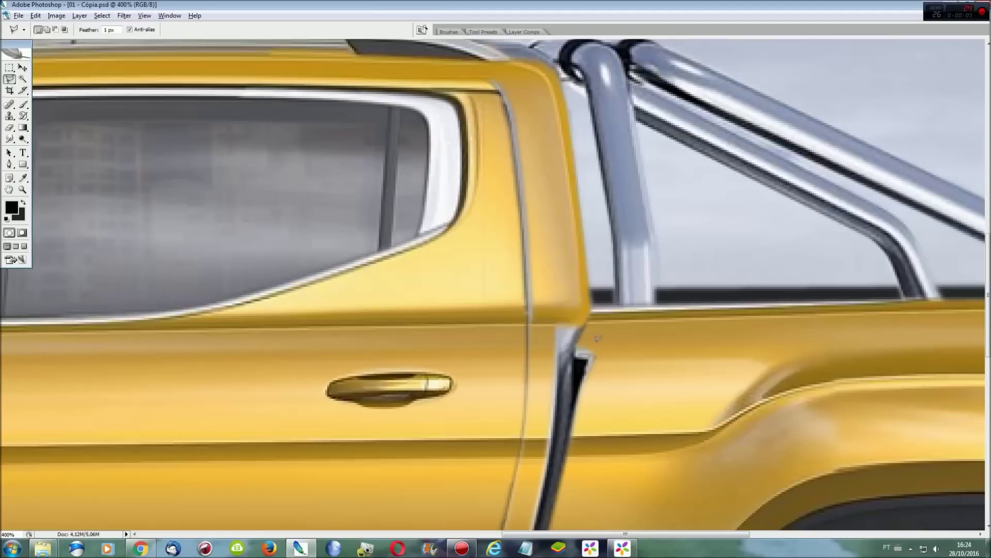
left_click(556, 326)
left_click(548, 434)
left_click(583, 333)
Copy the gap piece to a new layer and stretch it vertically.
key("ctrl+j")
key("ctrl+t")
key("shift+Up")
key("shift+Up")
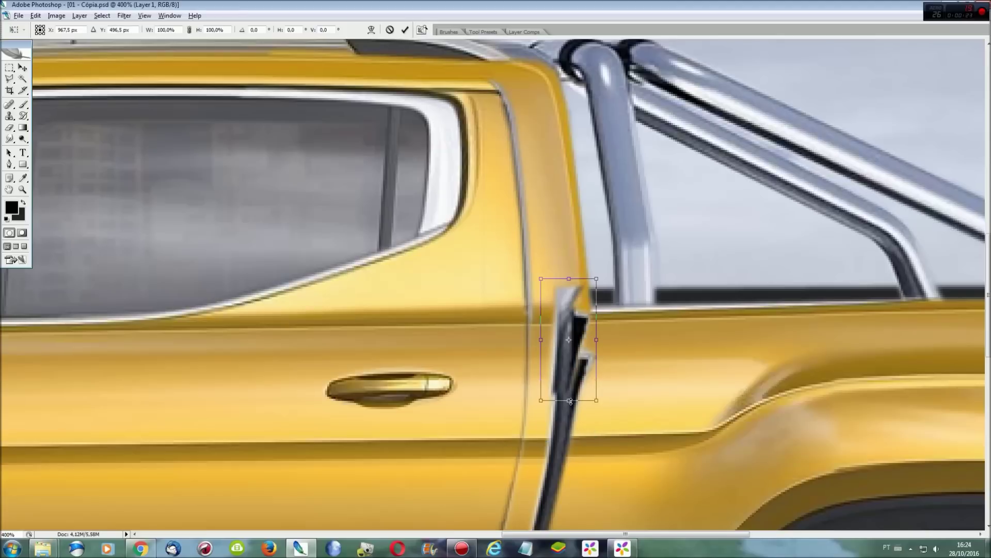
left_click_drag(569, 401, 569, 443)
left_click_drag(572, 276, 586, 297)
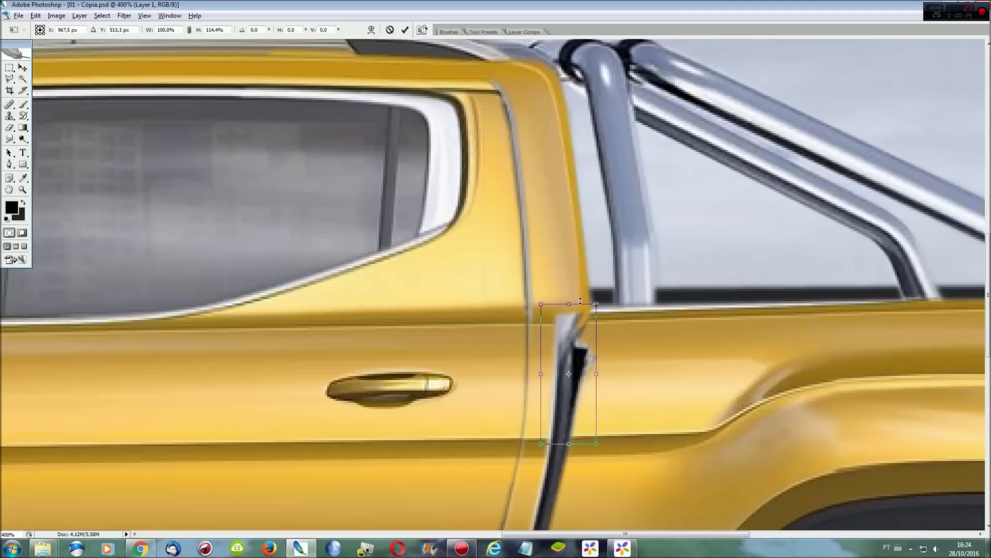
Skew and warp the gap piece to meet the bed rail, then make Background active.
right_click(573, 319)
left_click(583, 365)
left_click_drag(568, 301, 575, 302)
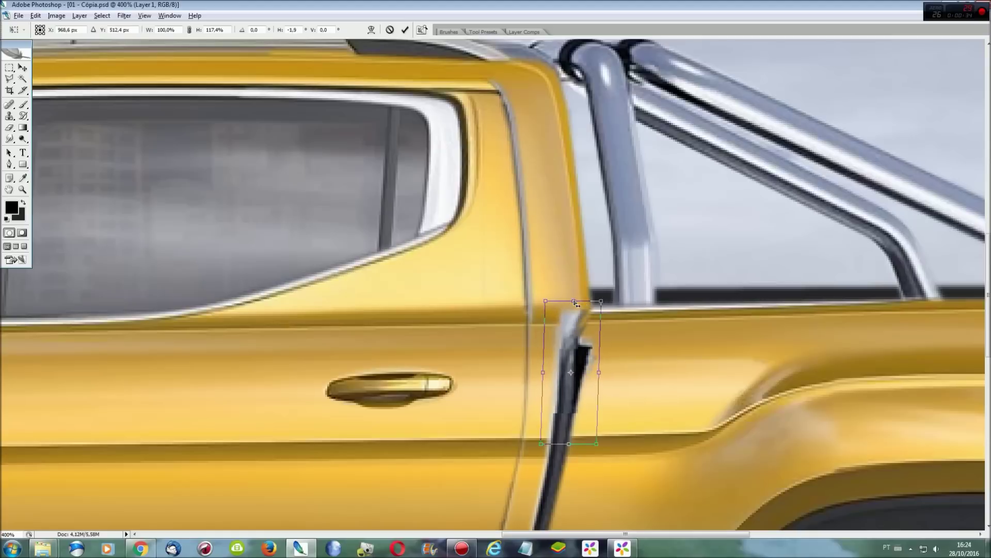
right_click(550, 316)
left_click(586, 401)
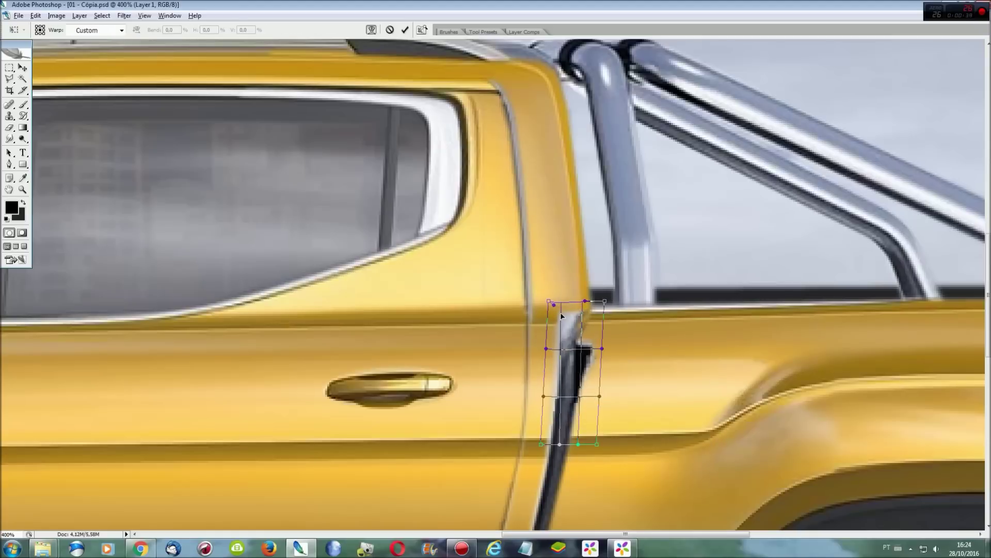
left_click_drag(591, 317, 590, 319)
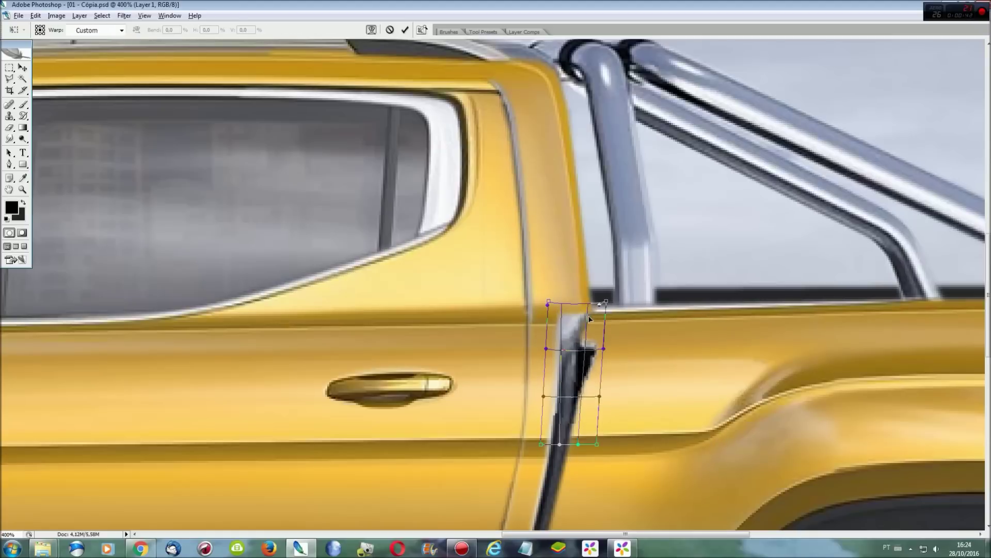
key("Return")
key("F7")
left_click(281, 101)
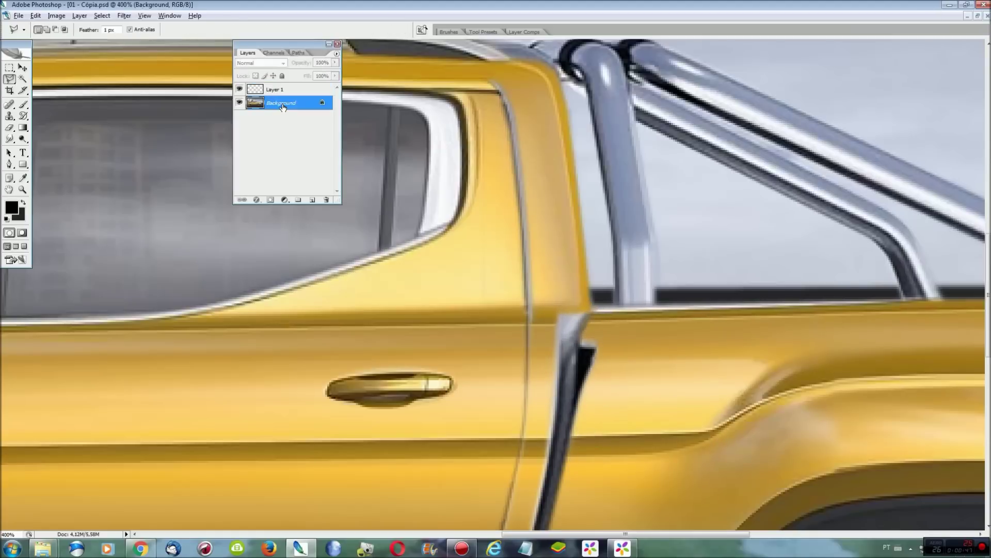
Copy the panel beside the rear pillar, widen it leftward, and merge it down.
key("F7")
left_click(588, 319)
left_click(571, 326)
left_click(561, 426)
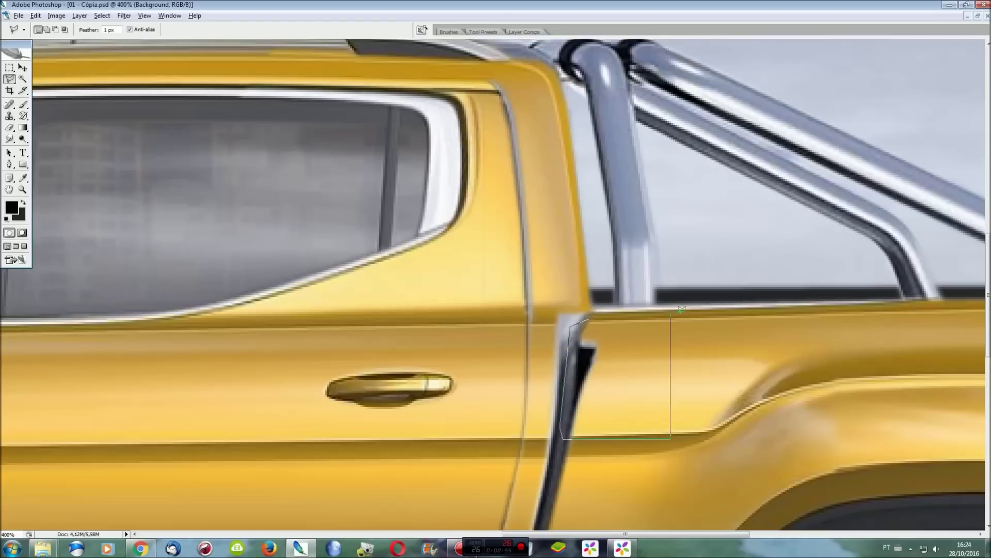
left_click(595, 311)
key("ctrl+j")
key("ctrl+t")
left_click_drag(555, 375, 537, 371)
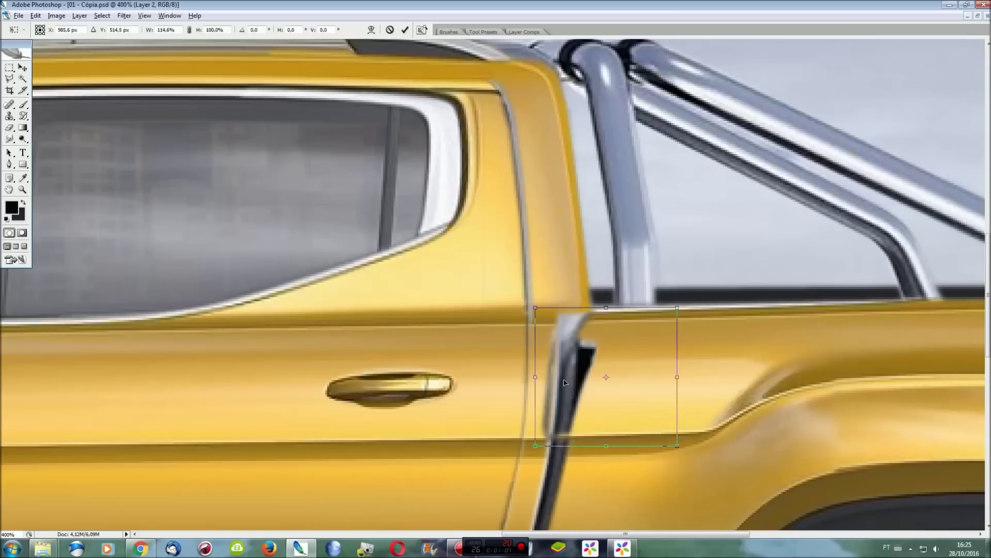
key("Return")
key("ctrl+e")
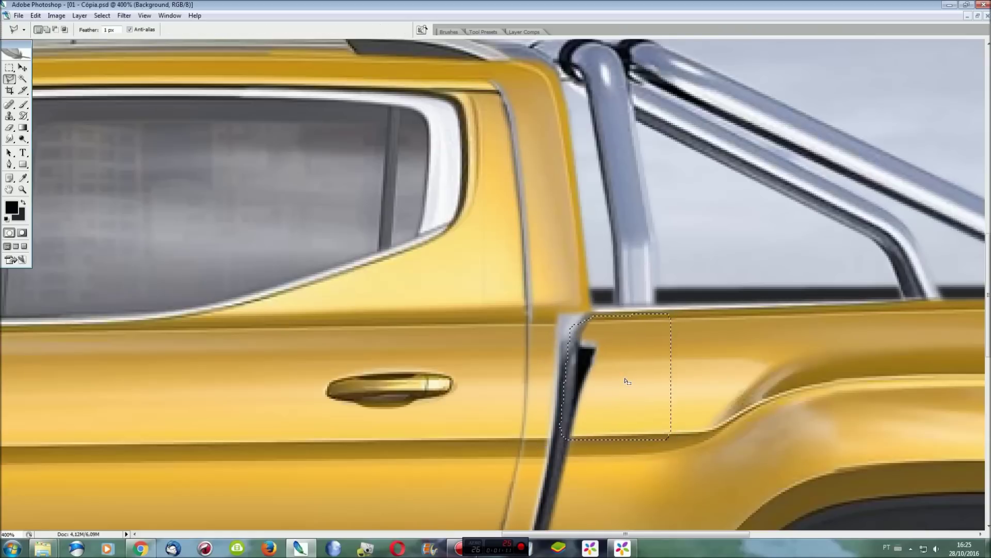
Outline another panel area, copy it to a new layer, and stretch it slightly wider.
key("F7")
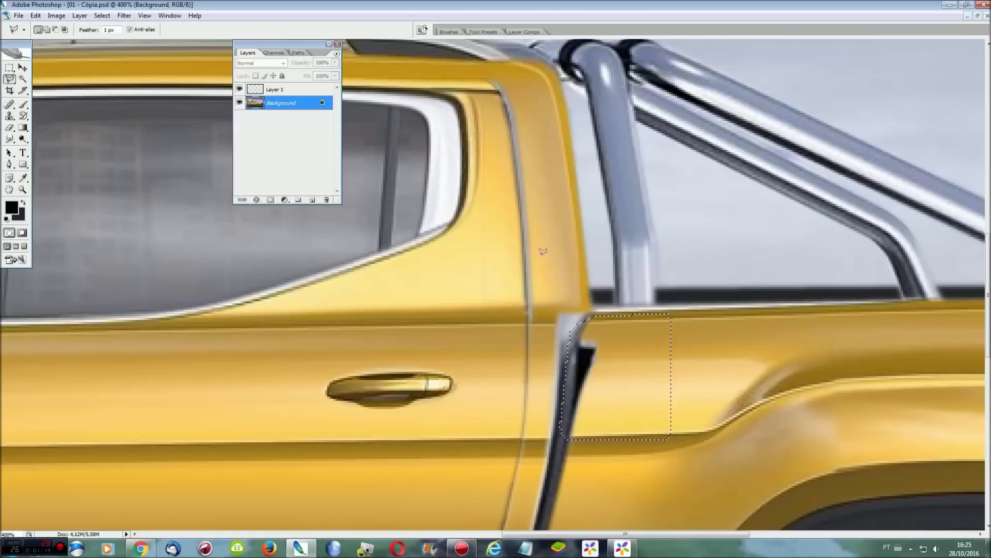
key("F7")
left_click(600, 308, "alt")
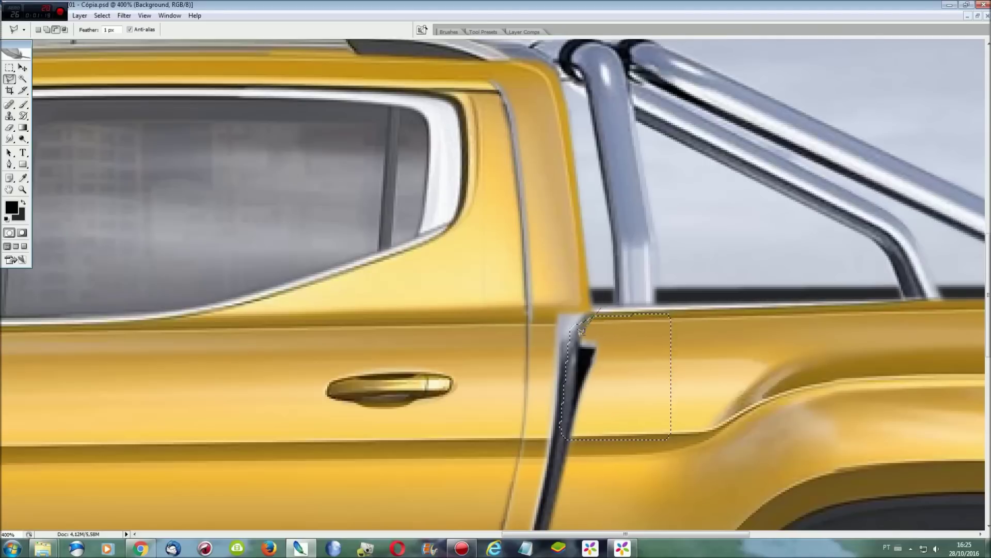
left_click(568, 452)
left_click(506, 392)
left_click(513, 325)
double_click(586, 294)
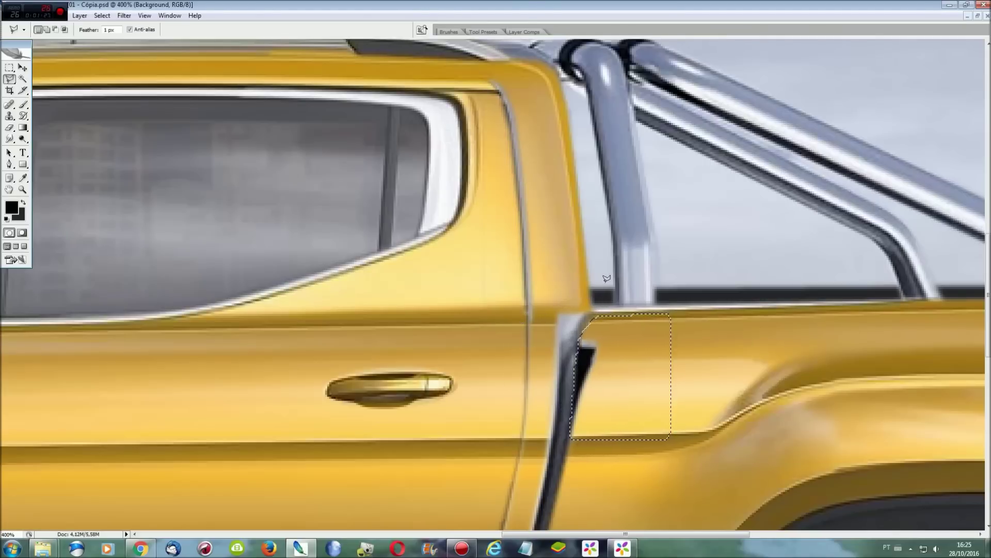
key("F7")
key("F7")
key("ctrl+j")
key("ctrl+t")
left_click_drag(563, 377, 557, 372)
key("Return")
key("F7")
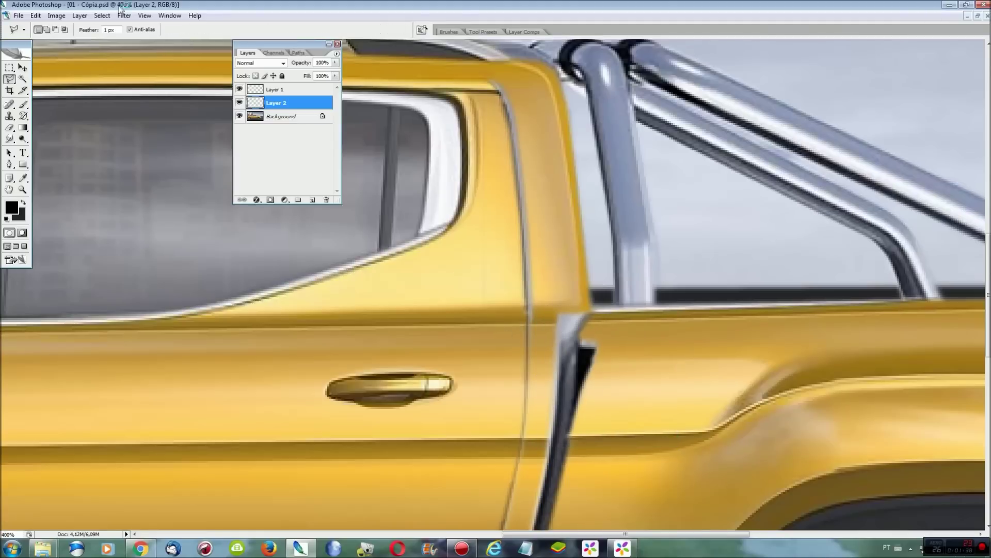
Toggle Layer 1 and Layer 2 visibility to compare, then merge the patch layers.
left_click(240, 89)
left_click(240, 89)
left_click(240, 102)
left_click(240, 103)
left_click(240, 103)
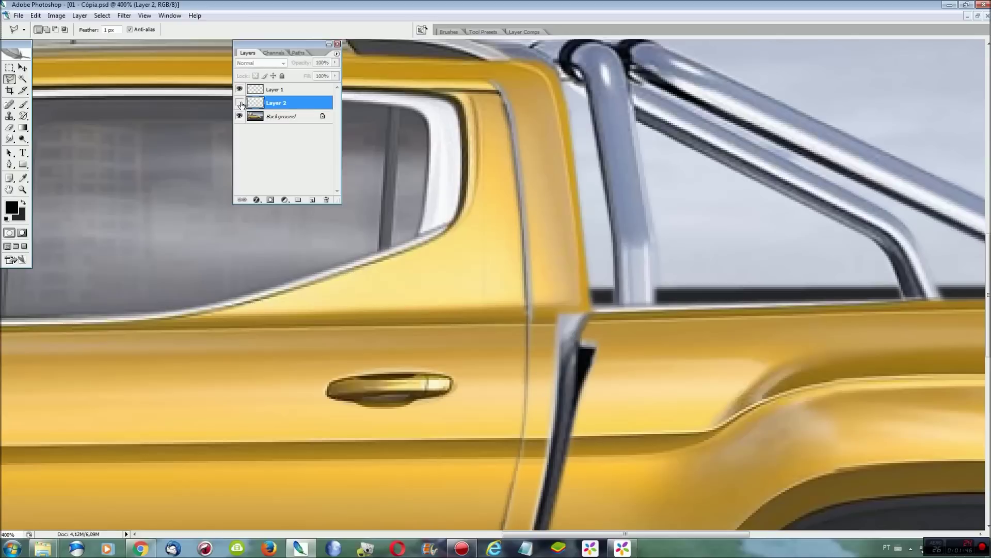
left_click(241, 103)
left_click(258, 91)
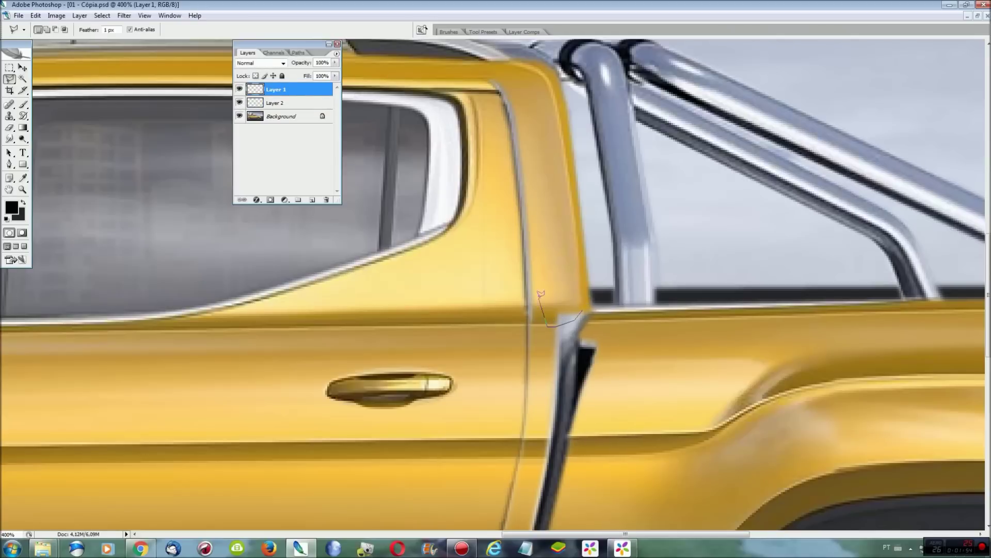
key("ctrl+shift+e")
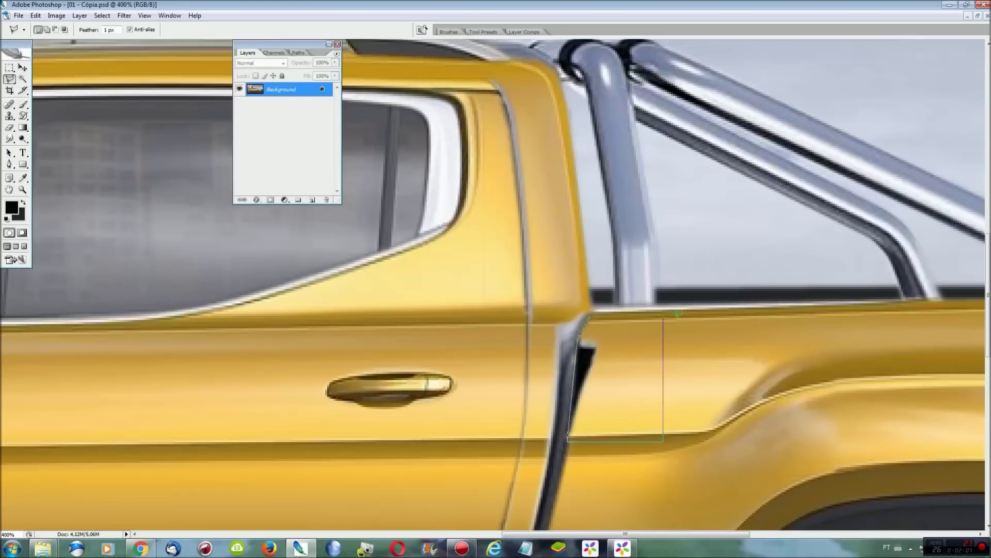
Lift the area to a new layer, narrow the dark pillar strip leftward, and fit the view.
key("ctrl+j")
key("ctrl+z")
key("ctrl+j")
left_click_drag(598, 316, 522, 369)
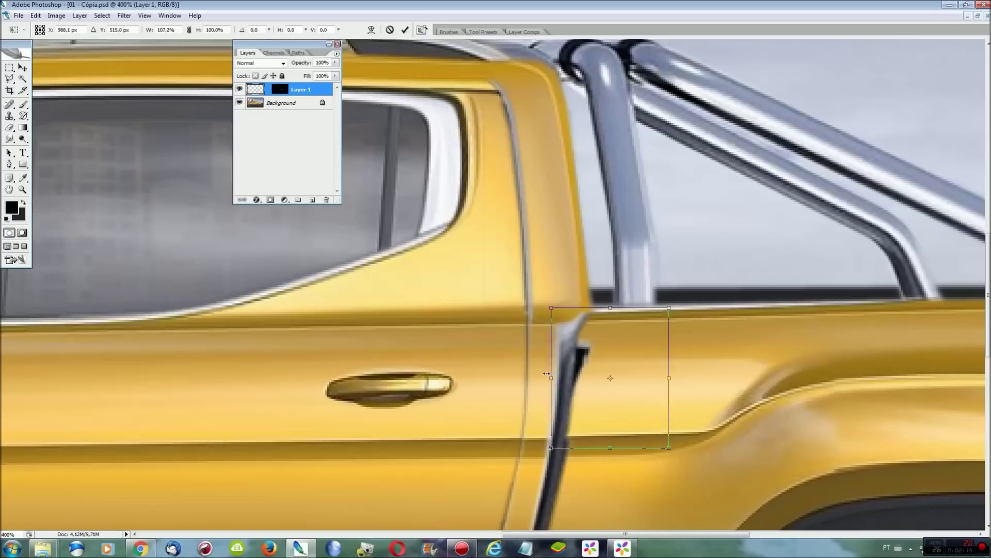
key("ctrl+0")
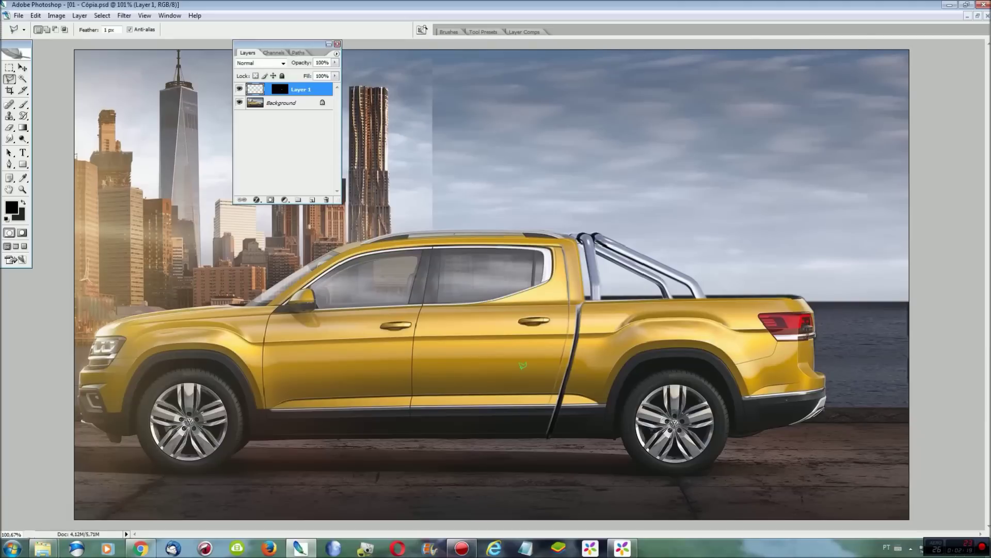
Merge the door patch down, close the Layers list, and deselect.
key("ctrl+e")
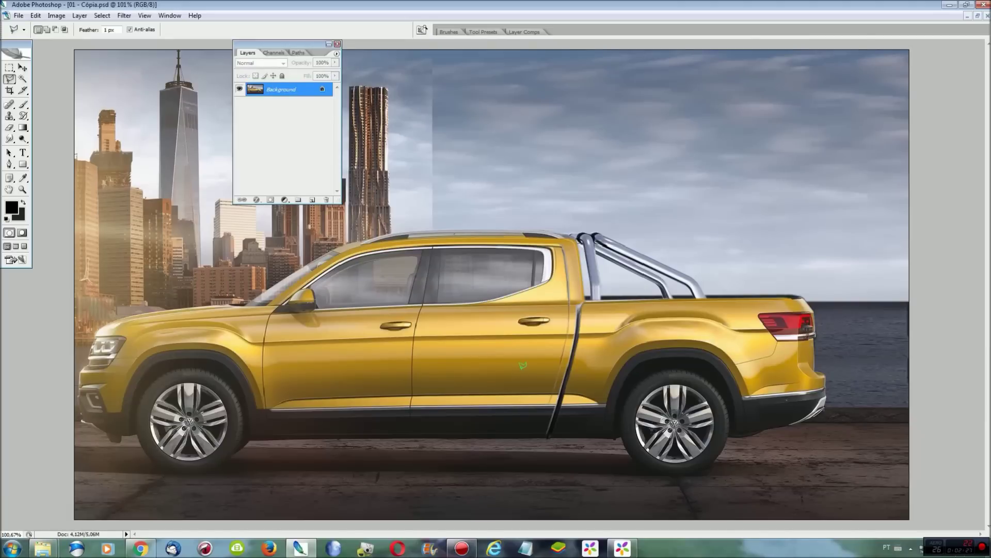
left_click(338, 45)
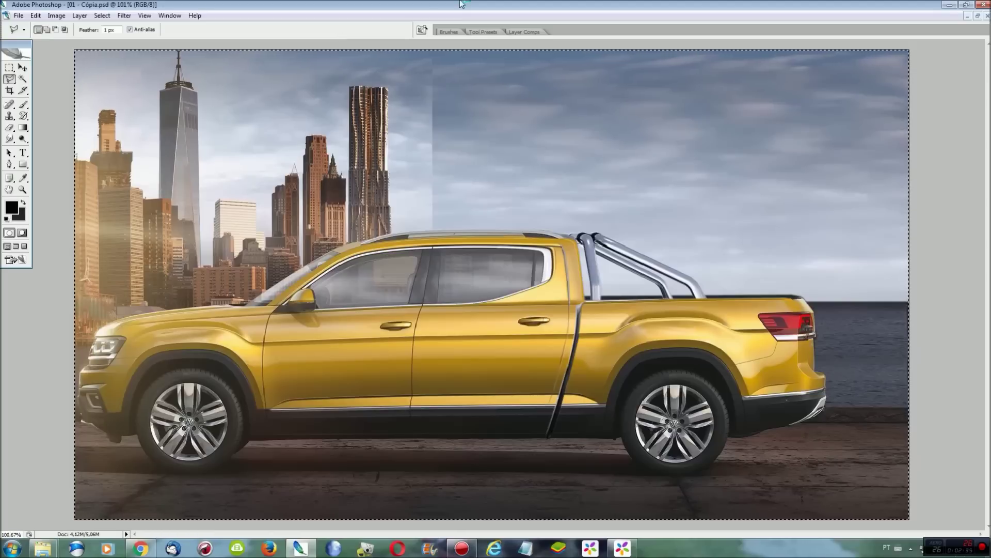
key("ctrl+d")
Cancel a stray lasso outline, fit the whole truck in view, and show the open-documents list.
key("ctrl+plus")
scroll(438, 107, "up", 3)
scroll(437, 104, "up", 3)
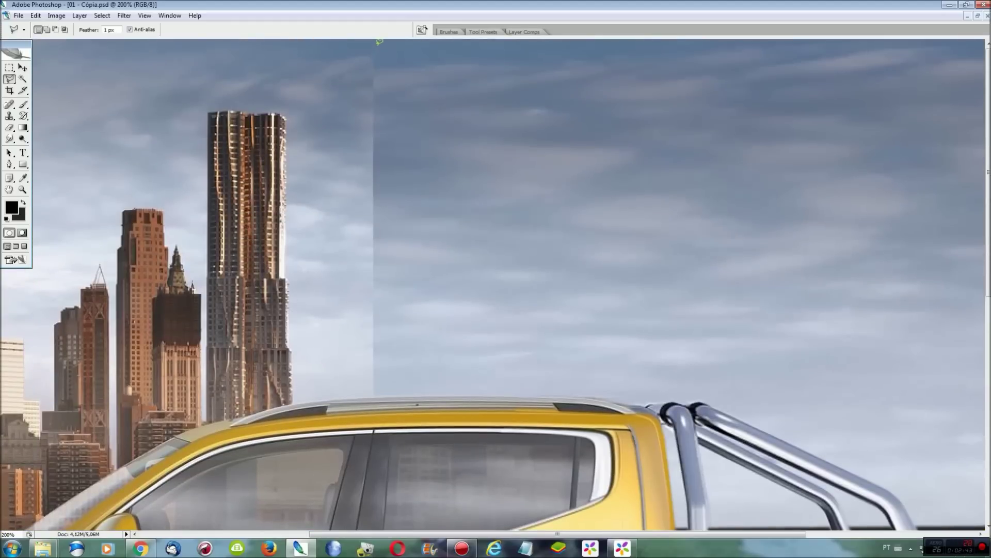
left_click(161, 456)
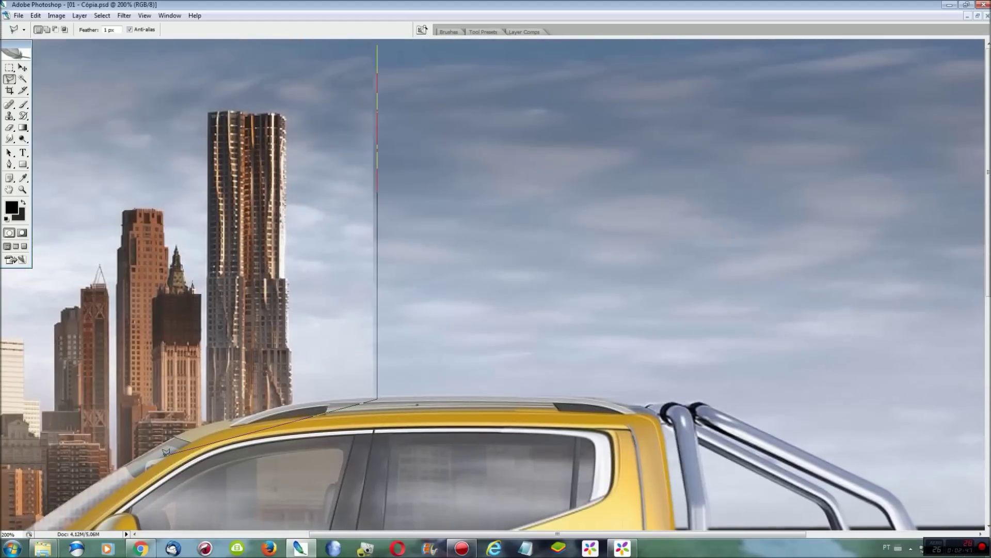
scroll(161, 456, "down", 9)
scroll(161, 456, "left", 3)
scroll(161, 456, "up", 9)
key("Escape")
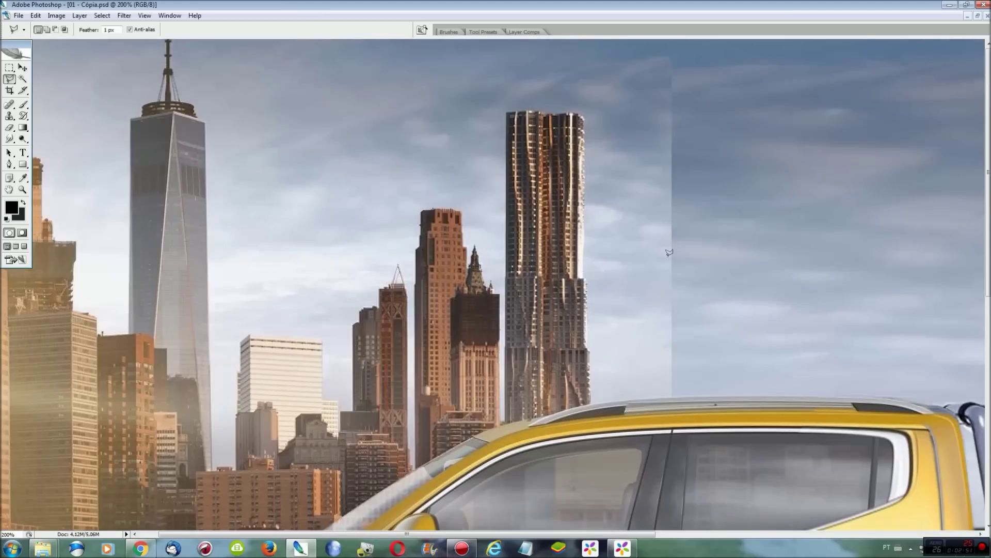
key("ctrl+0")
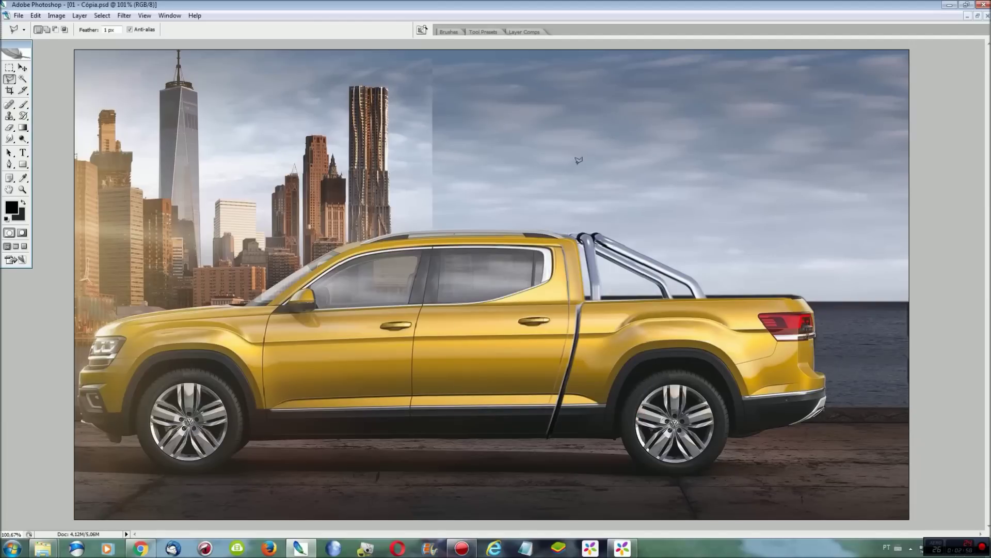
left_click(168, 15)
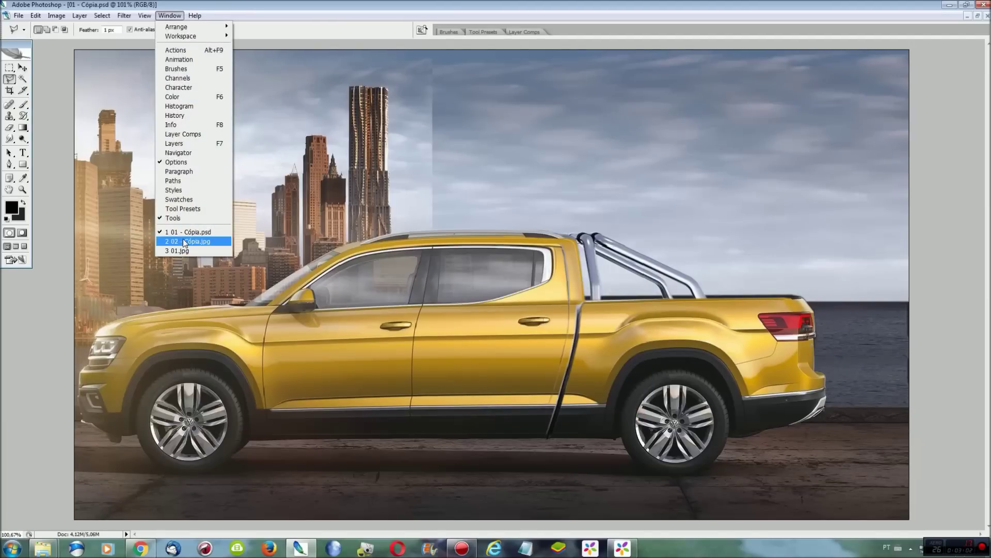
Switch to 02 - Cópia.jpg, zoom to 200% and clear the existing selection.
left_click(183, 241)
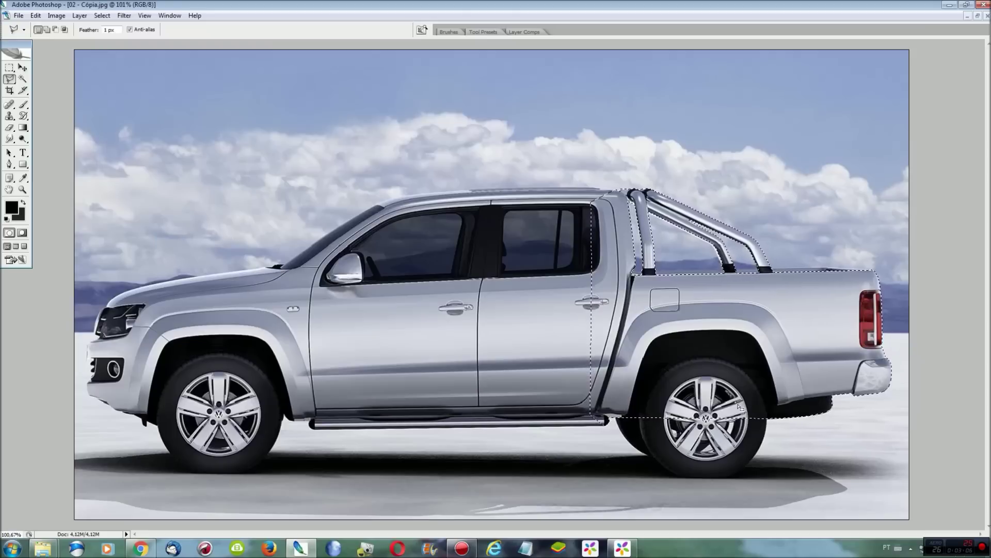
key("ctrl+plus")
scroll(496, 284, "down", 3)
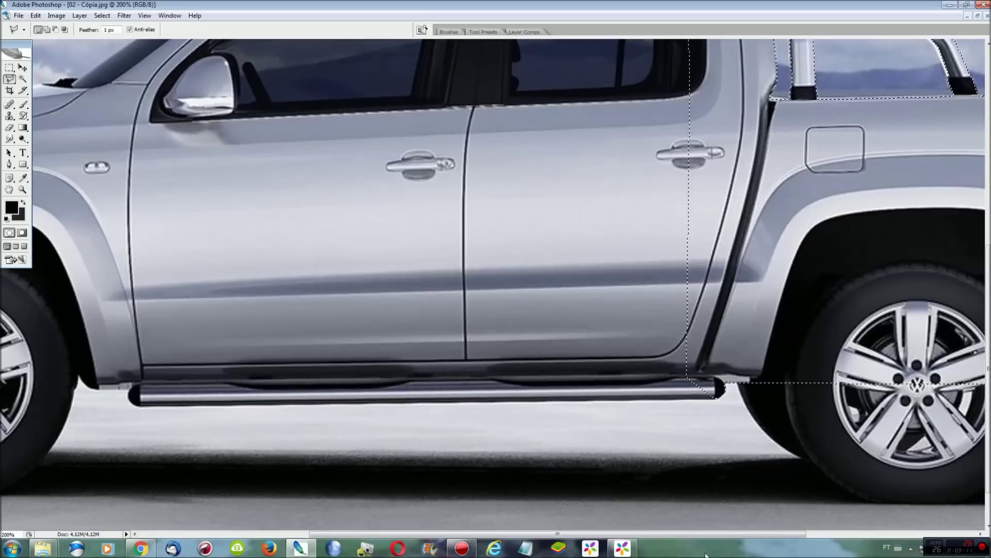
left_click_drag(573, 534, 718, 533)
key("ctrl+d")
Draw an elliptical selection around the silver pickup's rear tyre.
left_click_drag(9, 68, 47, 77)
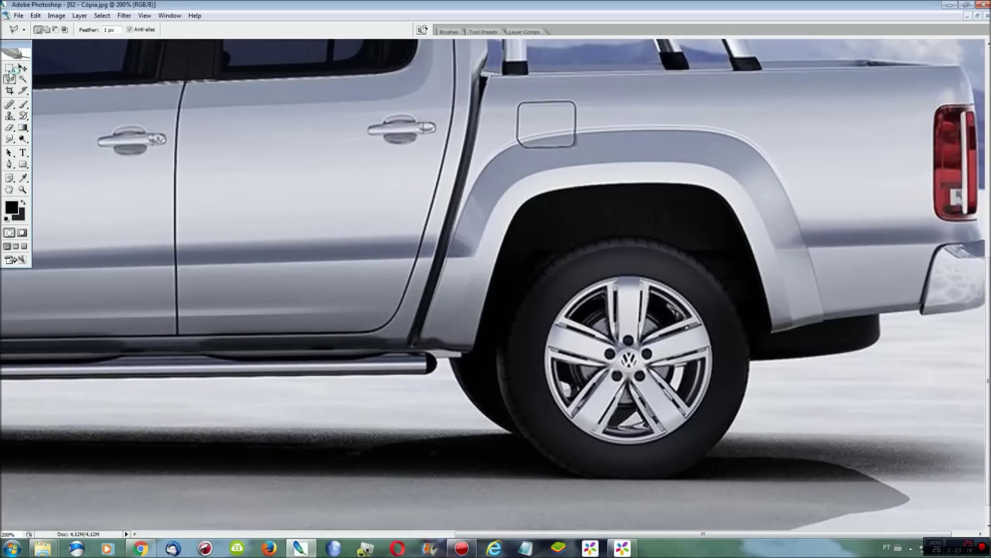
key("ctrl+plus")
scroll(621, 355, "down", 2)
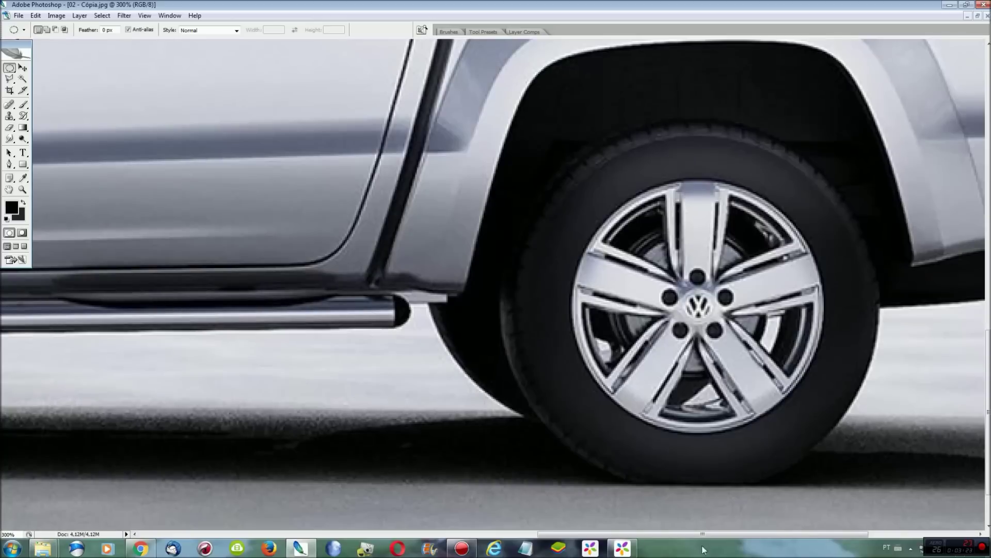
mouse_move(584, 428)
left_mouse_down()
mouse_move(522, 497)
mouse_move(499, 487)
left_mouse_up()
scroll(499, 487, "up", 2)
scroll(499, 487, "up", 2)
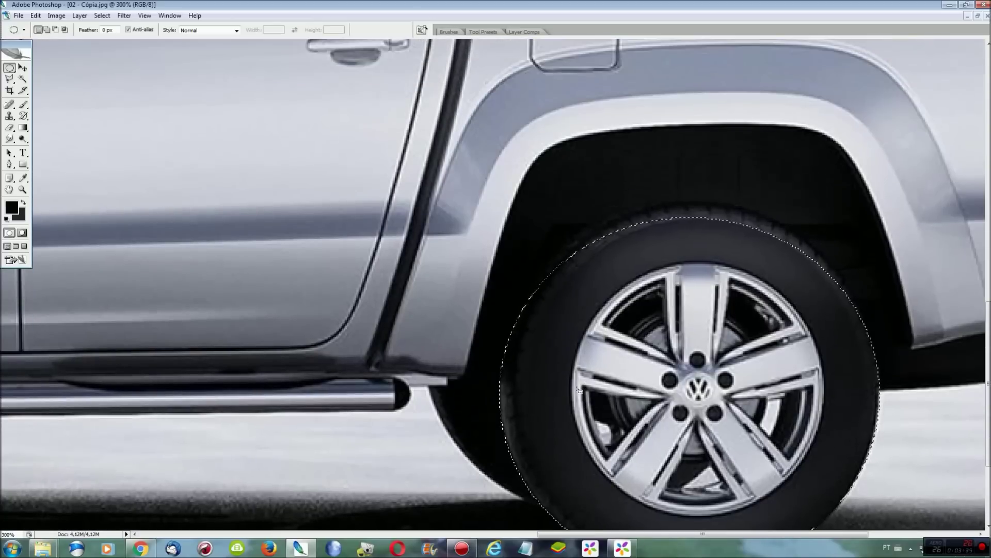
Start a polygonal lasso outline of the rear bed along its side and rail.
key("l")
left_click(544, 393)
left_click(368, 367)
scroll(424, 42, "up", 5)
left_click(476, 228)
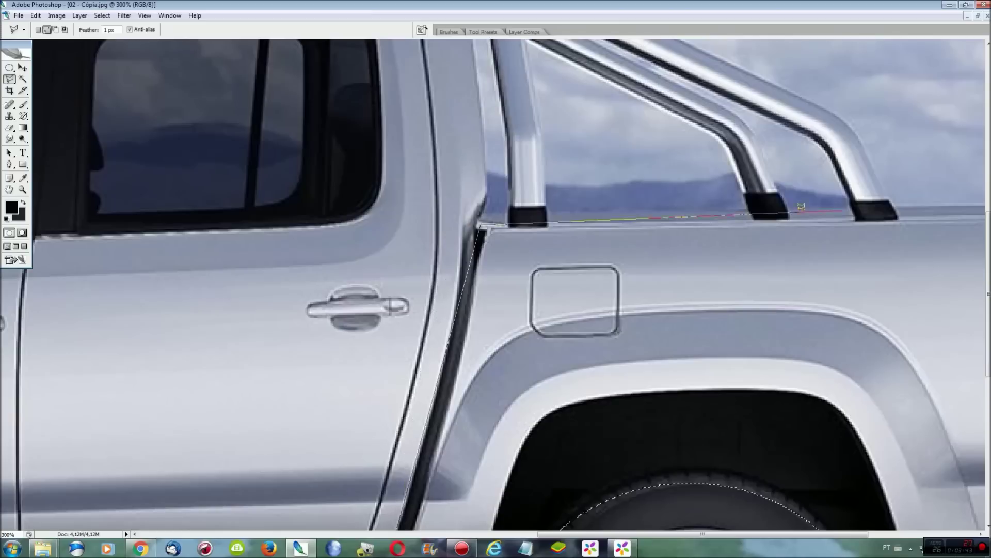
scroll(475, 228, "right", 5)
left_click(759, 205)
Close the bed outline around the taillight and bumper, copy it, and return to 01 - Cópia.psd.
left_click(900, 212)
left_click(923, 446)
left_click(951, 498)
scroll(951, 498, "down", 3)
left_click(938, 417)
double_click(577, 498)
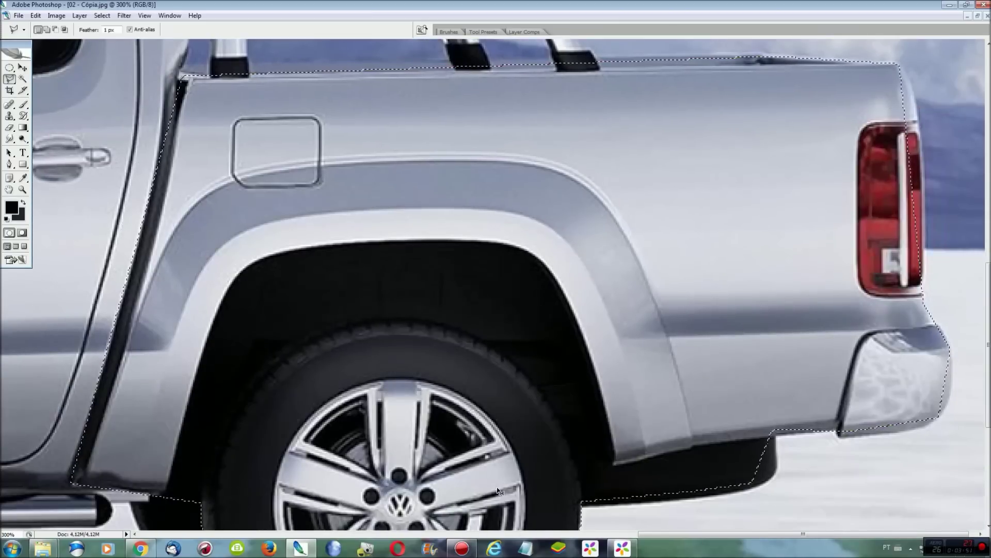
key("ctrl+0")
left_click(170, 16)
left_click(191, 232)
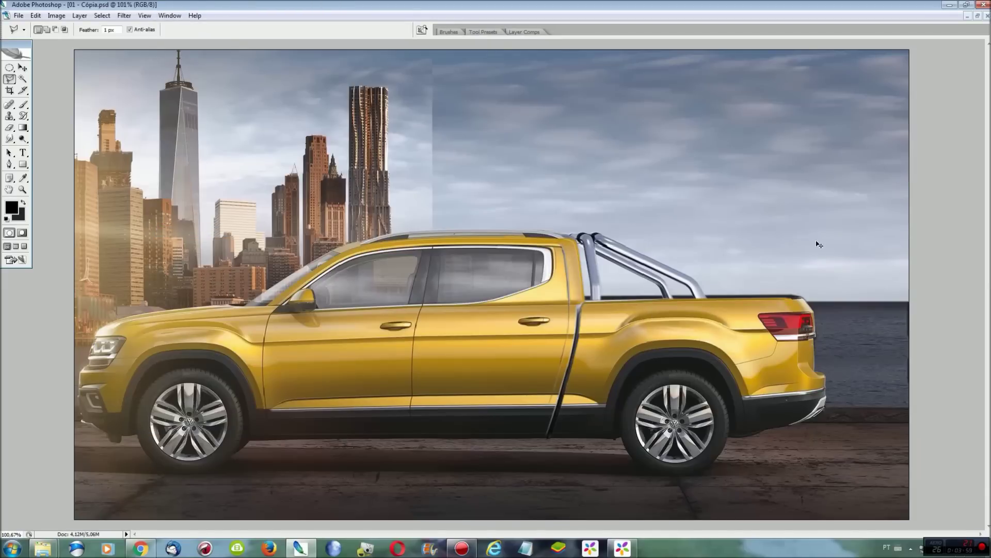
Paste the silver rear bed, scale it to 98% and slide it against the yellow truck's cab.
key("ctrl+v")
key("ctrl+t")
mouse_move(540, 220)
left_mouse_down()
mouse_move(757, 351)
mouse_move(742, 333)
left_mouse_up()
left_click_drag(843, 291, 836, 292)
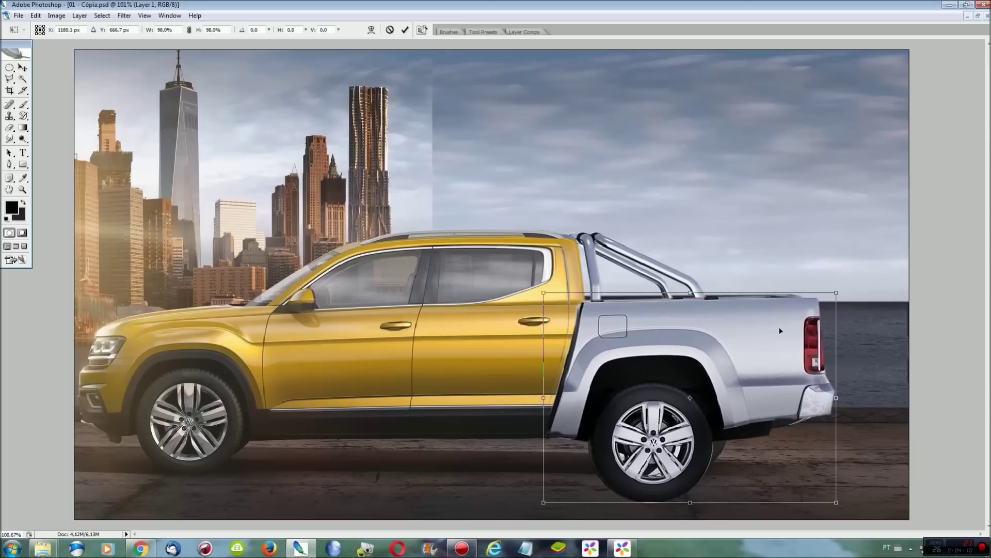
mouse_move(781, 330)
left_mouse_down()
mouse_move(843, 281)
mouse_move(810, 332)
left_mouse_up()
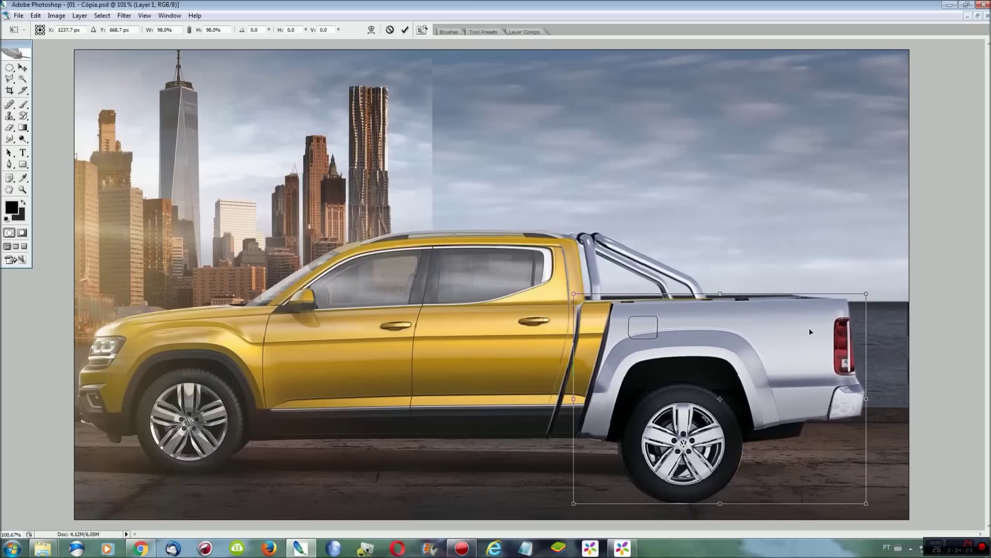
key("Return")
key("l")
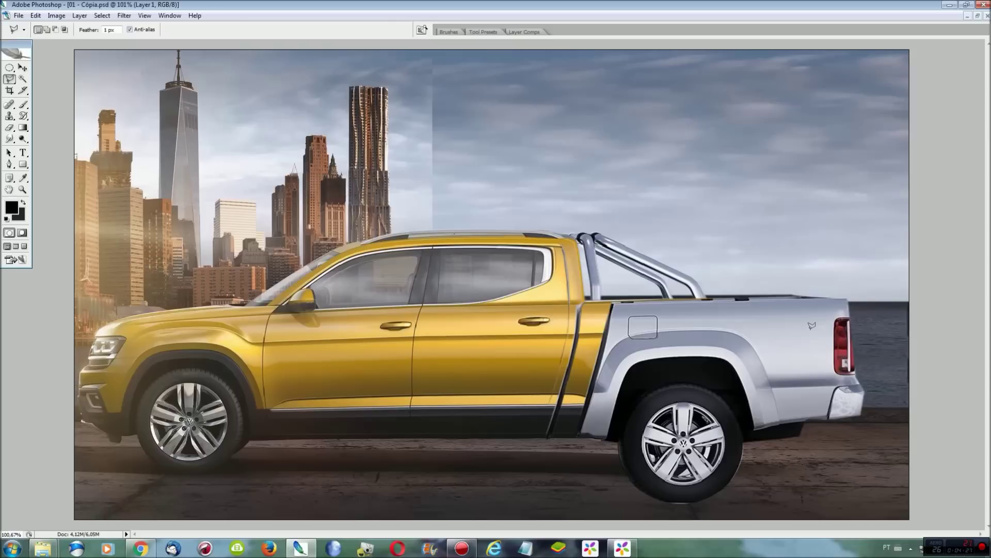
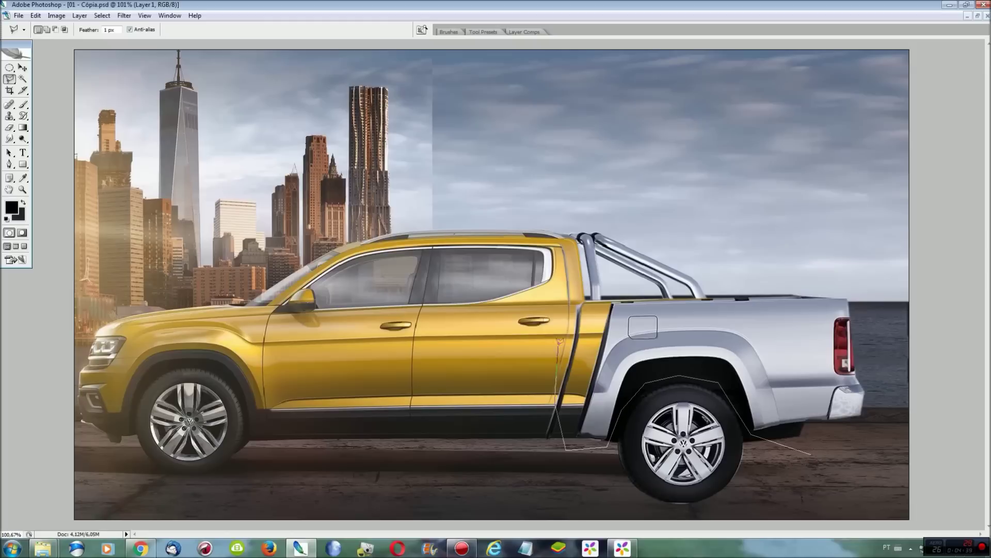
Outline the silver rear section on Layer 1 with the Polygonal Lasso, delete it, and deselect.
left_click(806, 278)
left_click(866, 300)
left_click(880, 362)
left_click(872, 438)
left_click(810, 453)
key("Delete")
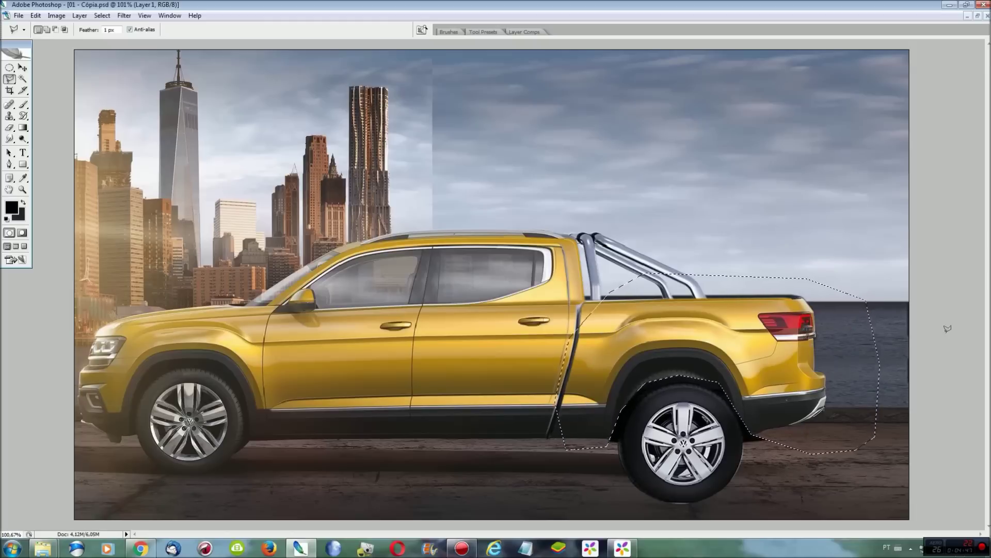
key("ctrl+d")
Hide Layer 1, make Background the active layer, and zoom to 300% on the wheels.
key("F7")
left_click(239, 89)
left_click(289, 103)
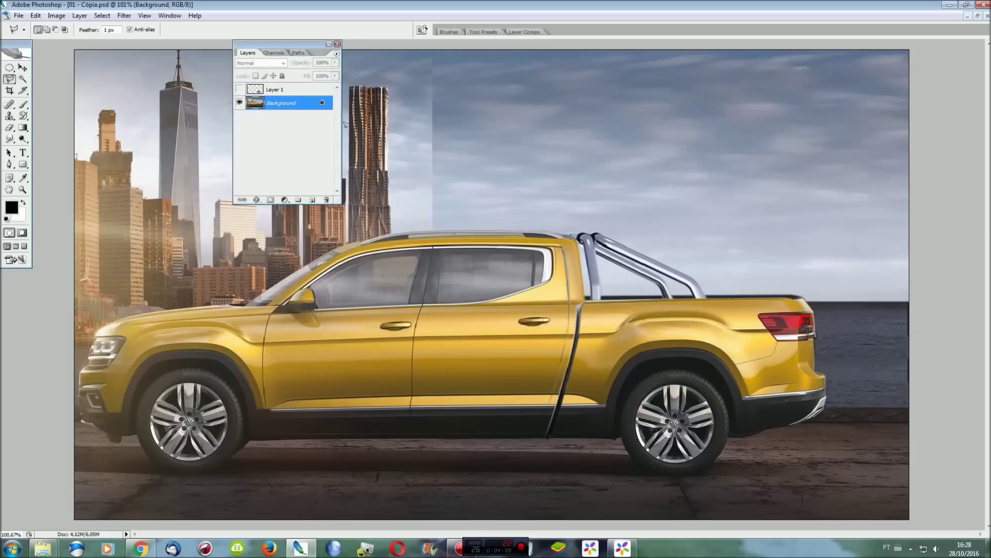
key("ctrl+plus")
key("ctrl+plus")
scroll(574, 129, "down", 1)
scroll(573, 129, "down", 4)
scroll(939, 188, "right", 5)
scroll(939, 188, "down", 2)
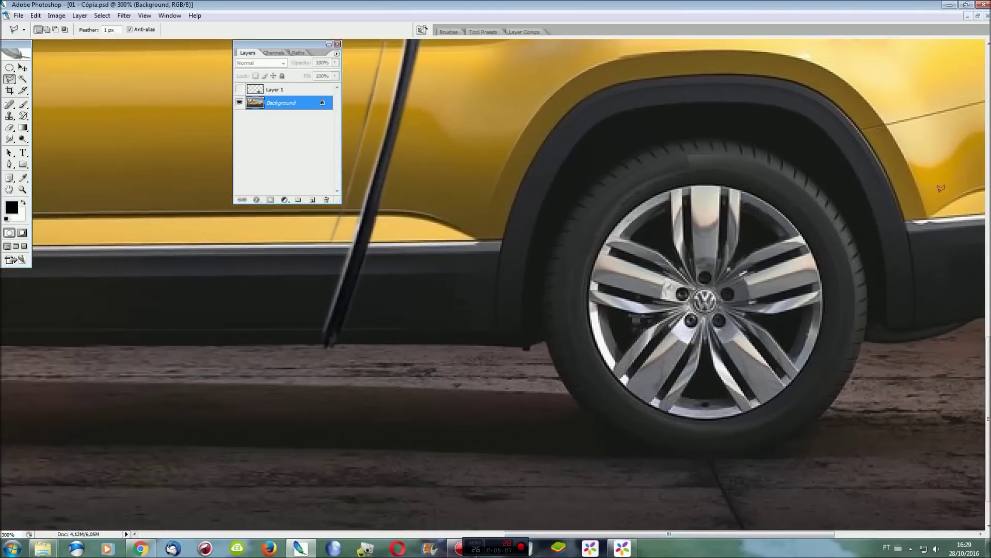
scroll(939, 187, "up", 1)
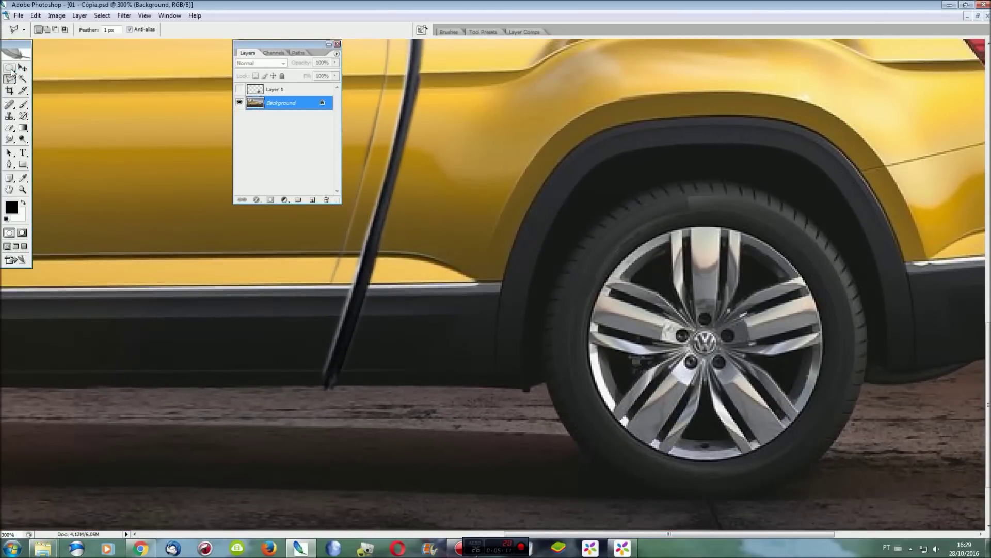
Select the rear wheel with an elliptical marquee, then stretch it to cover the whole tyre.
left_click(9, 68)
left_click(43, 81)
scroll(584, 449, "down", 1)
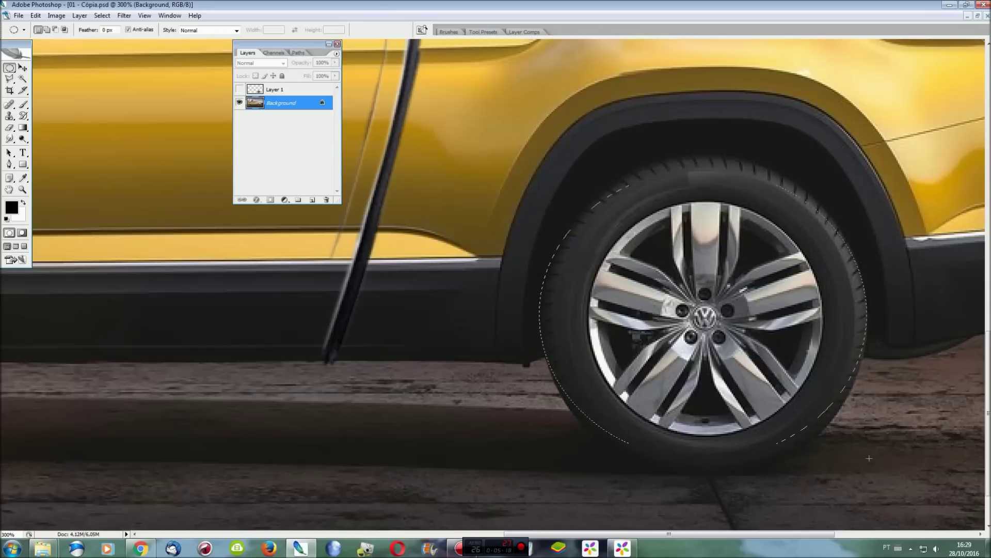
left_click_drag(735, 468, 870, 459)
right_click(728, 312)
left_click(795, 434)
left_click_drag(762, 462, 762, 480)
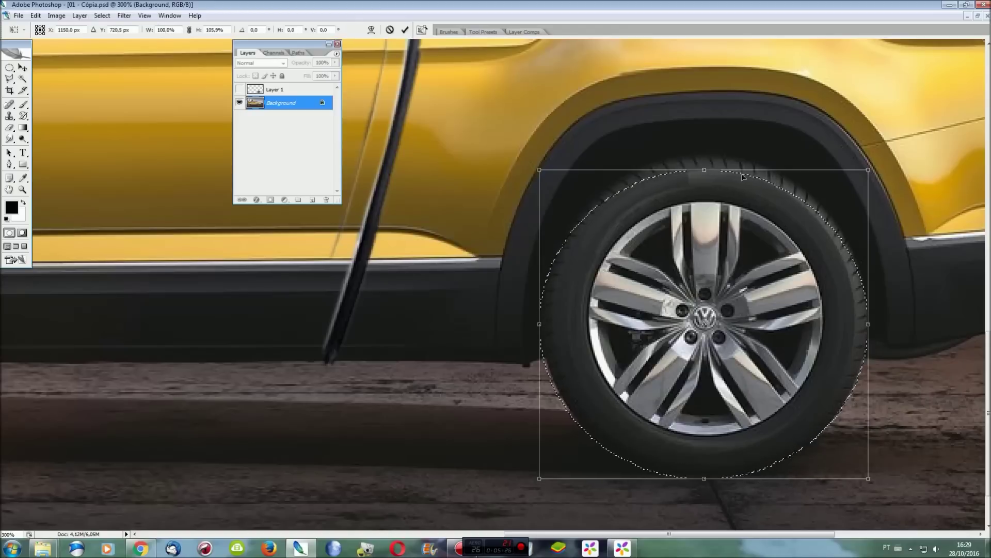
left_click_drag(704, 169, 704, 150)
key("Return")
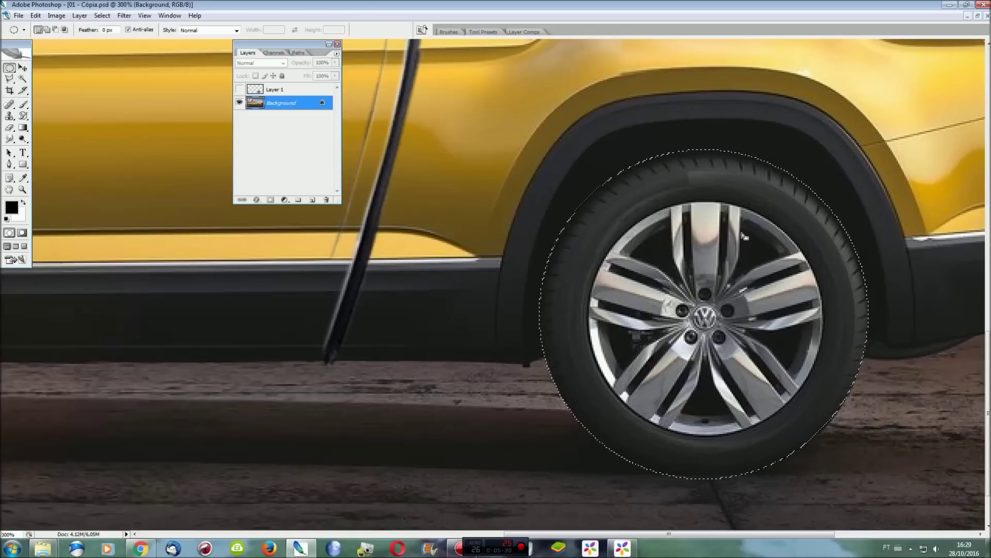
Add the rear wheel arch down to the ground line to the selection.
scroll(800, 284, "down", 1)
key("l")
left_click(862, 332)
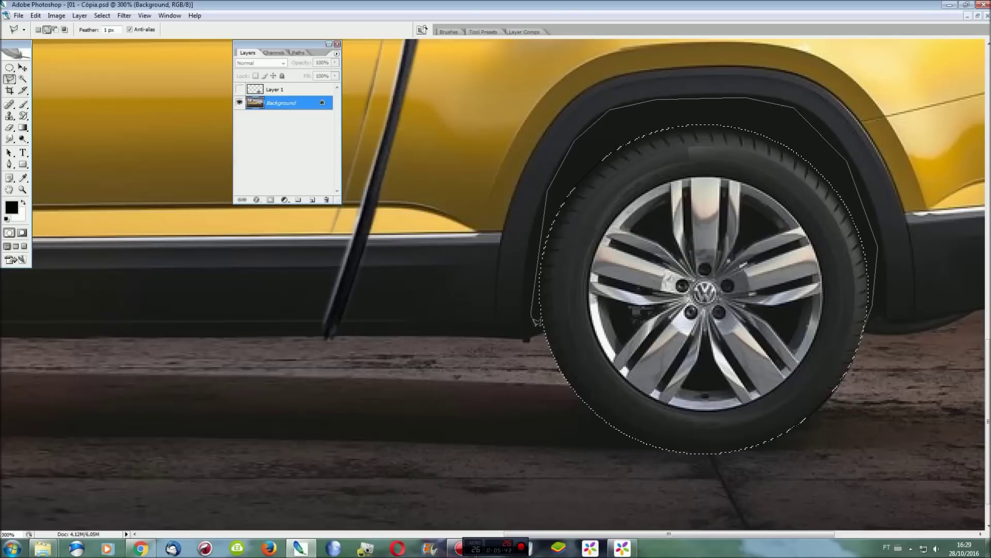
left_click(557, 347)
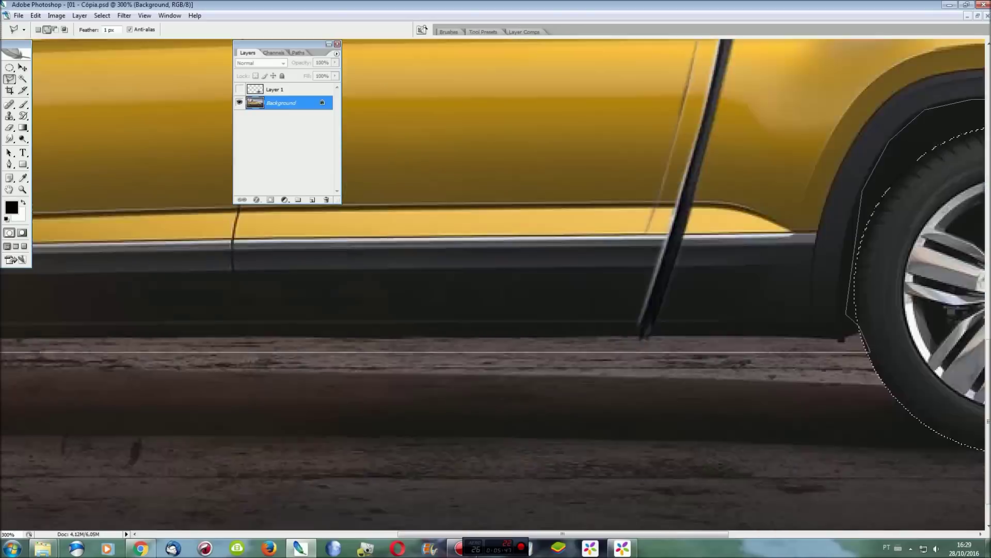
left_click(1, 351)
key("ctrl+minus")
key("ctrl+minus")
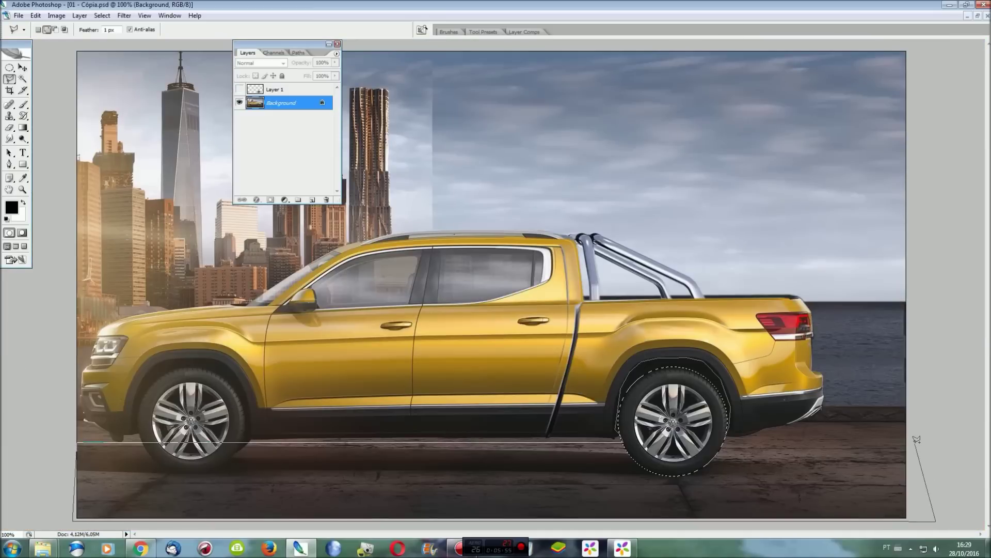
key("Escape")
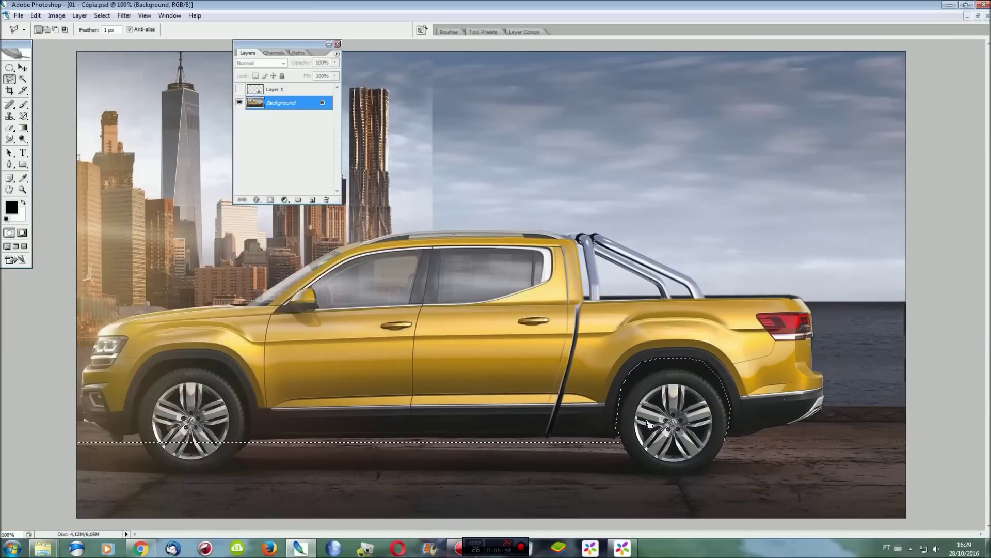
Add the front wheel arch to the selection and fit the image in the window.
key("ctrl+plus")
key("ctrl+plus")
scroll(496, 284, "left", 10)
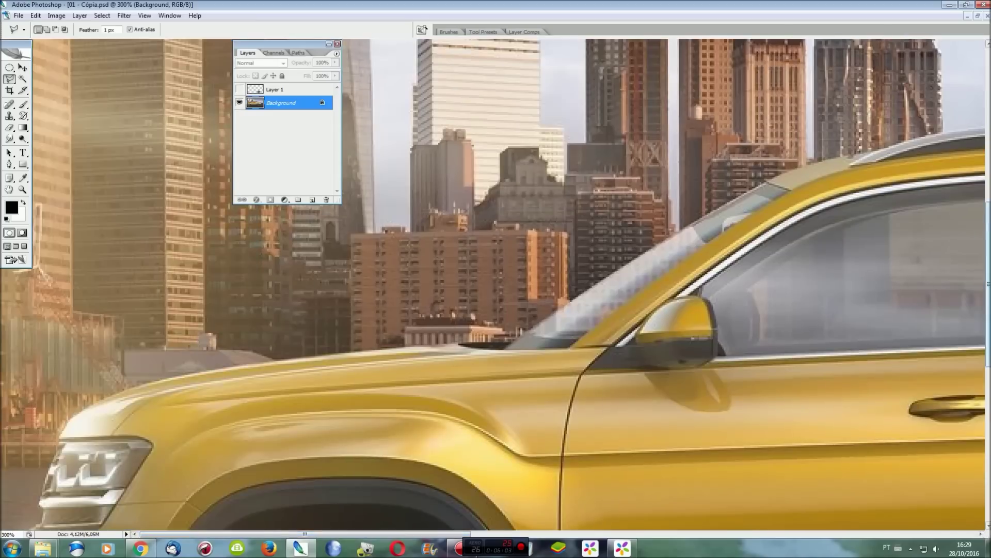
scroll(495, 284, "down", 5)
left_click(503, 373, "shift")
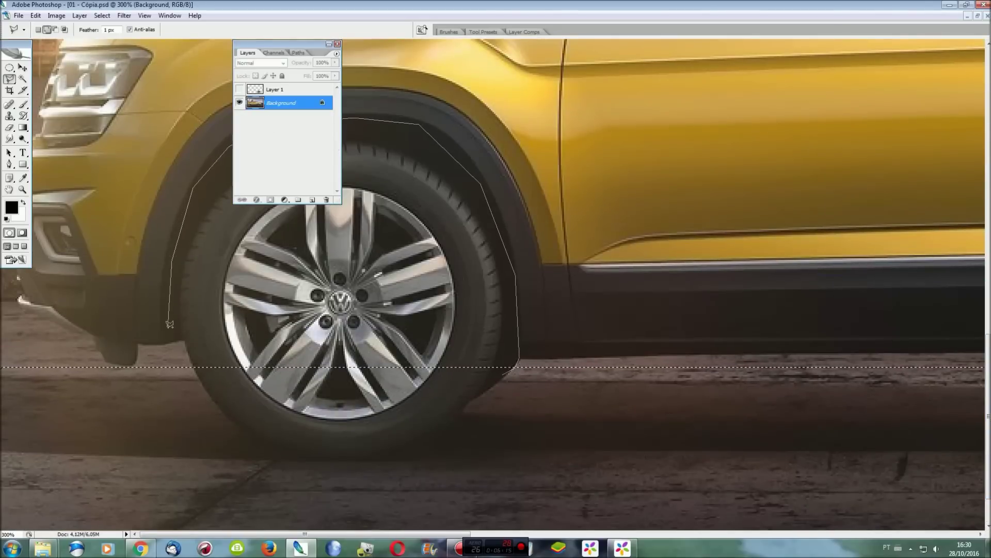
double_click(285, 399)
key("ctrl+0")
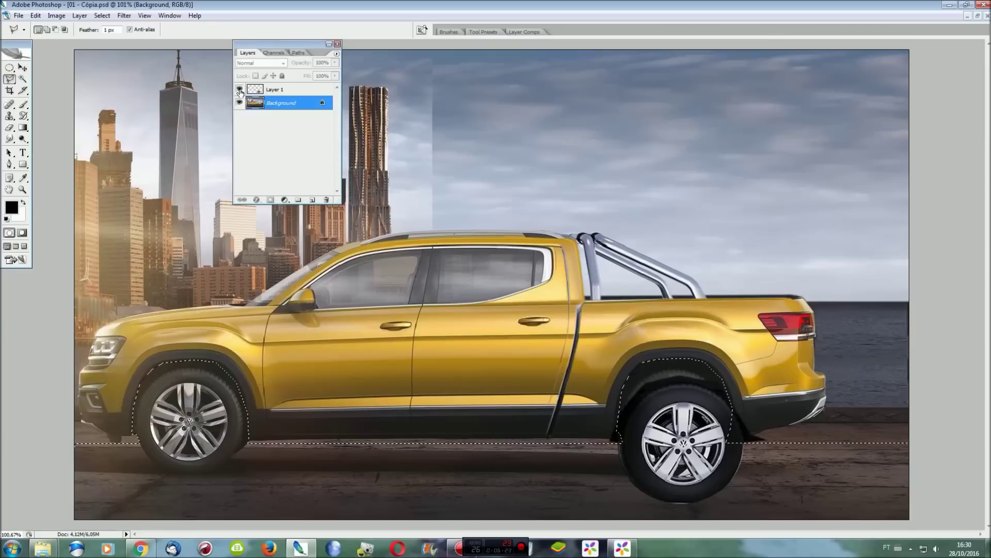
Copy the selected wheels to Layer 2, nudge them lower, and hide Layer 1.
key("ctrl+j")
key("ctrl+t")
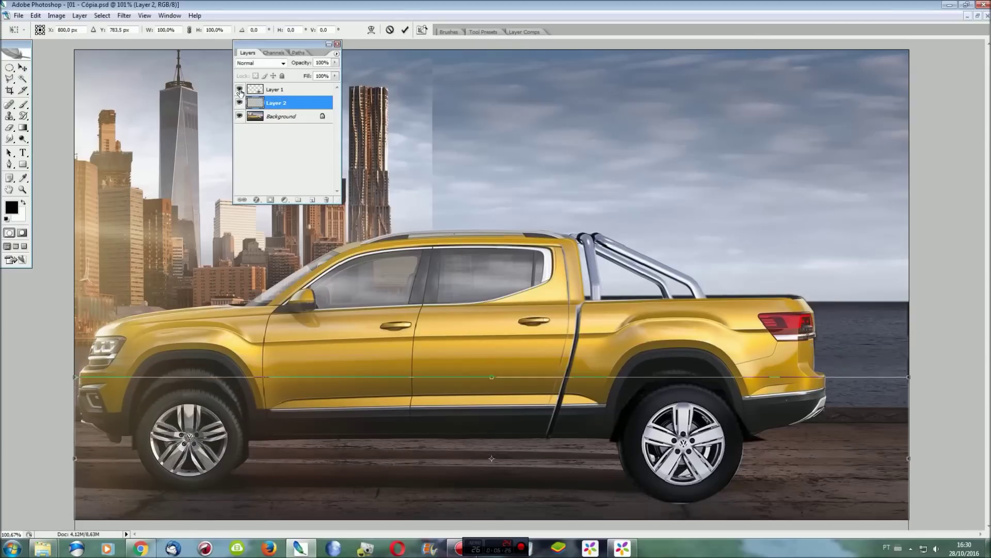
key("Down")
key("Down")
key("Down")
key("Down")
key("Down")
key("Down")
key("Down")
key("Down")
key("Down")
key("Up")
key("Up")
key("Return")
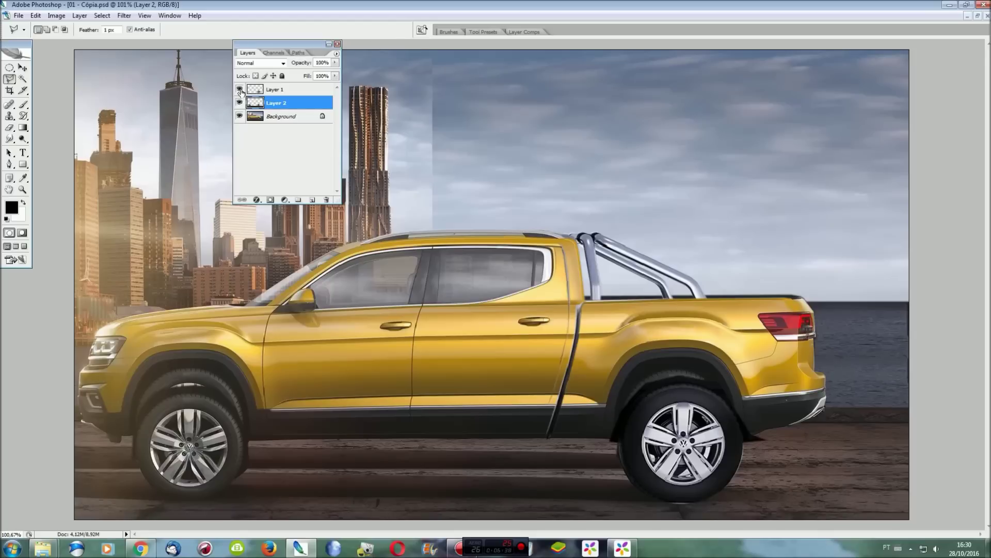
left_click(239, 89)
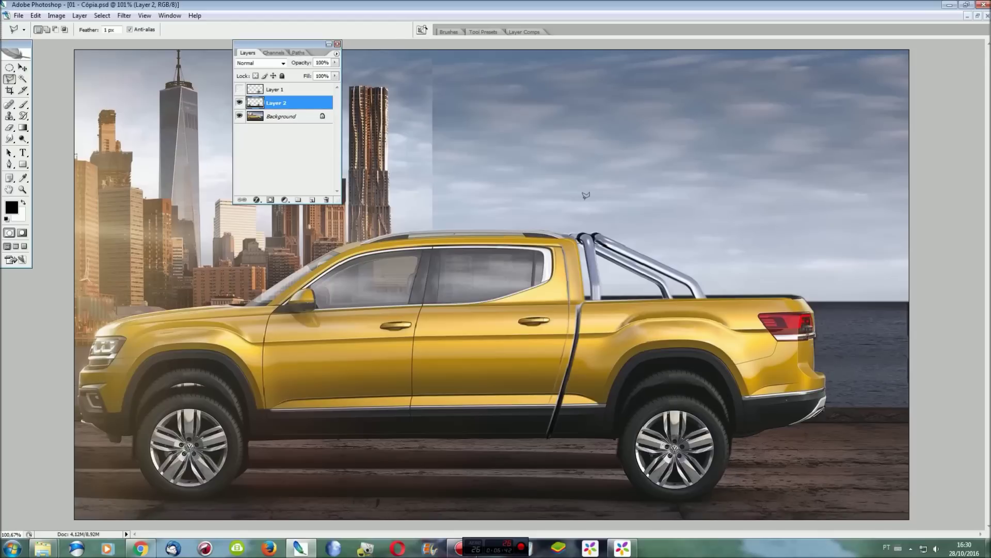
Raise the Layer 2 wheels slightly with Shift+Up and fit the image in view.
key("ctrl+plus")
key("ctrl+plus")
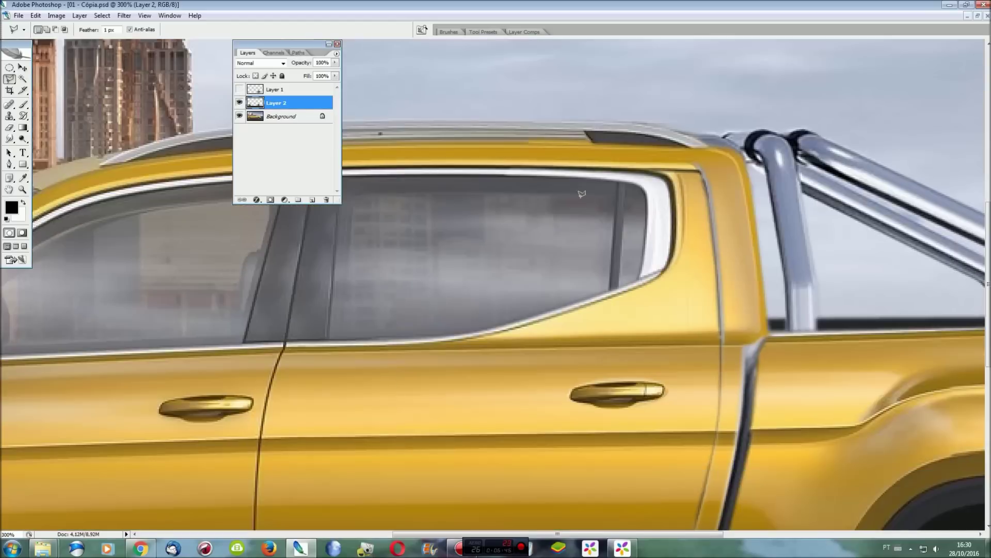
scroll(609, 361, "down", 5)
mouse_move(635, 537)
left_mouse_down()
mouse_move(812, 539)
mouse_move(783, 536)
left_mouse_up()
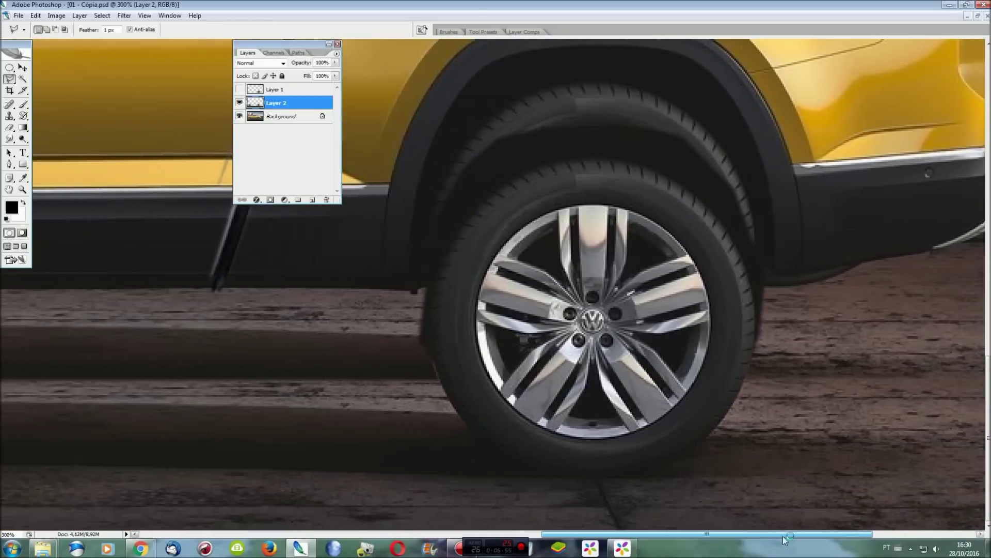
key("ctrl+t")
key("shift+Up")
key("shift+Up")
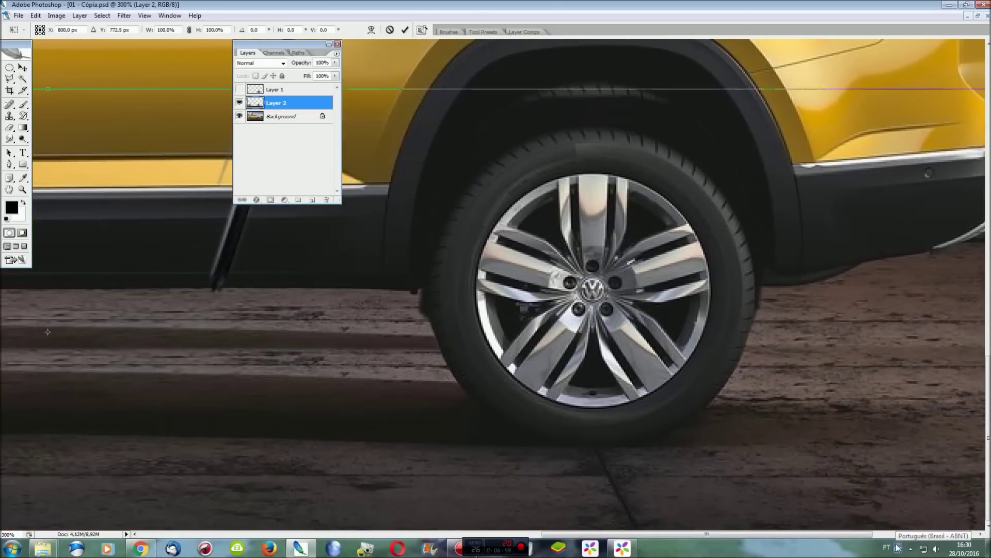
key("Return")
key("ctrl+0")
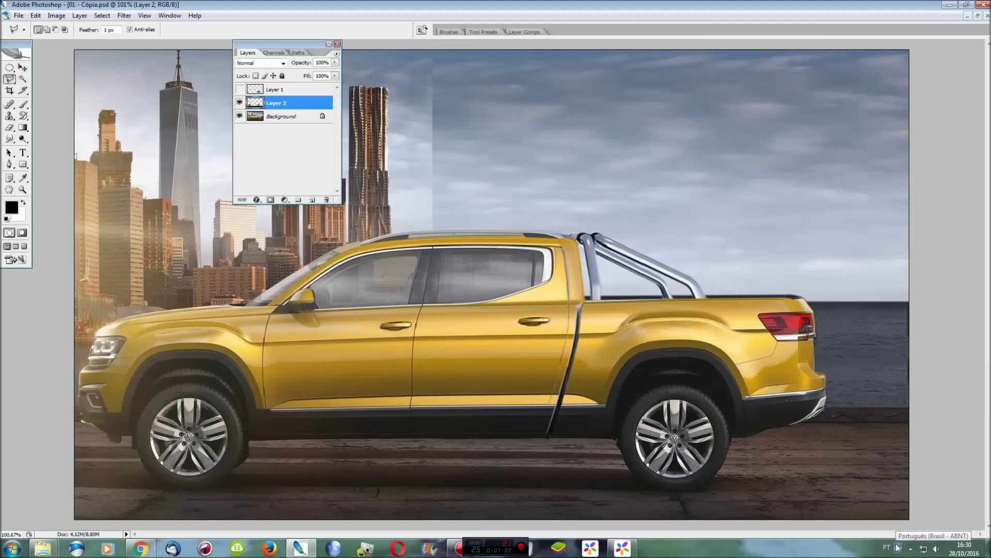
At 400% zoom, smudge the light tread in the rear and front arches into shadow.
key("ctrl+plus")
key("ctrl+plus")
key("ctrl+plus")
scroll(619, 532, "right", 10)
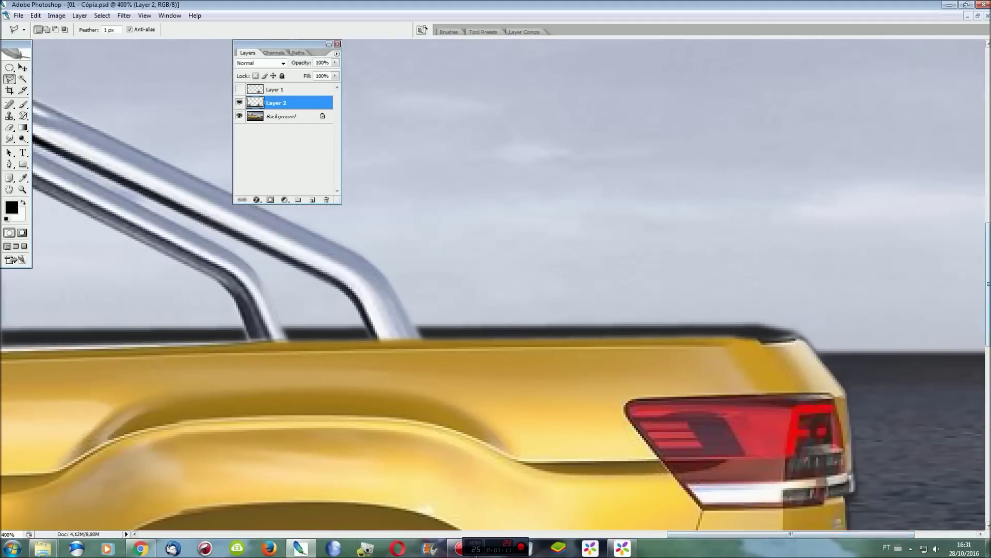
scroll(722, 537, "down", 5)
scroll(721, 537, "left", 5)
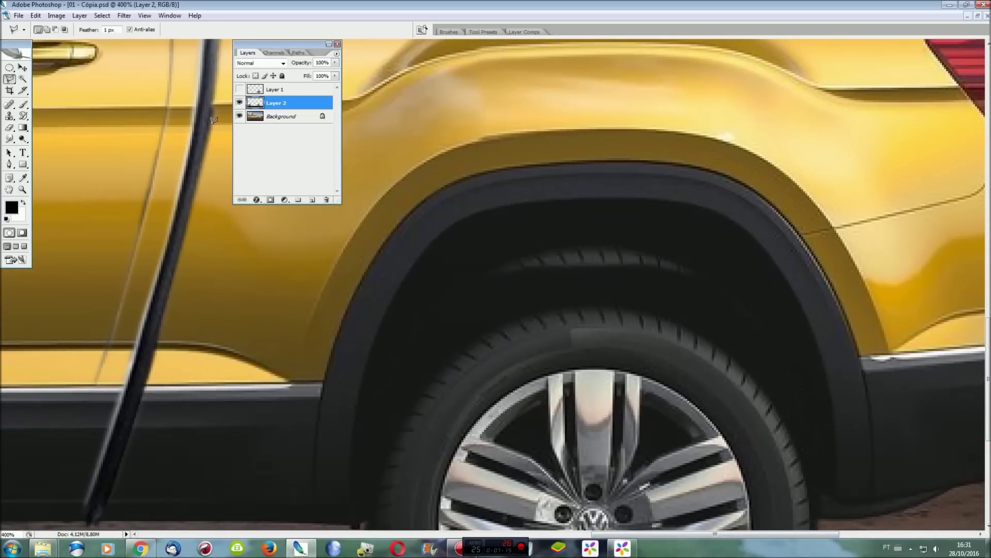
key("r")
mouse_move(530, 245)
left_mouse_down()
mouse_move(571, 258)
mouse_move(627, 239)
mouse_move(692, 277)
left_mouse_up()
scroll(709, 381, "down", 5)
left_click_drag(715, 534, 263, 534)
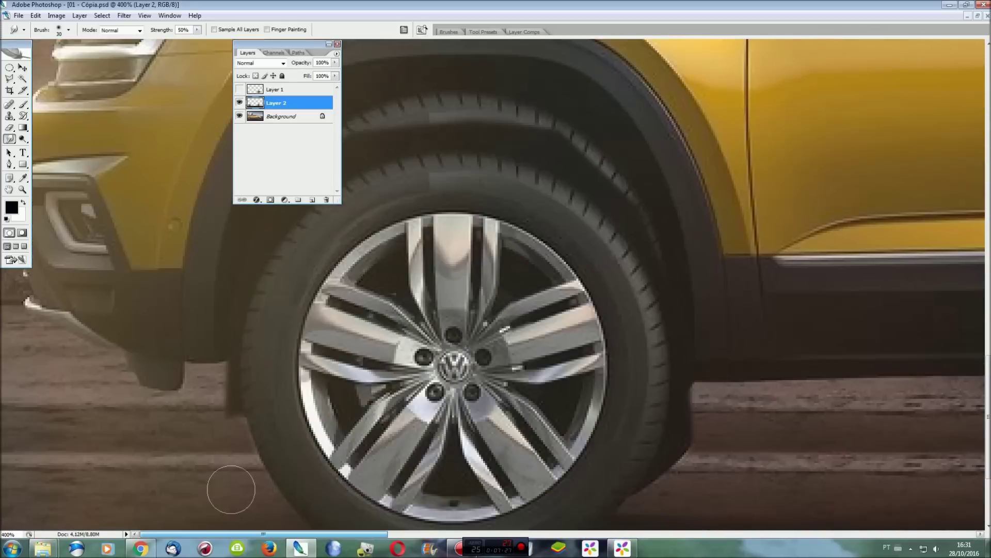
scroll(483, 262, "up", 5)
mouse_move(294, 294)
left_mouse_down()
mouse_move(350, 270)
mouse_move(425, 268)
mouse_move(458, 243)
mouse_move(513, 255)
mouse_move(612, 314)
mouse_move(666, 405)
left_mouse_up()
Cancel an unfinished lasso outline and fit the whole image in the window.
scroll(681, 361, "down", 4)
scroll(693, 327, "down", 4)
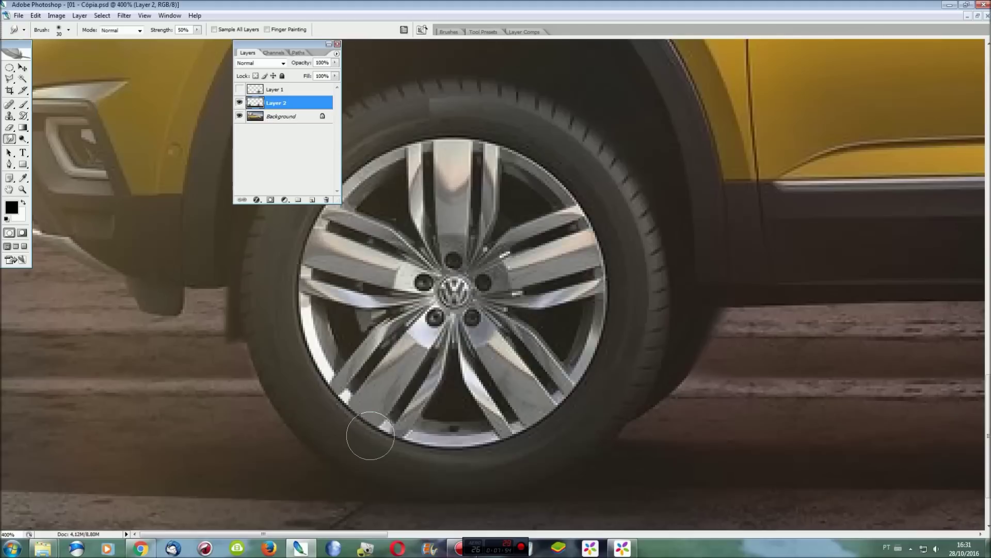
key("l")
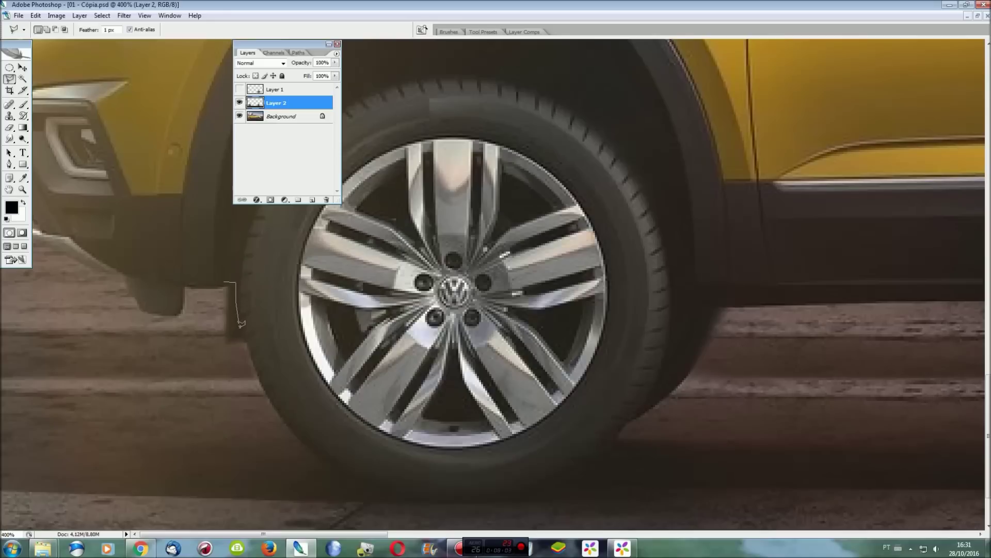
key("Escape")
key("ctrl+0")
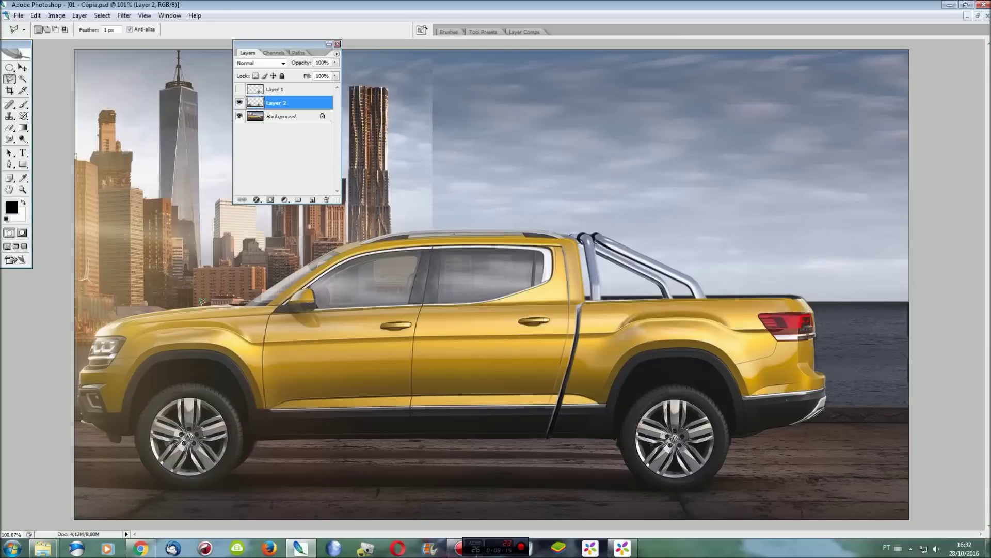
Inspect the lower rear door at 400%, then bring up Layer 1's context menu.
key("ctrl+plus")
key("ctrl+plus")
key("ctrl+plus")
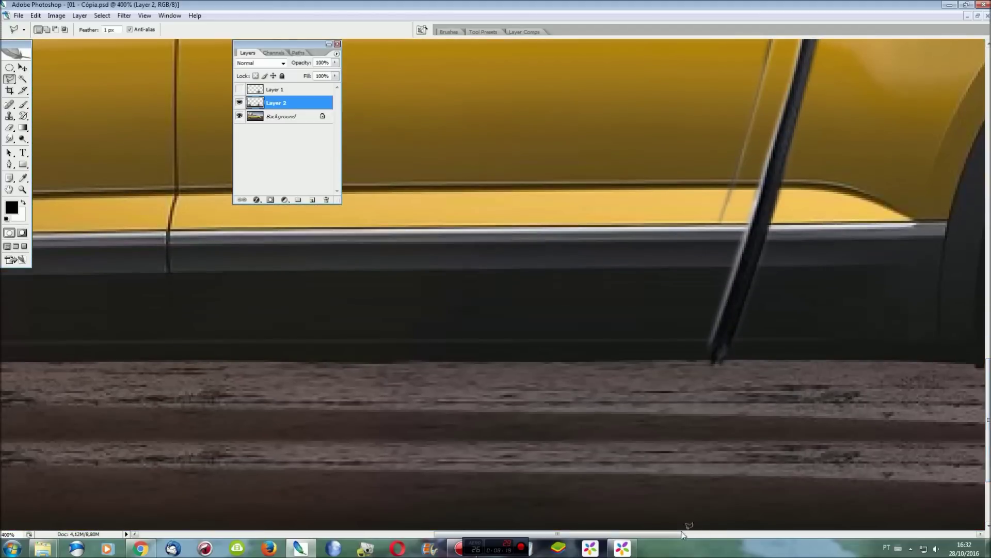
scroll(698, 524, "right", 5)
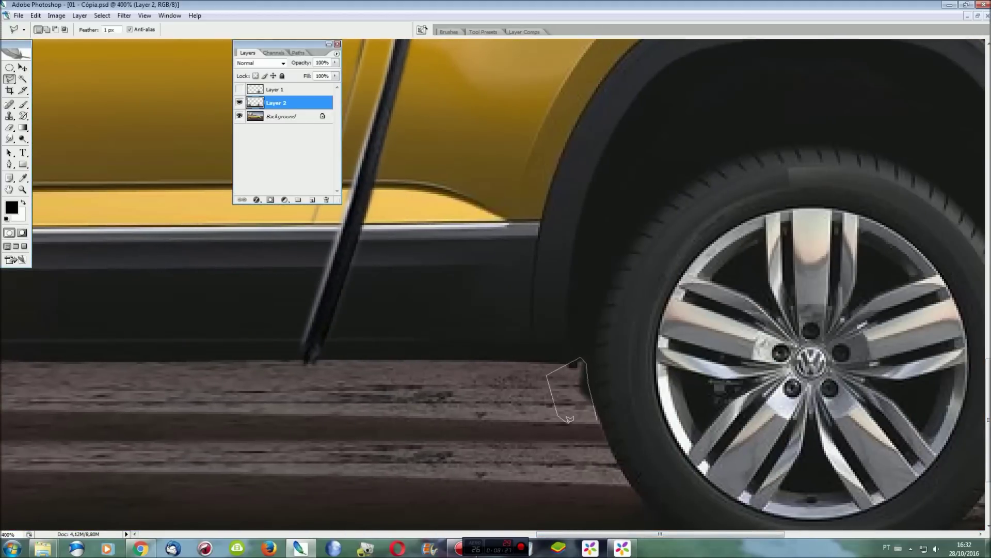
key("ctrl+0")
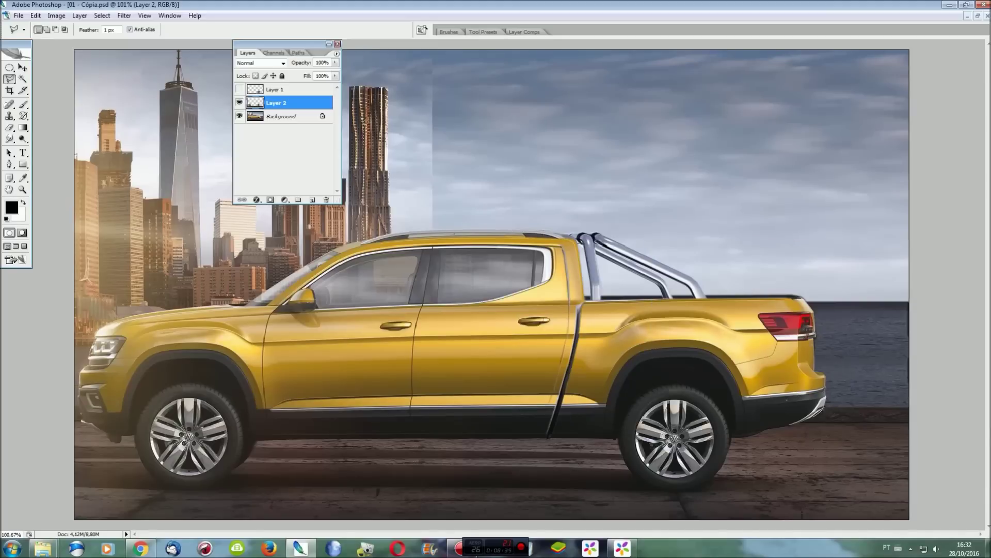
right_click(247, 88)
left_click(253, 89)
right_click(254, 88)
left_click(243, 93)
right_click(255, 90)
right_click(273, 89)
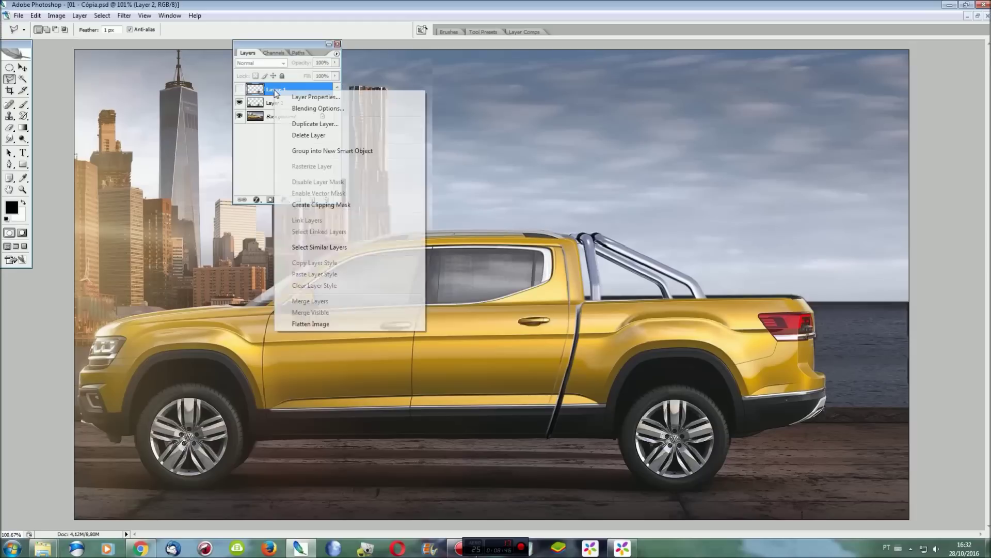
Delete Layer 1, close the Layers palette, and flatten the image.
left_click(333, 145)
left_click(454, 204)
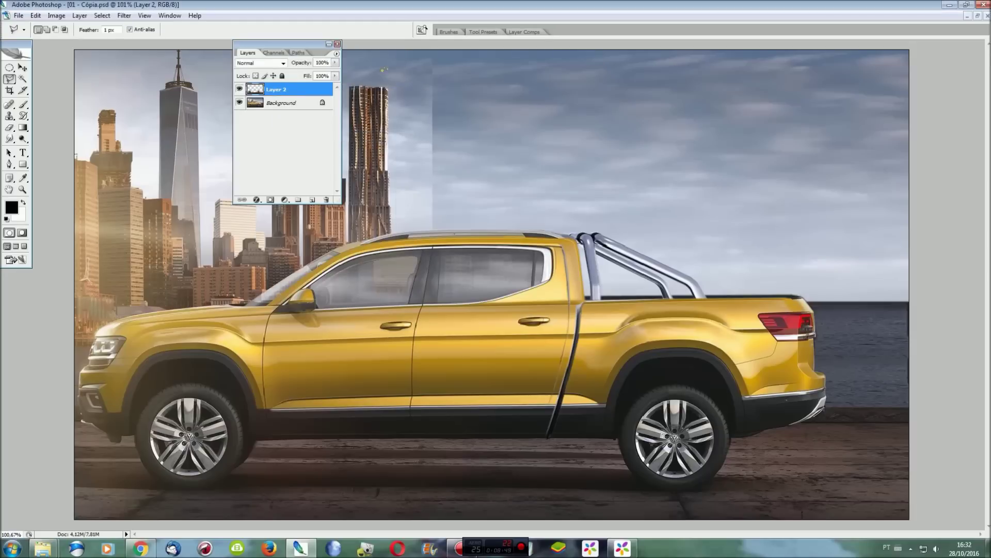
left_click(337, 44)
key("ctrl+shift+e")
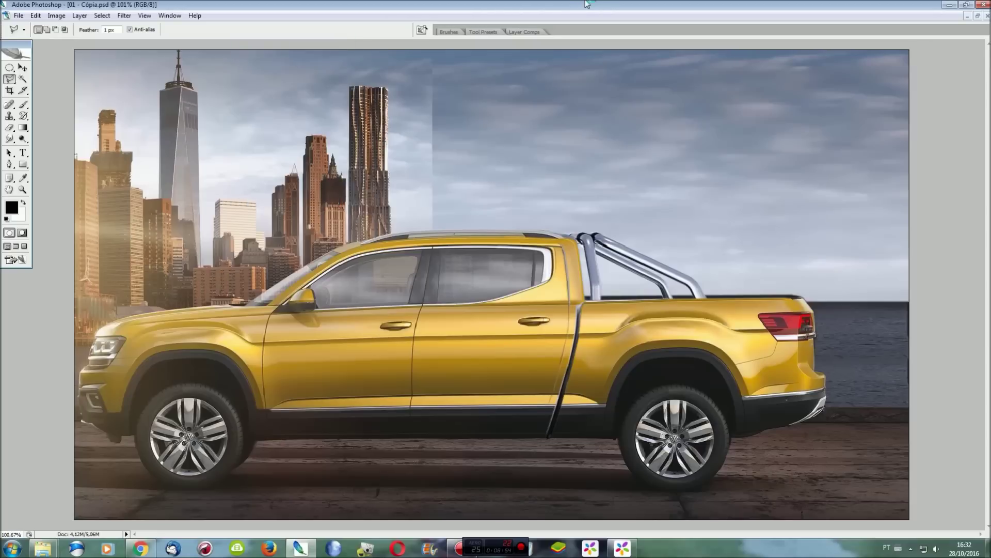
Switch to 02 - Cópia.jpg, zoom in on the doors, and drop the old selection.
left_click(170, 16)
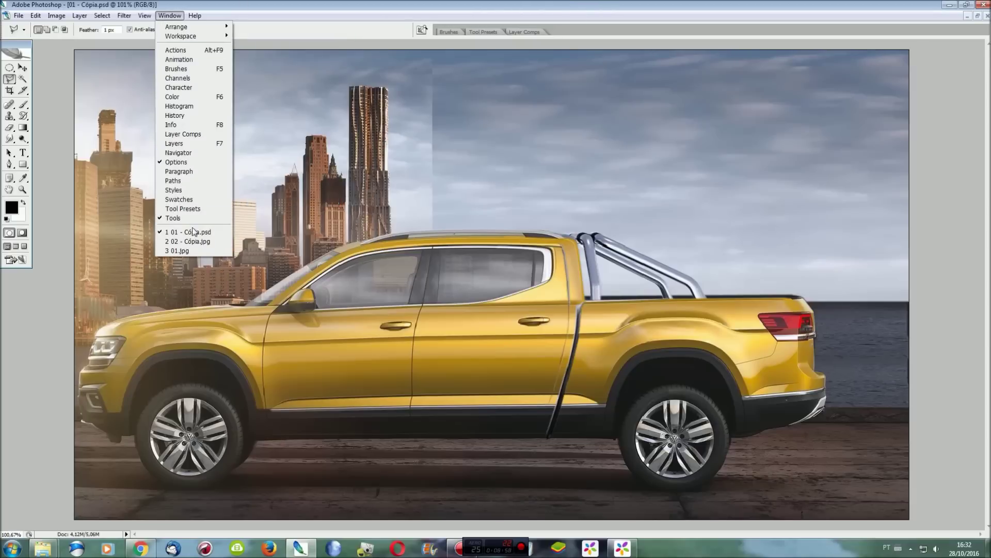
left_click(202, 241)
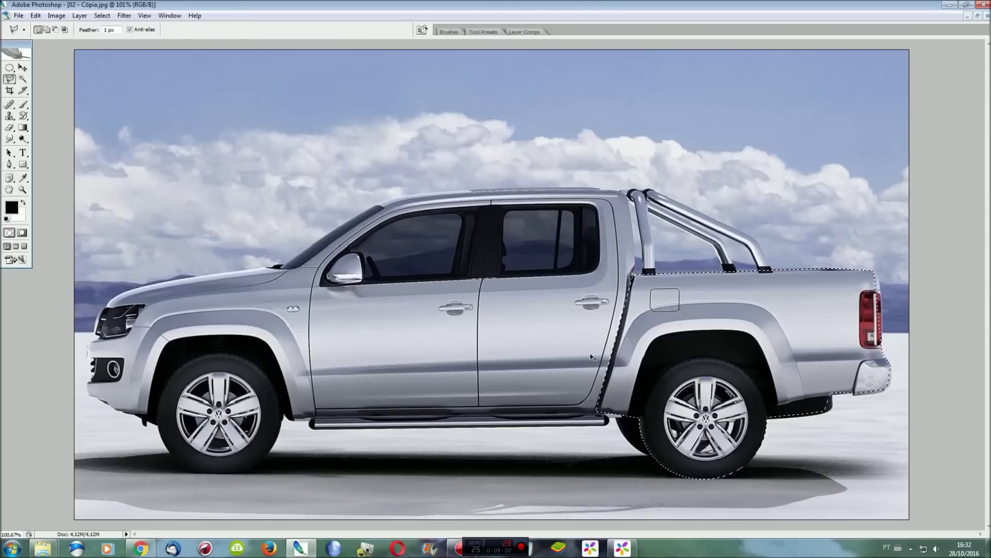
key("ctrl+plus")
scroll(752, 499, "down", 5)
key("ctrl+d")
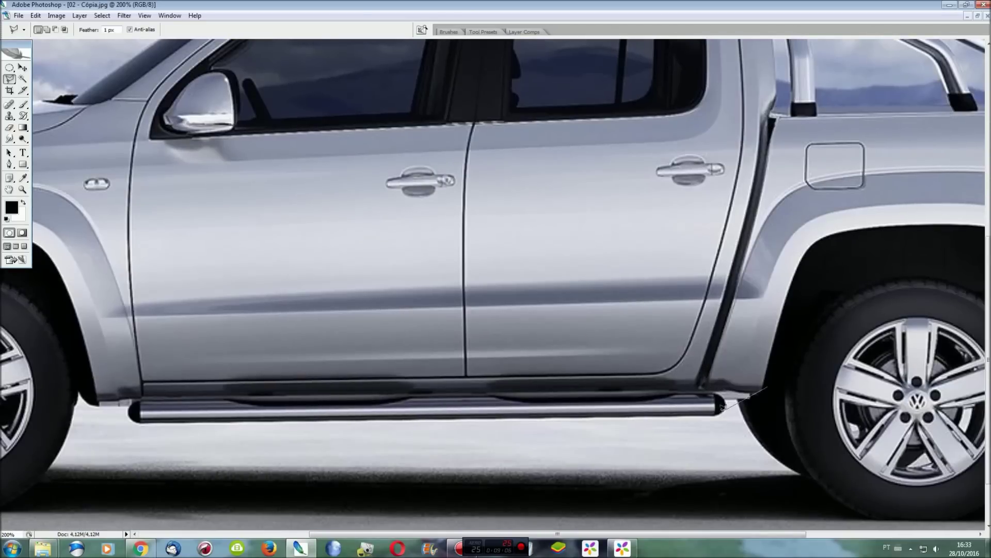
Outline the chrome step bar, then return to the 01 - Cópia.psd composite.
left_click(716, 412)
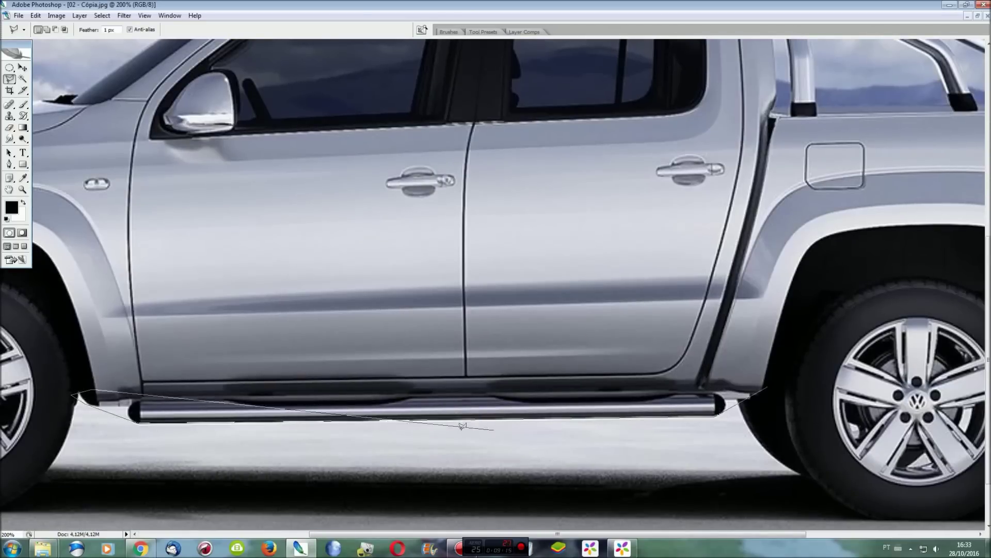
left_click(782, 382)
left_click(76, 394)
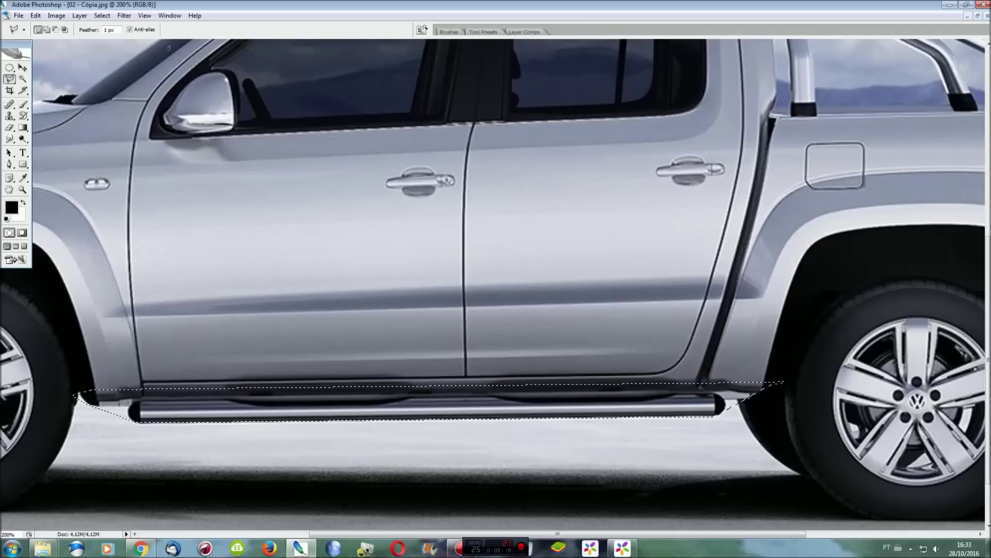
left_click(170, 15)
left_click(196, 233)
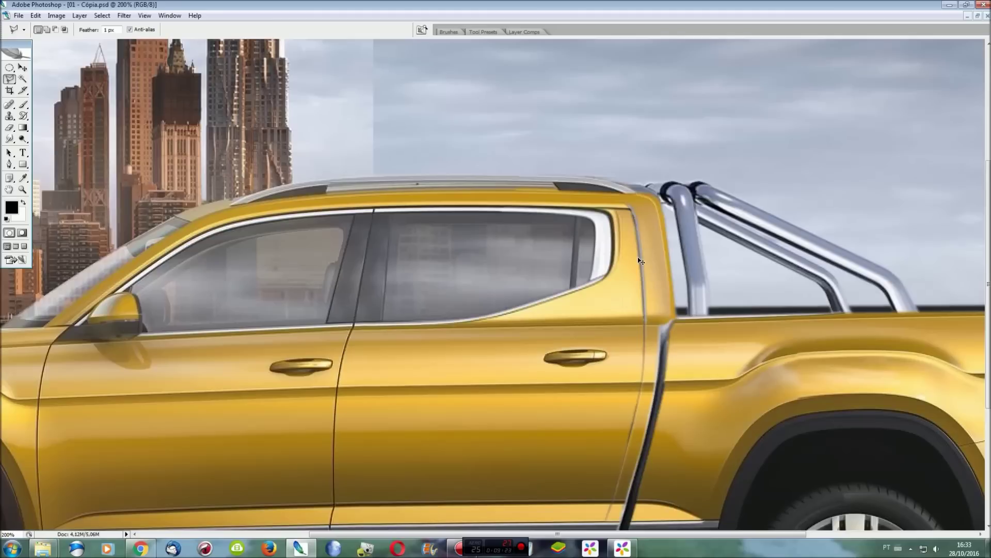
Paste the chrome step bar, move it under the doors, and scale it to 104%.
scroll(640, 261, "down", 1)
scroll(640, 261, "down", 5)
left_click_drag(634, 535, 539, 535)
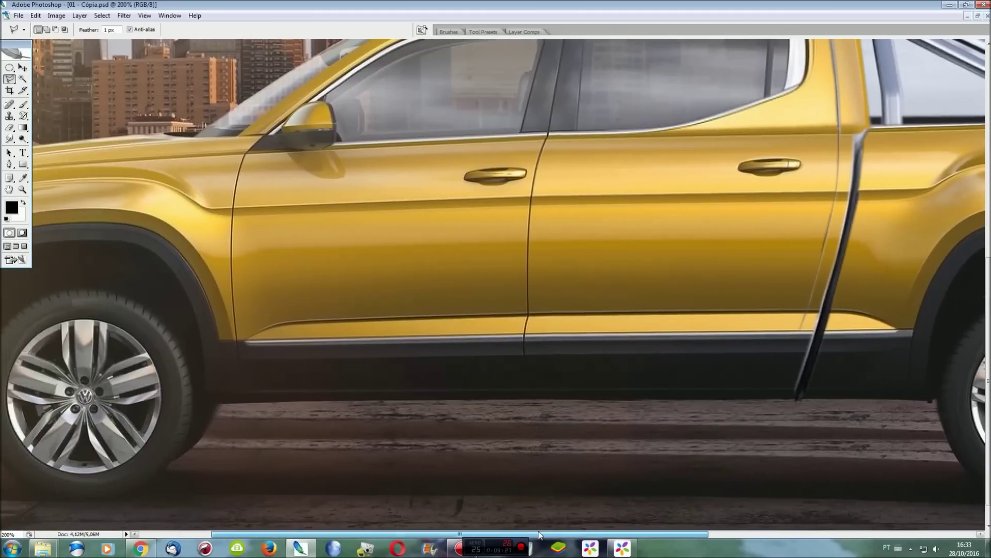
key("ctrl+v")
key("ctrl+t")
left_click_drag(359, 296, 453, 422)
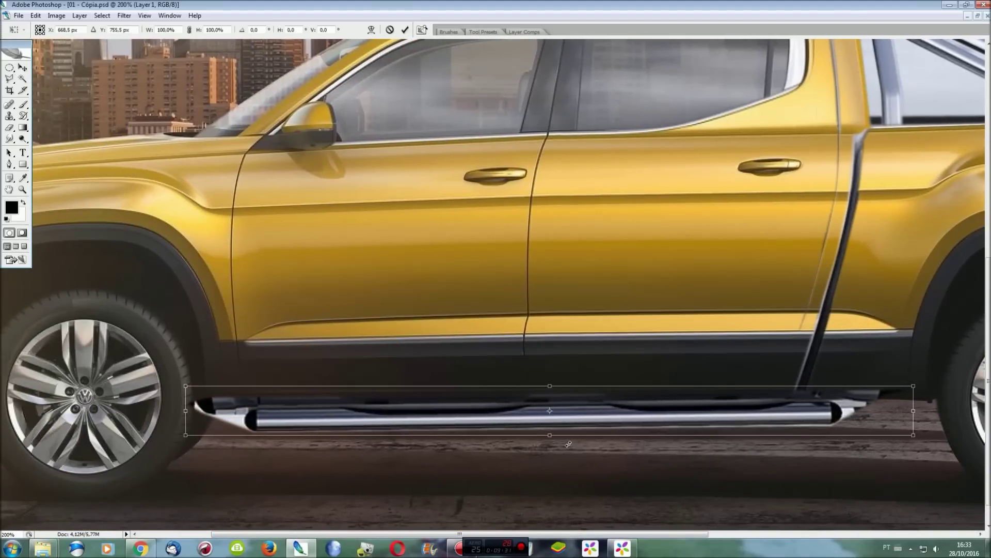
left_click_drag(666, 535, 693, 535)
left_click_drag(862, 434, 913, 447)
key("Return")
Outline the step bar along the lower door line and delete the white front patch.
key("l")
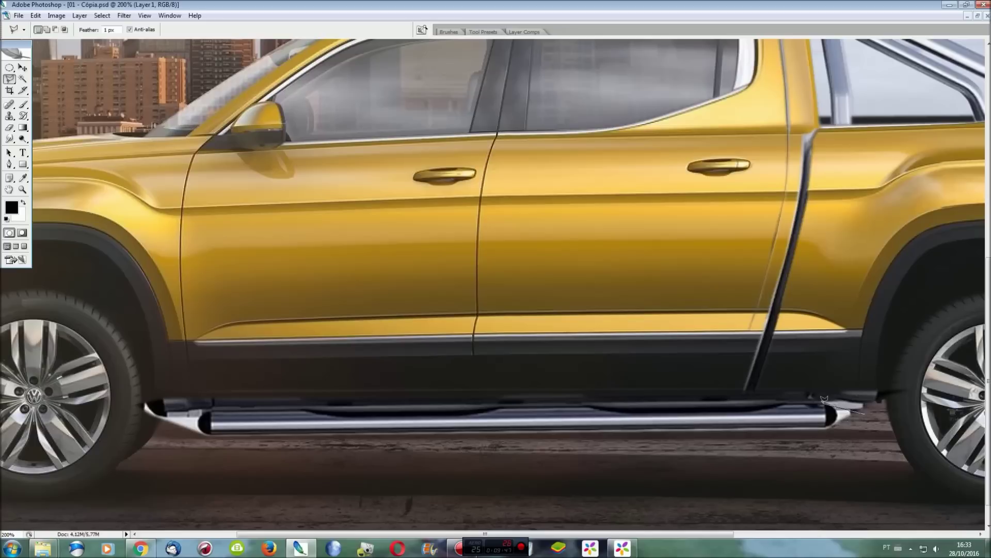
left_click(780, 396)
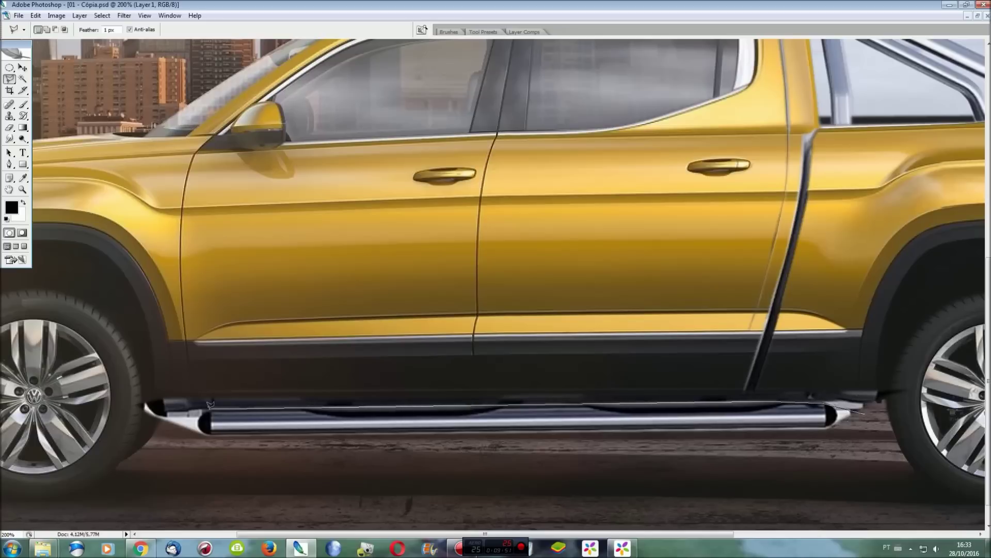
left_click(160, 376)
left_click(437, 337)
left_click(810, 349)
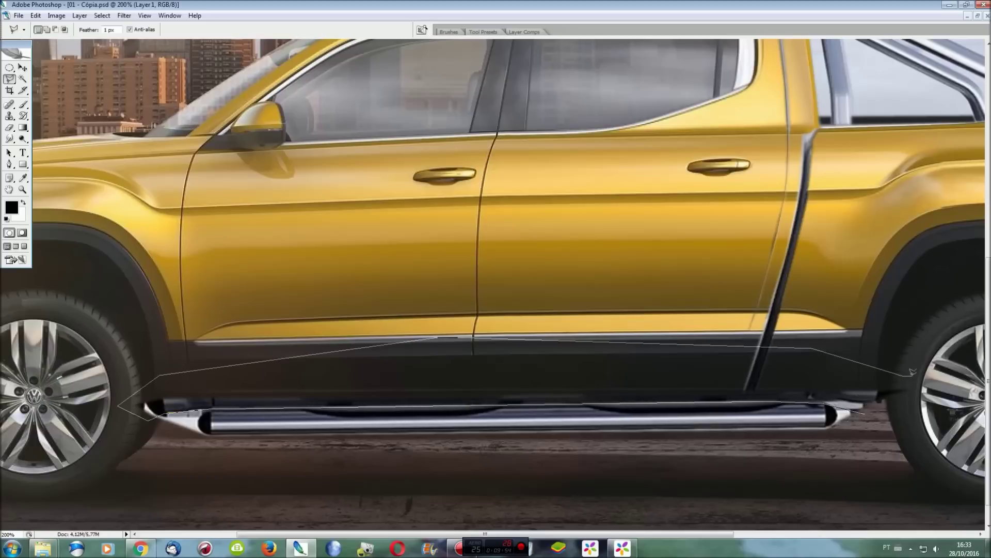
double_click(888, 410)
key("ctrl+plus")
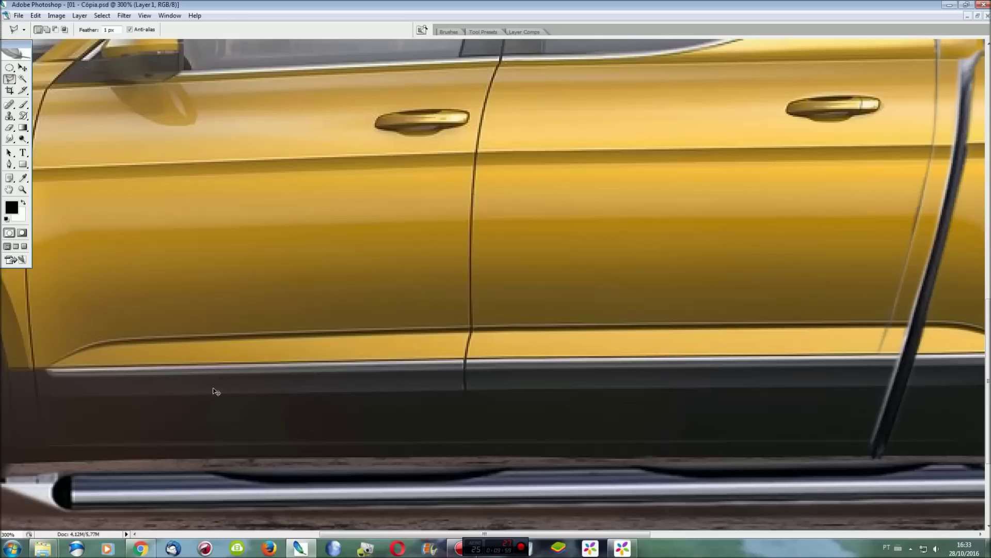
scroll(575, 514, "left", 5)
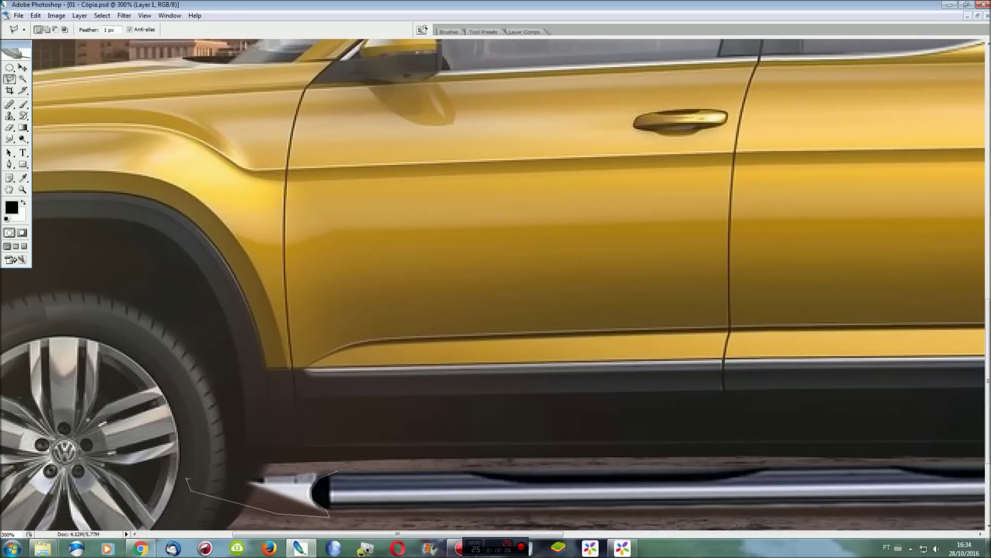
key("Delete")
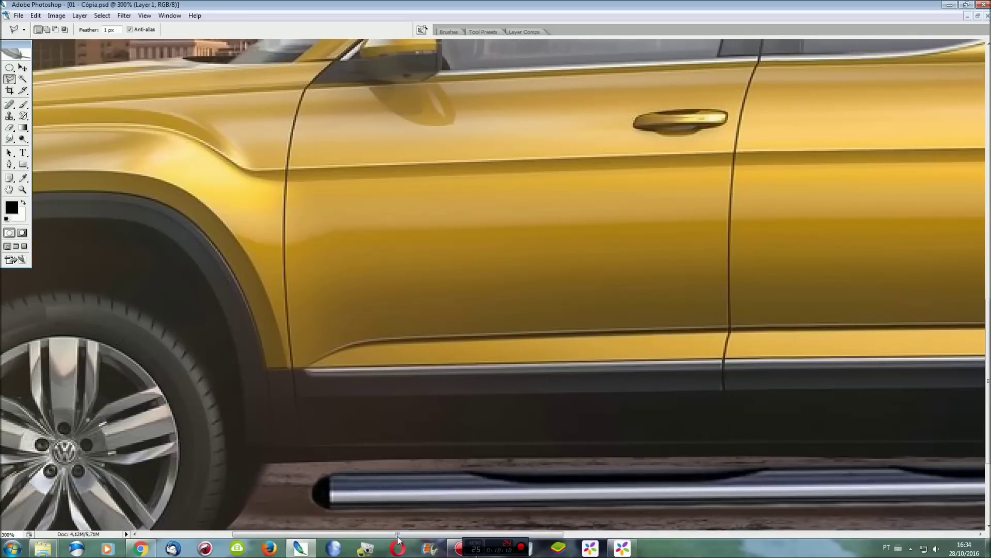
Delete the step's white rear tip and clear the ground beneath it as shadow.
left_click_drag(398, 534, 614, 534)
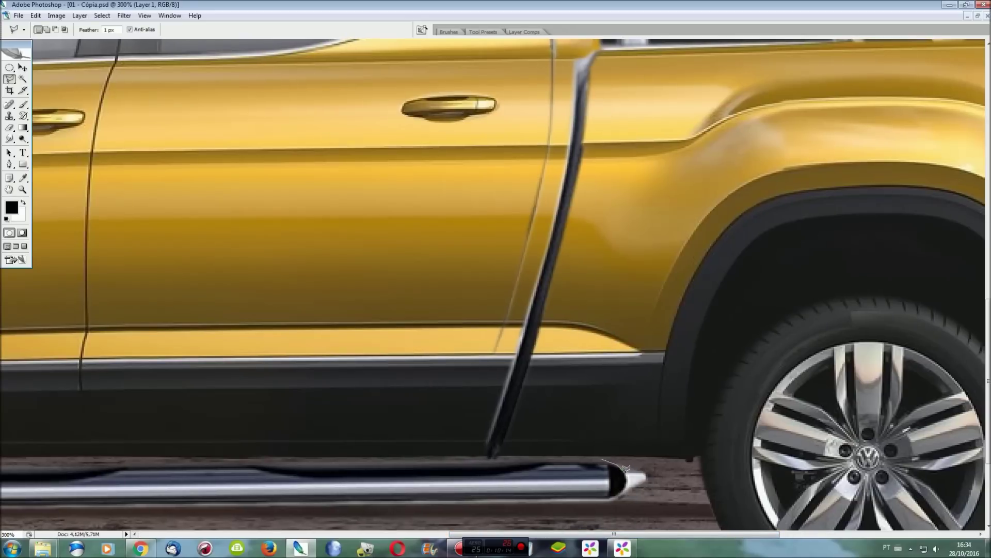
double_click(635, 454)
key("Delete")
key("ctrl+d")
left_click(475, 330)
left_click(432, 527)
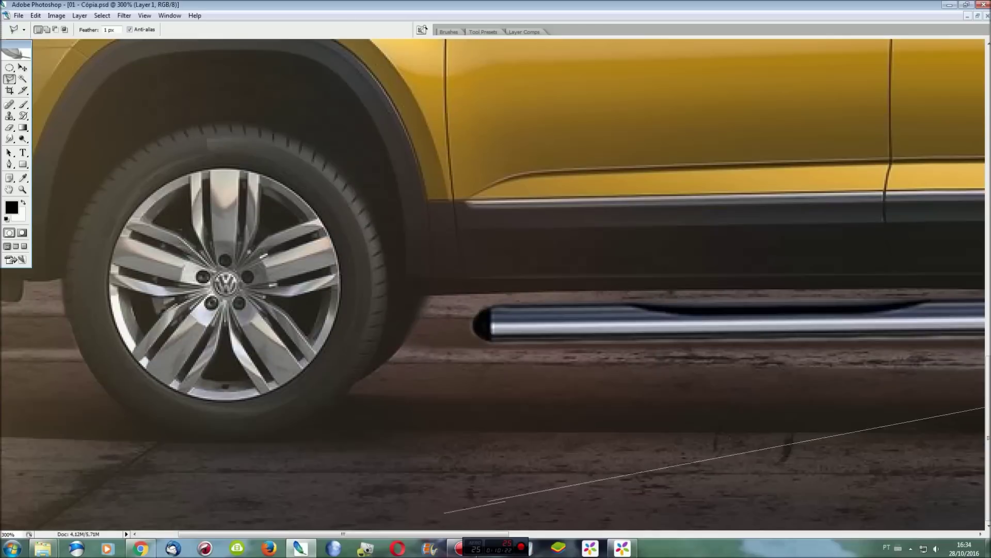
key("Return")
key("Delete")
key("ctrl+d")
Nudge the step bar up and skew it to sit under the body, then fit the composite.
scroll(496, 284, "left", 5)
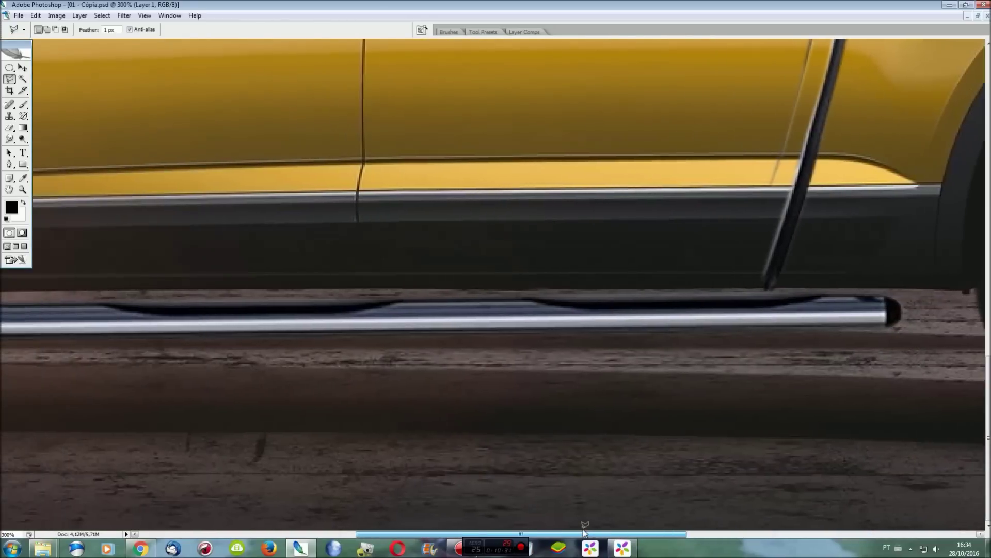
key("ctrl+t")
left_click_drag(520, 300, 521, 300)
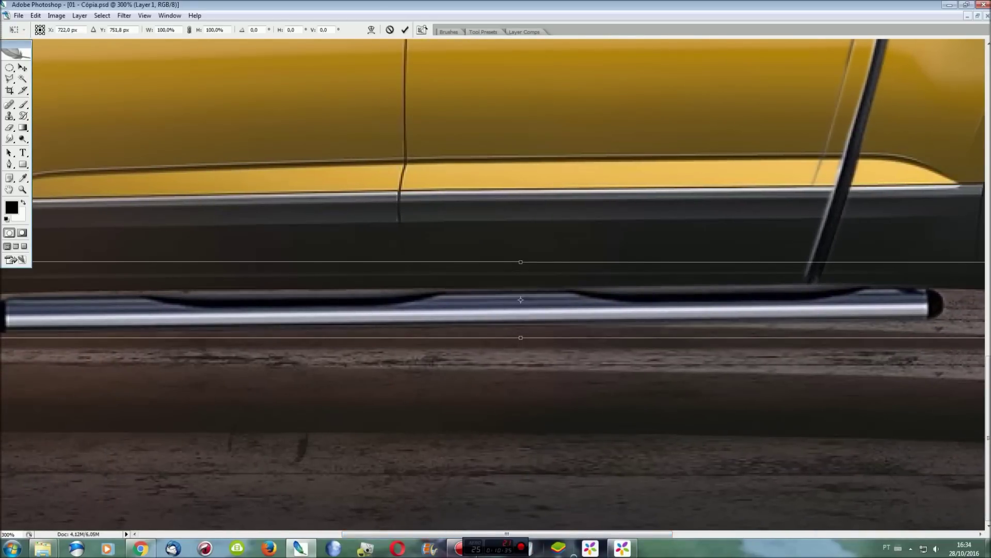
left_click_drag(671, 533, 512, 533)
right_click(542, 296)
left_click(564, 344)
left_click_drag(463, 299, 460, 296)
key("Return")
key("l")
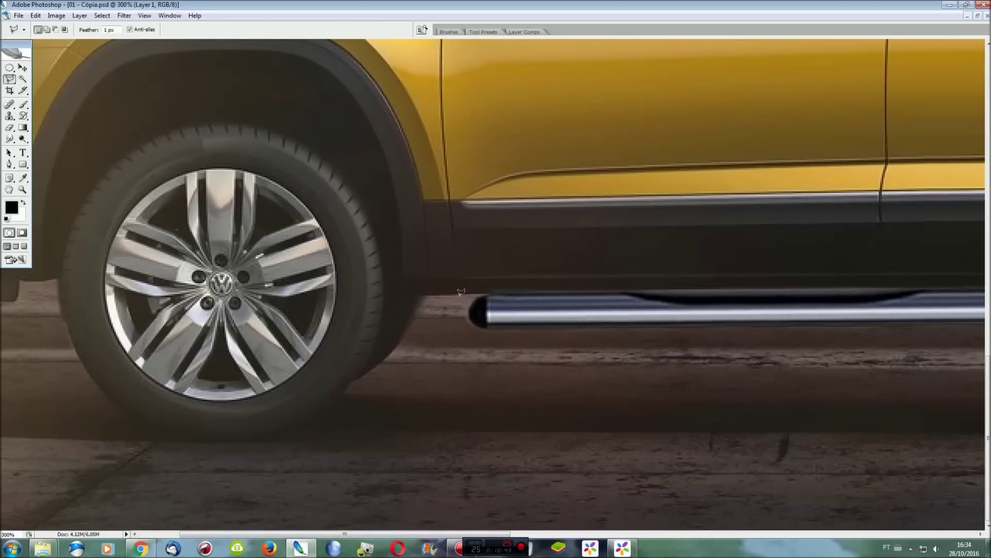
key("ctrl+0")
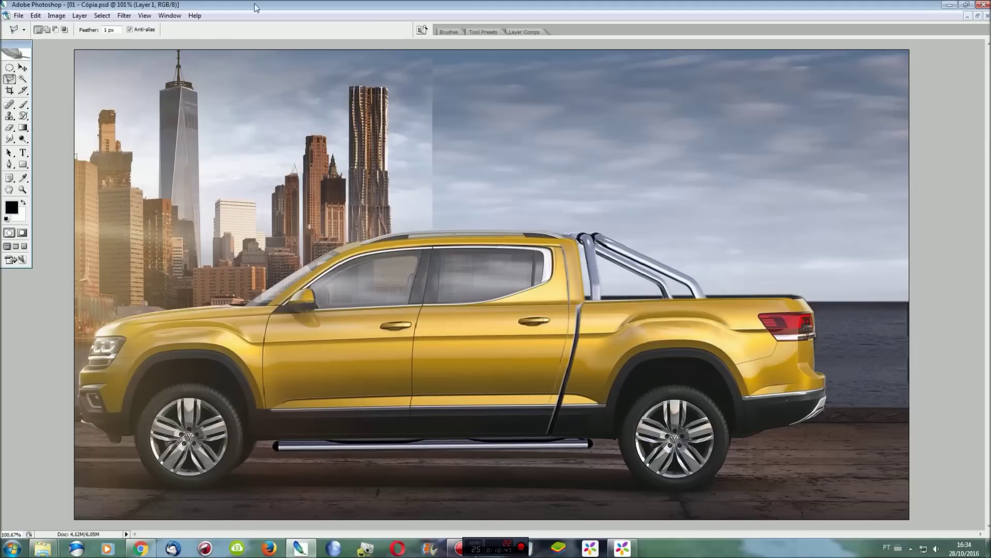
Compare against the silver pickup image, then shift the step bar 50 px left.
left_click(169, 16)
left_click(196, 240)
left_click(170, 15)
left_click(189, 231)
key("ctrl+t")
key("shift+Left")
key("shift+Left")
key("shift+Left")
key("shift+Left")
key("shift+Left")
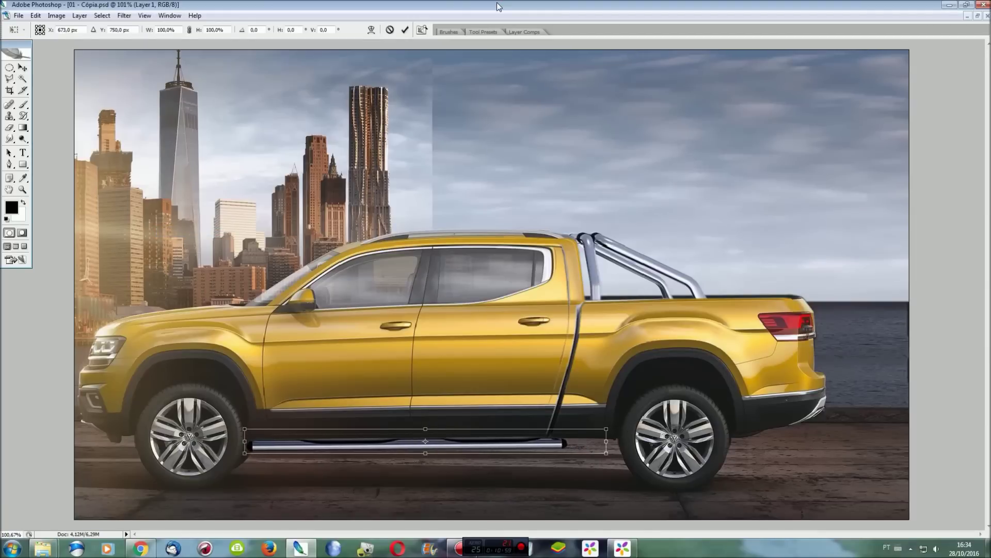
key("Return")
Load the step bar layer's pixels as a selection.
key("l")
key("F7")
right_click(284, 89)
key("Escape")
right_click(255, 88)
left_click(293, 122)
Lighten the step bar to +14, deselect, and merge Layer 1 into the Background.
key("ctrl+u")
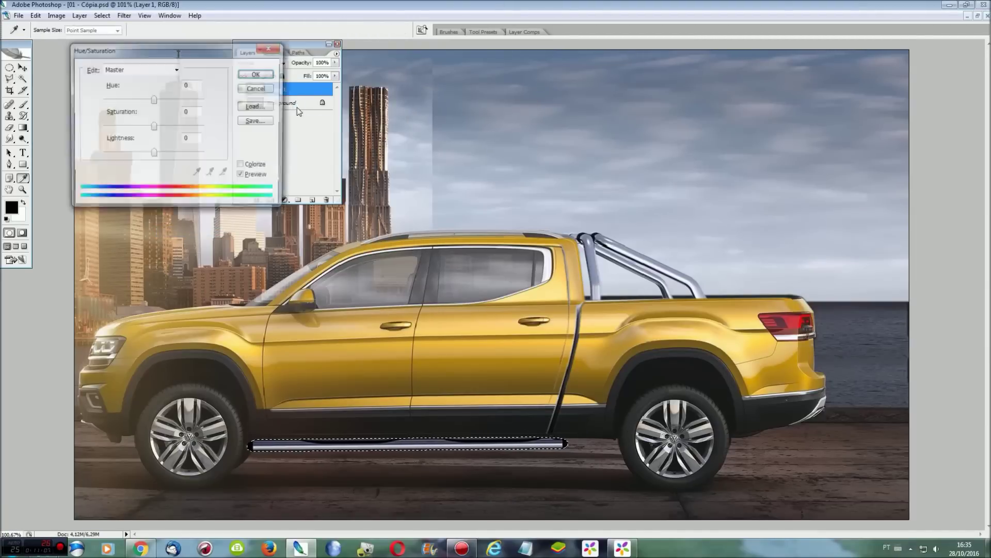
left_click_drag(153, 127, 200, 126)
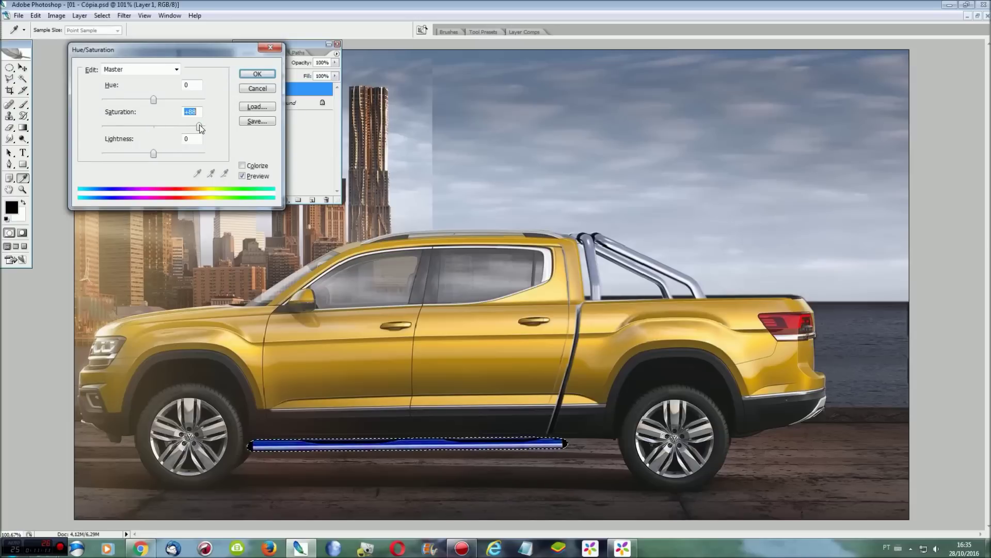
type("0")
left_click_drag(155, 153, 161, 153)
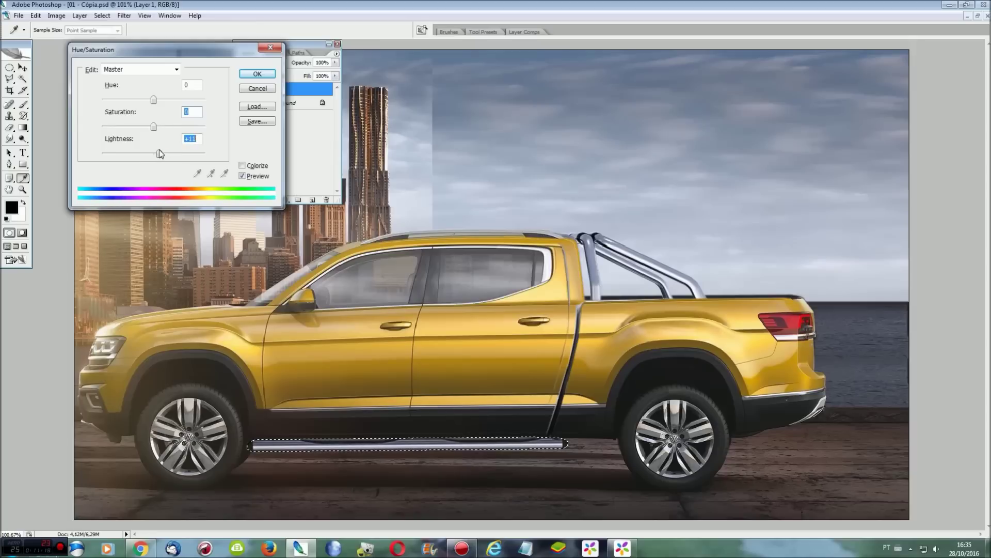
left_click(259, 75)
key("ctrl+d")
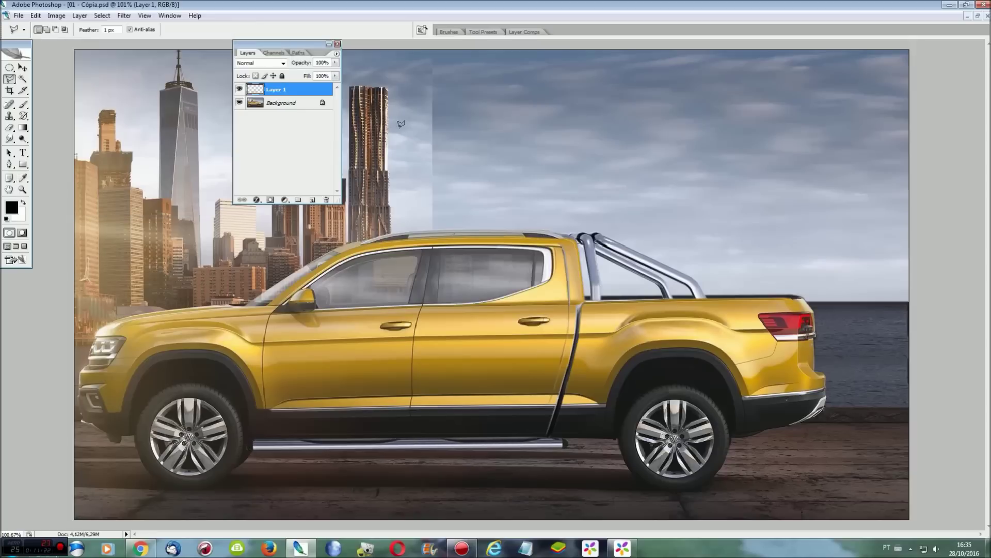
key("ctrl+e")
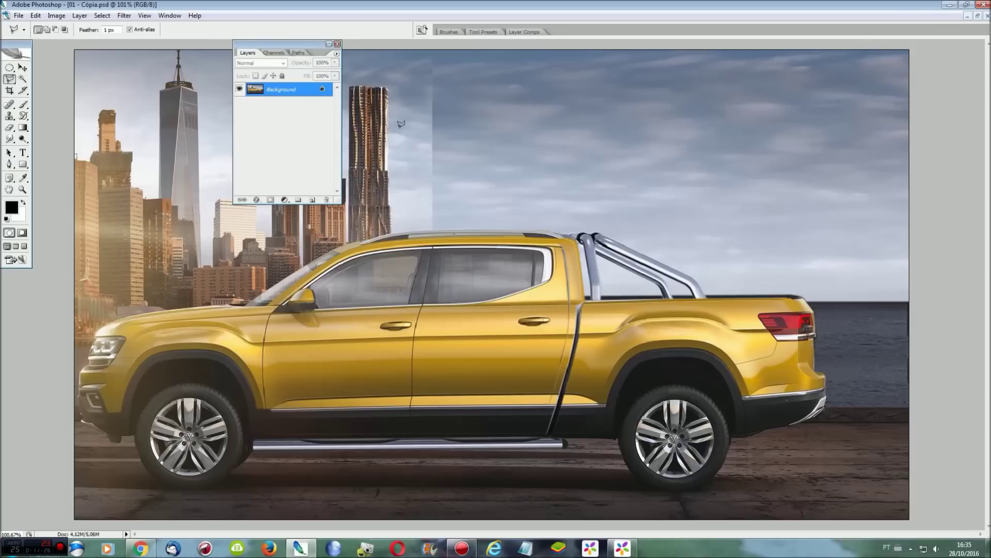
Zoom in and select the ground gap between the step bar and rear wheel.
key("ctrl+plus")
key("ctrl+plus")
scroll(875, 98, "down", 1)
scroll(845, 435, "down", 8)
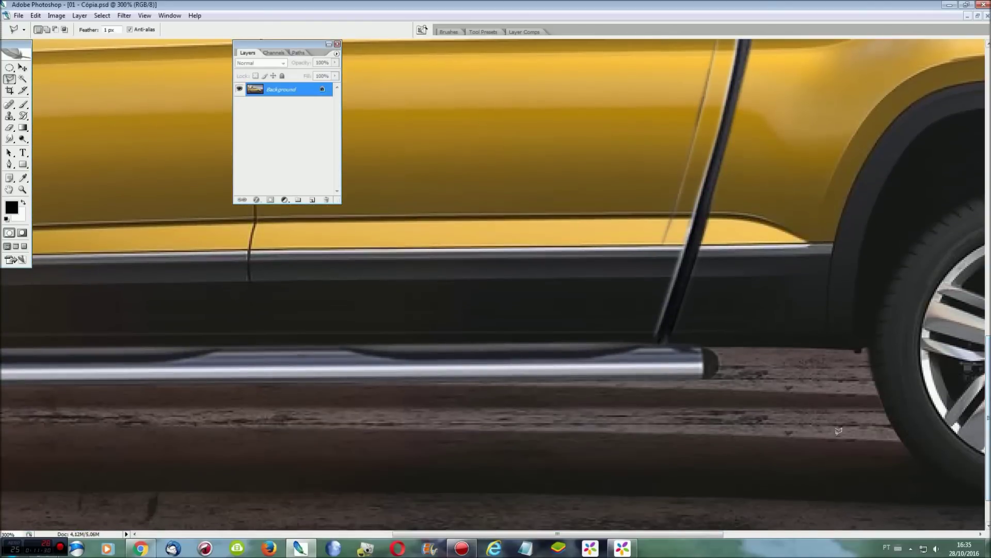
scroll(698, 523, "right", 5)
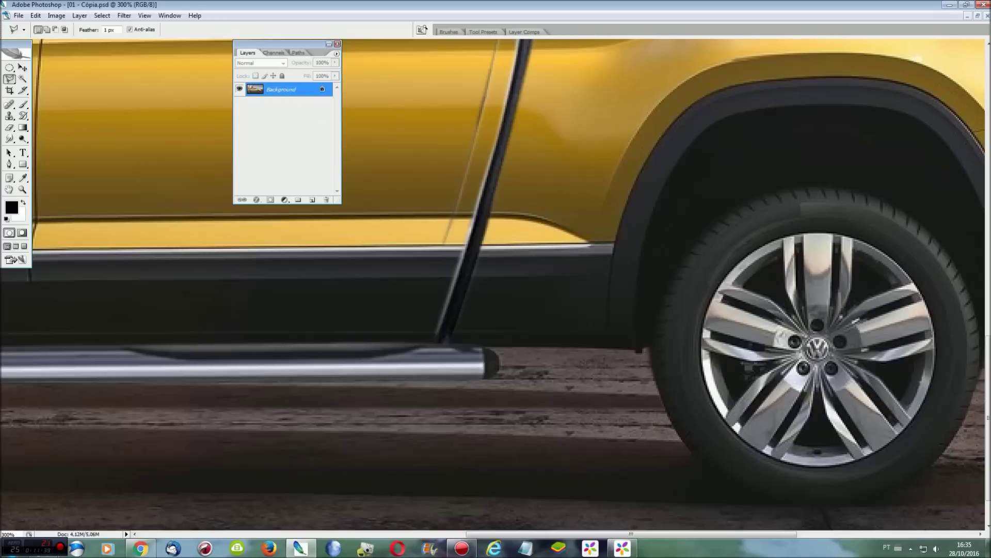
left_click(23, 202)
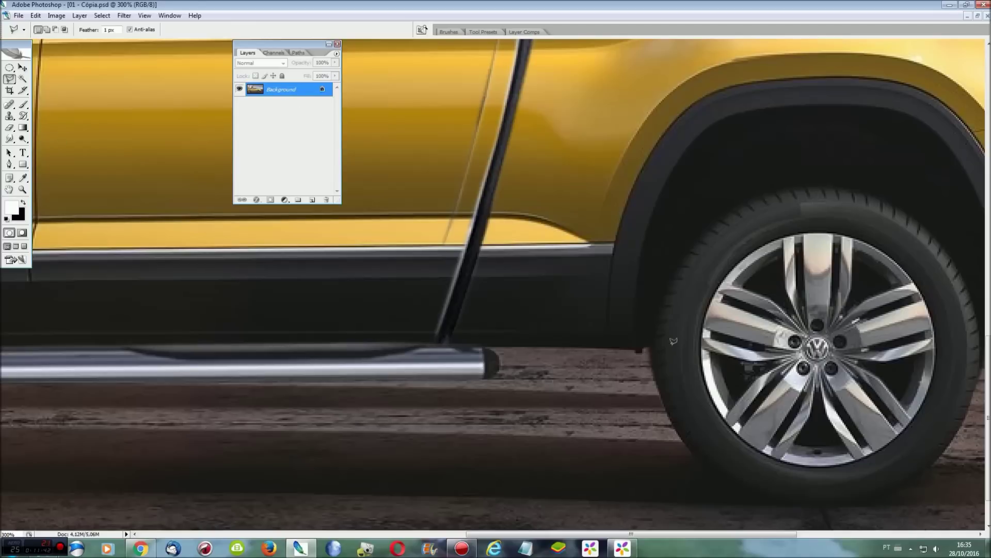
left_click(652, 363)
left_click(499, 364)
left_click(652, 356)
Fill the gap with black sampled from the image and close the Layers panel.
left_click(24, 178)
left_click(867, 249)
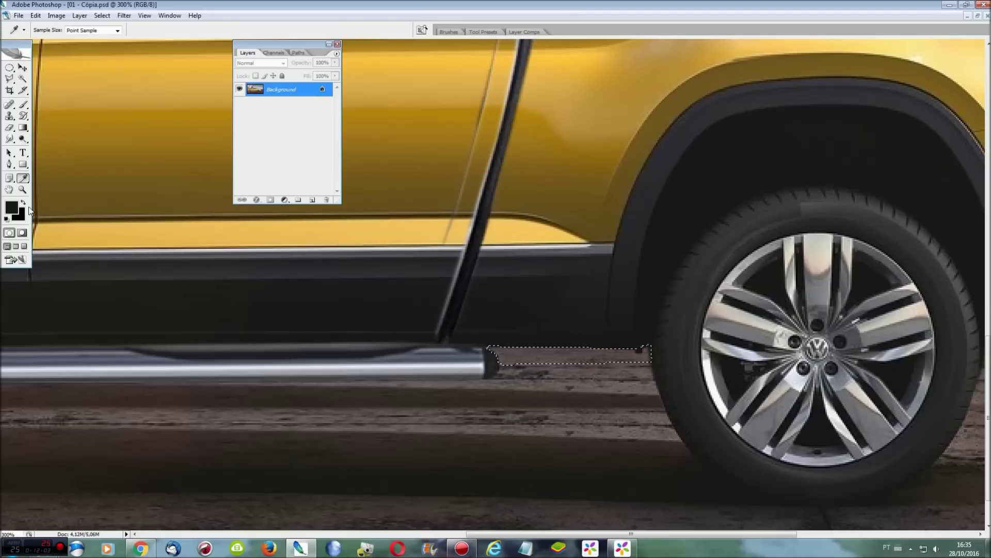
key("alt+BackSpace")
key("ctrl+0")
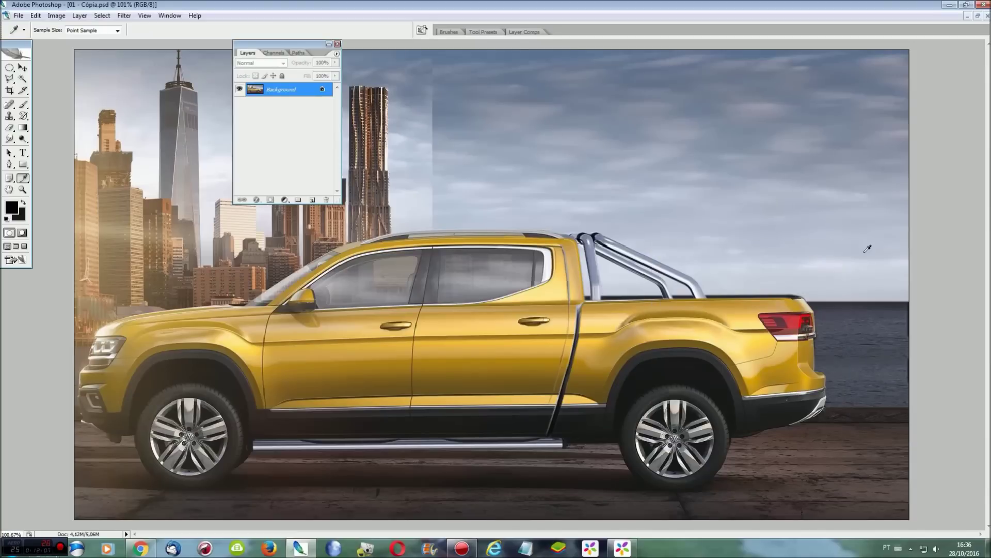
left_click(337, 44)
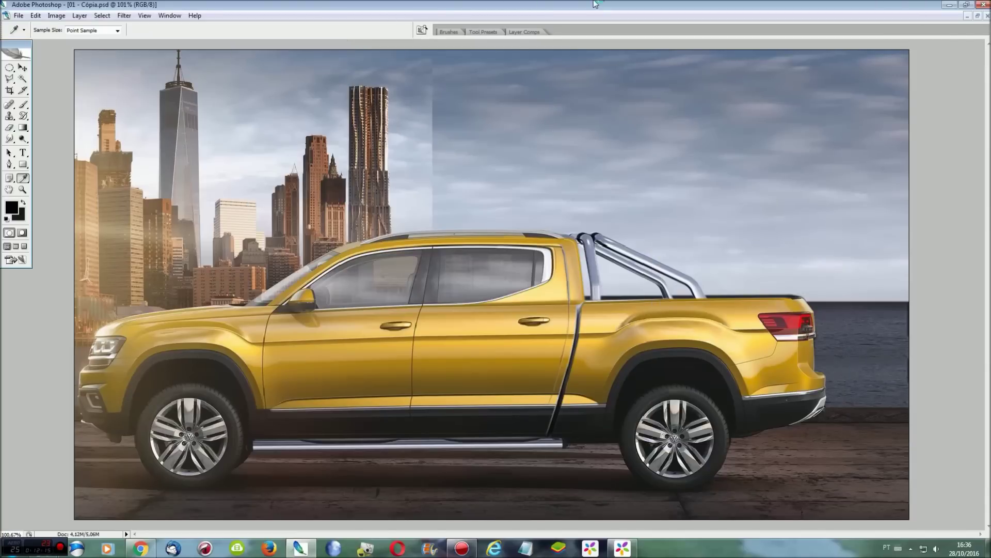
Zoom in on the sky above the roof and start outlining it.
key("ctrl+plus")
key("ctrl+plus")
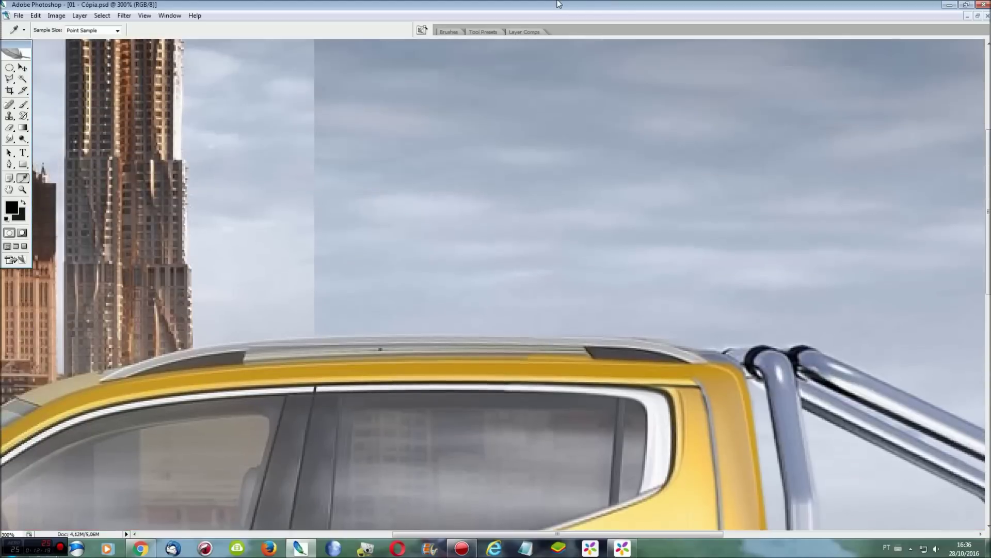
scroll(553, 4, "up", 3)
key("l")
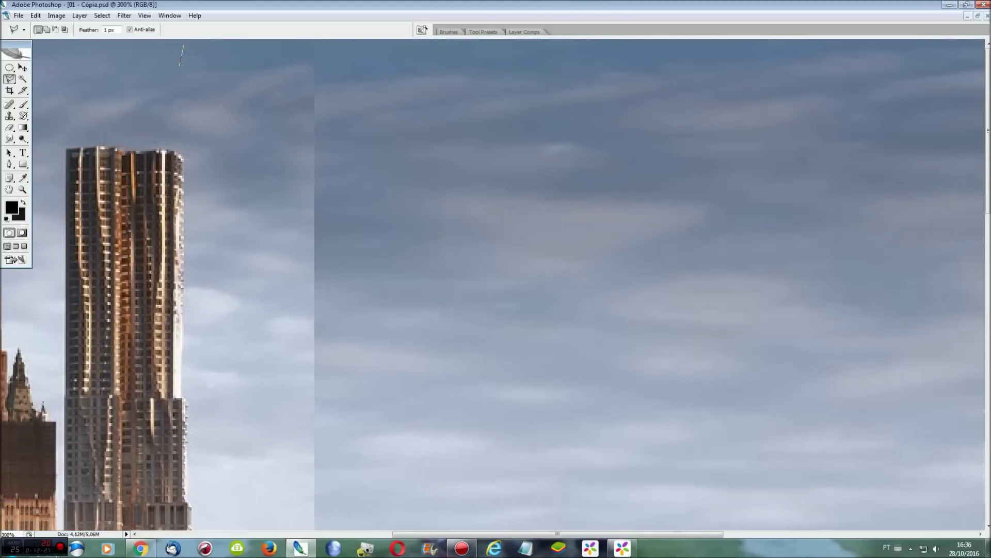
left_click(184, 506)
scroll(184, 506, "down", 15)
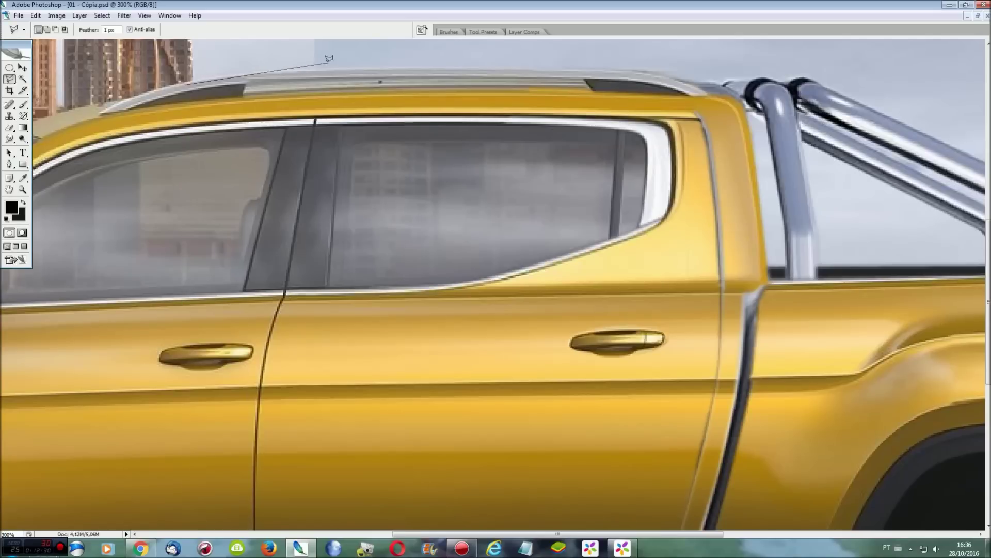
left_click(647, 72)
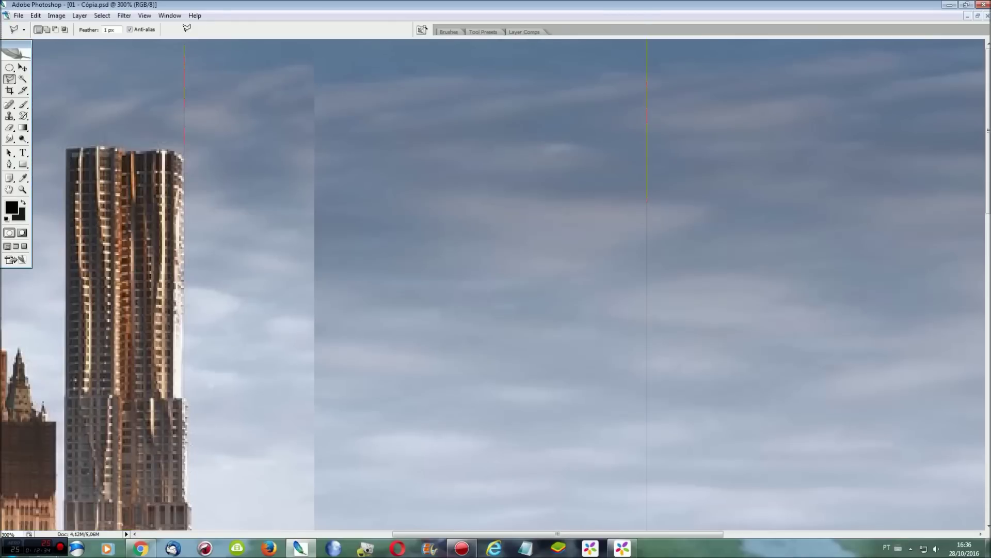
key("Return")
Extend the sky selection down the tower edge and along the roof line.
scroll(321, 93, "down", 5)
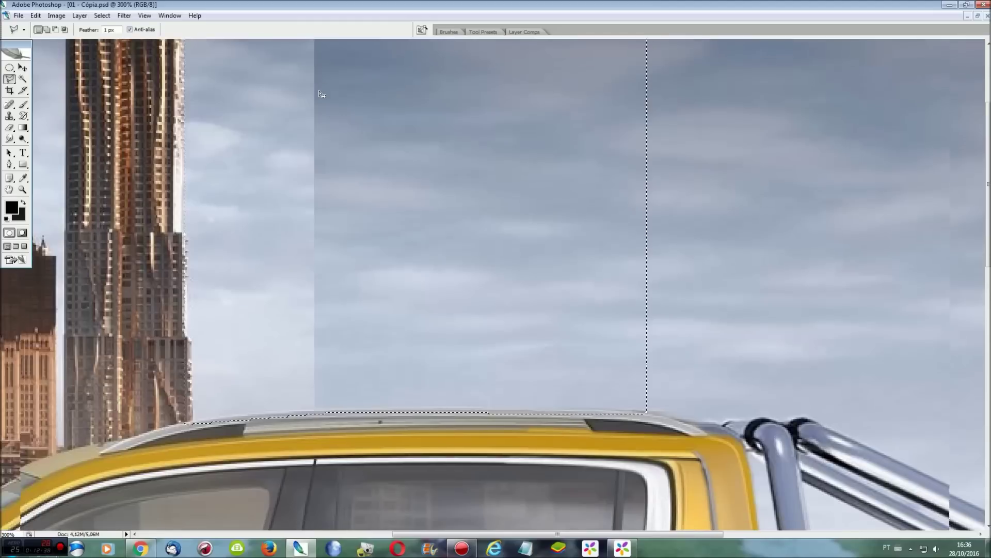
left_click(187, 235)
left_click(192, 341)
double_click(136, 377)
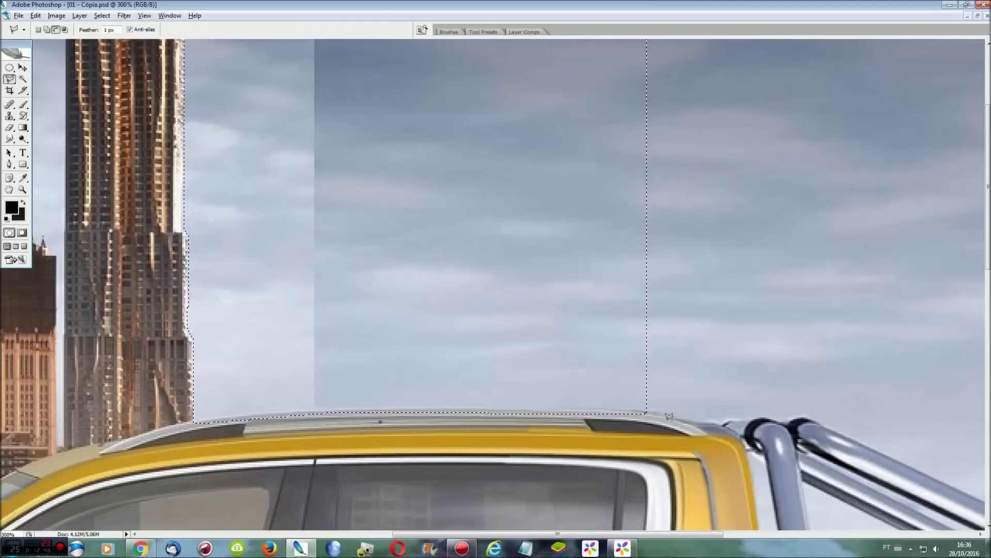
left_click(423, 408)
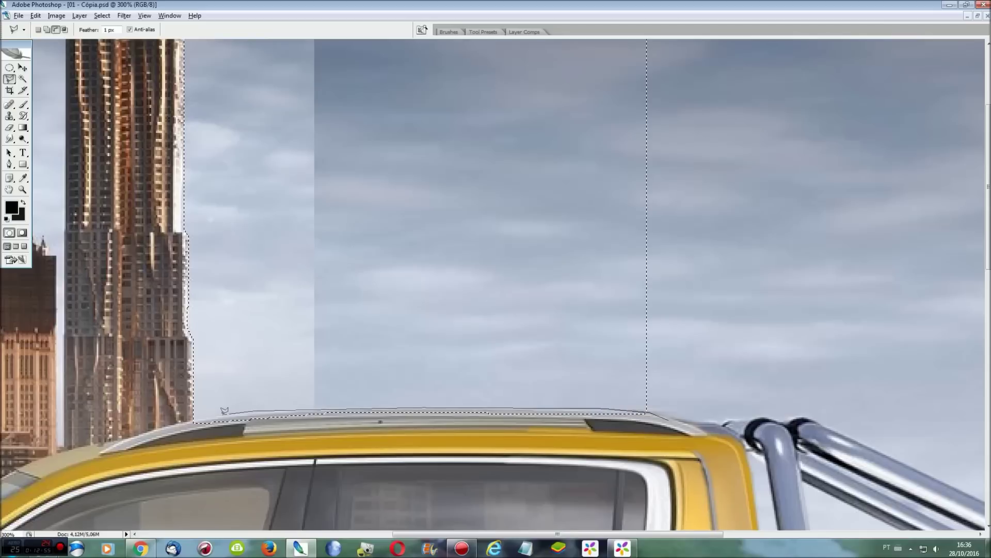
double_click(181, 419)
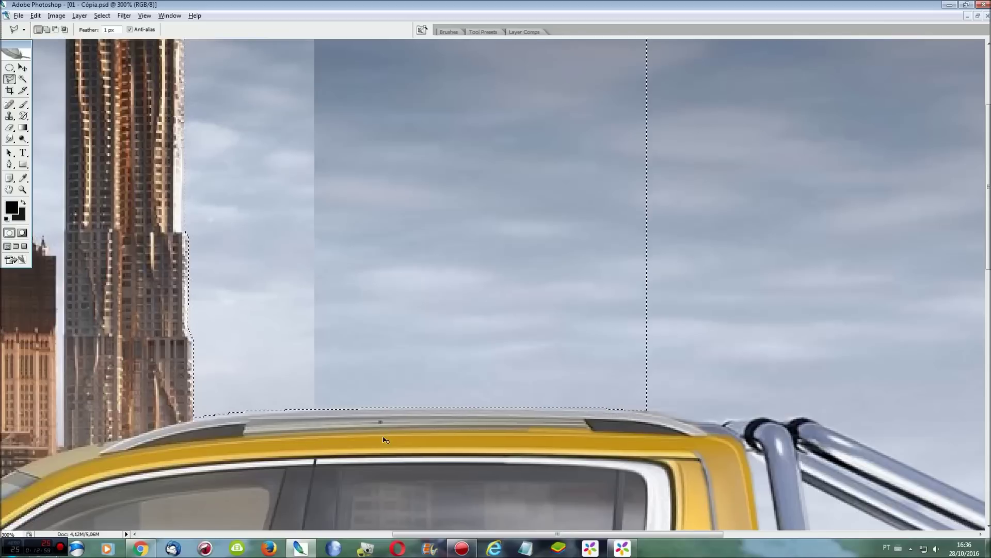
key("ctrl+0")
Copy the sky patch to a layer, stretch it left over the seam, and merge it.
key("ctrl+j")
key("ctrl+t")
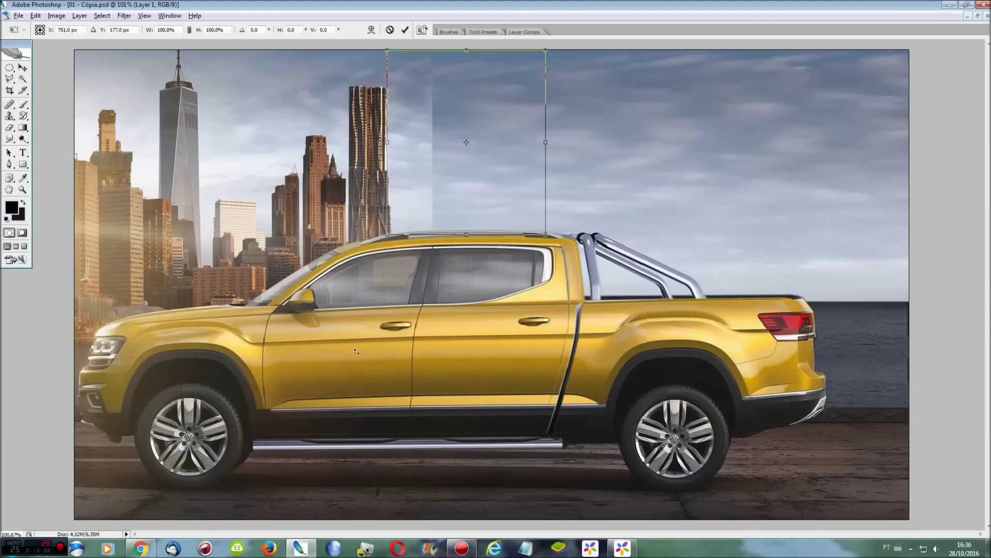
left_click_drag(388, 146, 317, 145)
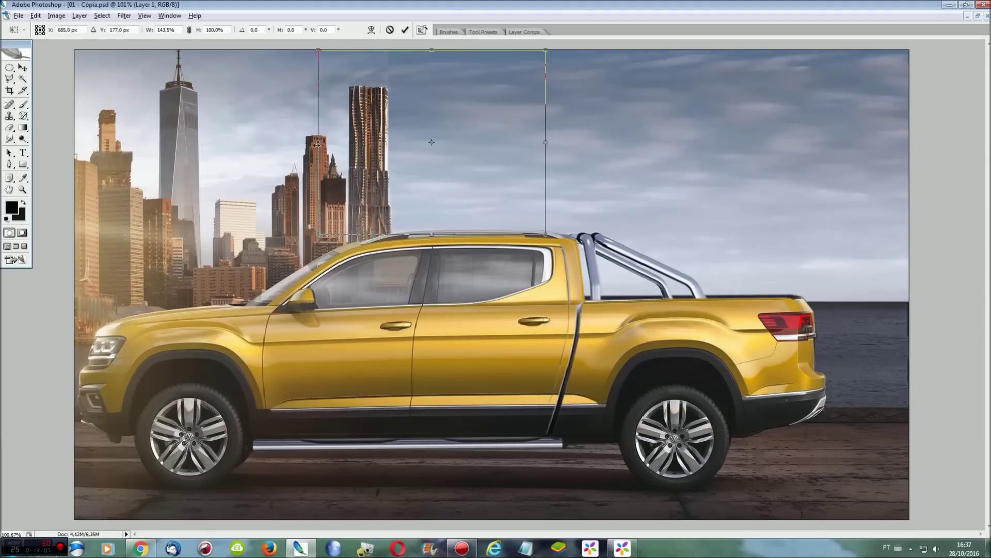
key("Return")
key("ctrl+e")
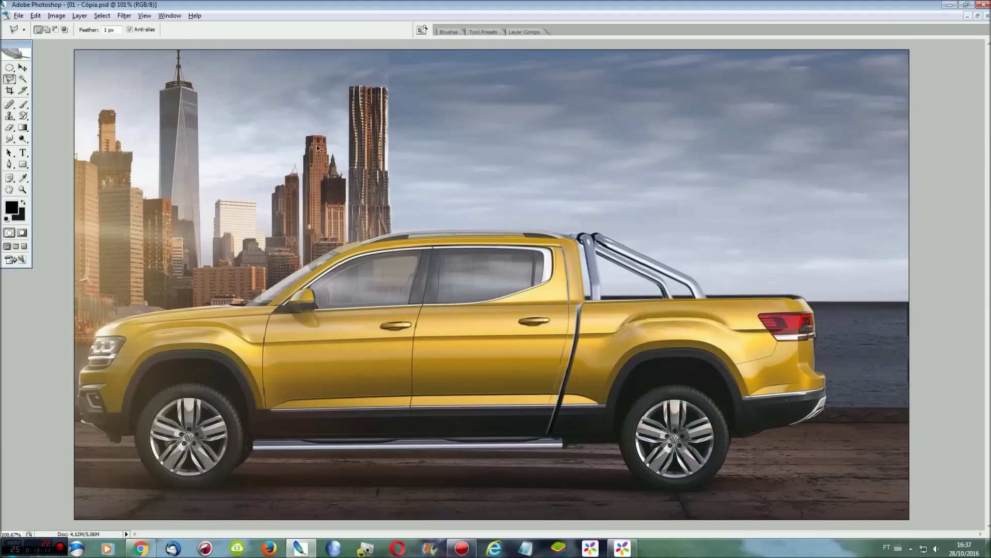
Zoom in beside the tower to smudge the seam smooth, then fit the image.
key("ctrl+plus")
key("ctrl+plus")
scroll(318, 149, "up", 3)
scroll(319, 150, "up", 5)
scroll(319, 150, "up", 1)
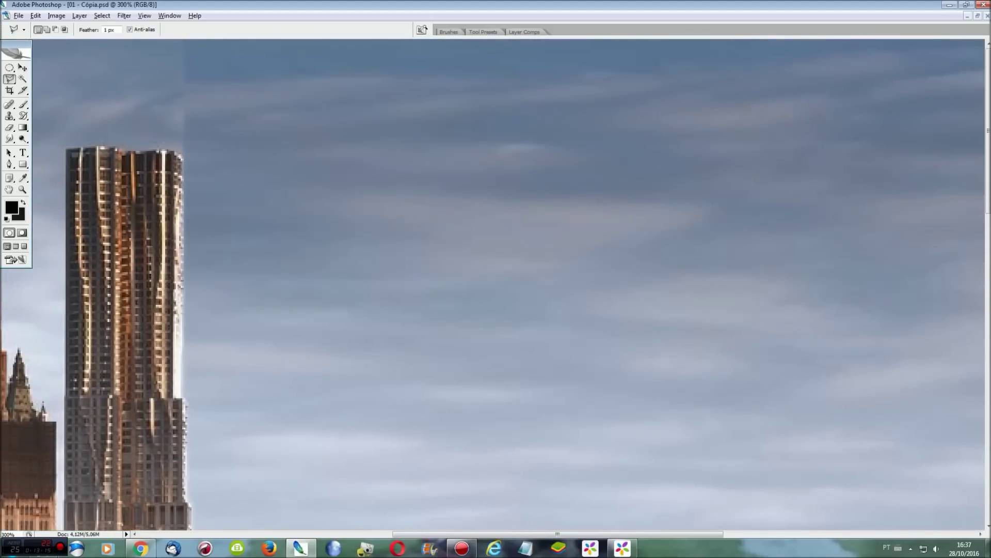
key("r")
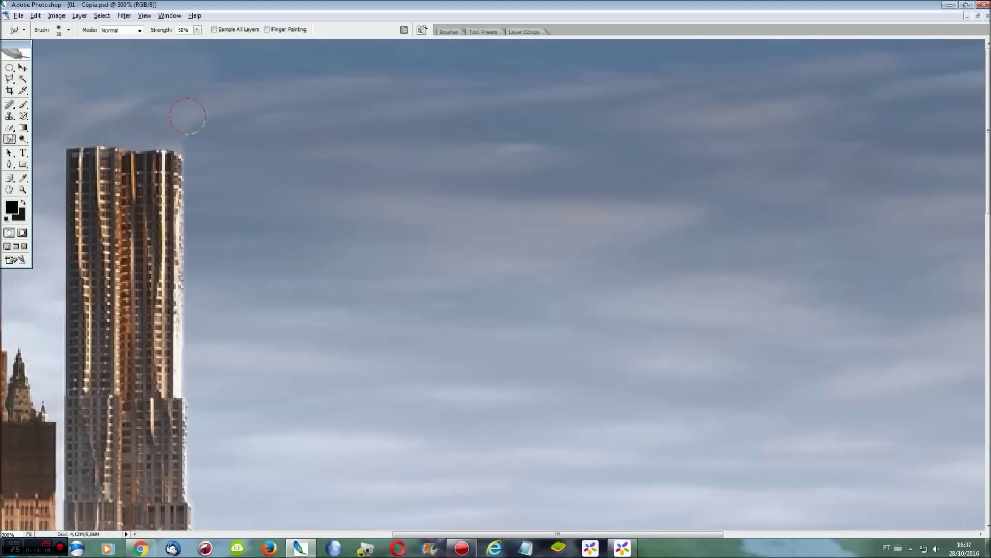
key("ctrl+0")
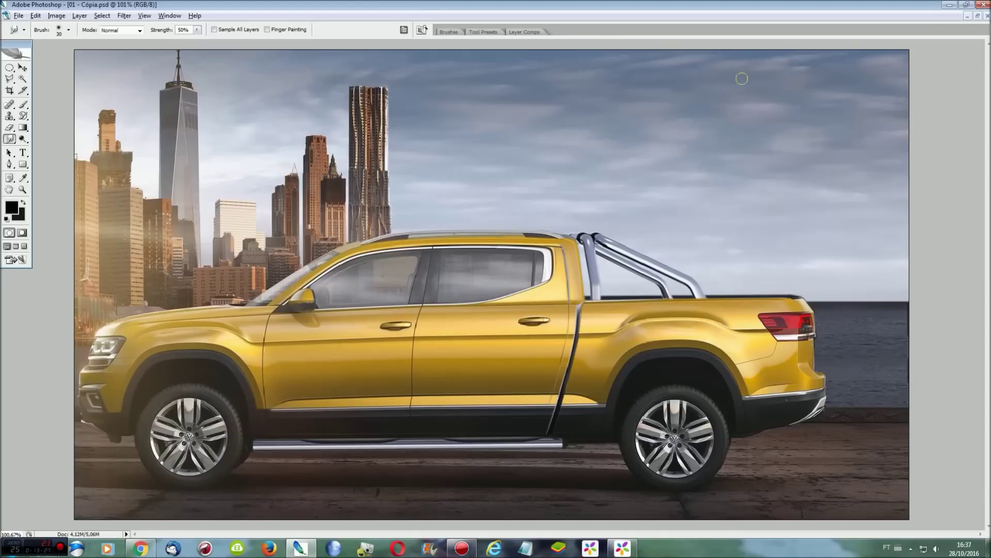
Switch to 02 - Cópia.jpg and zoom in on the silver truck's rear.
left_click(169, 16)
left_click(185, 235)
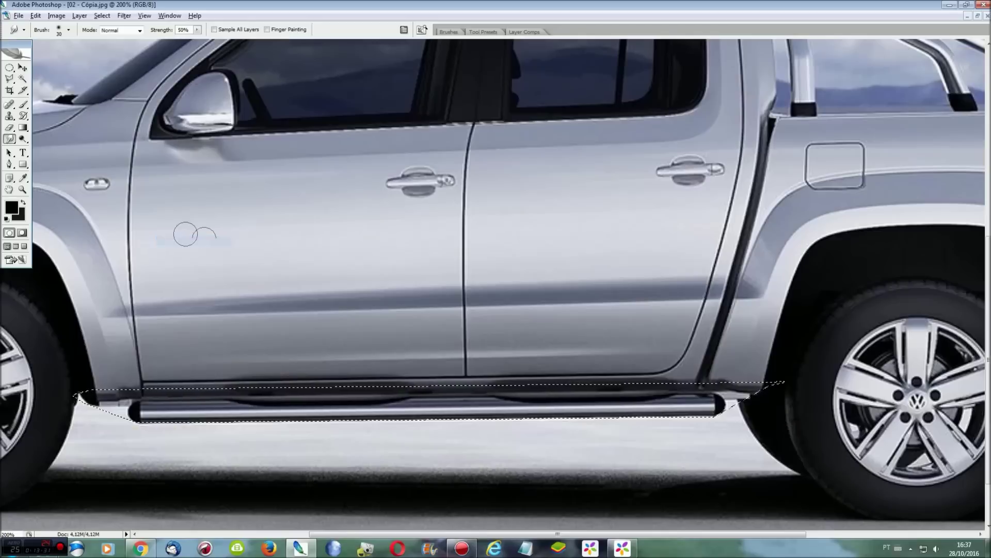
scroll(185, 234, "right", 10)
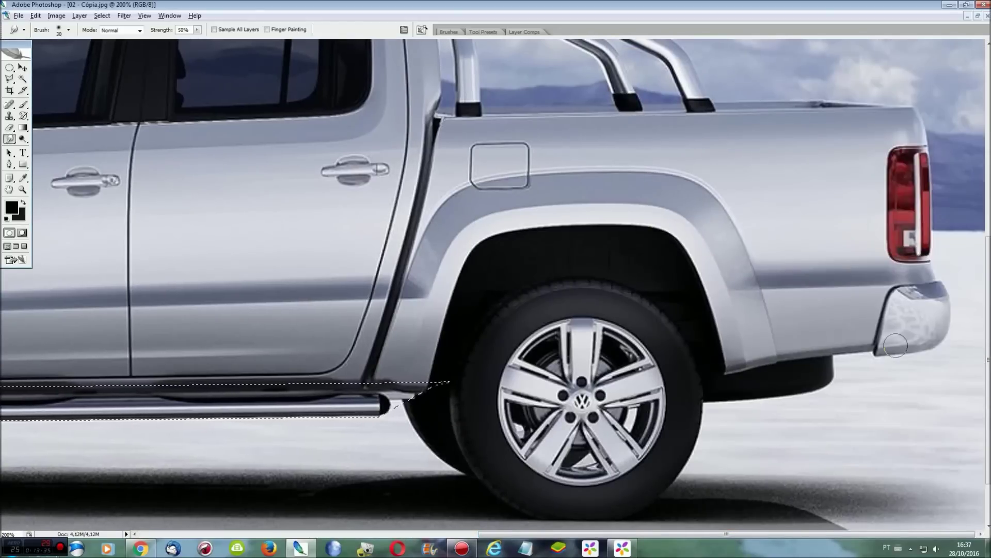
key("ctrl+plus")
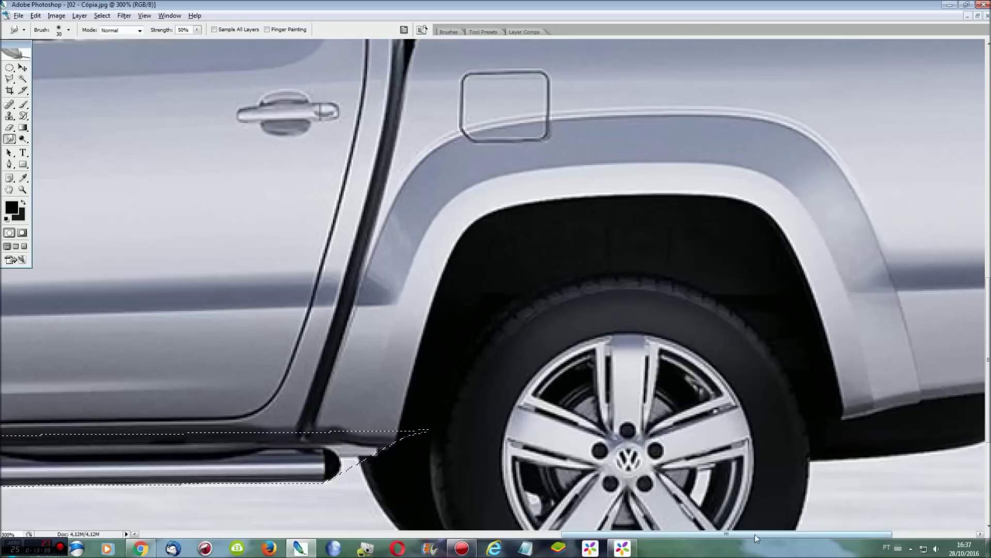
left_click_drag(753, 535, 836, 535)
left_click_drag(988, 415, 987, 394)
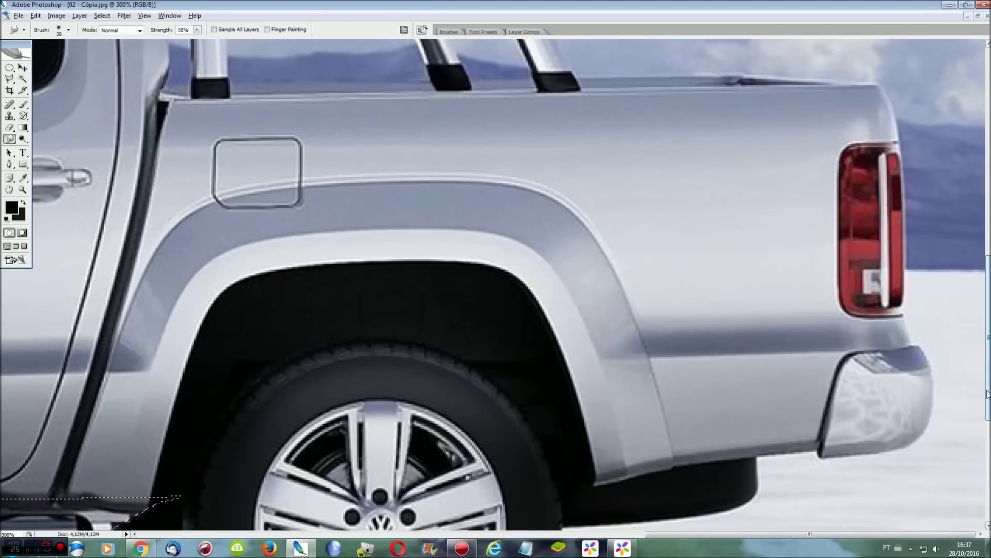
Select the silver truck's tail light and bumper with a polygonal outline.
key("l")
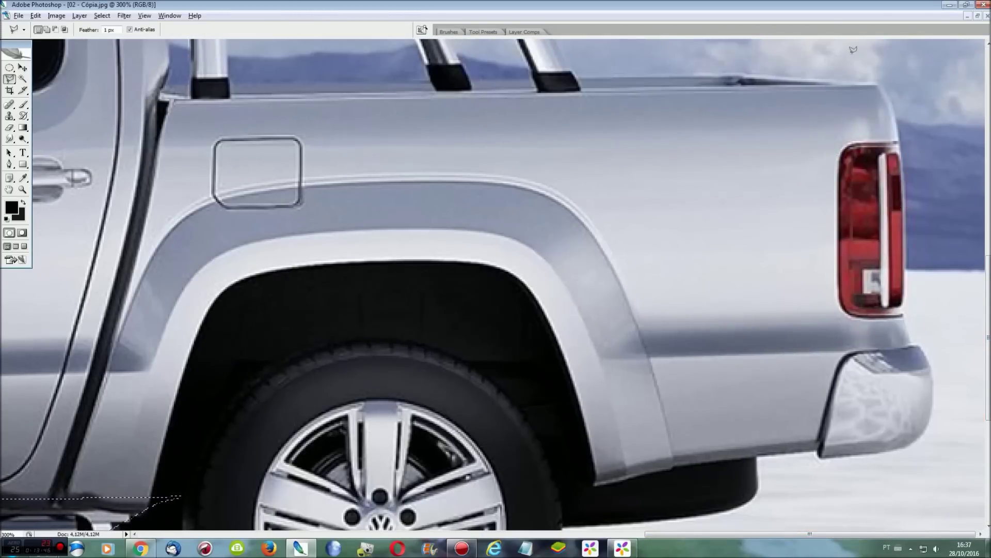
left_click(879, 87)
left_click(829, 153)
left_click(812, 441)
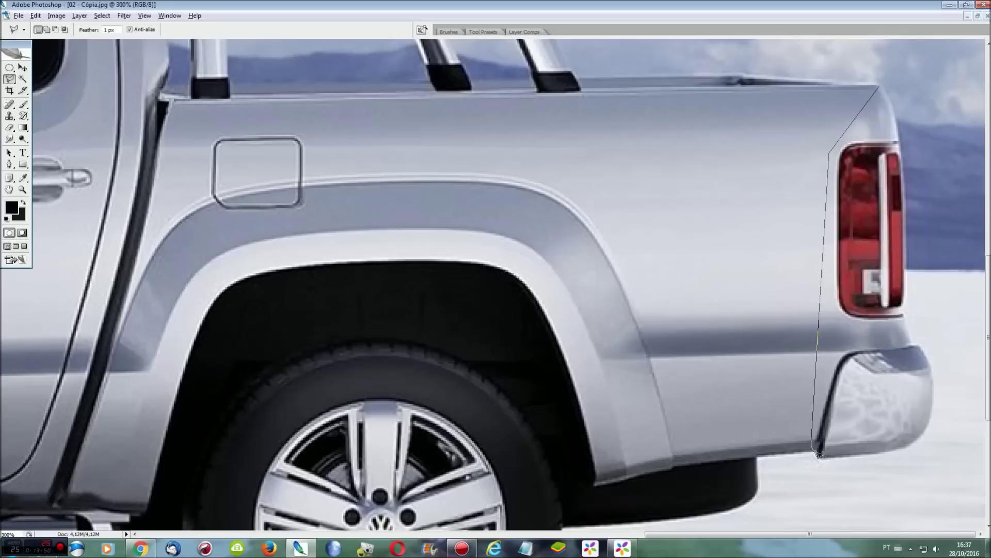
left_click(898, 446)
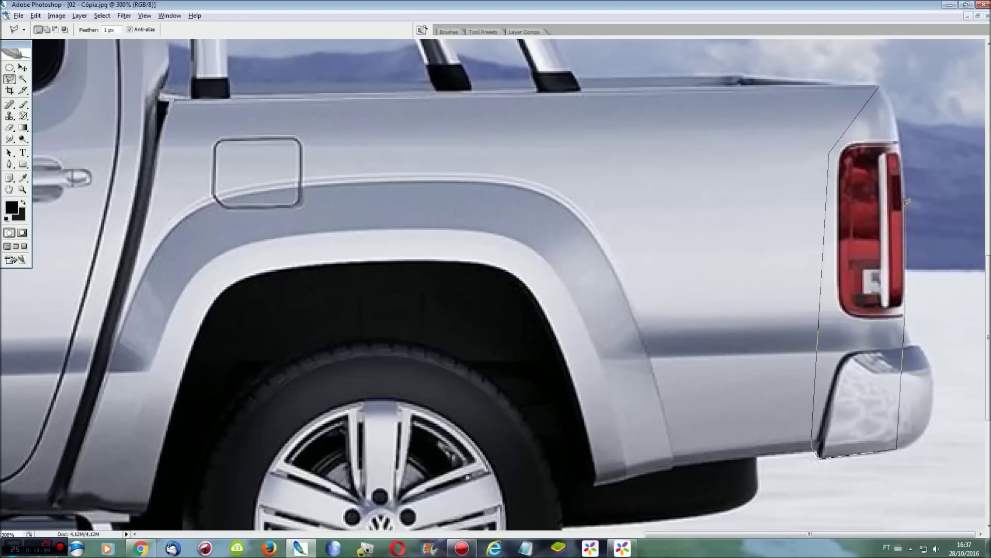
left_click(903, 127)
left_click(879, 86)
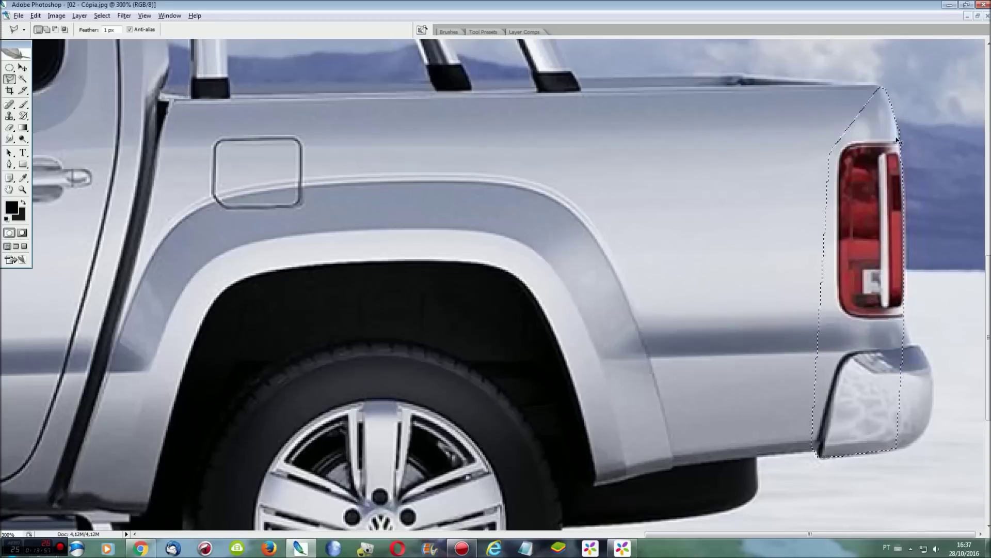
Paste the tail light into 01 - Cópia.psd on the truck's rear, scaled to 103.5%.
left_click(169, 15)
left_click(206, 233)
key("ctrl+plus")
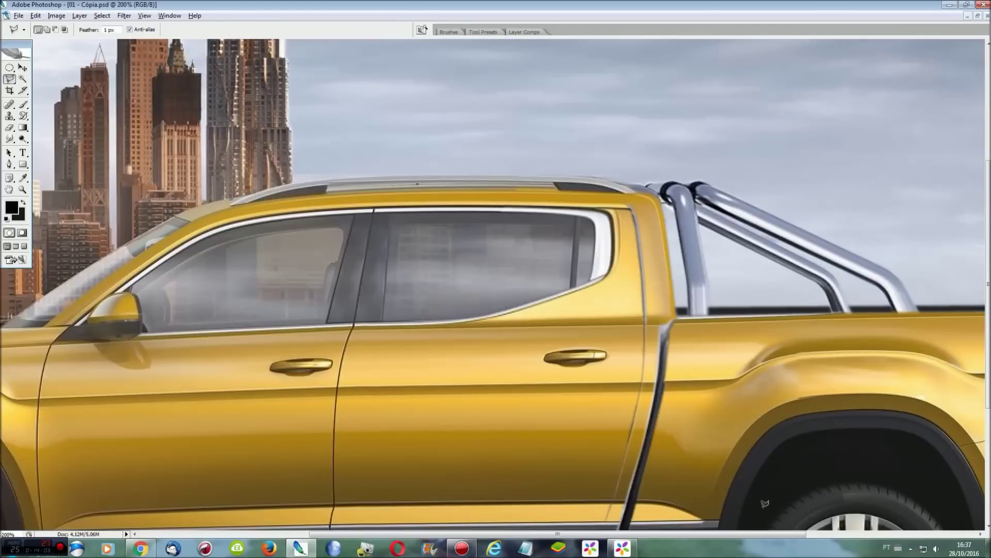
left_click_drag(764, 534, 919, 533)
scroll(921, 333, "down", 5)
key("ctrl+v")
key("ctrl+t")
left_click_drag(520, 369, 791, 385)
left_click_drag(820, 430, 841, 435)
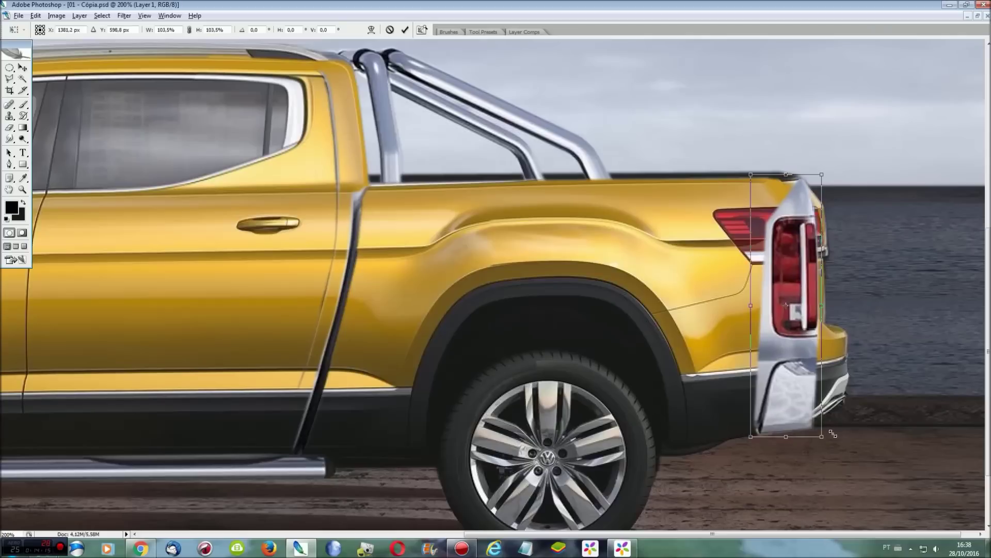
key("Return")
Outline the unwanted silver surround of the pasted tail light.
key("l")
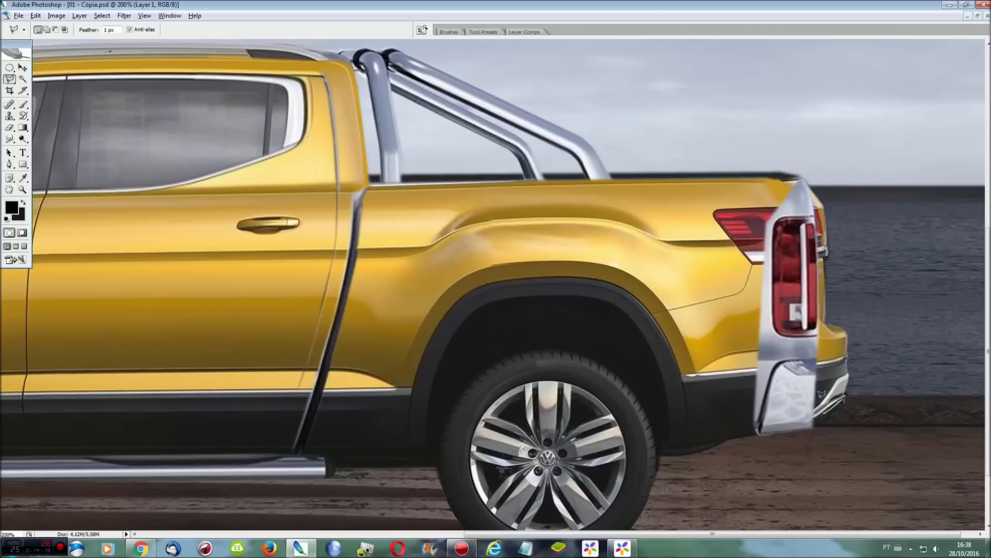
key("ctrl+plus")
key("ctrl+plus")
scroll(650, 129, "right", 5)
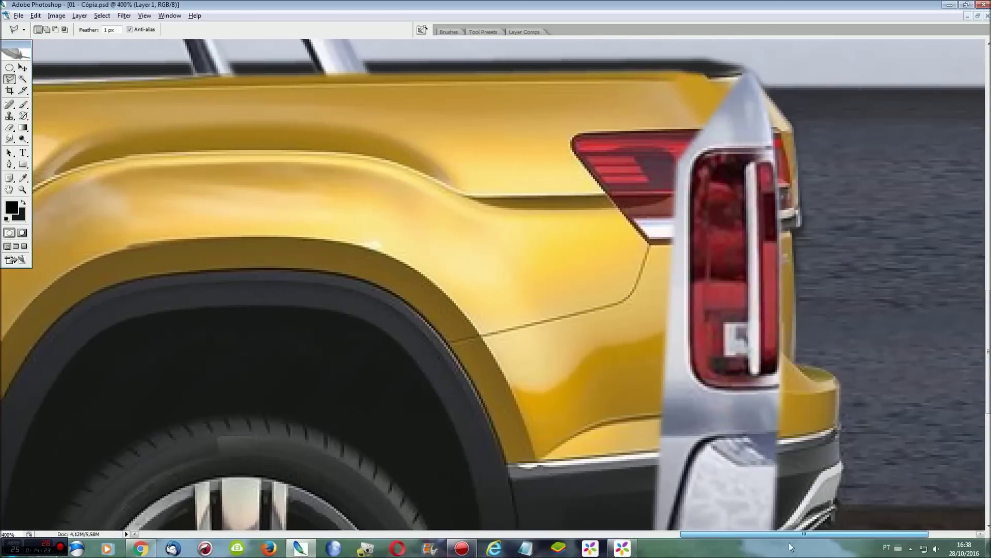
scroll(650, 129, "right", 3)
left_click(513, 144)
left_click(608, 51)
left_click(660, 81)
double_click(671, 134)
Delete the lower silver patch under the tail light and deselect.
scroll(670, 133, "down", 3)
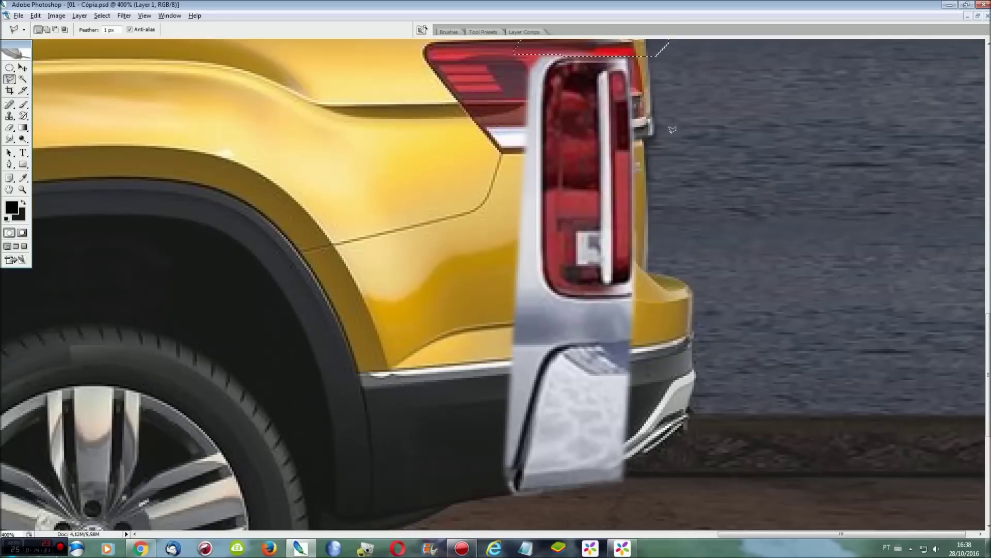
left_click(491, 498)
left_click(620, 512)
left_click(676, 341)
double_click(671, 323)
key("Delete")
key("ctrl+d")
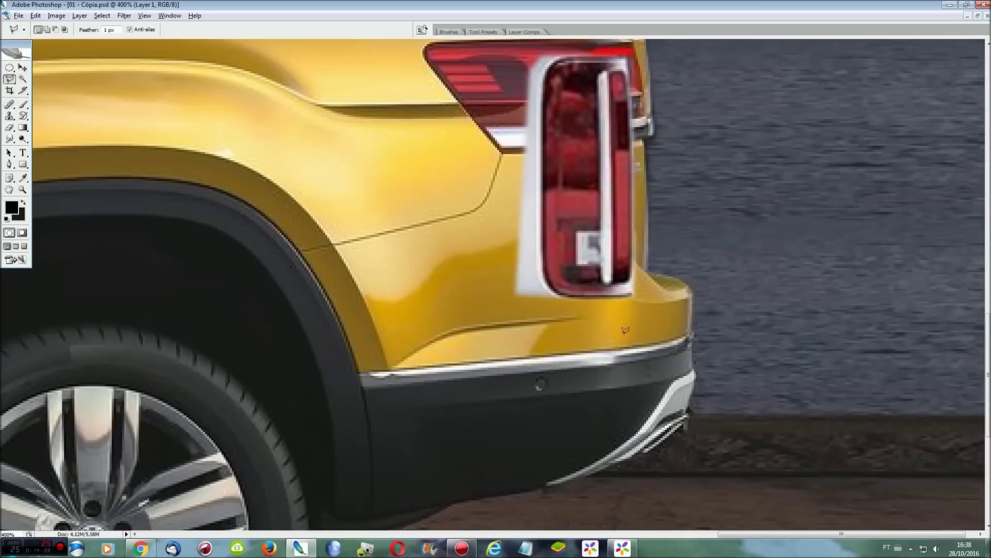
Outline along the light's left edge, drop the selection, and show the layers list.
scroll(573, 166, "up", 3)
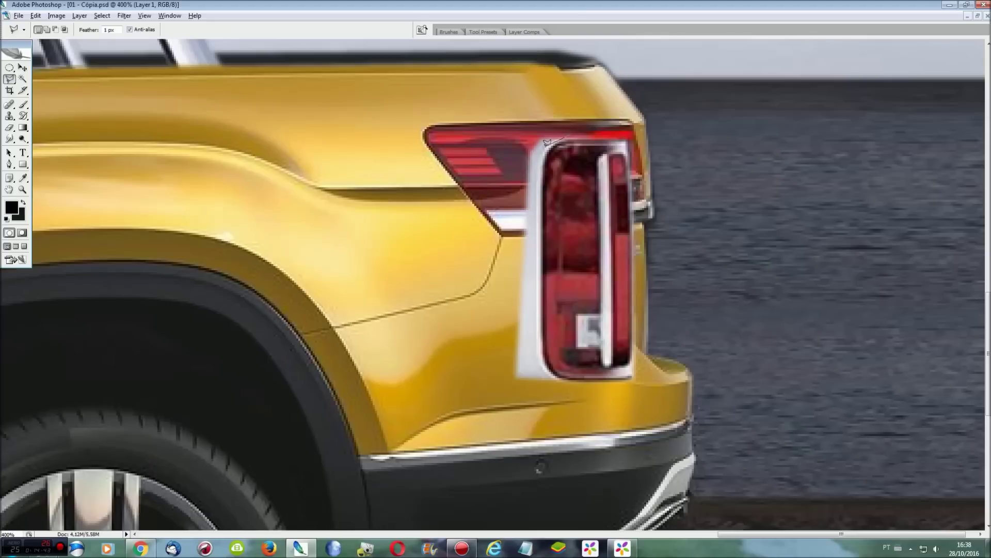
left_click(541, 152)
left_click(567, 137)
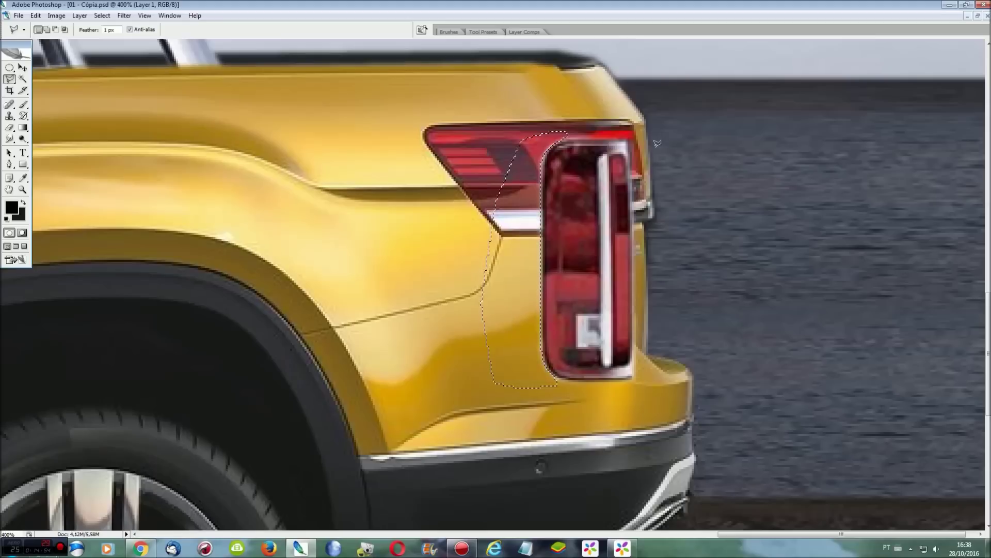
key("ctrl+d")
scroll(711, 206, "up", 1)
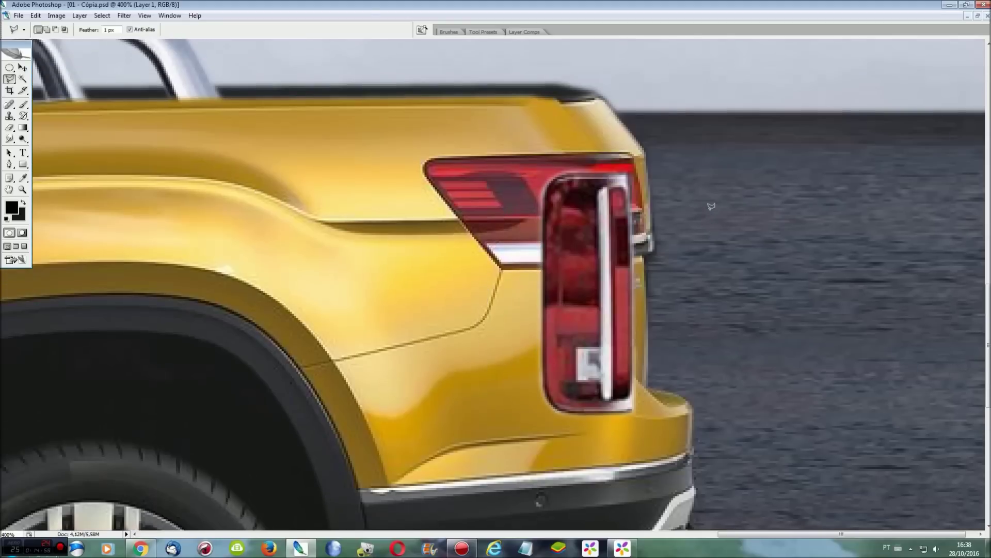
scroll(711, 207, "up", 1)
scroll(711, 206, "up", 1)
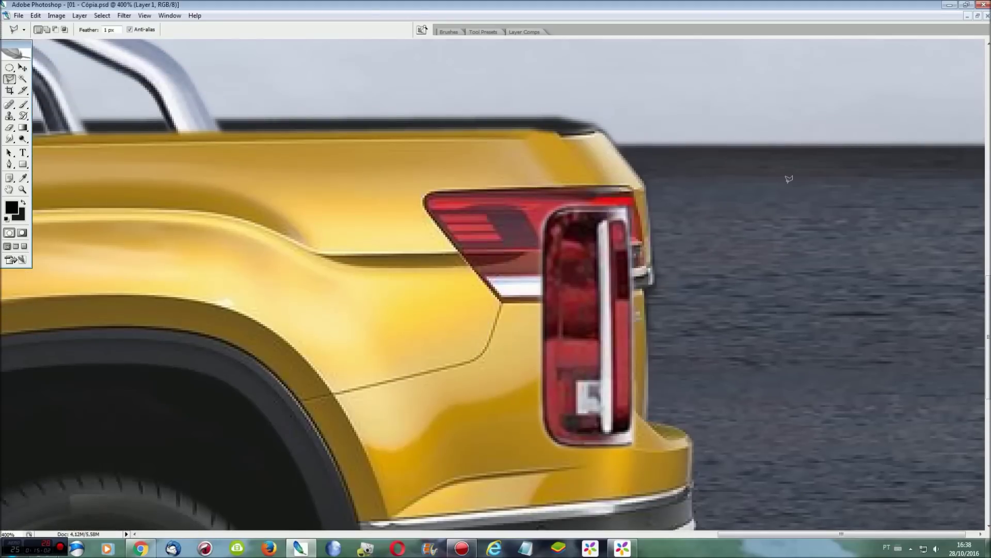
key("F7")
Select the Background layer and outline the yellow body panel beside the tail light.
left_click(287, 100)
key("F7")
scroll(612, 308, "down", 1)
scroll(611, 307, "down", 2)
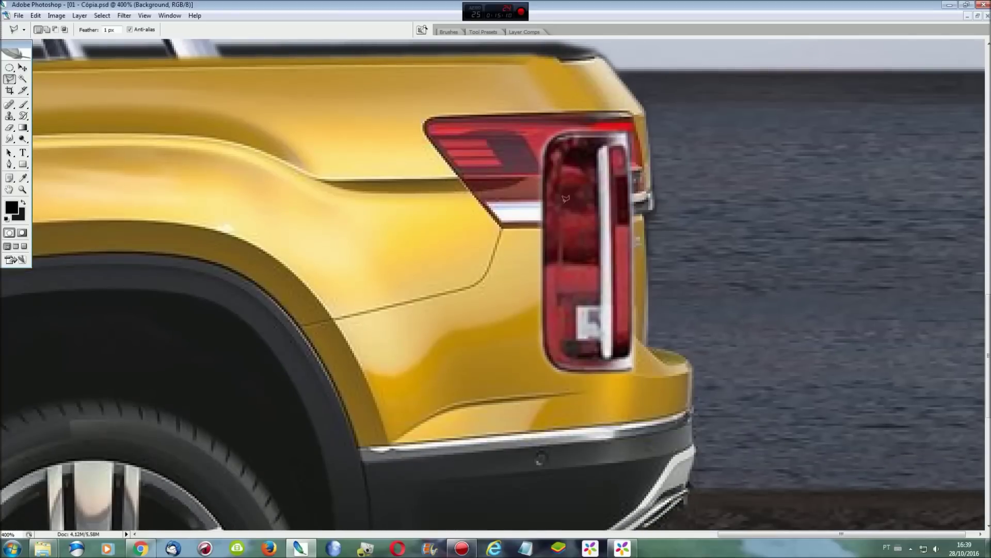
scroll(586, 98, "up", 1)
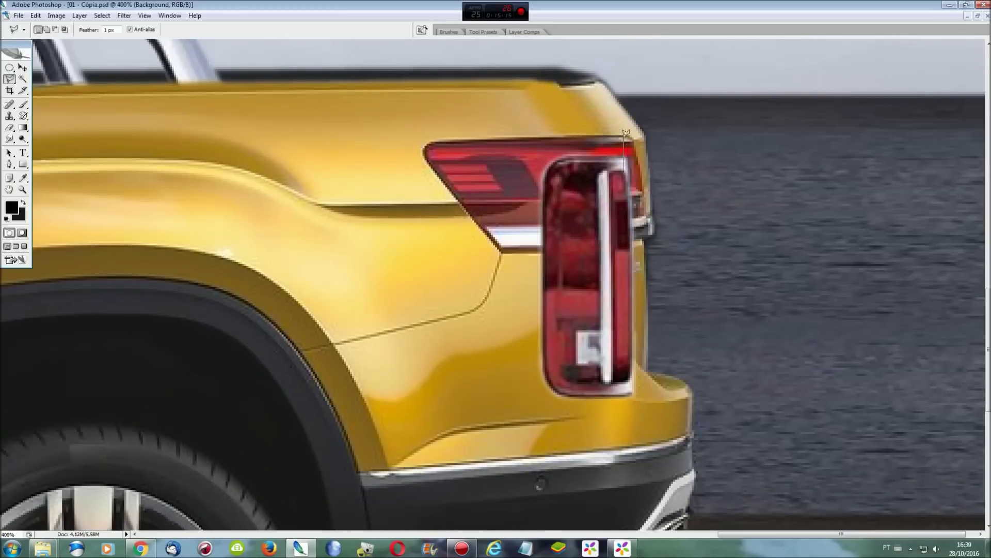
left_click(540, 71)
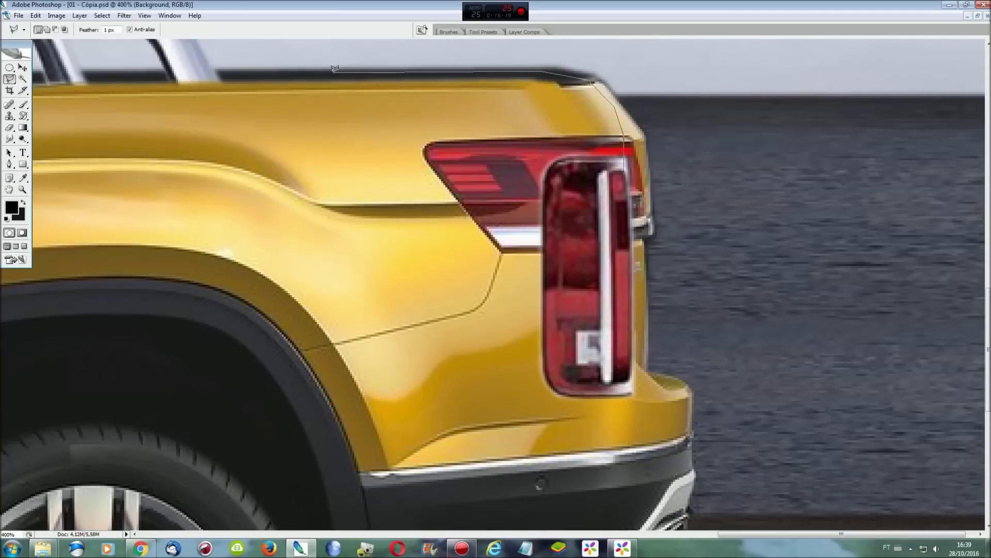
left_click(332, 71)
left_click(332, 424)
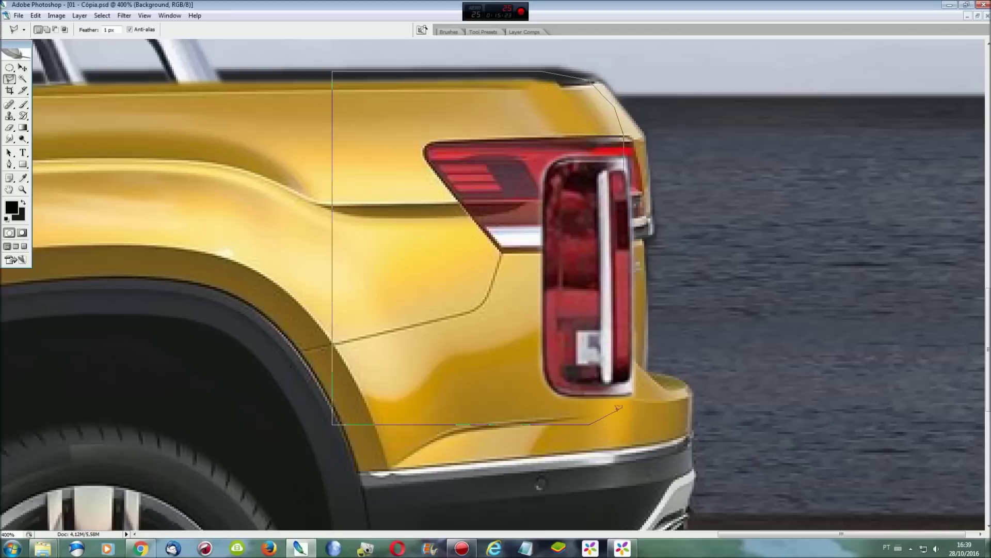
left_click(623, 308)
Add the lower area along the light to the body-panel selection.
left_click(668, 399, "shift")
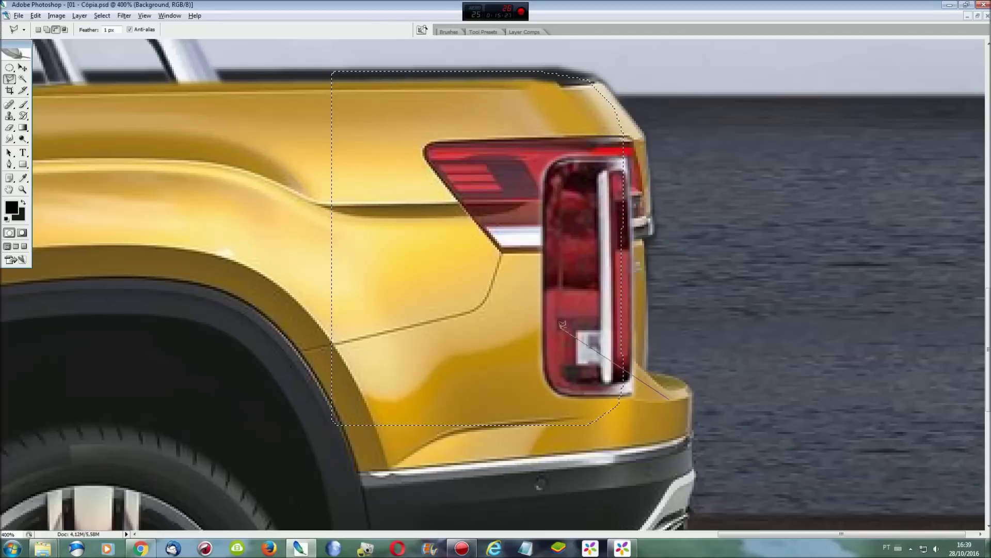
left_click(560, 391)
left_click(307, 387)
left_click(308, 459)
left_click(733, 478)
left_click(668, 399)
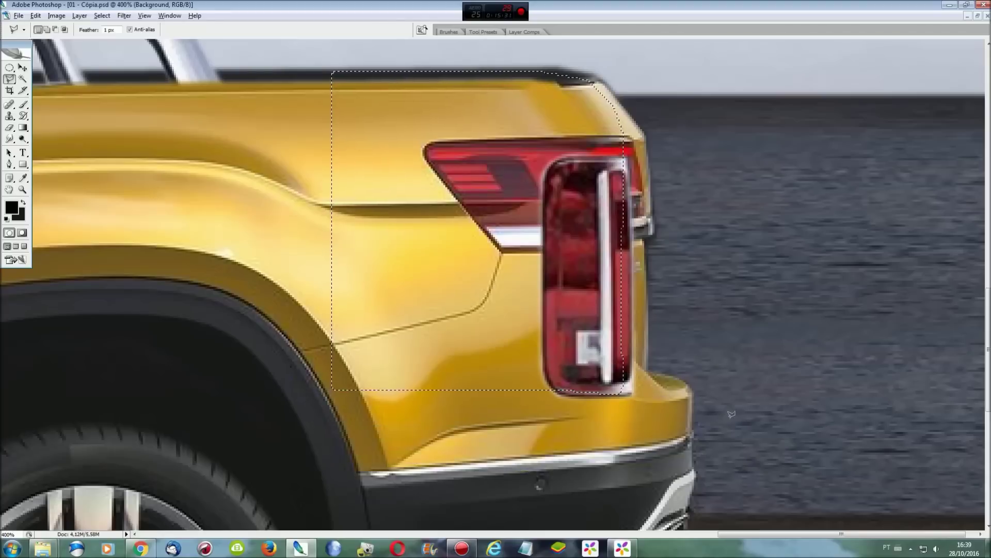
Subtract a left strip from the body-panel selection.
left_click(370, 405, "shift")
key("Escape")
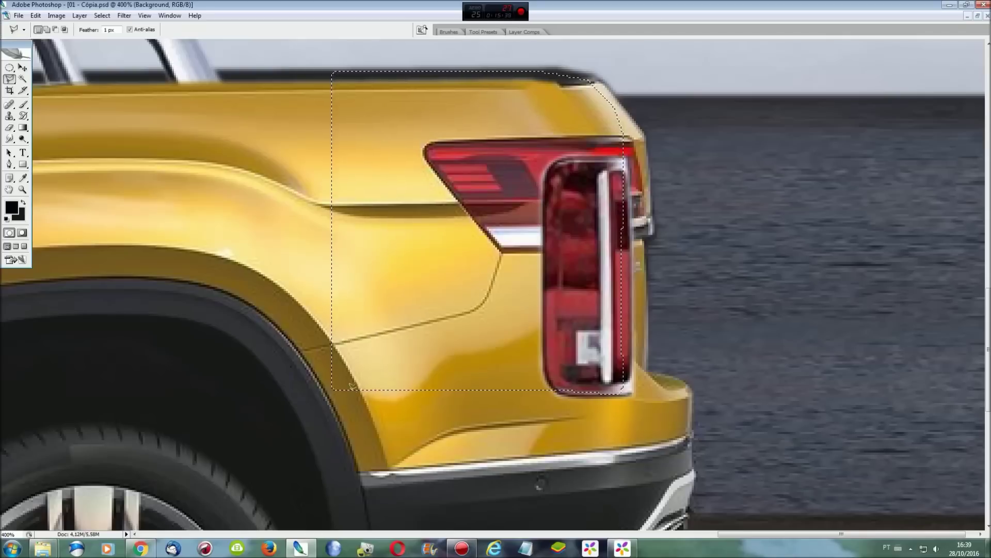
left_click(369, 391)
left_click(340, 55)
left_click(305, 400)
left_click(369, 391)
Copy the panel to a new layer and stretch it wider over the old tail light.
key("ctrl+j")
key("ctrl+t")
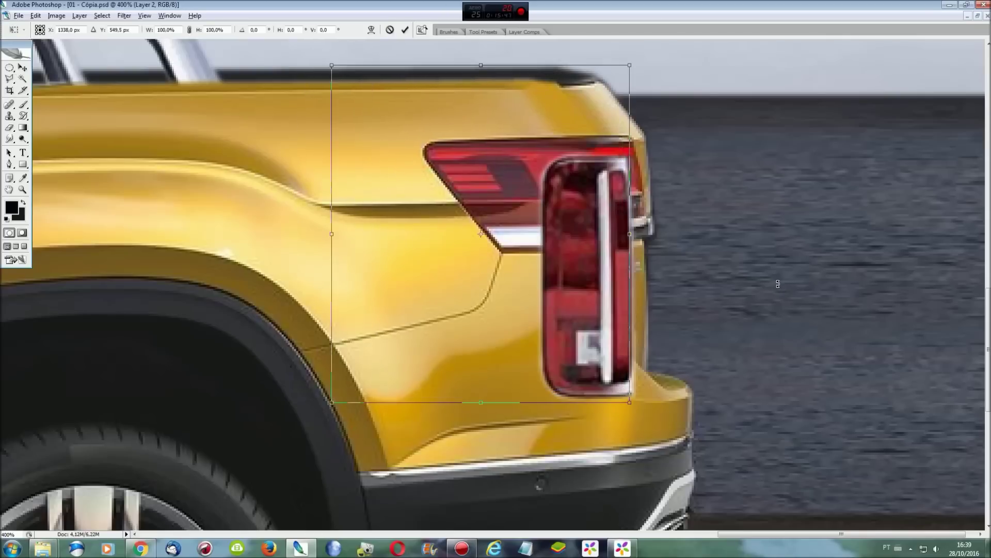
mouse_move(638, 237)
left_mouse_down()
mouse_move(757, 239)
mouse_move(708, 237)
mouse_move(726, 235)
left_mouse_up()
key("Return")
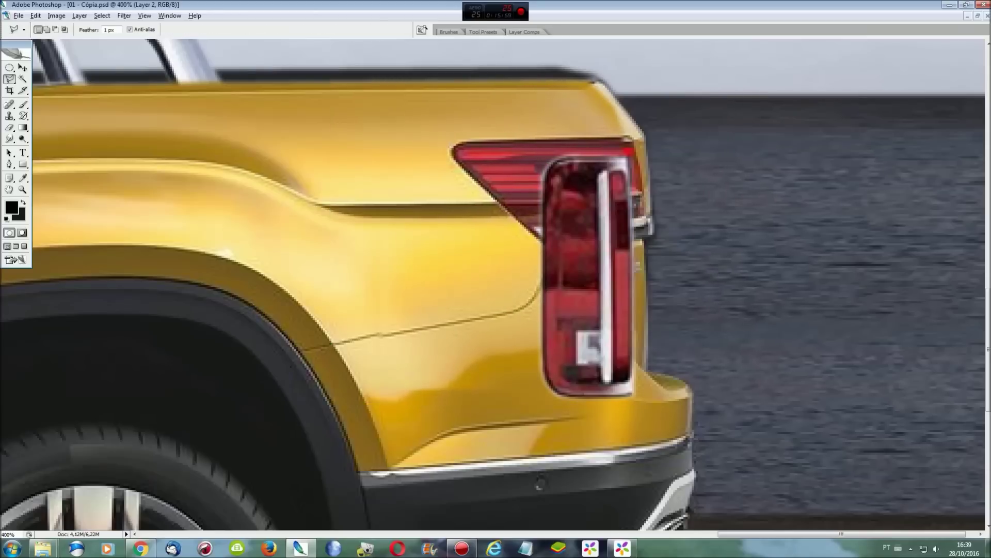
Smudge the old tail light's leftover red into the yellow body and merge the copy down.
scroll(833, 146, "up", 3)
key("r")
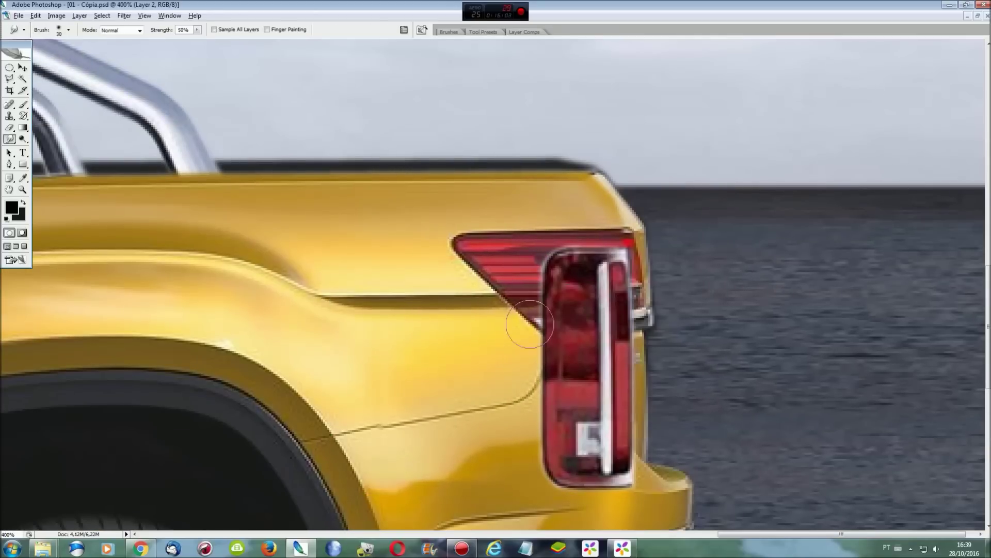
left_click_drag(527, 300, 563, 279)
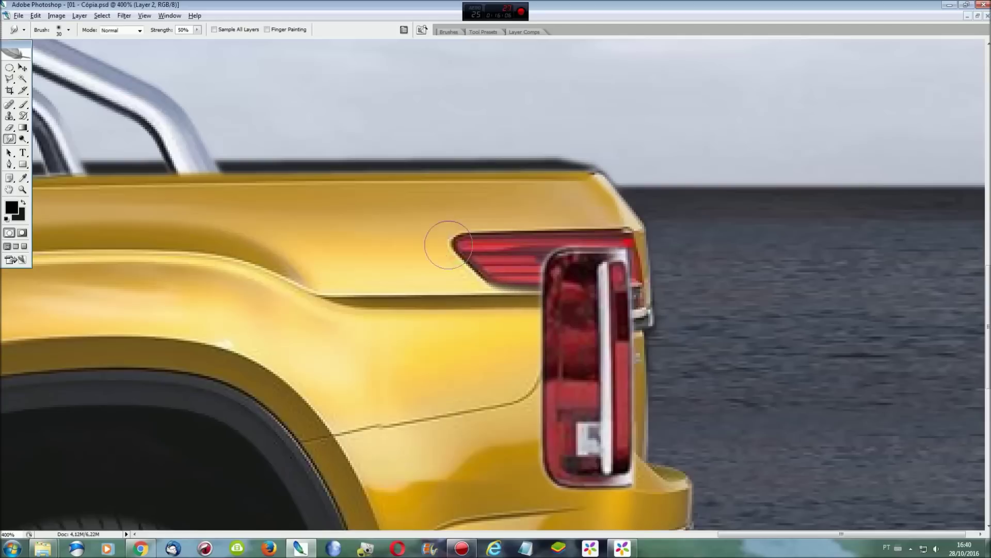
left_click_drag(455, 248, 545, 237)
mouse_move(473, 234)
left_mouse_down()
mouse_move(475, 266)
mouse_move(542, 279)
mouse_move(635, 232)
left_mouse_up()
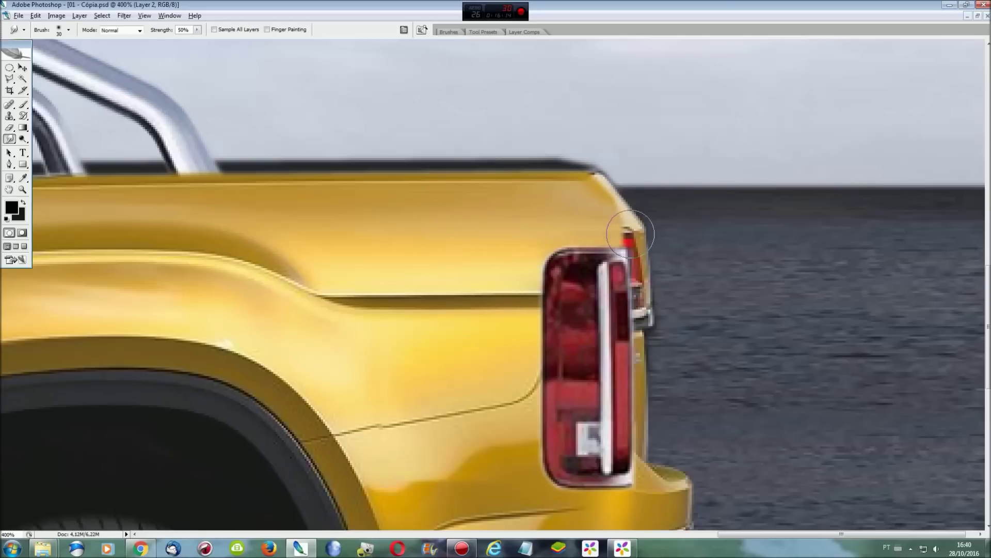
scroll(653, 237, "down", 2)
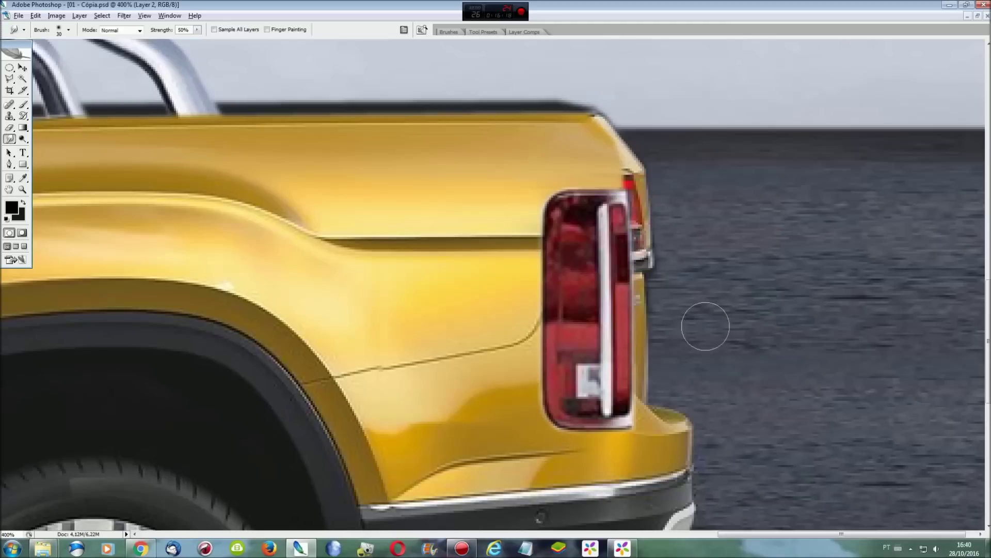
key("ctrl+e")
Sample a cream colour and fill a lasso selection along the tailgate edge.
scroll(705, 327, "up", 2)
key("l")
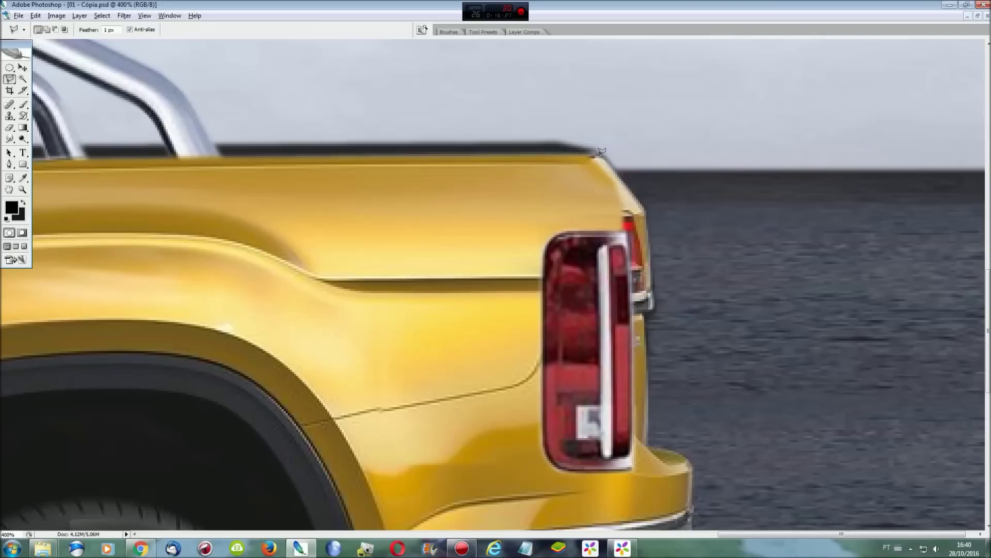
left_click(23, 177)
key("x")
key("l")
left_click(641, 200)
key("ctrl+BackSpace")
key("ctrl+d")
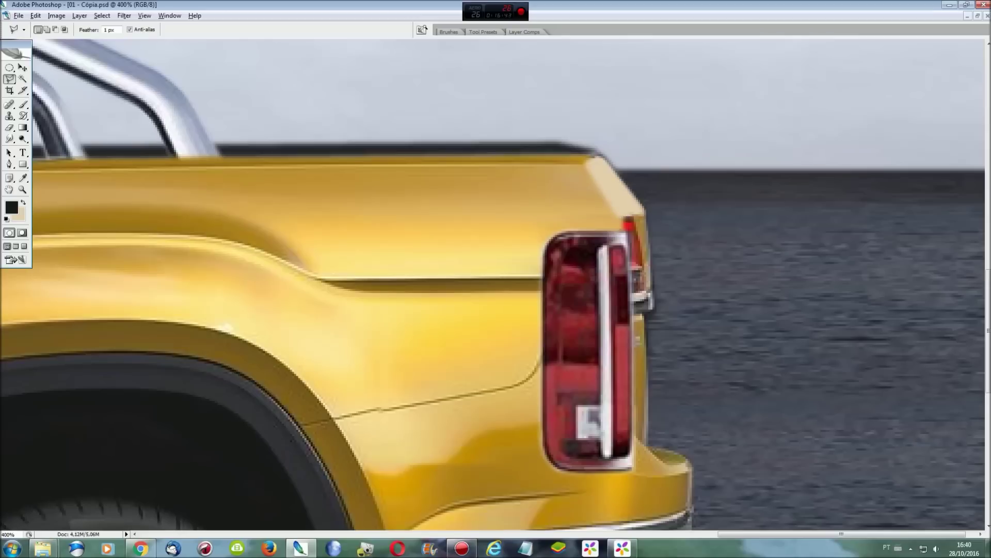
Sample beige as the foreground colour and fit the whole truck on screen.
left_click(23, 179)
key("x")
key("l")
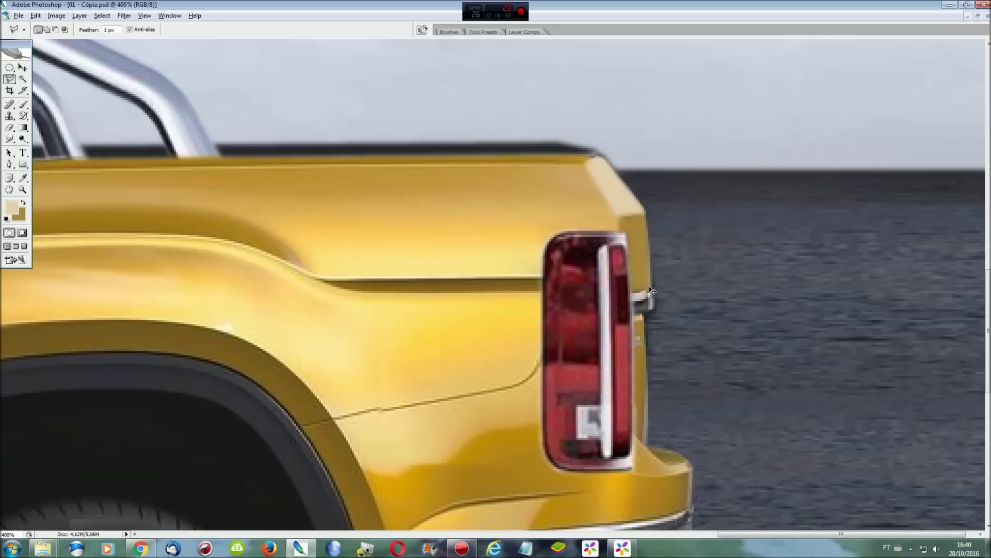
key("ctrl+0")
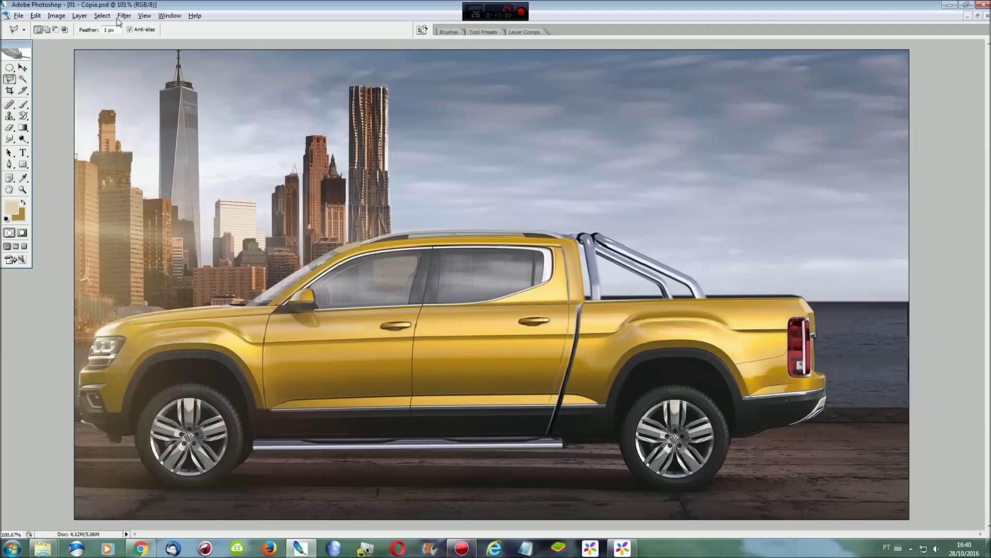
In 01.jpg, outline the yellow SUV's red taillight with the Polygonal Lasso.
left_click(169, 15)
left_click(191, 245)
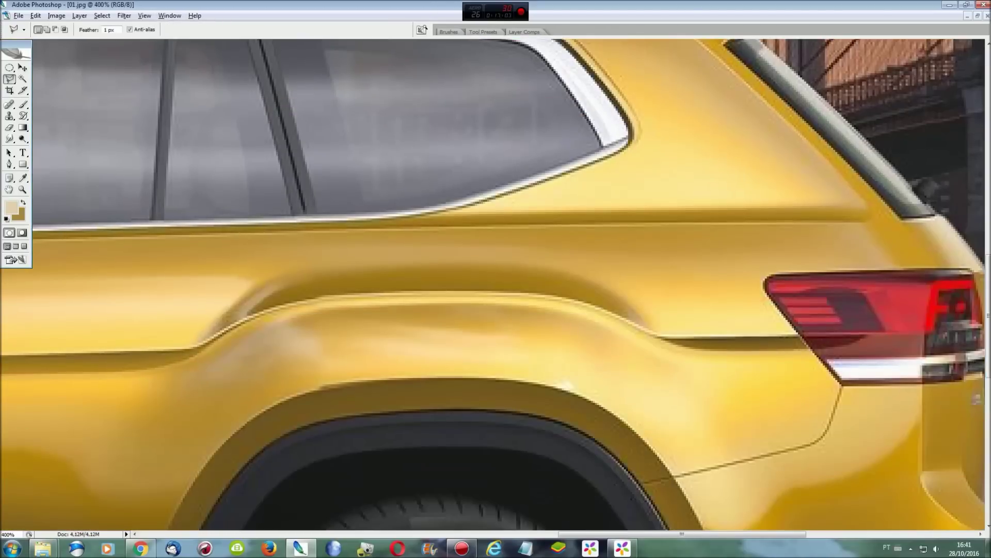
left_click_drag(664, 533, 725, 532)
scroll(755, 316, "down", 1)
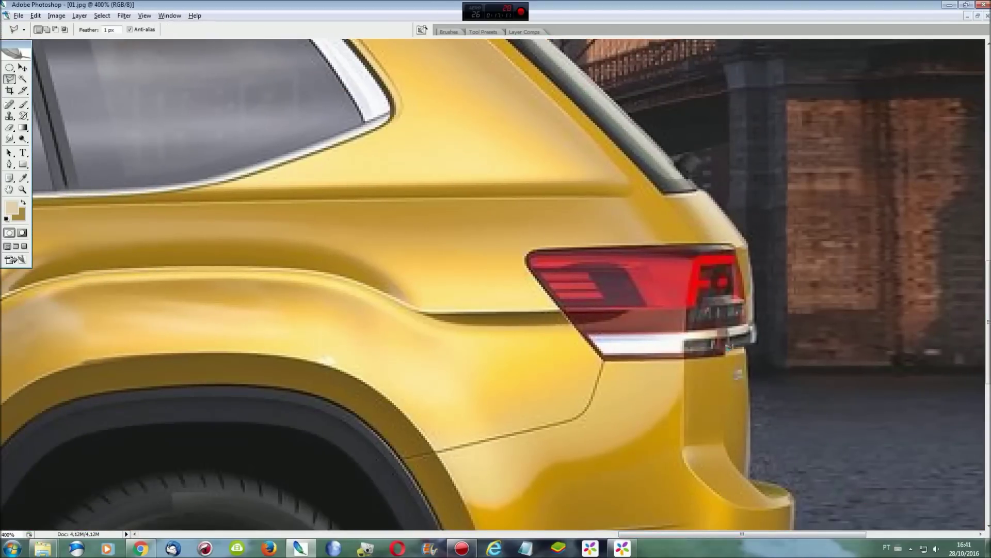
left_click(726, 349)
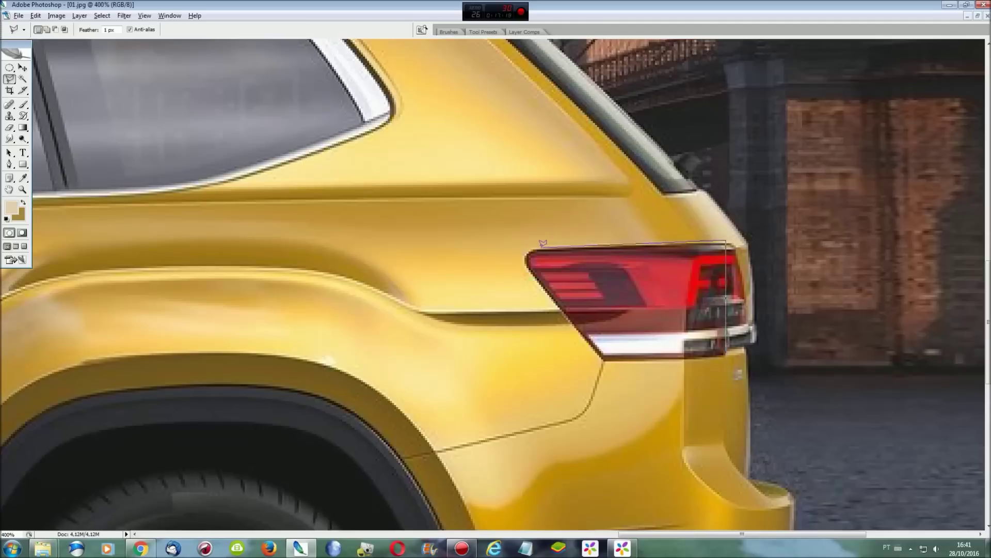
left_click(600, 361)
left_click(724, 355)
Return to the 01 - Cópia.psd pickup composite and zoom toward its rear.
left_click(170, 16)
left_click(211, 225)
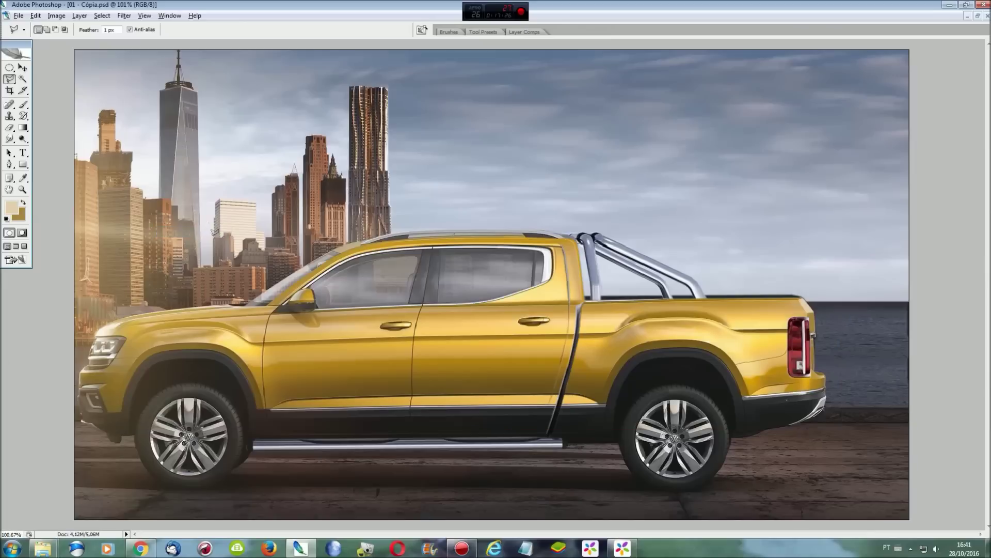
key("ctrl+plus")
key("ctrl+plus")
Paste the taillight and transform it to about W 75.7% and H 212.6% over the lamp.
scroll(873, 346, "right", 6)
scroll(874, 347, "down", 5)
key("ctrl+v")
key("ctrl+t")
mouse_move(503, 312)
left_mouse_down()
mouse_move(747, 357)
mouse_move(754, 434)
left_mouse_up()
left_click_drag(754, 281, 755, 220)
left_click_drag(800, 328, 789, 326)
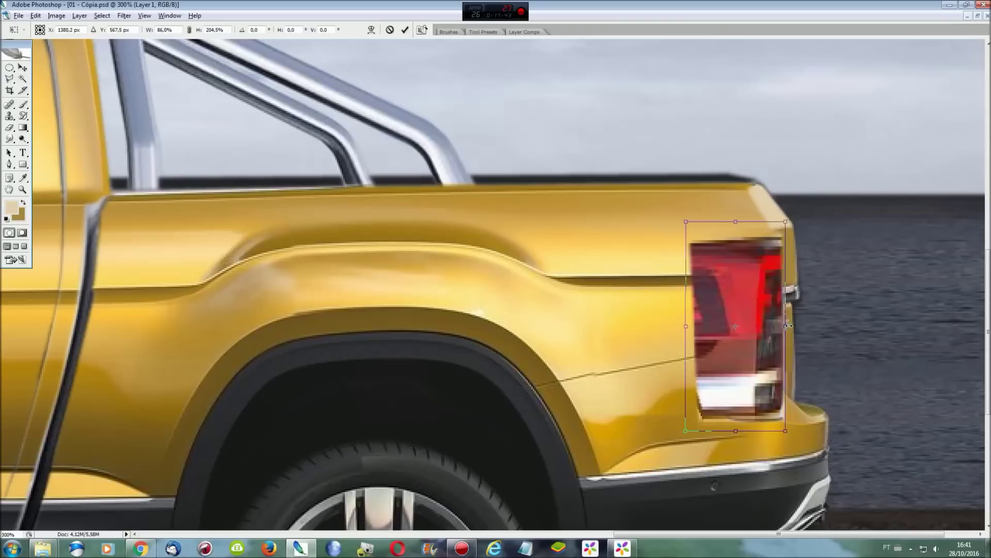
left_click_drag(683, 329, 701, 330)
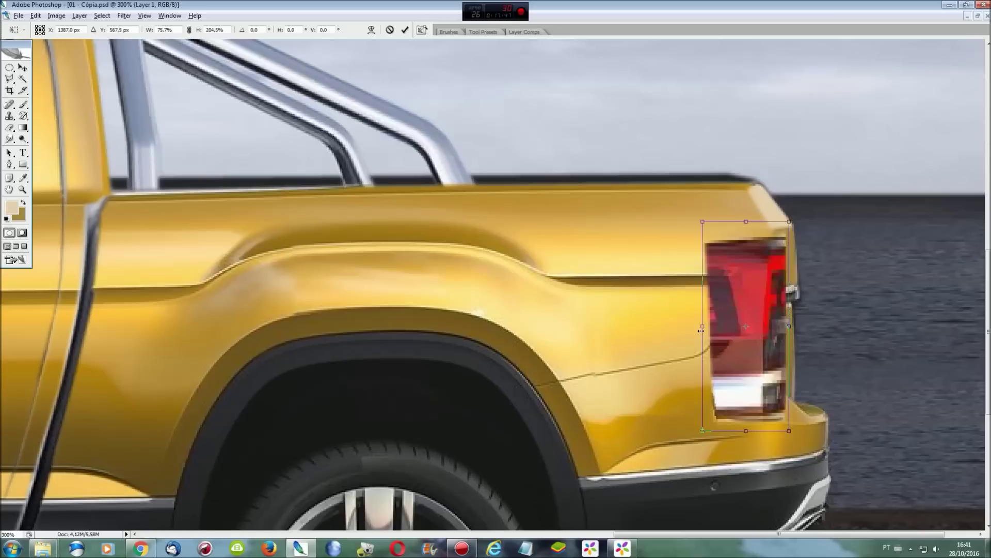
left_click_drag(762, 435, 763, 441)
left_click_drag(747, 221, 747, 217)
key("Return")
Show the Layers panel and hide the pasted taillight's Layer 1.
key("l")
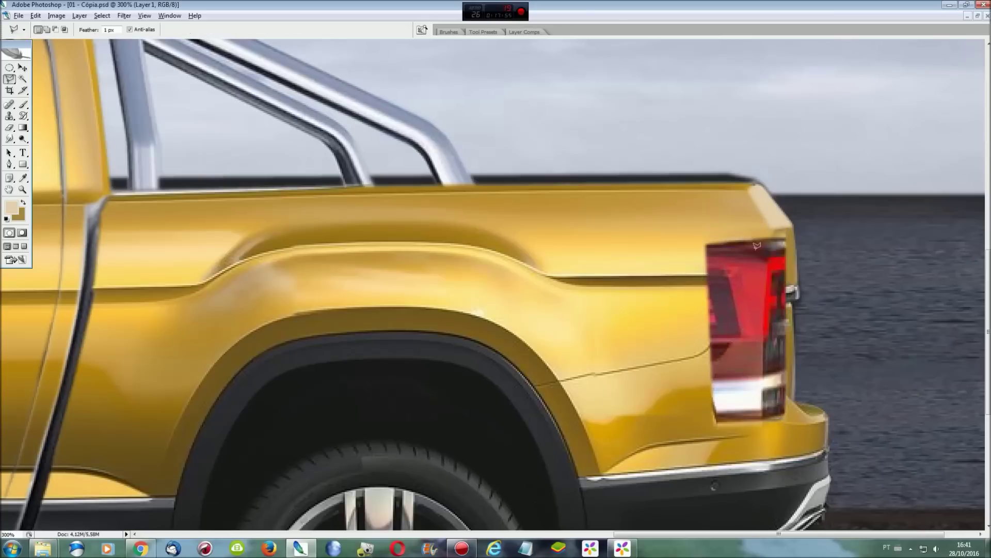
key("F7")
left_click(240, 90)
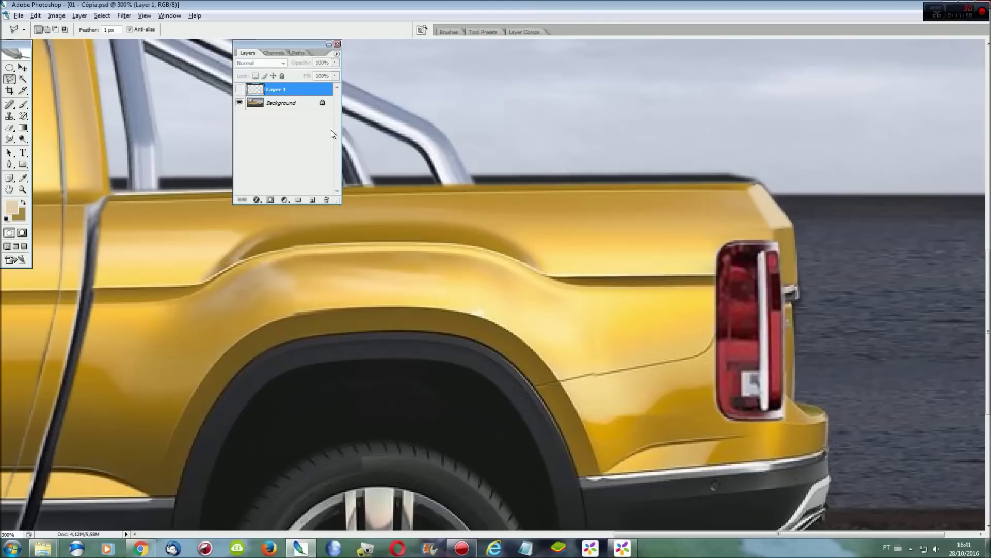
Trace the pickup's original rounded taillight, trim the pasted light to it, and fit to screen.
key("ctrl+plus")
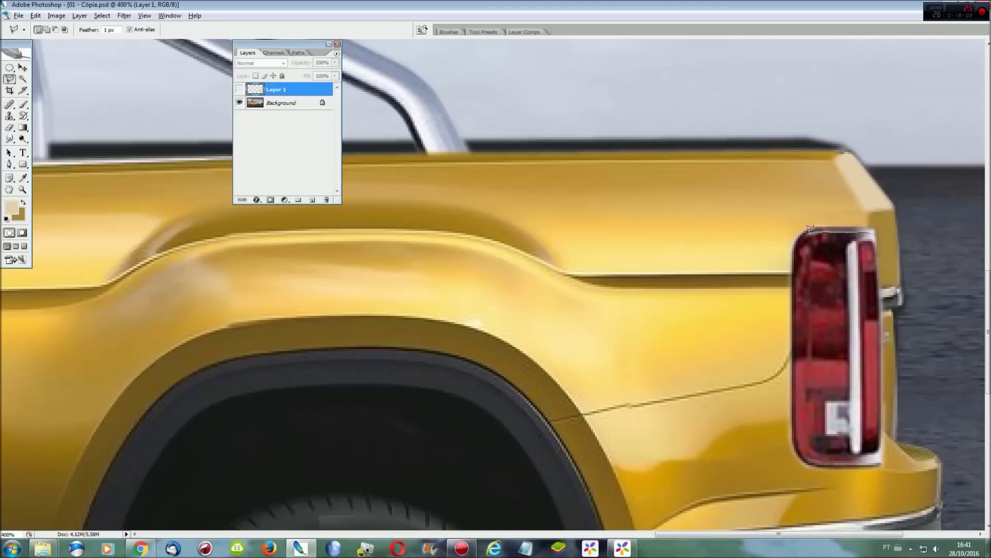
left_click(796, 242)
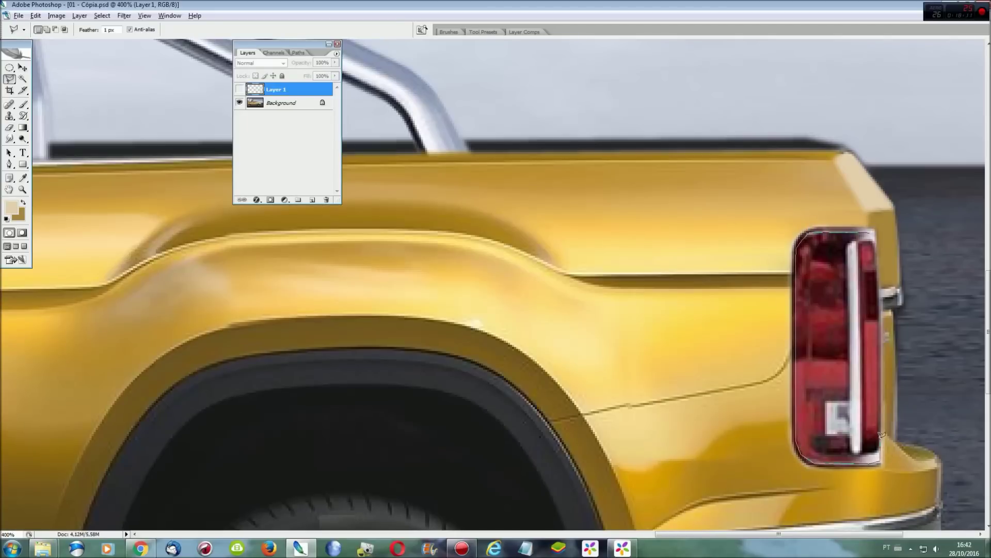
left_click(875, 233)
left_click(101, 16)
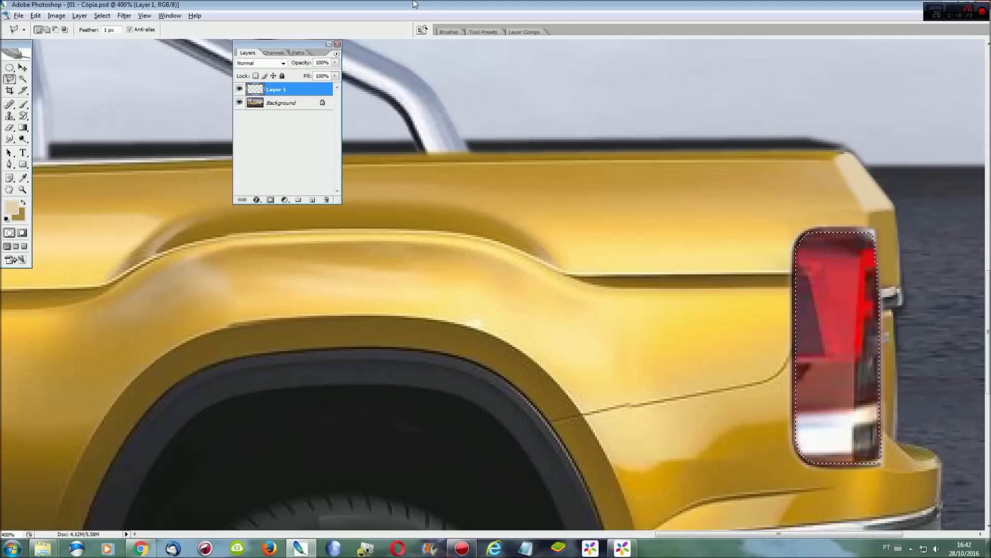
key("ctrl+0")
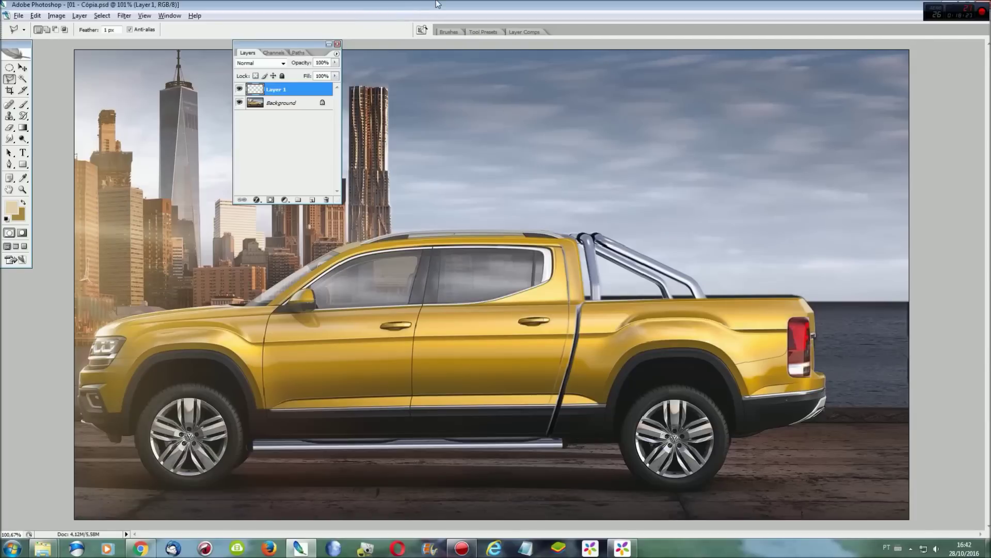
left_click(337, 44)
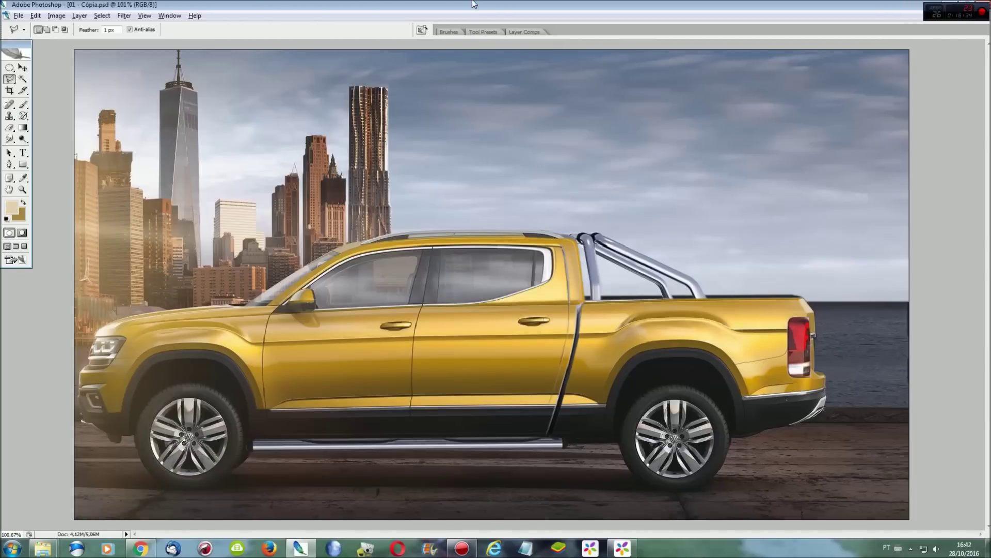
key("ctrl+a")
Lasso the pickup body and the ground beneath it out to the image margins.
key("m")
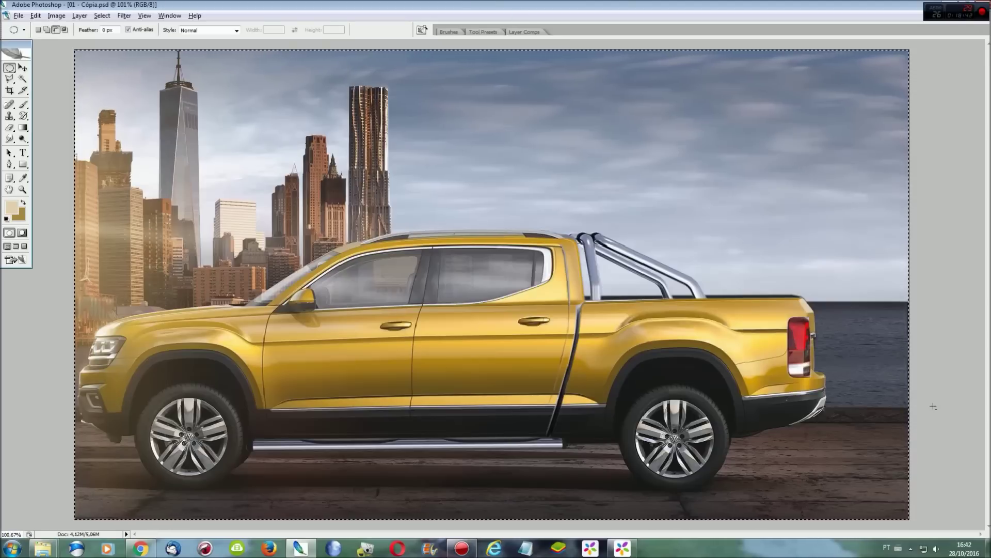
key("l")
left_click(909, 407)
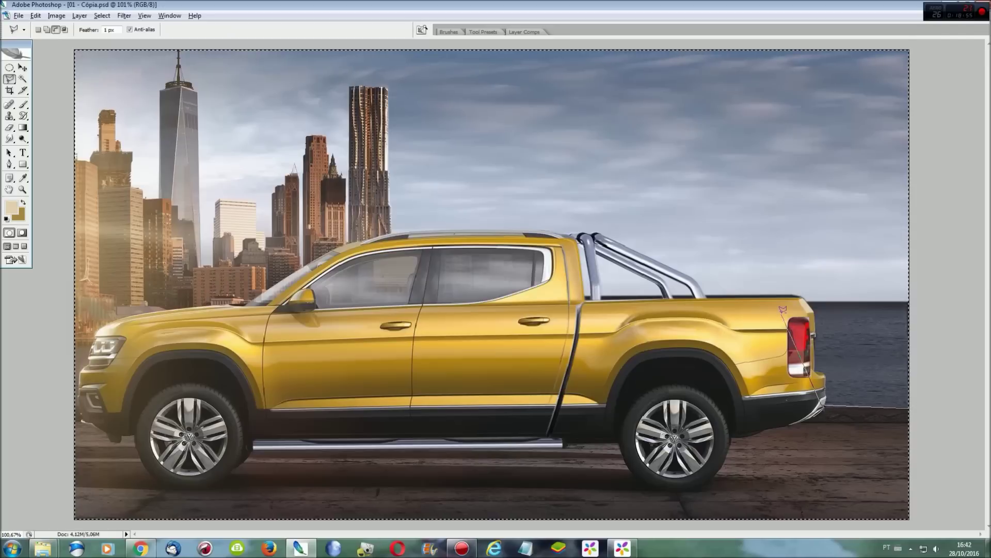
left_click(784, 299)
left_click(555, 304)
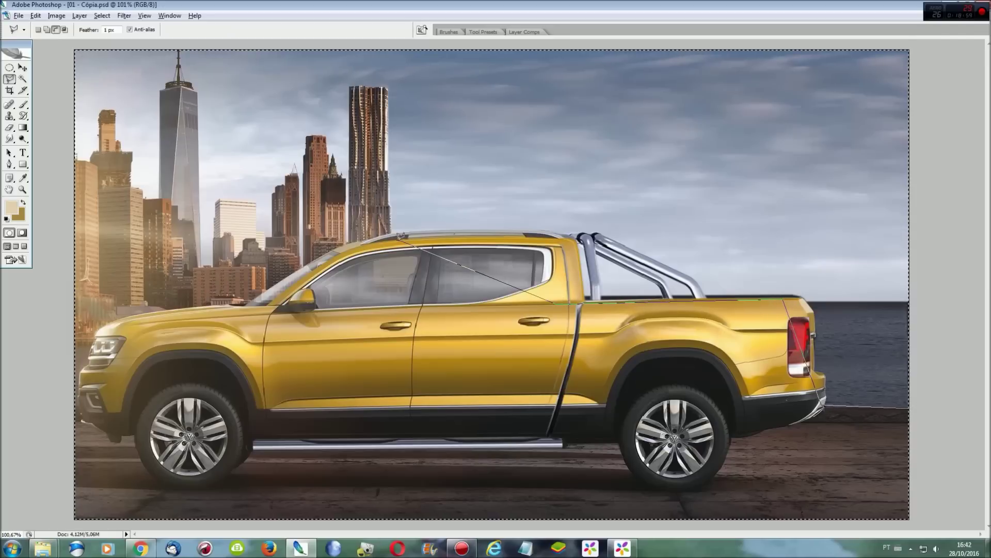
left_click(118, 316)
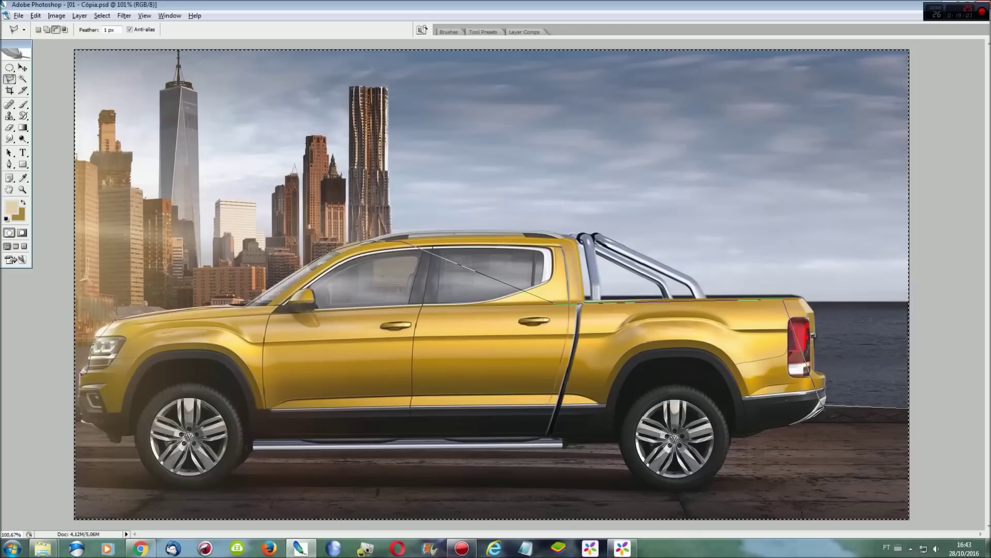
left_click(65, 408)
left_click(55, 101)
left_click(63, 49)
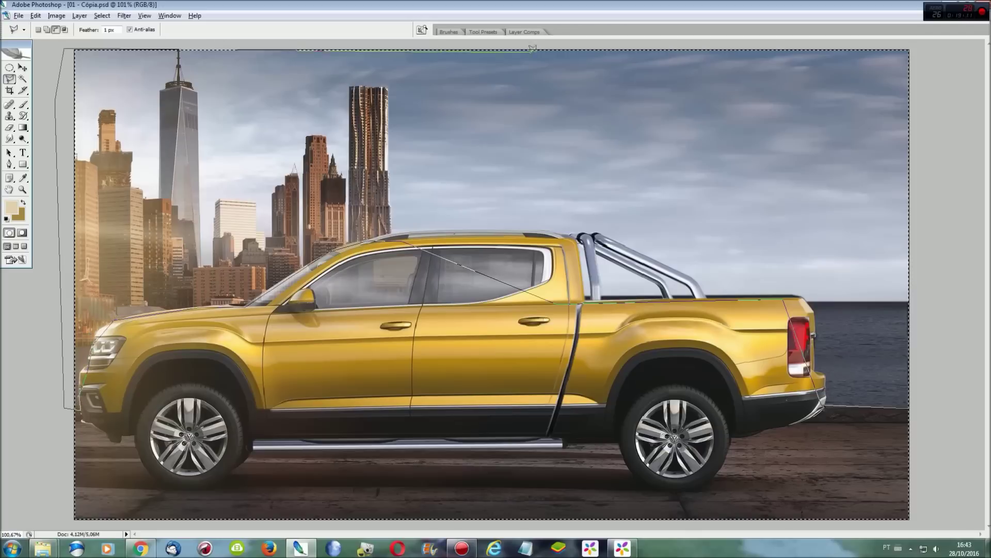
left_click(917, 43)
double_click(943, 105)
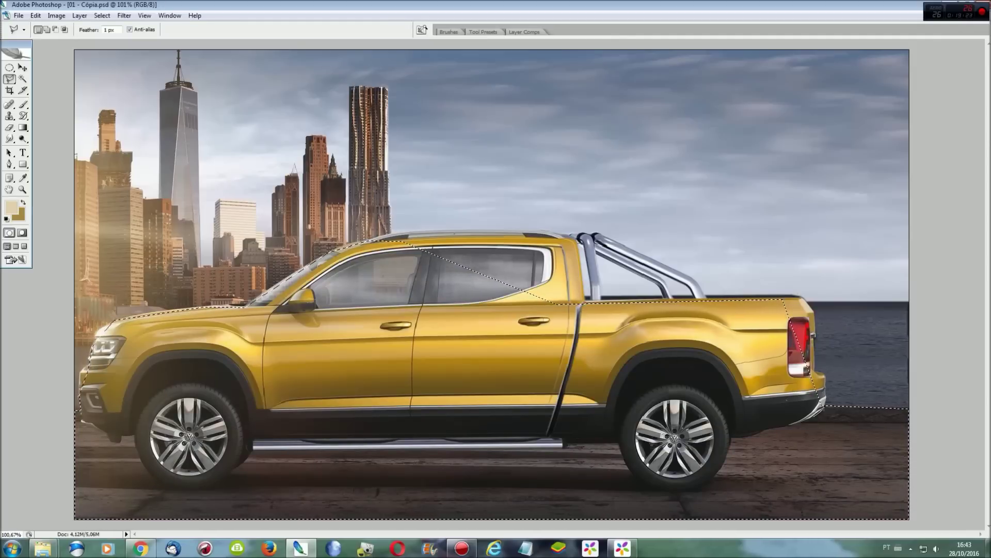
At 300% zoom, Alt-subtract the taillight from the selection.
key("ctrl+plus")
key("ctrl+plus")
scroll(882, 428, "right", 10)
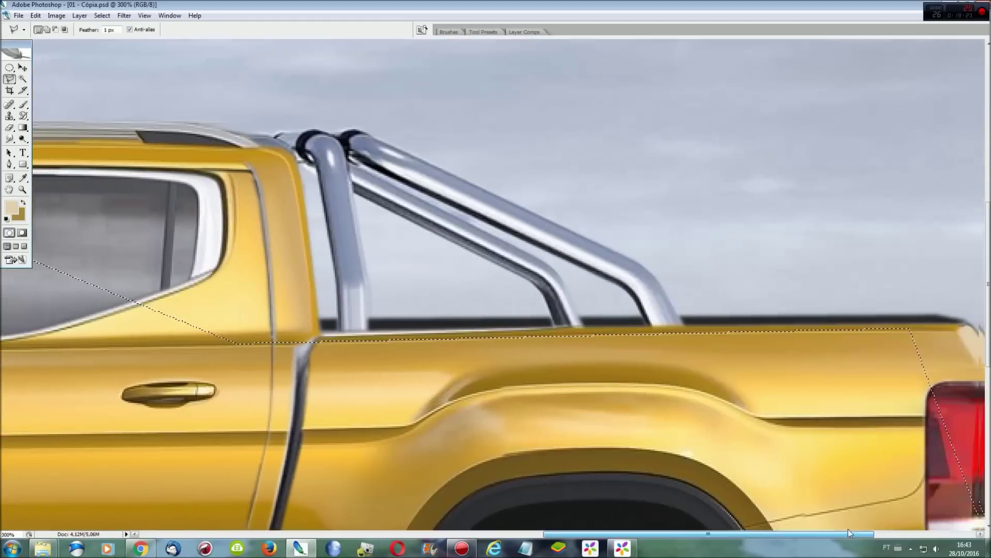
scroll(882, 428, "down", 3)
key("alt")
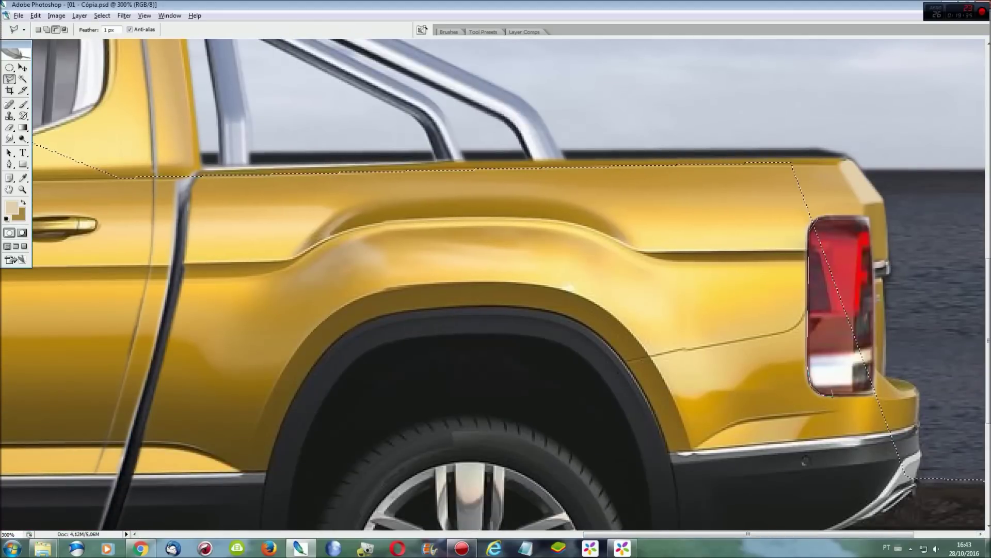
double_click(876, 382)
scroll(460, 514, "left", 2)
scroll(460, 513, "left", 6)
scroll(599, 310, "left", 1)
scroll(599, 310, "up", 1)
scroll(597, 310, "up", 1)
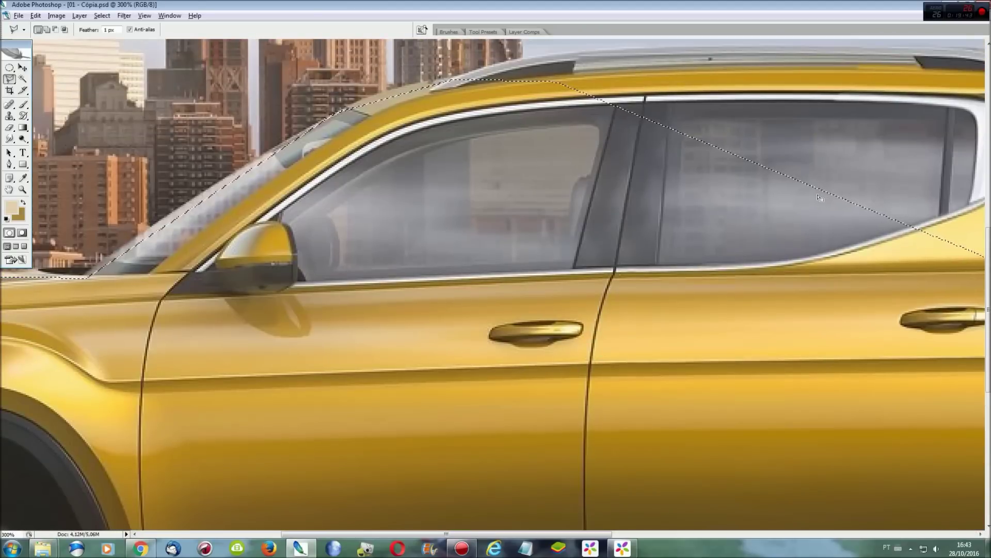
left_click_drag(599, 534, 457, 537)
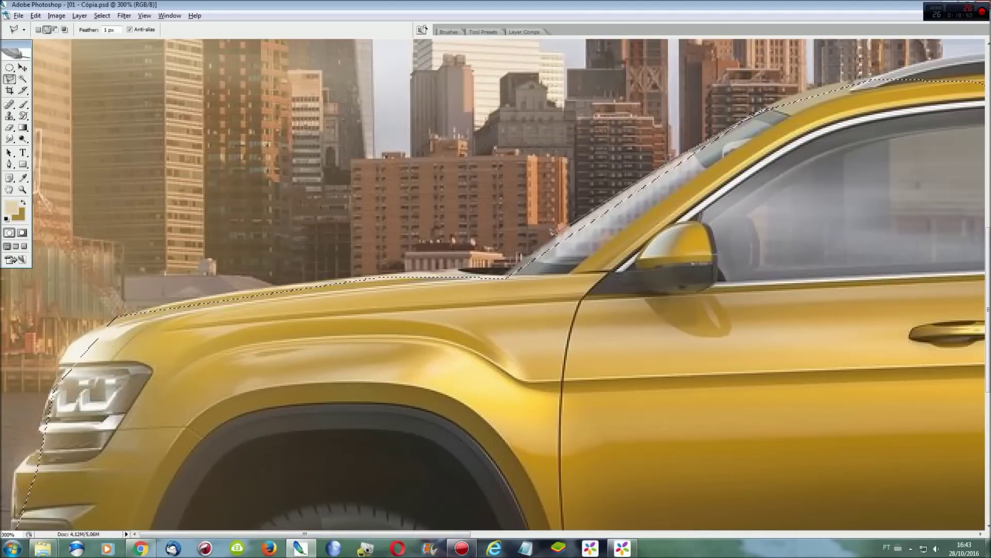
Refine the selection edge along the windshield and hood, then fit the image on screen.
left_click(495, 284)
left_click(545, 269)
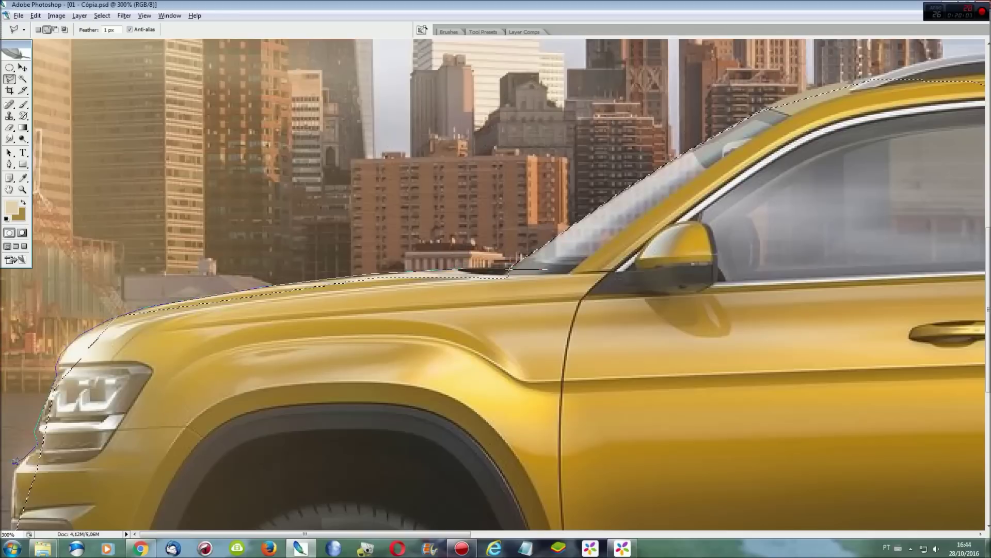
scroll(16, 461, "down", 5)
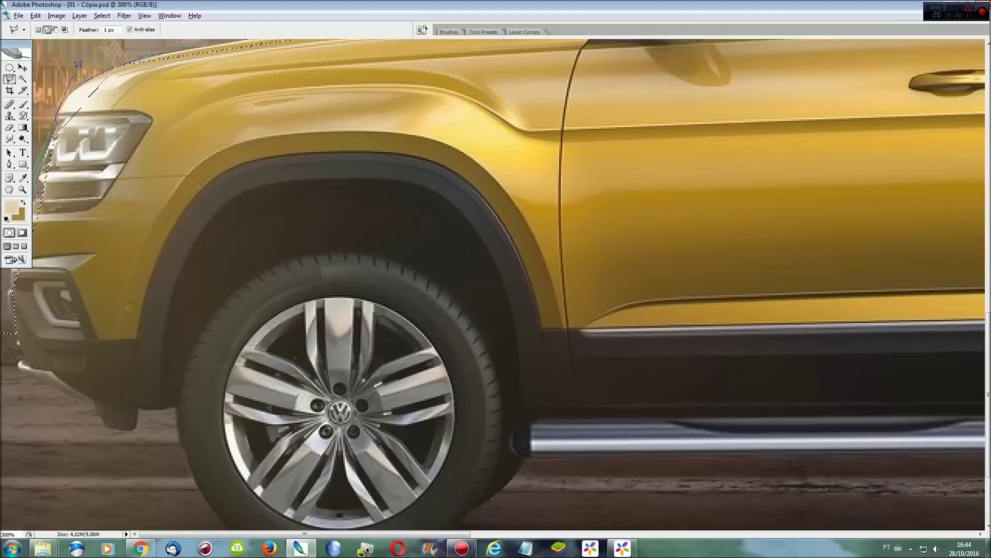
scroll(38, 523, "up", 6)
scroll(39, 524, "down", 7)
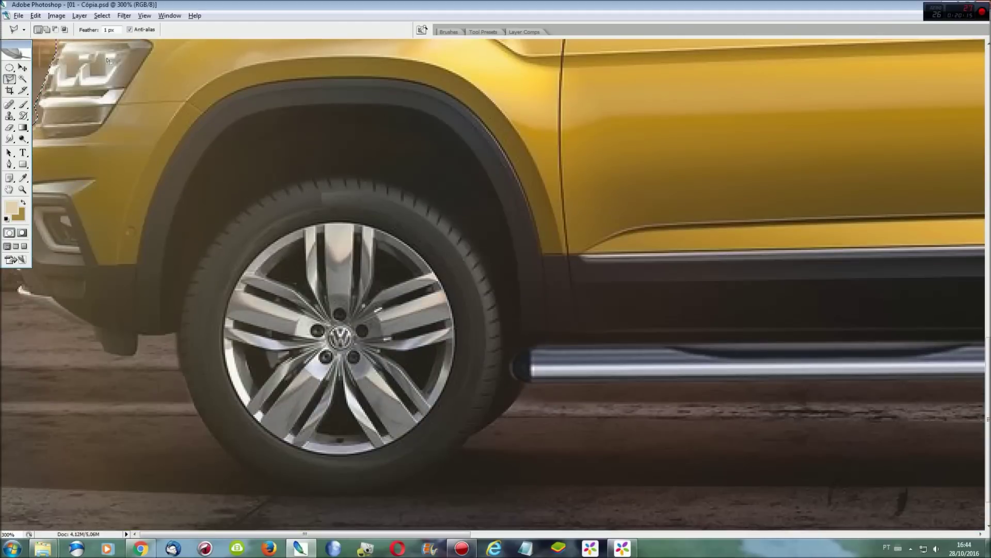
scroll(265, 281, "up", 2)
scroll(265, 281, "up", 1)
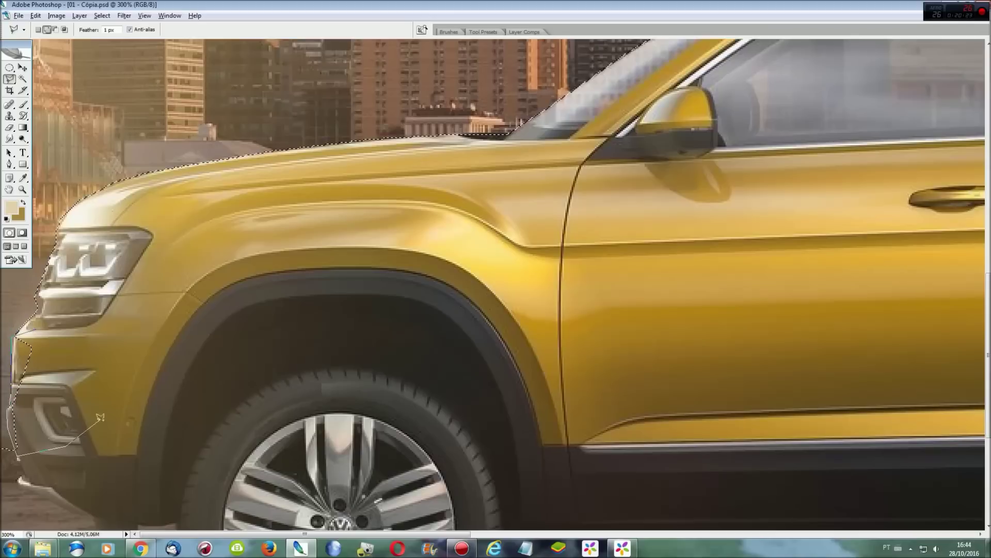
key("ctrl+0")
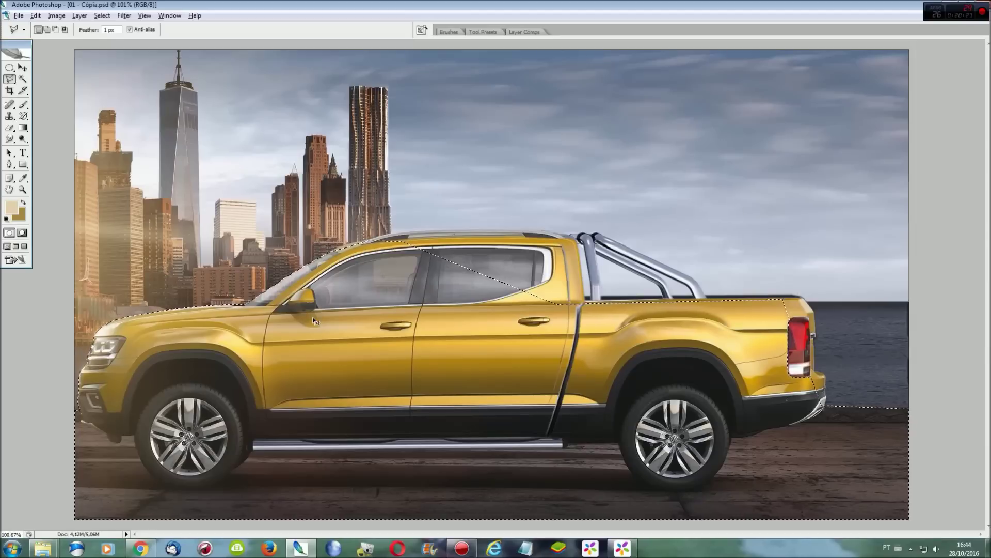
Desaturate the selected body and ground to grey, deselect, and zoom in on the pickup.
key("ctrl+shift+u")
key("ctrl+d")
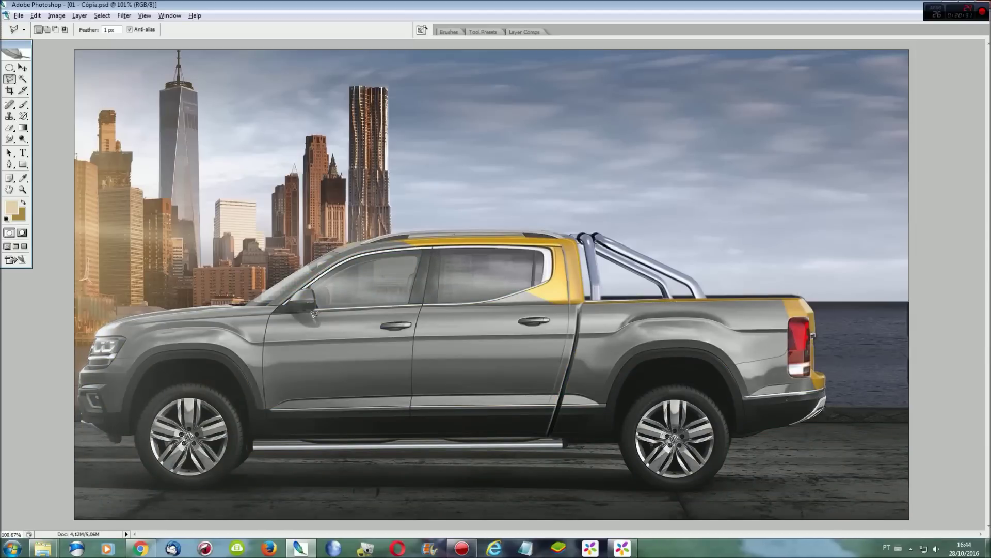
key("ctrl+plus")
key("ctrl+plus")
left_click_drag(676, 534, 929, 534)
scroll(876, 367, "down", 3)
scroll(868, 370, "down", 3)
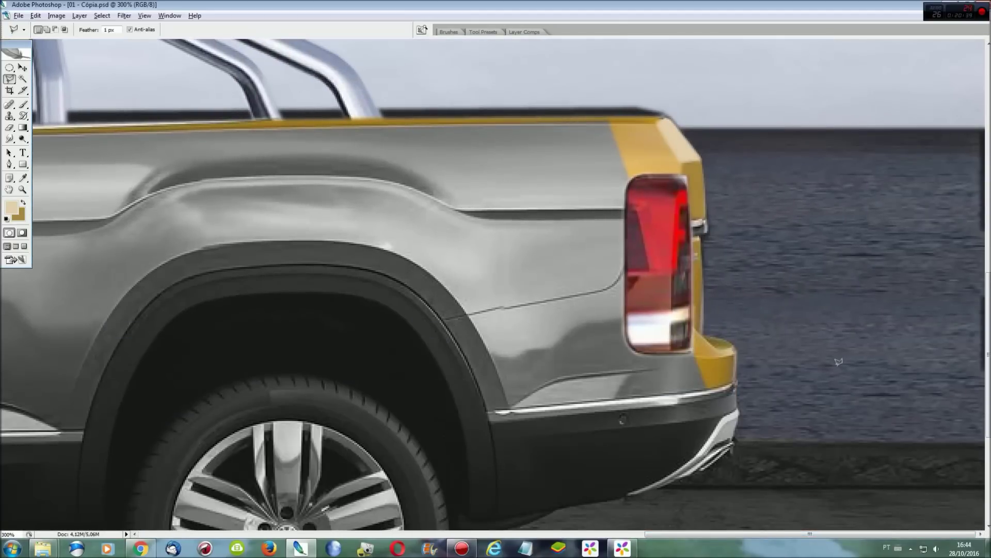
Outline the yellow rear bed corner and trace the tail light's edges at 400%.
left_click(707, 328)
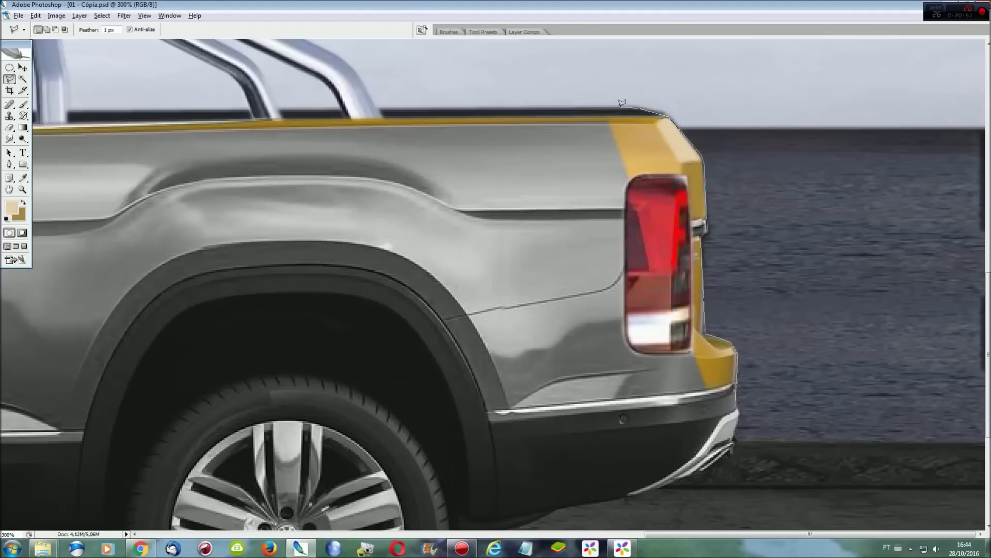
scroll(212, 103, "left", 5)
left_click(270, 222)
scroll(517, 258, "right", 5)
left_click(384, 366)
left_click(728, 372)
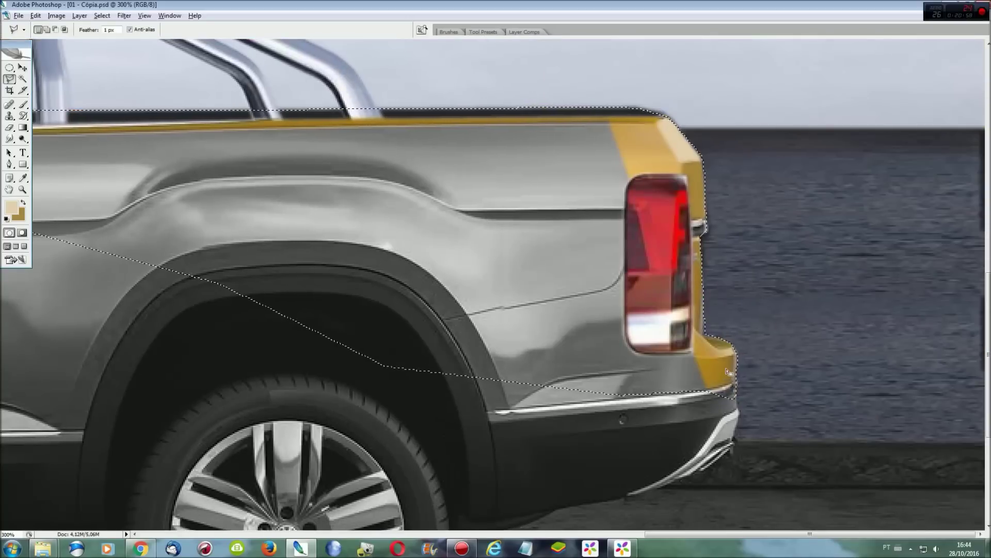
key("ctrl+plus")
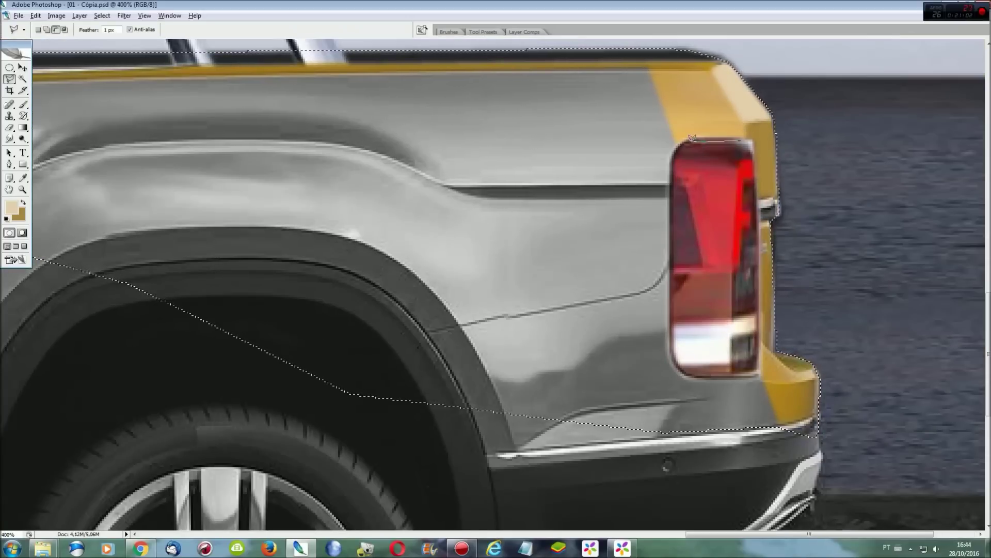
left_click(674, 153)
left_click(756, 309)
scroll(495, 284, "up", 5)
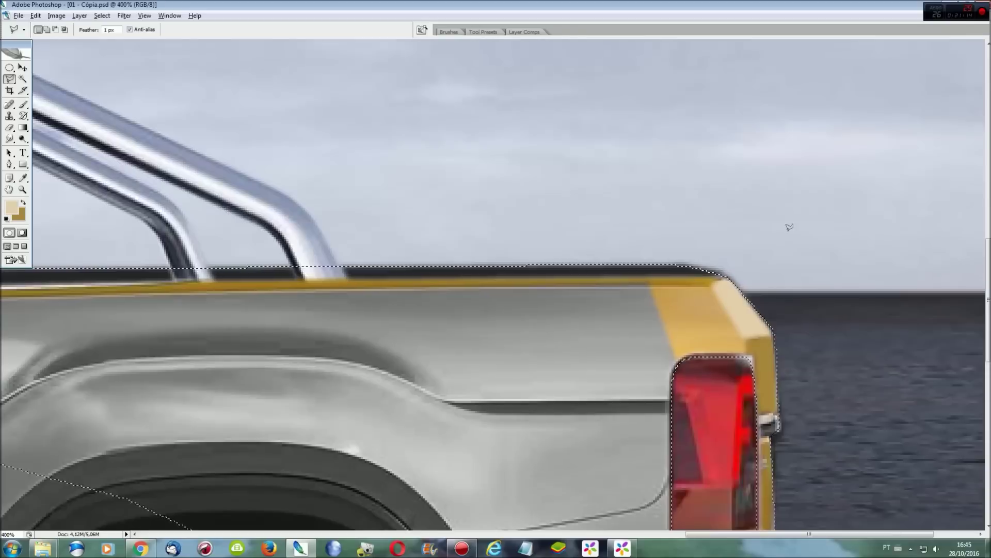
Lasso the yellow trim along the roll bar's rear tube.
left_click_drag(709, 533, 581, 532)
scroll(723, 361, "up", 2)
scroll(723, 361, "up", 2)
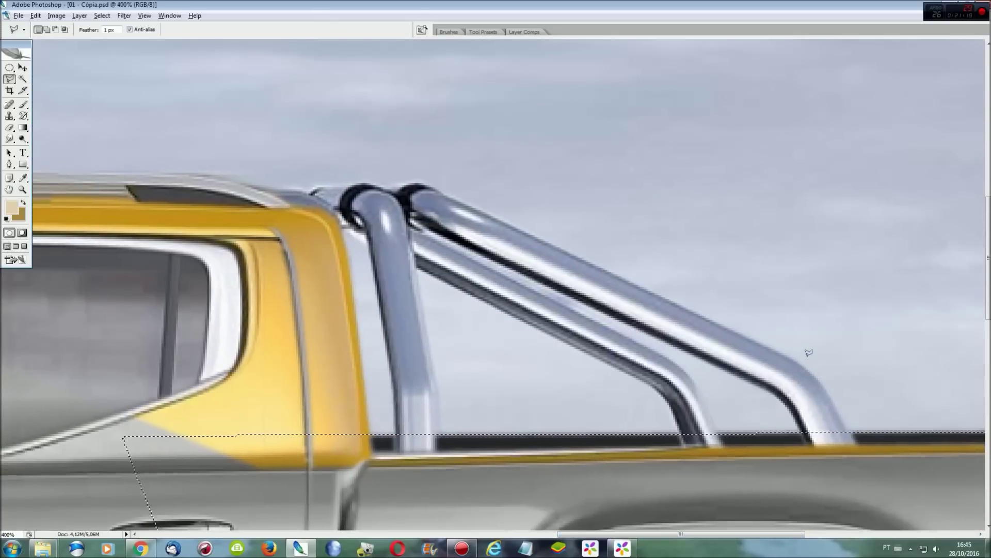
left_click(826, 386)
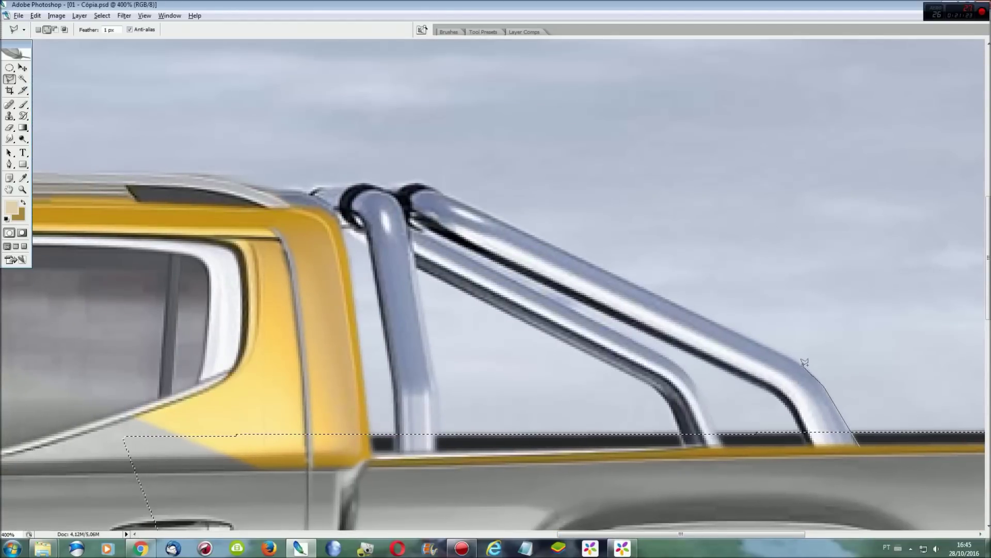
left_click(796, 354)
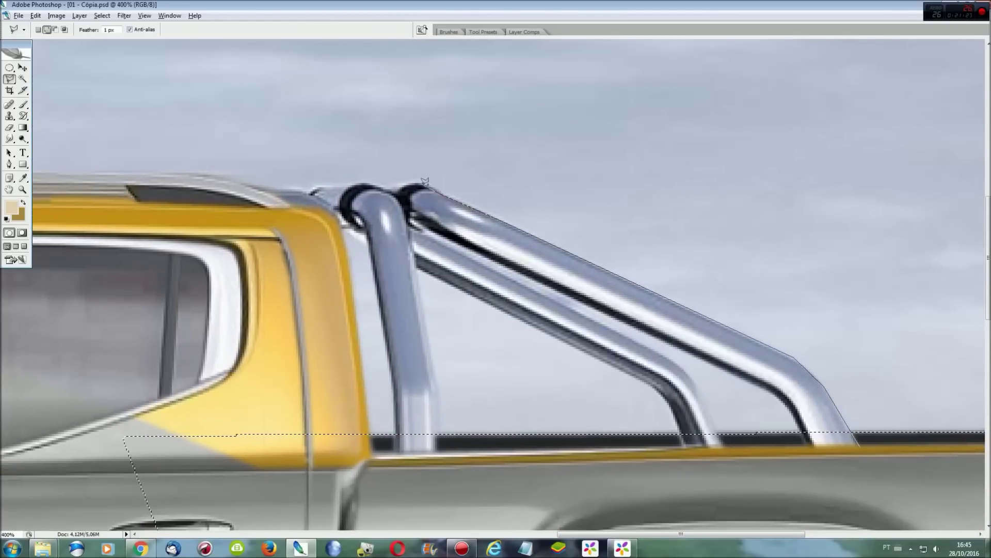
left_click(312, 215)
left_click(410, 227)
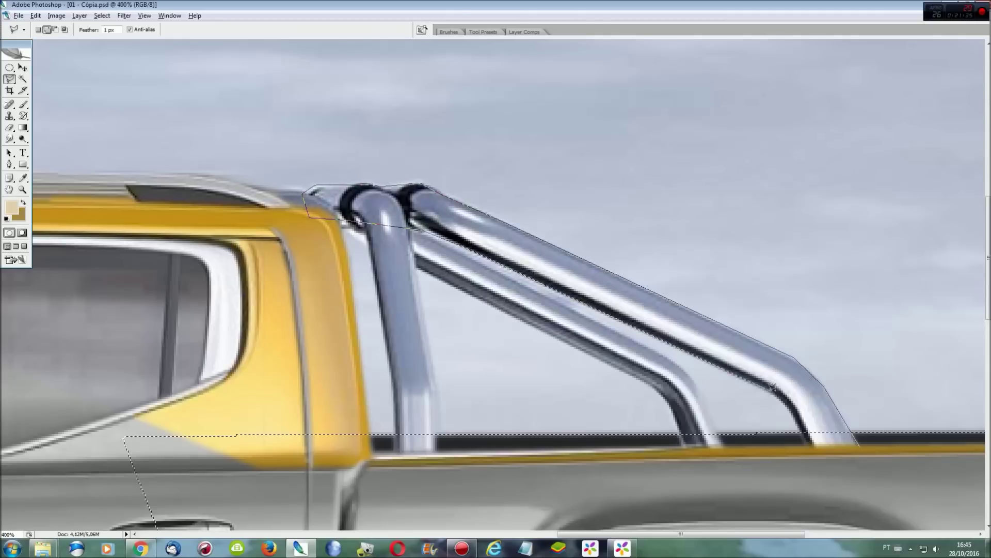
left_click(809, 451)
Add outlines around the roll bar's lower and vertical tubes.
left_click(728, 453)
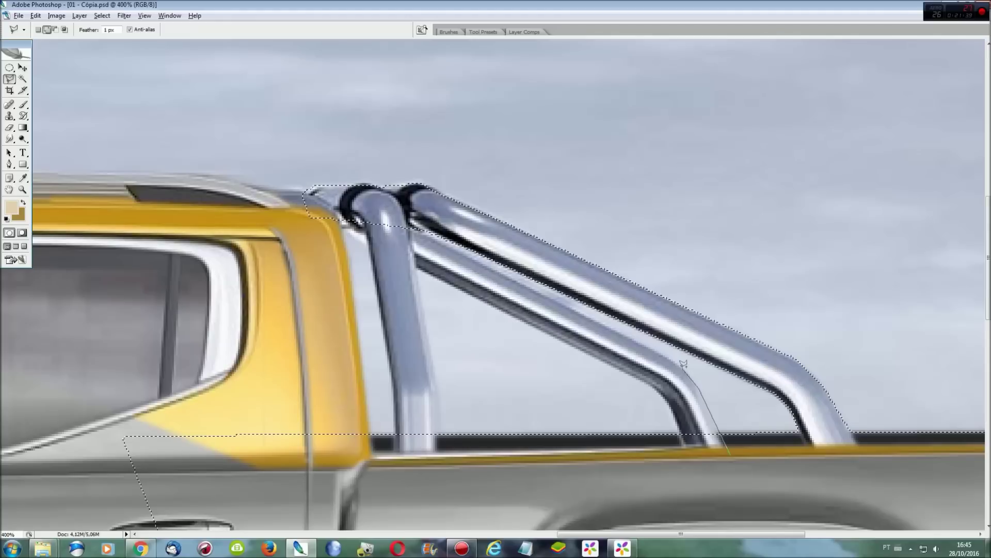
left_click(411, 222)
left_click(362, 218)
left_click(324, 226)
left_click(364, 240)
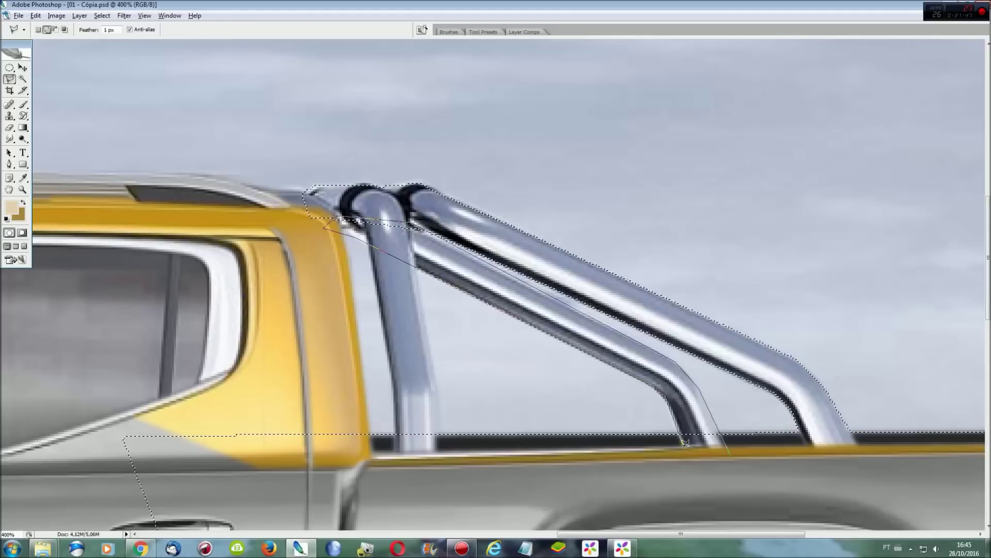
left_click(703, 461)
left_click(436, 453)
left_click(435, 388)
left_click(413, 256)
left_click(376, 233)
left_click(396, 467)
double_click(442, 478)
Outline the yellow cab pillar and roof trim around the window, then fit the view.
left_click(378, 472)
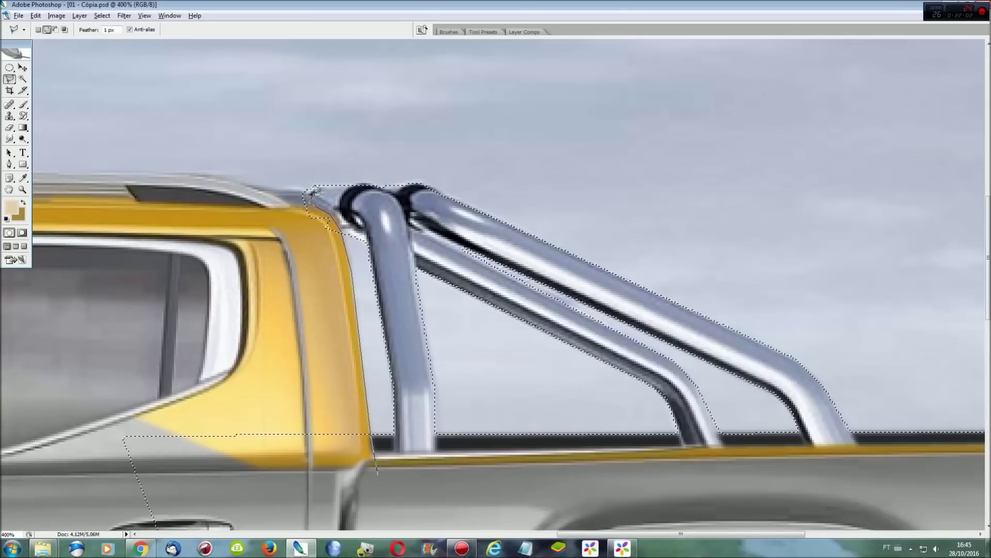
left_click(309, 190)
scroll(213, 172, "left", 5)
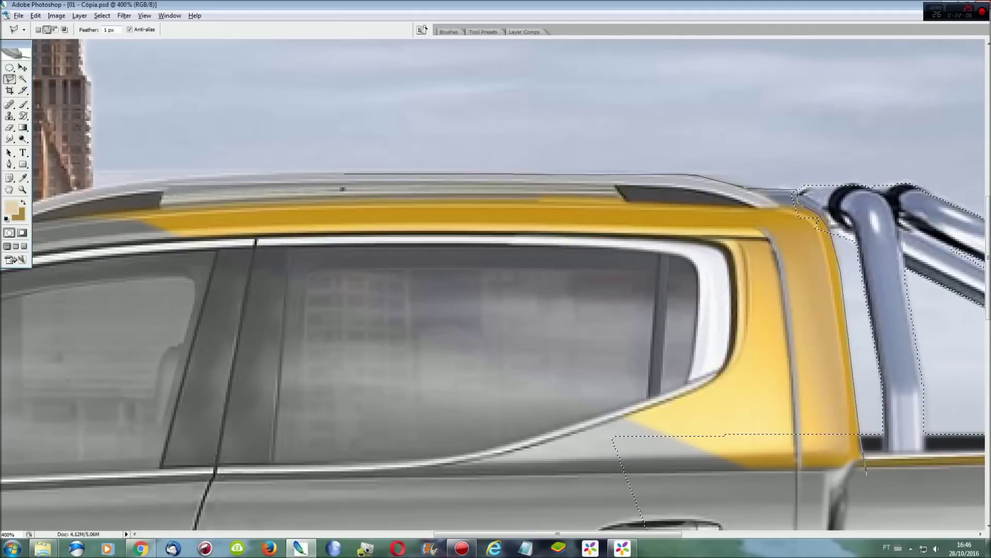
scroll(205, 166, "left", 4)
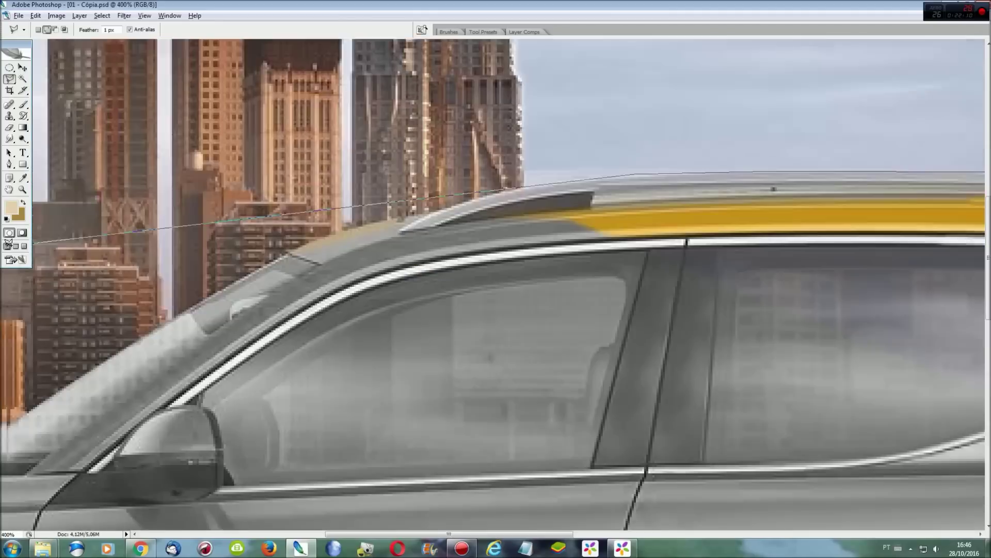
scroll(205, 166, "left", 1)
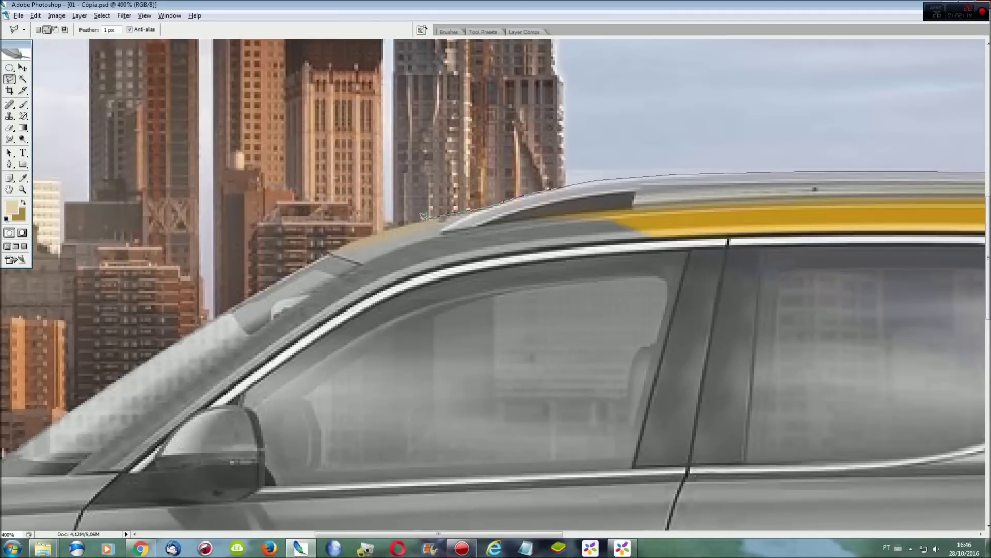
left_click(326, 248)
left_click(702, 389)
scroll(702, 390, "right", 5)
left_click(482, 368)
left_click(527, 428)
left_click(583, 457)
key("ctrl+0")
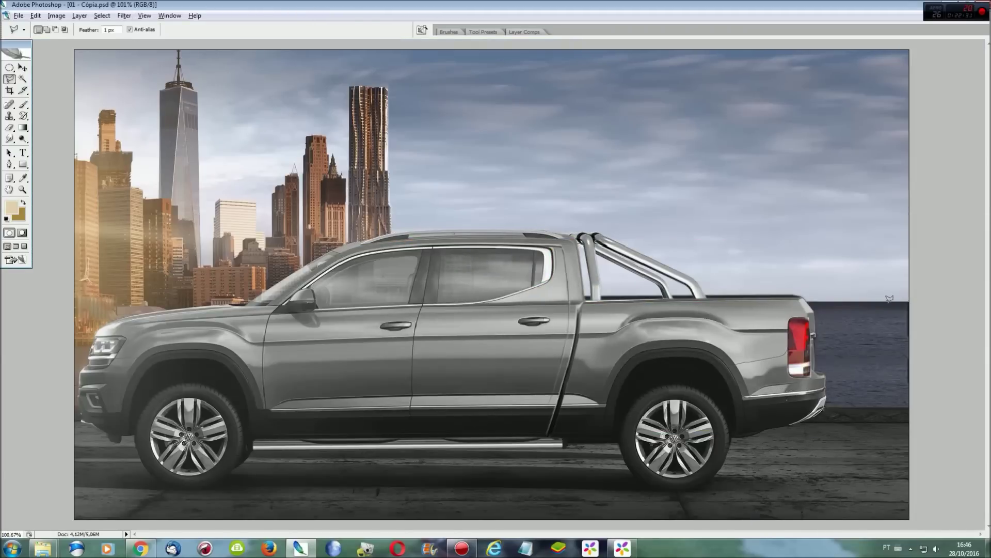
Compare the composite with the original 01.jpg photo, then return to 01 - Cópia.psd.
key("ctrl+plus")
key("ctrl+plus")
key("ctrl+plus")
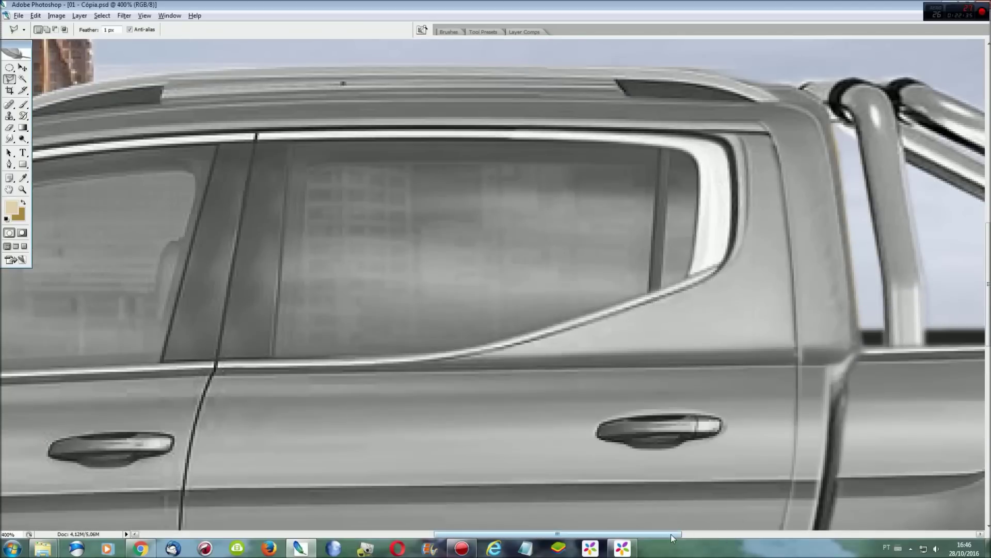
left_click_drag(673, 533, 959, 534)
scroll(864, 297, "down", 3)
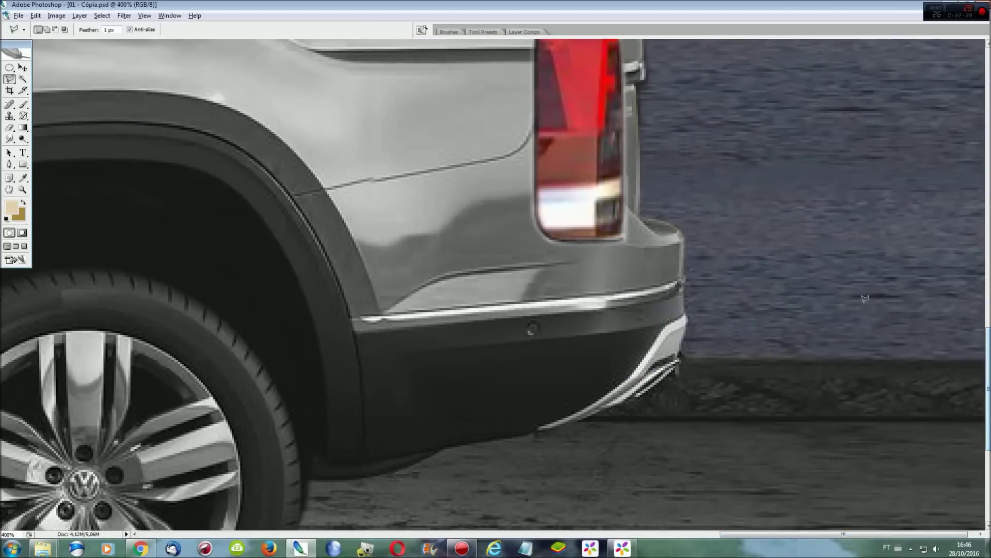
left_click(169, 15)
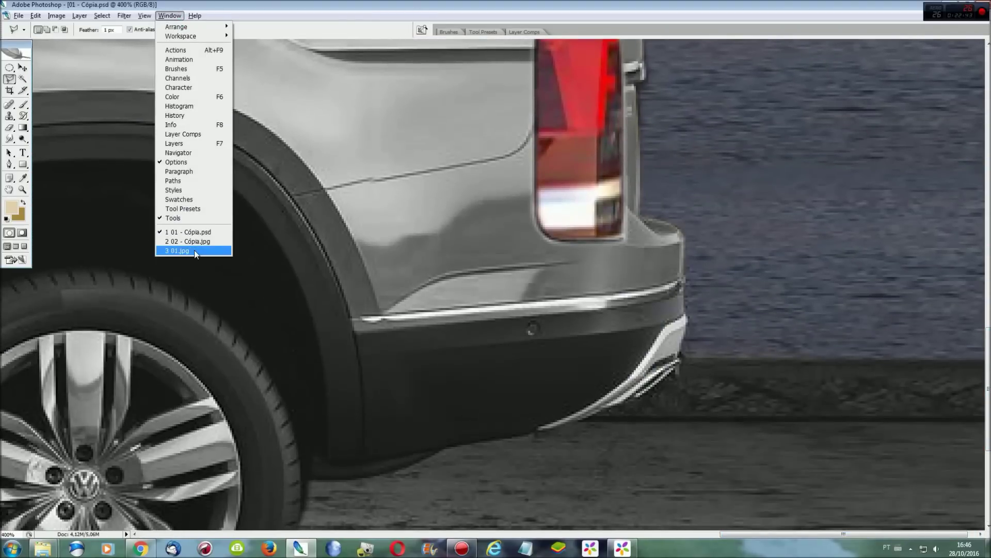
left_click(191, 243)
scroll(750, 241, "down", 2)
scroll(750, 241, "down", 2)
left_click(169, 16)
left_click(193, 227)
Start a Polygonal Lasso outline from the rear bumper's chrome edge to the front bumper.
left_click_drag(638, 285, 384, 312)
scroll(310, 322, "left", 5)
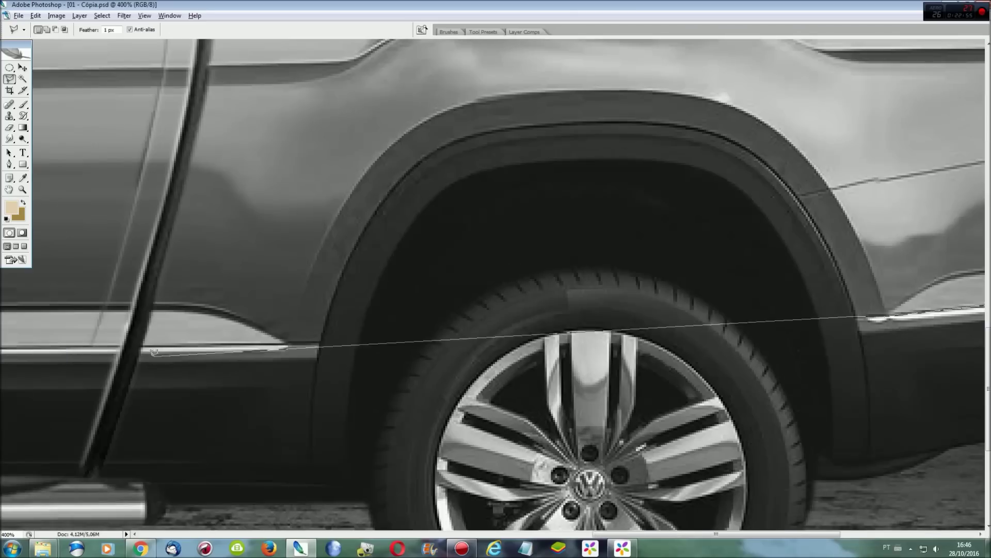
scroll(723, 341, "left", 5)
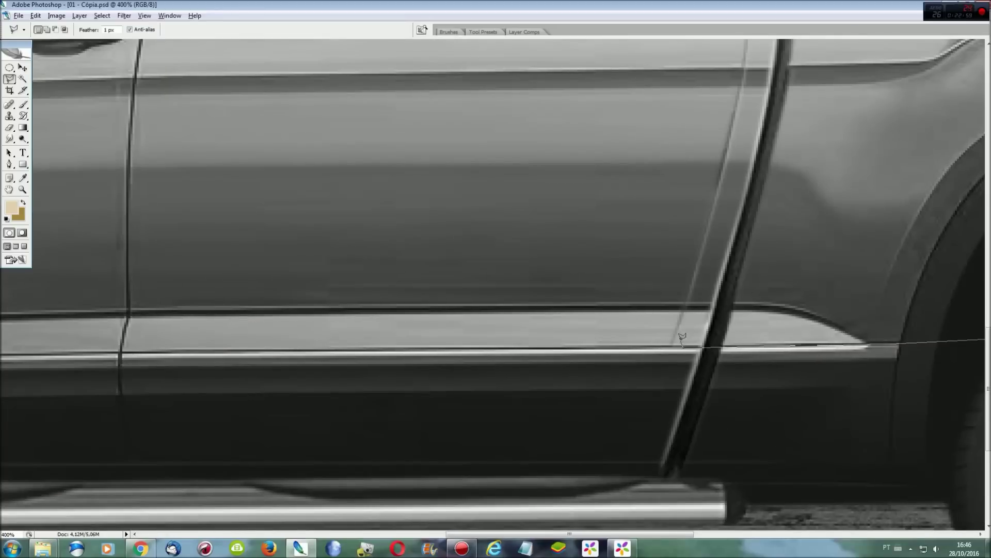
scroll(155, 351, "left", 5)
scroll(37, 368, "left", 5)
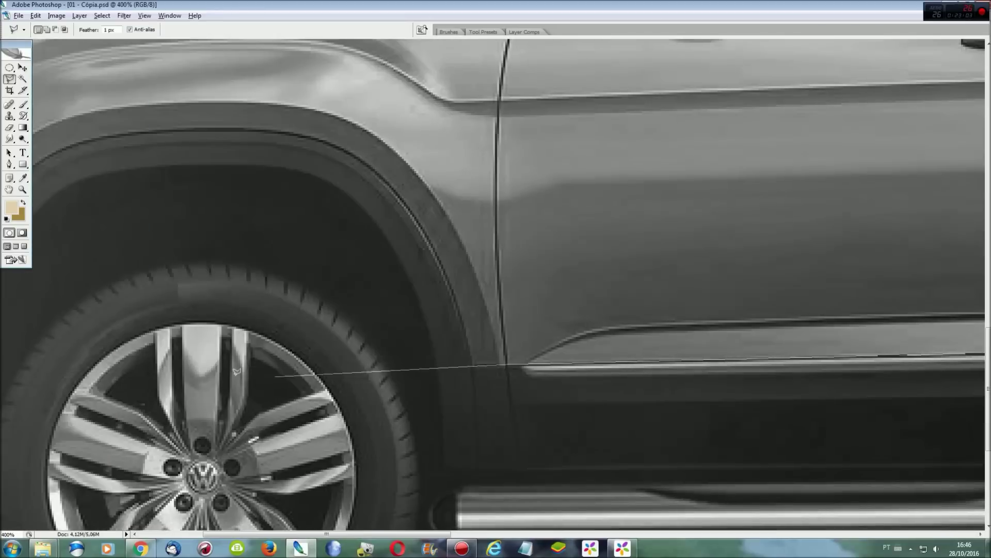
scroll(361, 356, "left", 5)
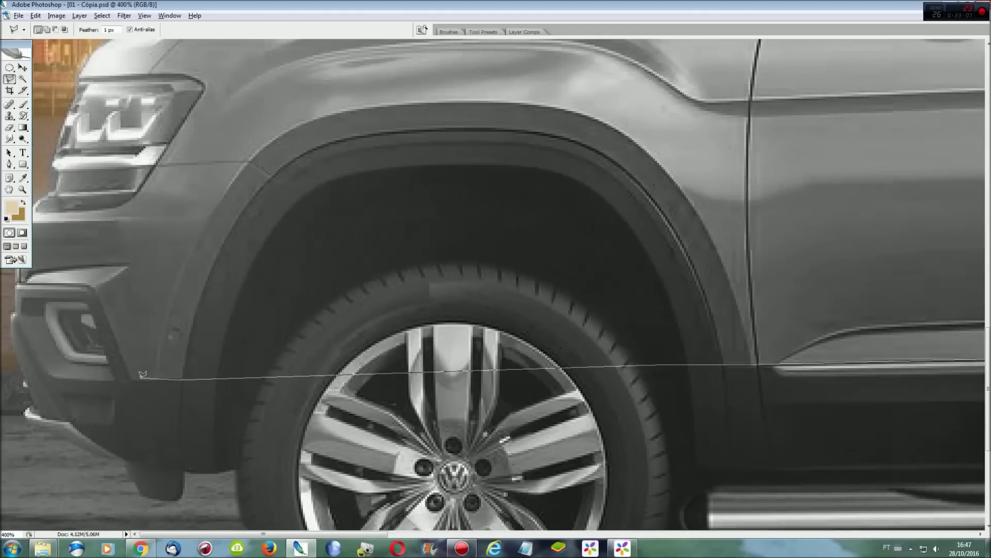
left_click(129, 379)
left_click(15, 284)
scroll(16, 276, "up", 7)
scroll(16, 276, "down", 6)
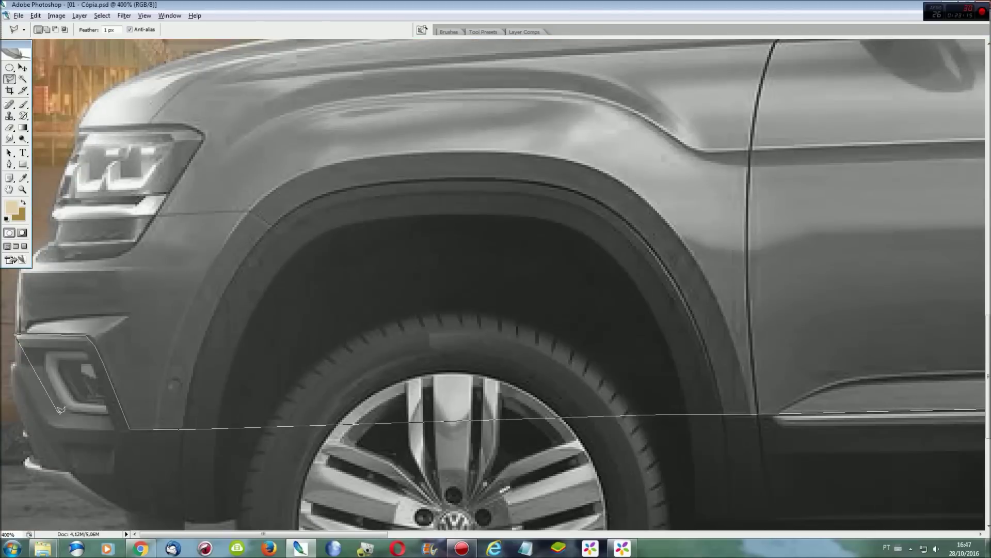
scroll(41, 138, "up", 8)
scroll(41, 207, "down", 6)
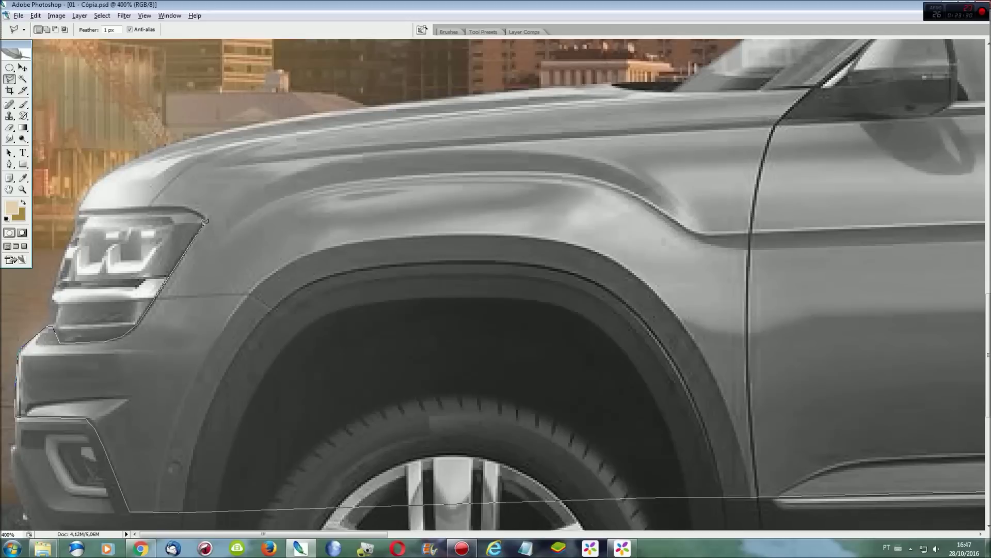
Continue the outline over the headlight corner, windscreen pillar and along the window sills.
left_click(188, 206)
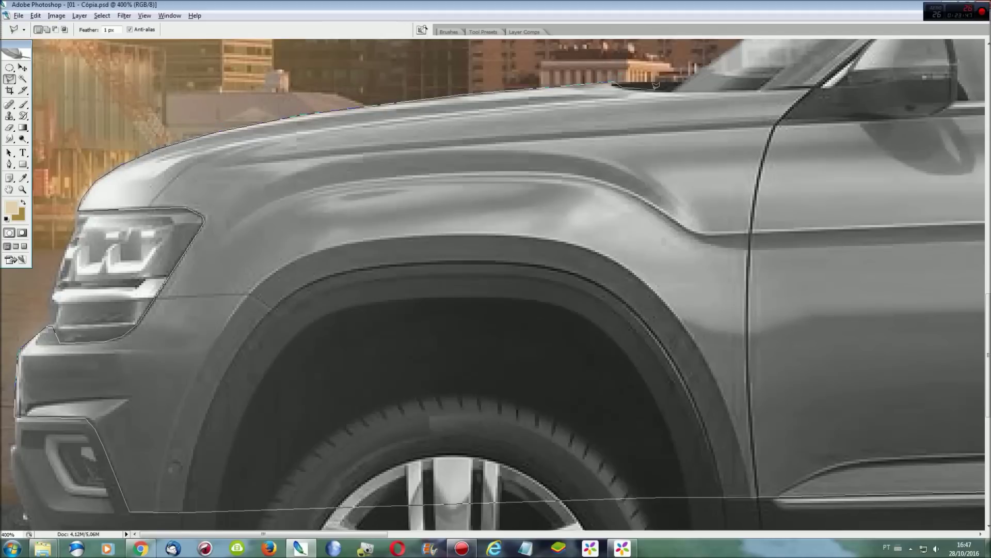
scroll(656, 86, "right", 5)
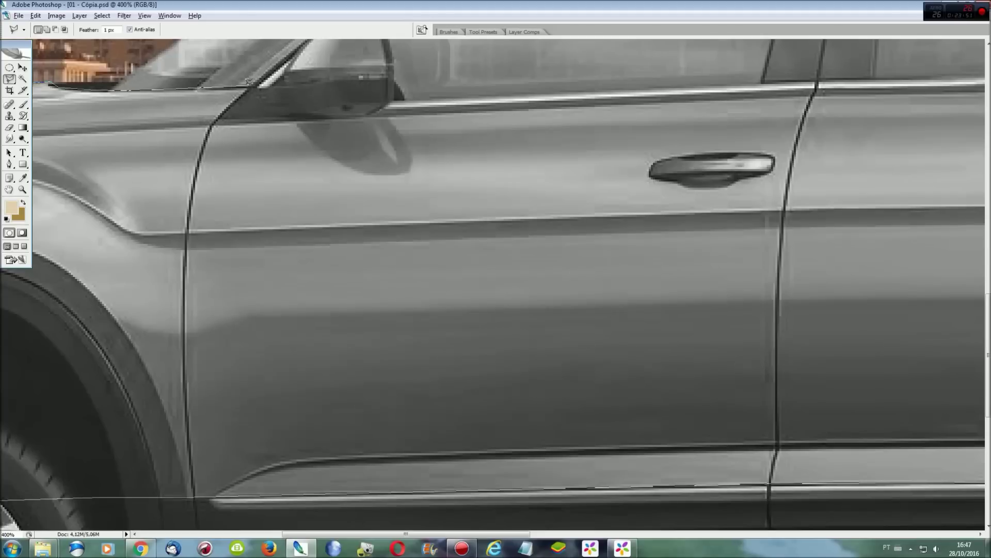
left_click(216, 119)
left_click(367, 116)
scroll(826, 85, "right", 5)
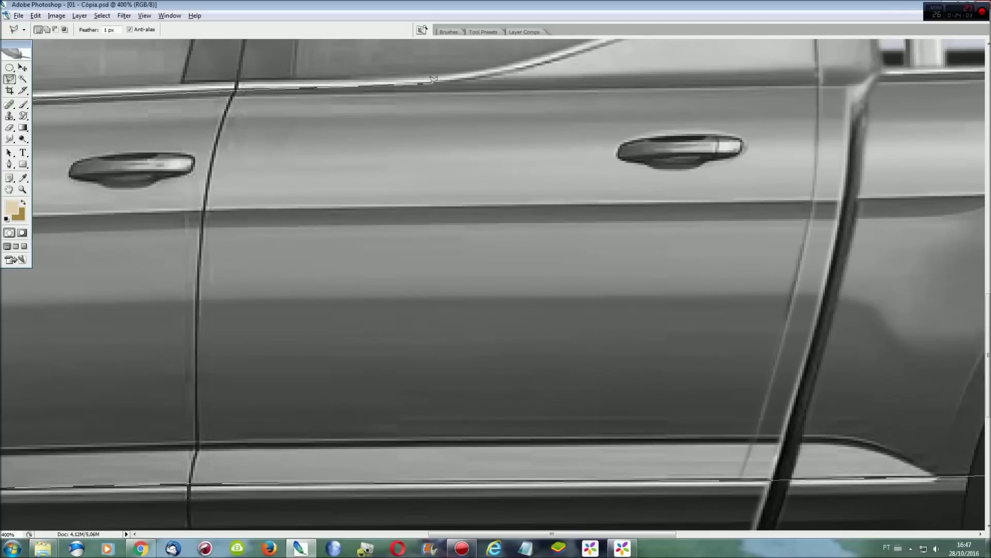
left_click(512, 73)
scroll(645, 289, "up", 5)
scroll(646, 289, "down", 6)
scroll(655, 276, "up", 3)
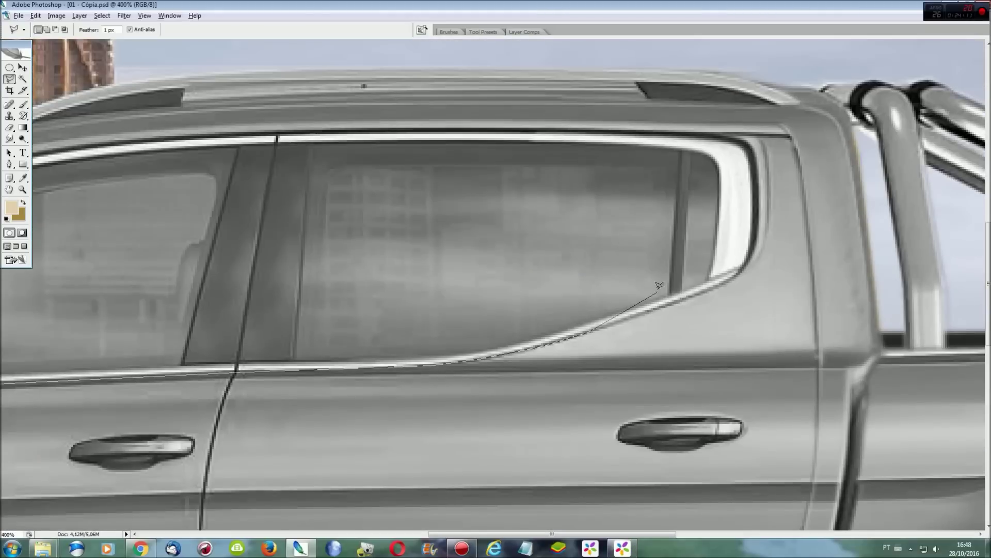
Trace the rear window edge, roof and bed-rail corners, then close the outline at the rear bumper.
left_click(646, 309)
left_click(717, 125)
left_click(847, 112)
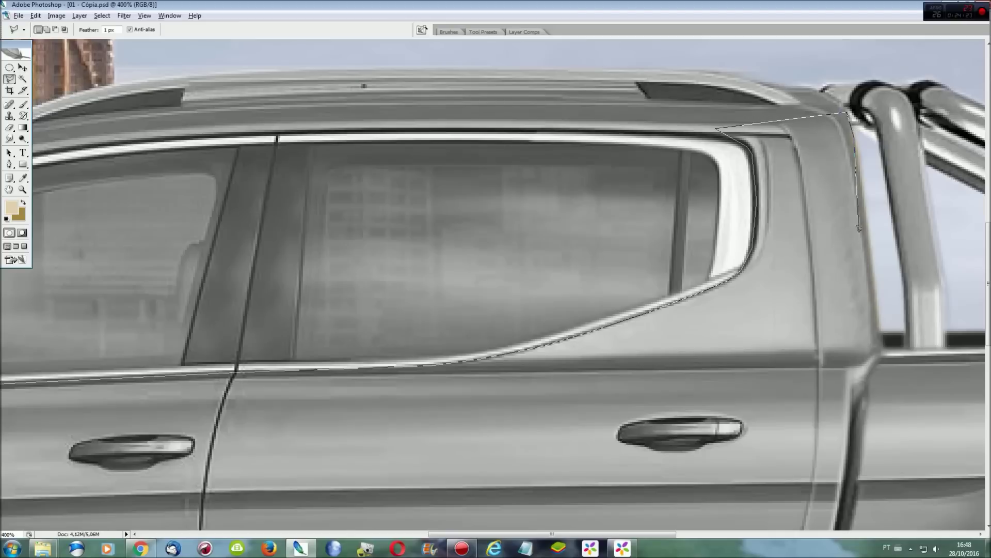
left_click(882, 351)
scroll(881, 351, "right", 5)
scroll(826, 341, "right", 6)
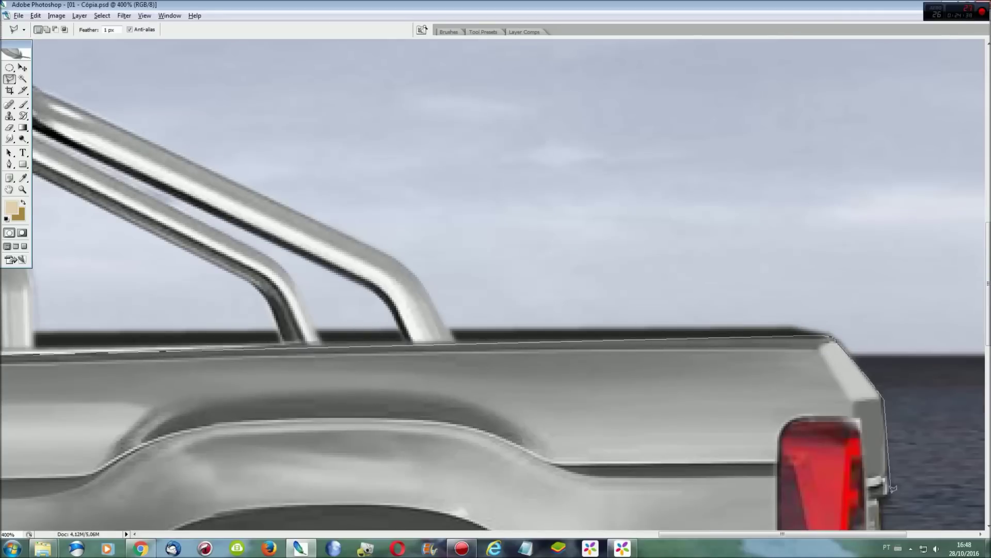
scroll(887, 199, "down", 5)
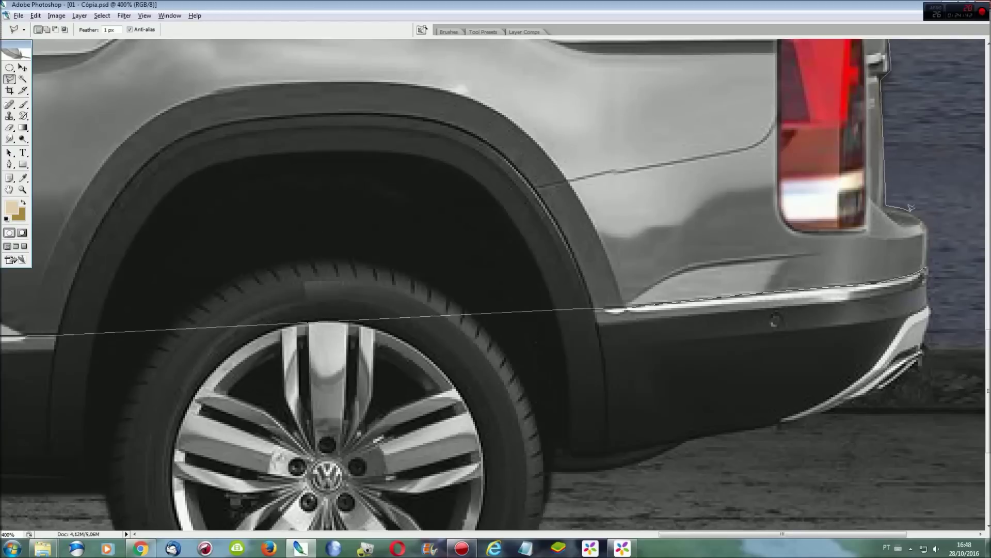
double_click(929, 256)
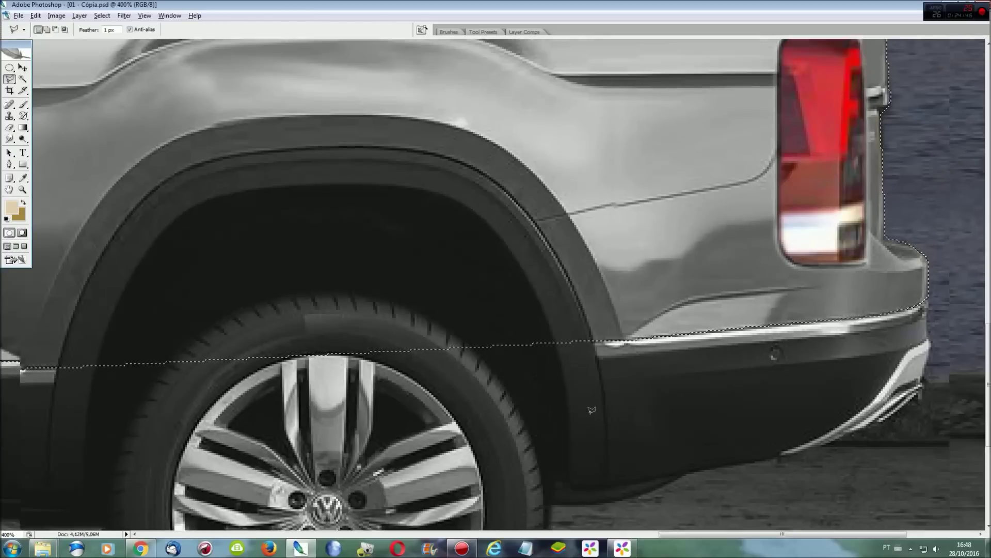
scroll(755, 533, "up", 8)
left_click_drag(755, 533, 511, 533)
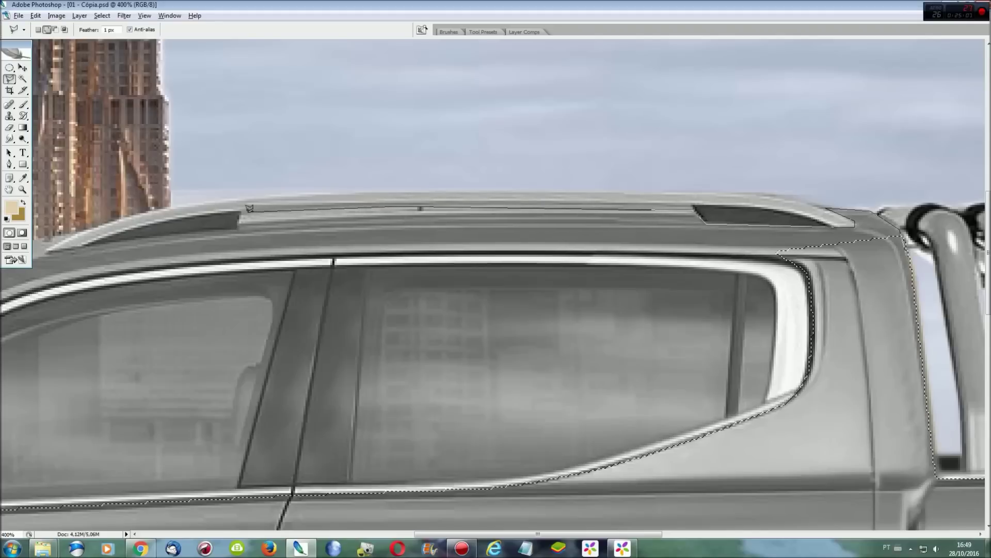
Extend the outline along the front roof edge, down the windscreen pillar to the door mirror, and back along the roof.
scroll(239, 222, "left", 3)
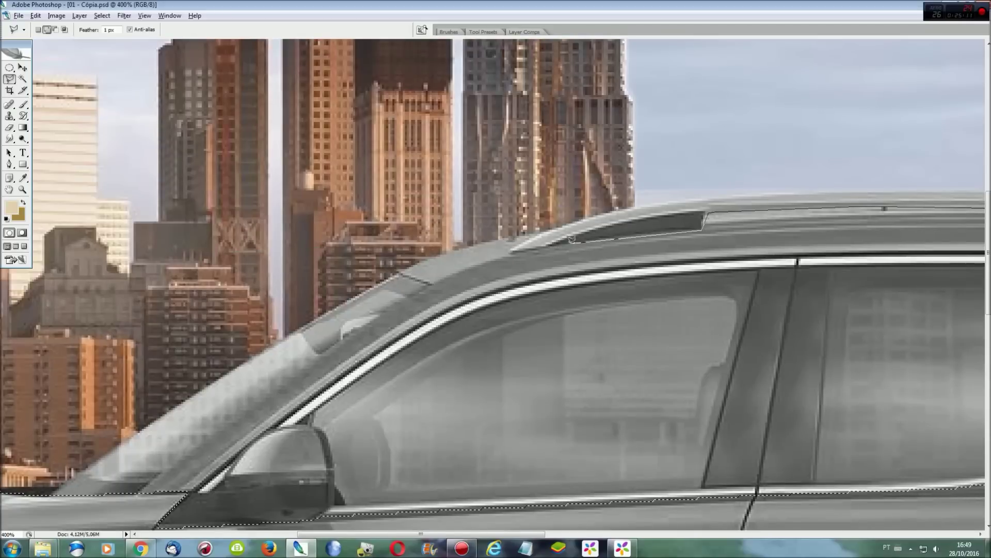
left_click(552, 227)
left_click(432, 284)
left_click(312, 359)
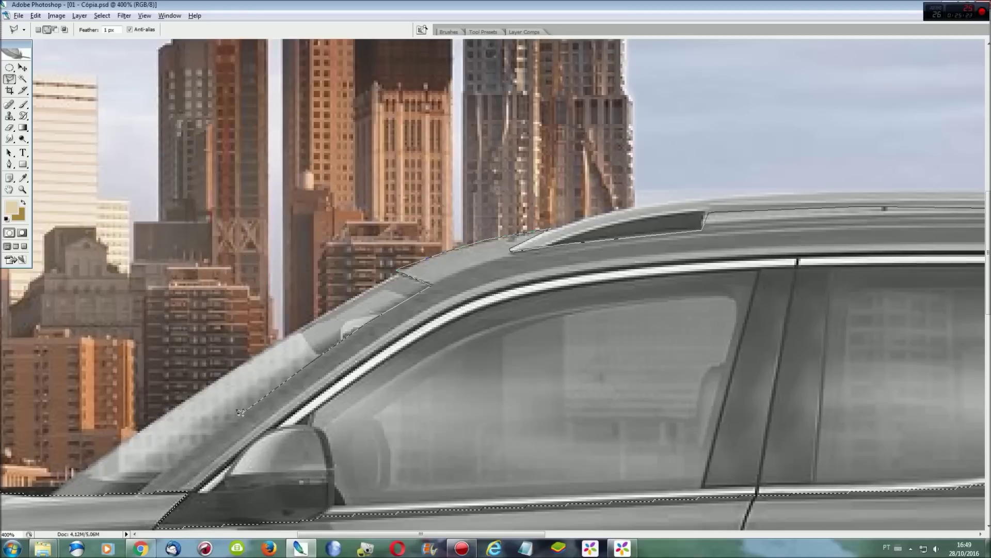
left_click(189, 487)
left_click(474, 293)
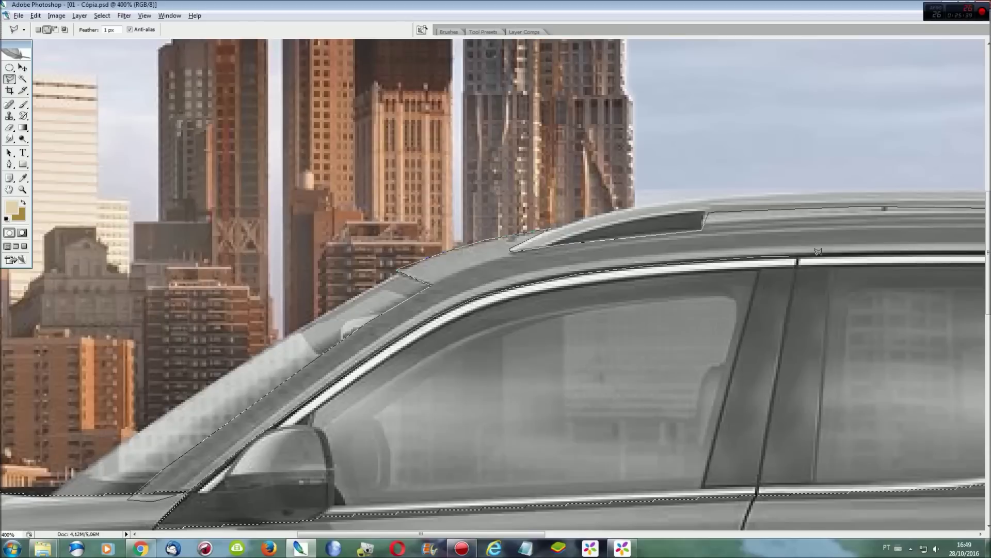
scroll(818, 251, "right", 10)
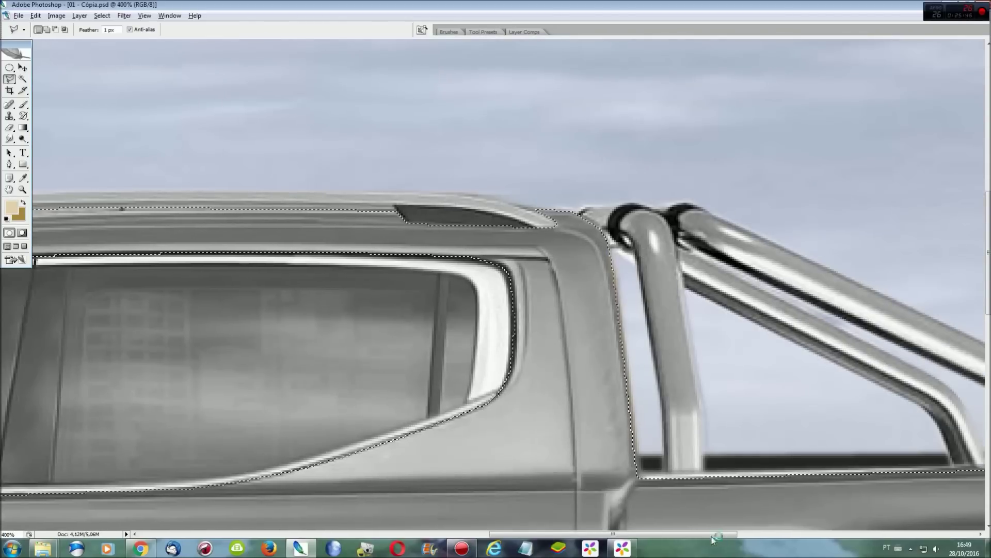
left_click_drag(710, 534, 511, 525)
key("ctrl+plus")
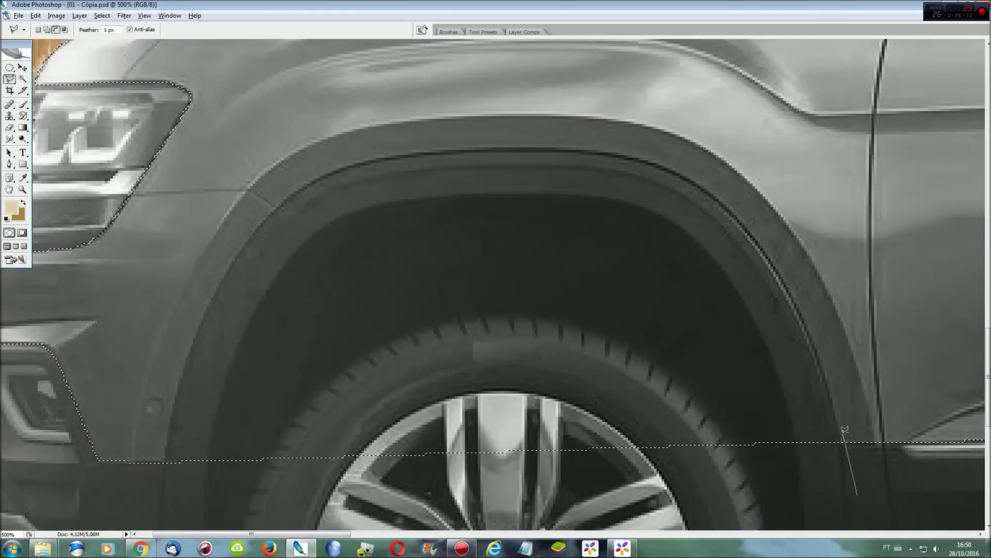
Trace and close an outline around the front wheel arch.
mouse_move(845, 429)
left_mouse_down()
mouse_move(762, 243)
mouse_move(725, 199)
mouse_move(660, 161)
mouse_move(531, 144)
mouse_move(384, 155)
left_mouse_up()
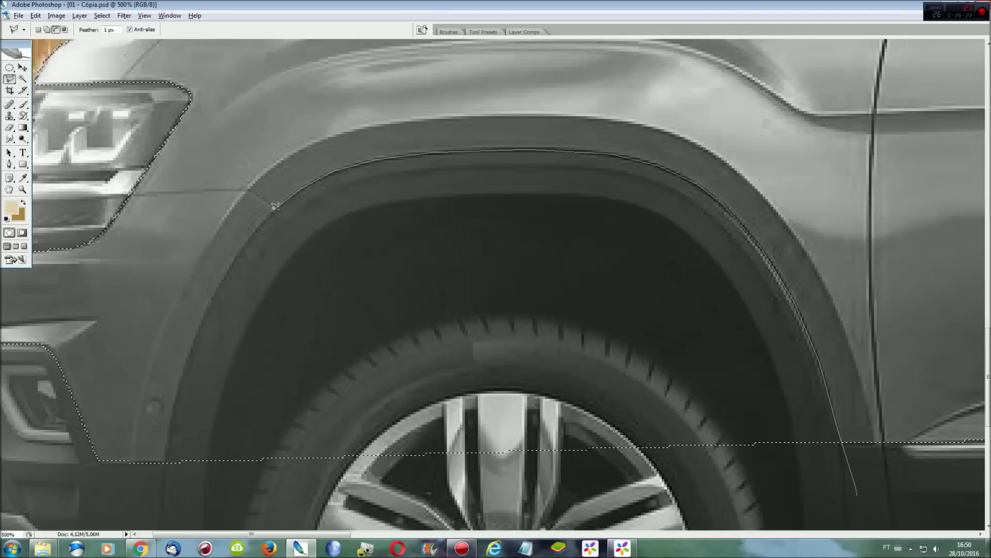
left_click(209, 300)
left_click(182, 371)
left_click(166, 443)
double_click(186, 479)
left_click_drag(336, 533, 825, 531)
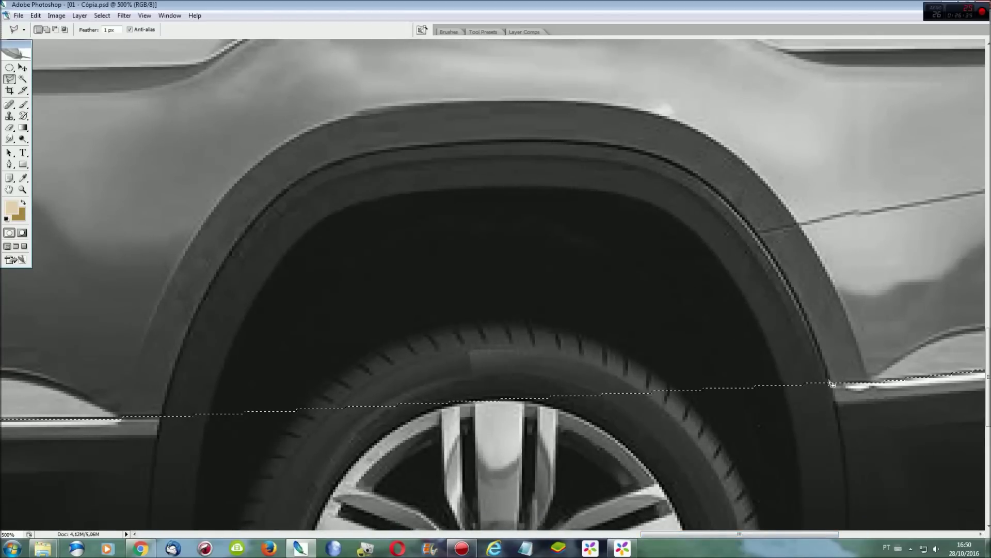
Trace the rear wheel-arch curve to exclude it from the selection.
left_click(840, 413, "alt")
mouse_move(809, 304)
left_mouse_down()
mouse_move(687, 166)
mouse_move(412, 144)
left_mouse_up()
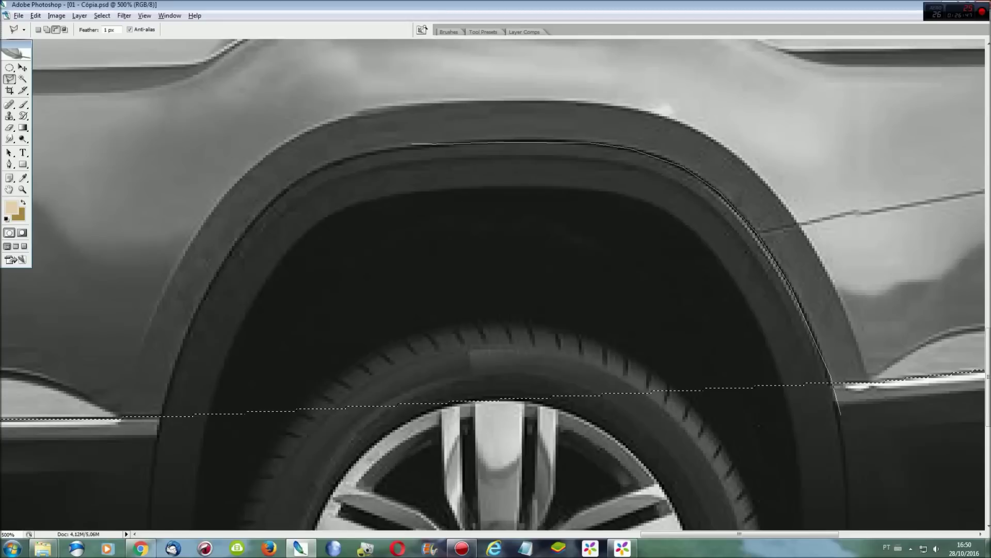
mouse_move(340, 154)
left_mouse_down()
mouse_move(300, 175)
mouse_move(230, 242)
mouse_move(162, 419)
left_mouse_up()
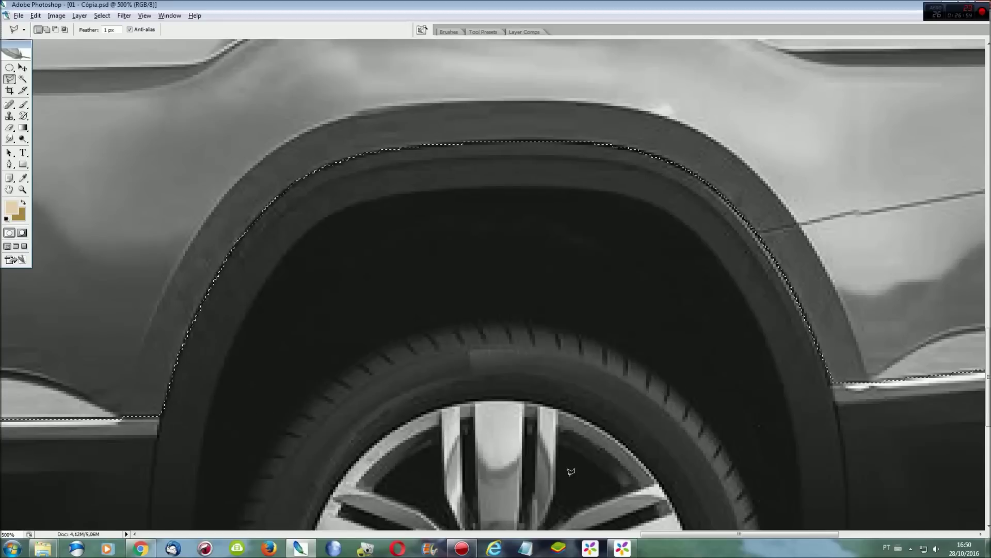
scroll(571, 469, "right", 10)
scroll(939, 350, "up", 3)
scroll(939, 350, "up", 1)
Outline the red tail light to subtract it from the truck selection.
left_click(850, 203, "shift")
double_click(853, 213)
left_click(780, 130, "shift")
left_click(695, 150)
left_click(722, 426)
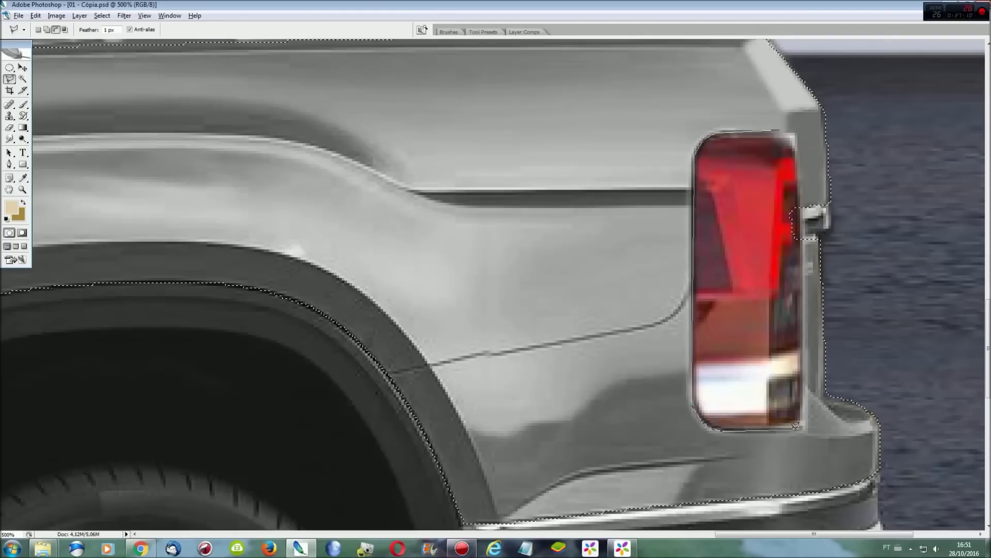
left_click(805, 422)
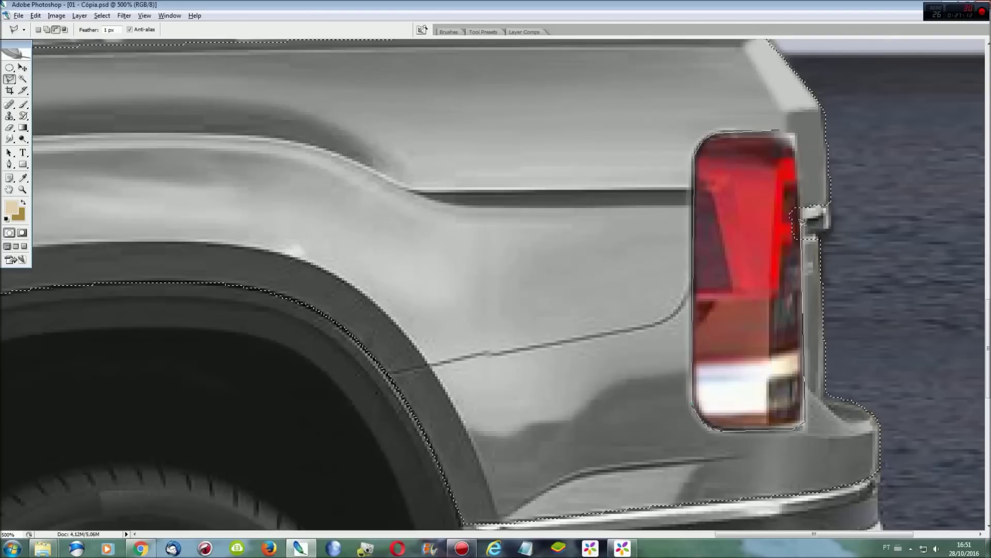
left_click(783, 127)
key("ctrl+0")
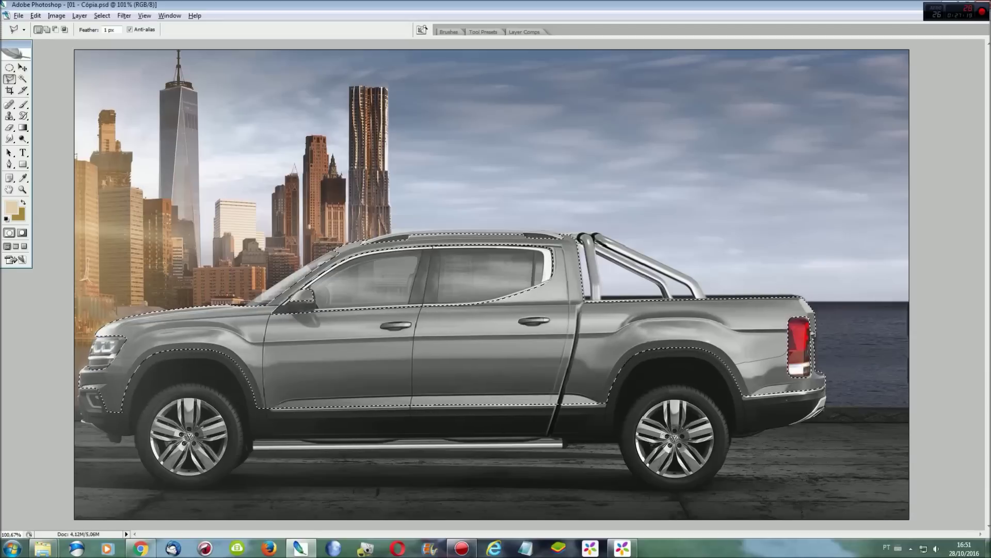
Save the truck body selection as a channel named 'carro'.
key("ctrl+plus")
key("ctrl+plus")
scroll(961, 111, "down", 2)
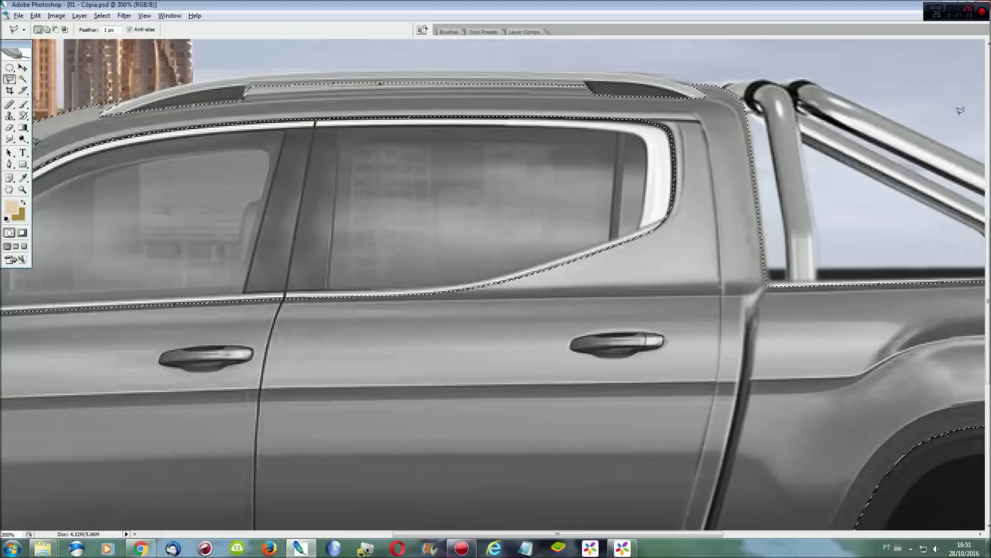
scroll(961, 111, "down", 3)
scroll(961, 111, "down", 1)
key("ctrl+0")
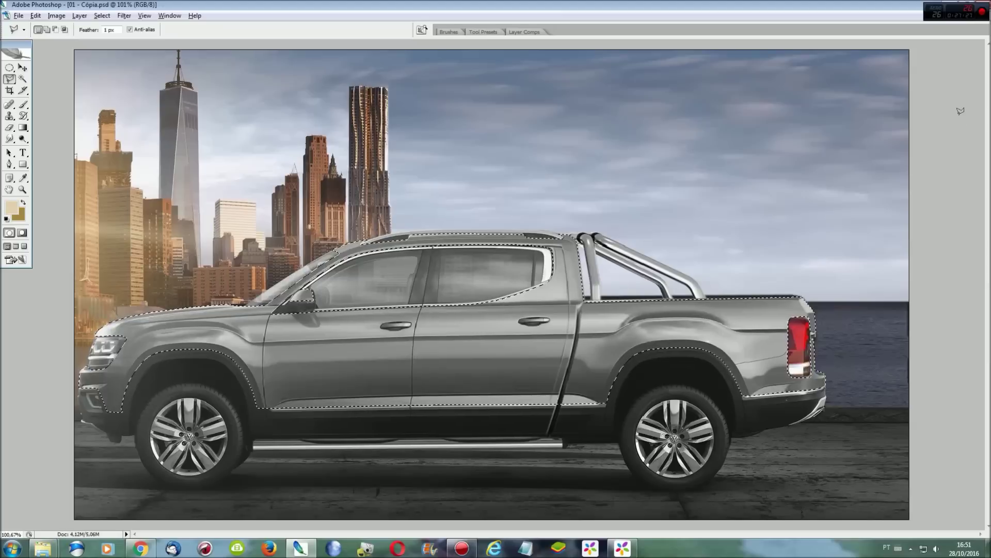
left_click(102, 15)
left_click(121, 185)
type("carro")
key("Return")
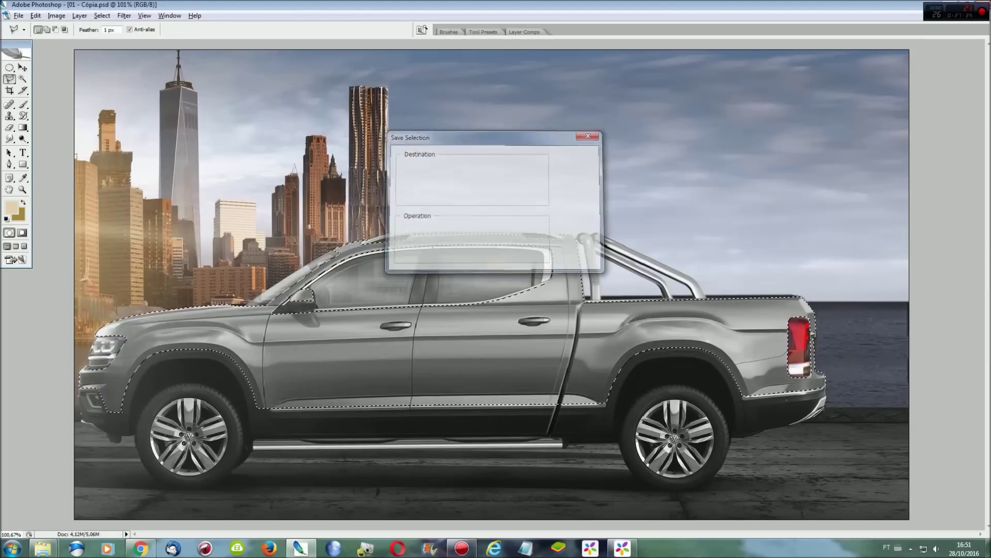
Discard a red Color Balance attempt and darken the car's lightness to -36.
left_click(79, 15)
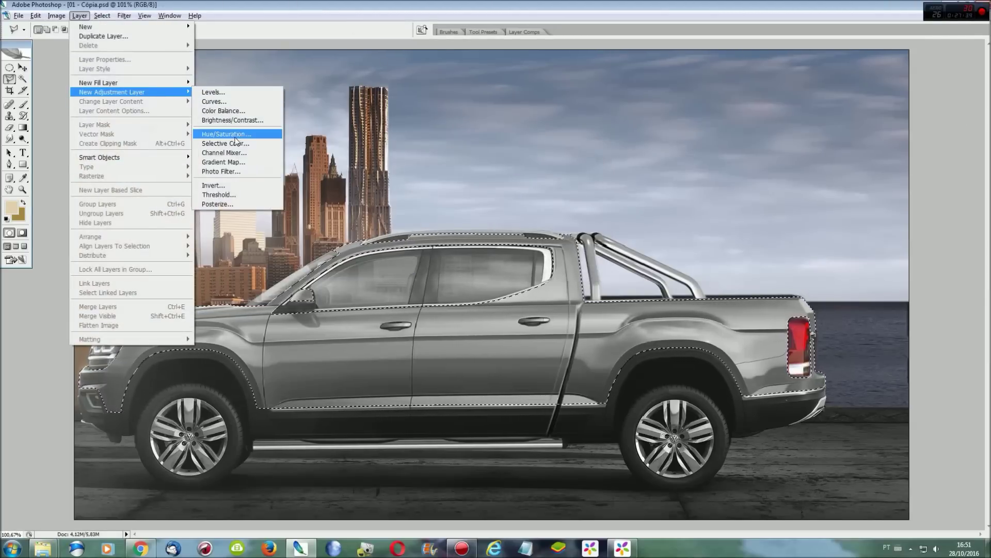
left_click(222, 111)
key("Return")
left_click_drag(153, 95, 306, 92)
left_click(261, 86)
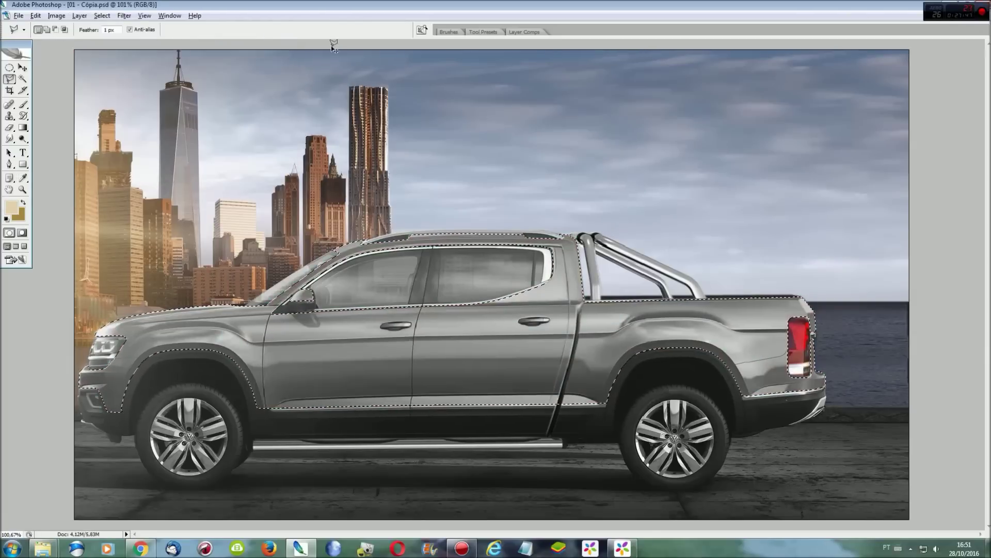
key("ctrl+u")
left_click_drag(154, 153, 135, 153)
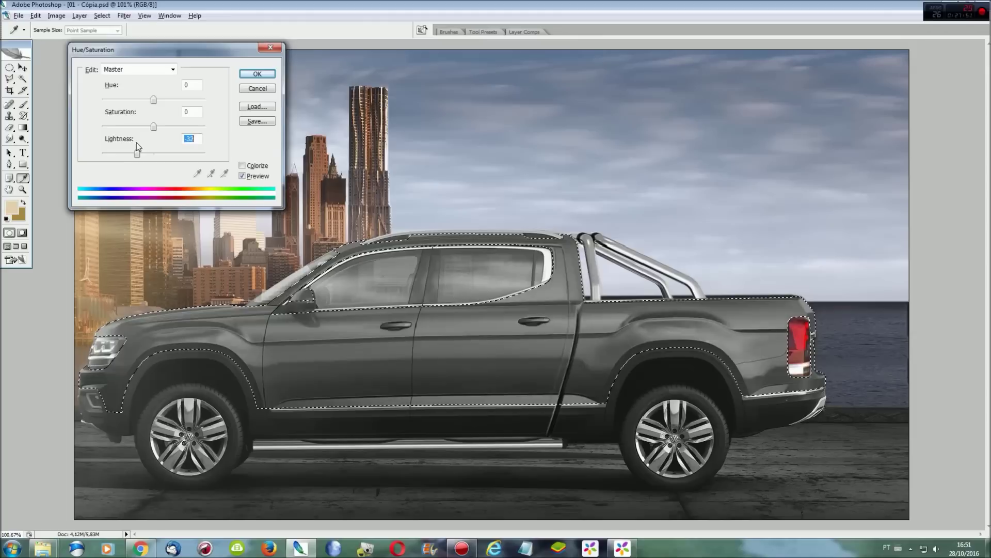
left_click(247, 75)
Add a Color Balance adjustment layer tinting the car body toward red.
left_click(102, 15)
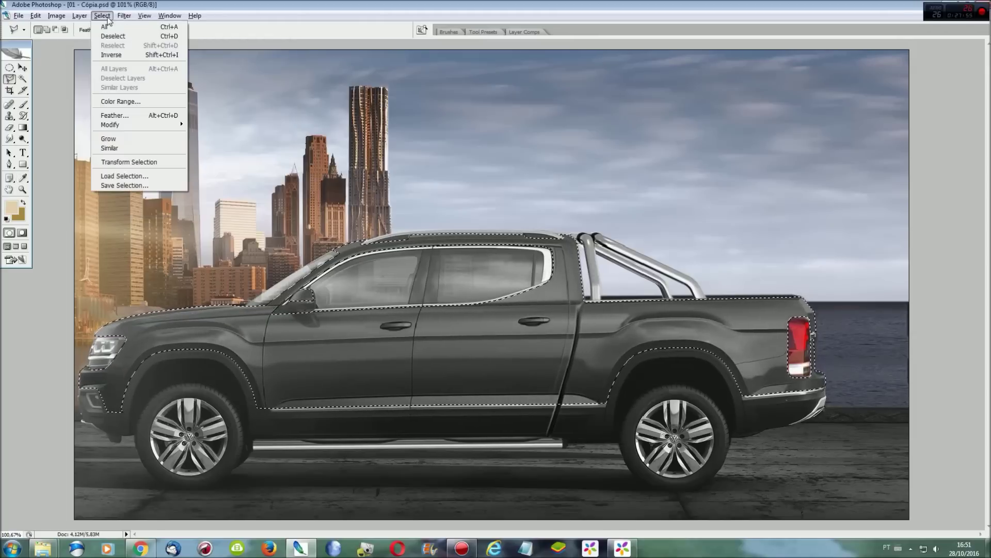
left_click(217, 110)
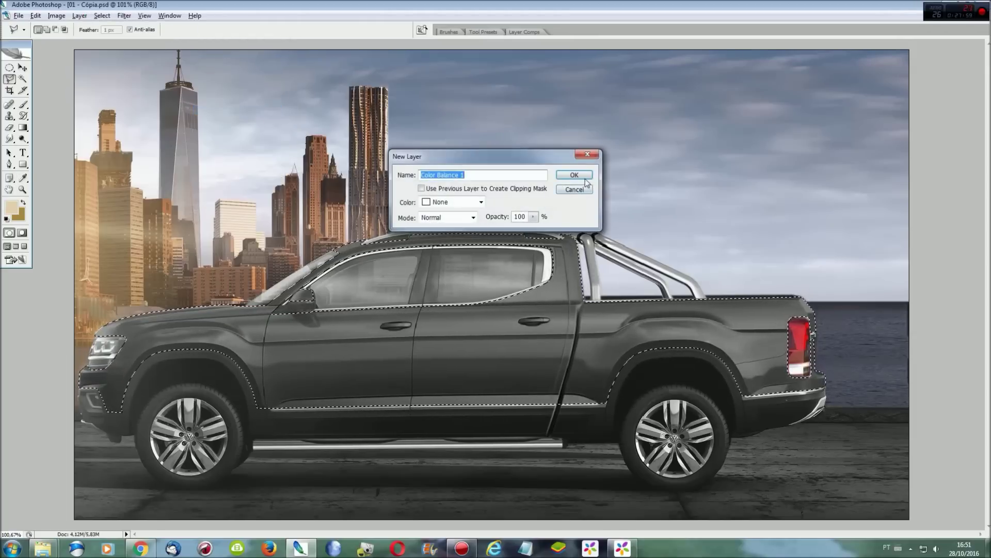
left_click(570, 173)
left_click_drag(153, 95, 217, 98)
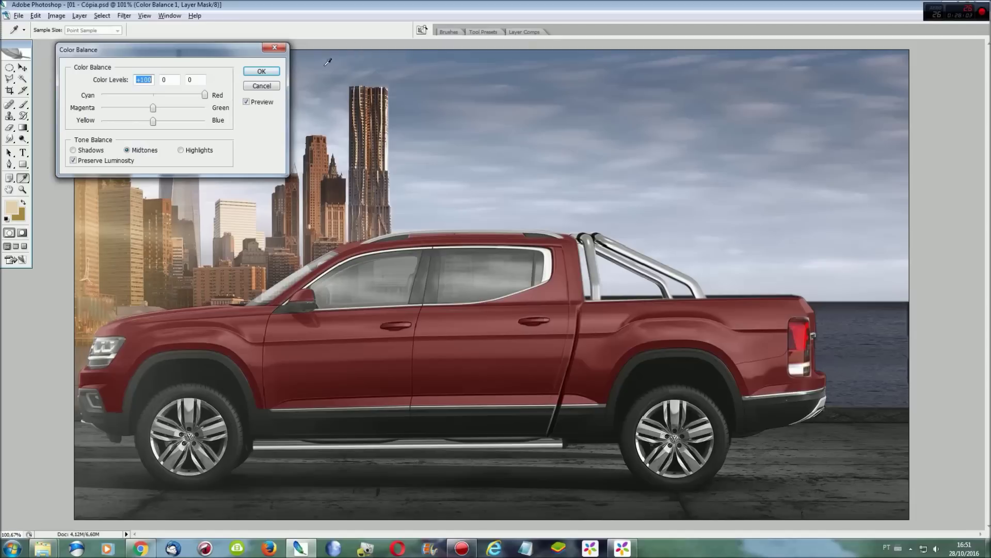
left_click(262, 72)
Reload the car selection and add a Hue/Saturation layer with saturation +100 and a blue hue.
left_click(102, 15)
left_click(111, 45)
left_click(79, 15)
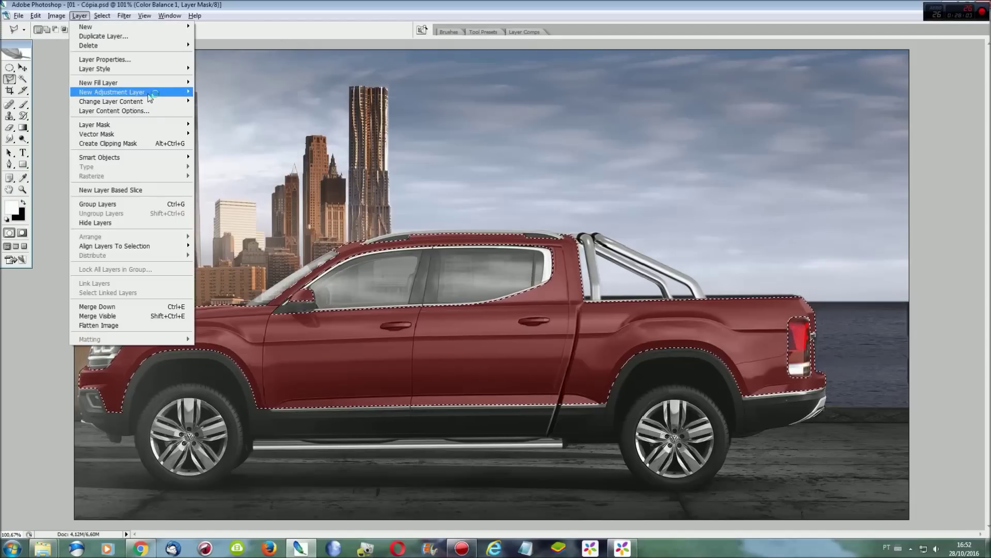
left_click(242, 133)
left_click(575, 172)
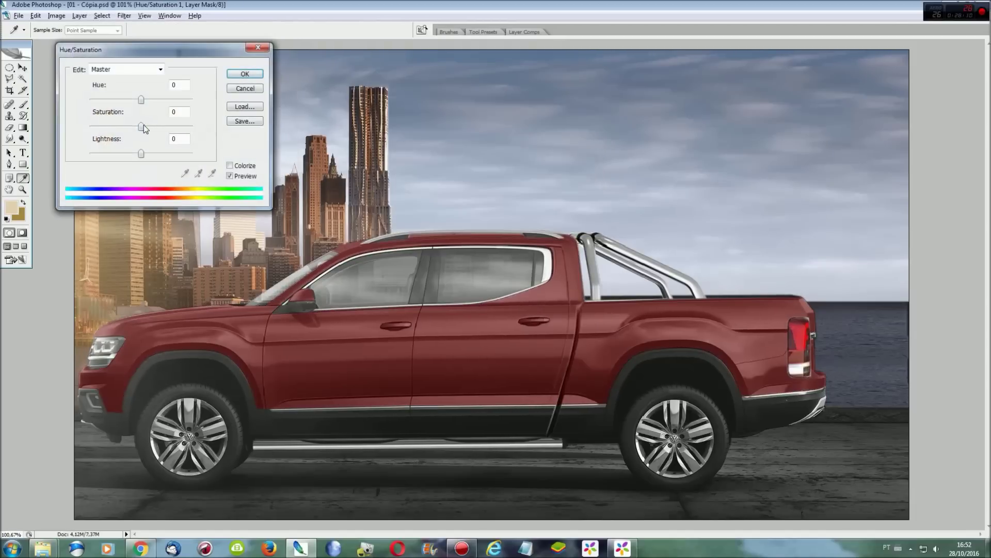
left_click_drag(144, 126, 228, 126)
mouse_move(141, 100)
left_mouse_down()
mouse_move(93, 98)
mouse_move(93, 88)
left_mouse_up()
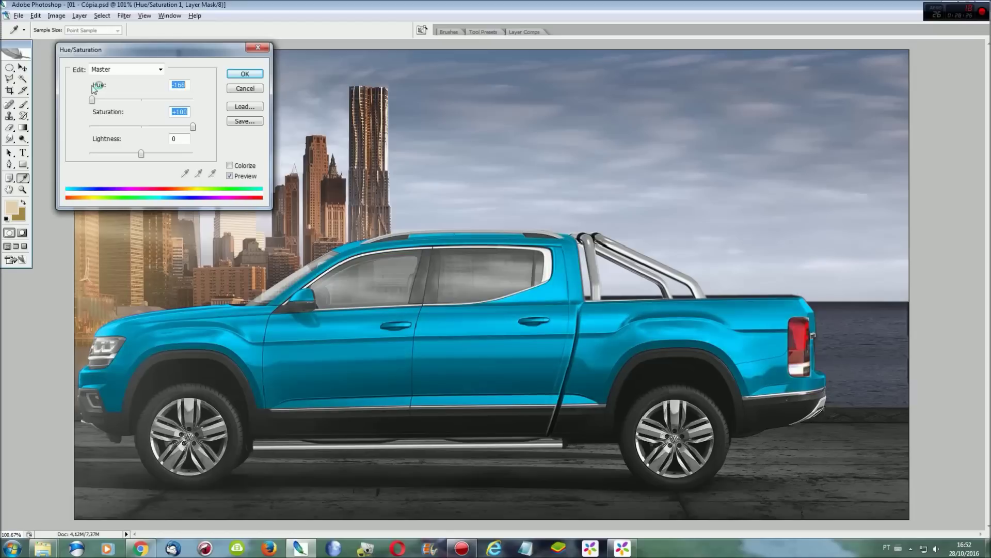
left_click(240, 74)
Reload the car selection and add a Levels layer darkening the body's midtones.
left_click(101, 16)
left_click(111, 43)
left_click(80, 15)
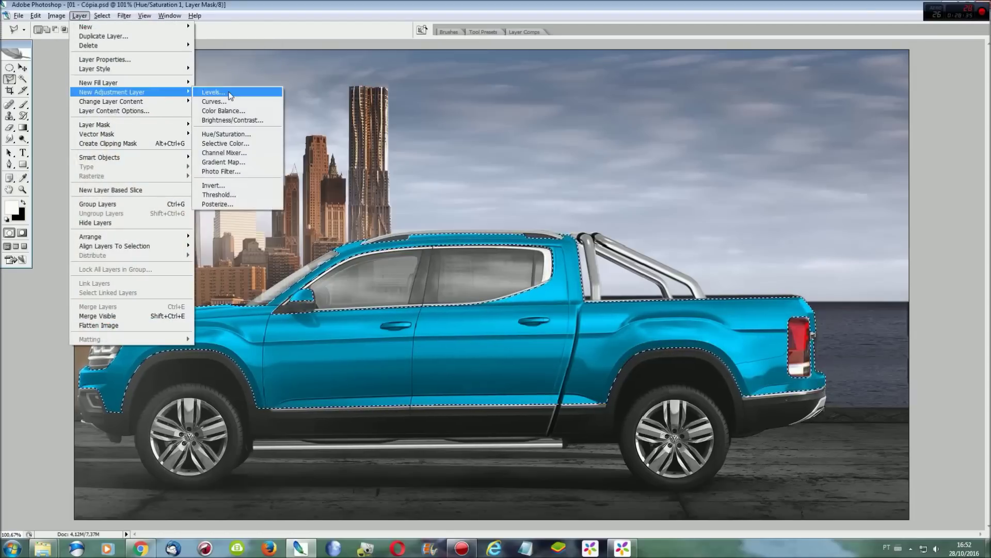
left_click(212, 92)
key("Return")
left_click_drag(129, 156, 150, 151)
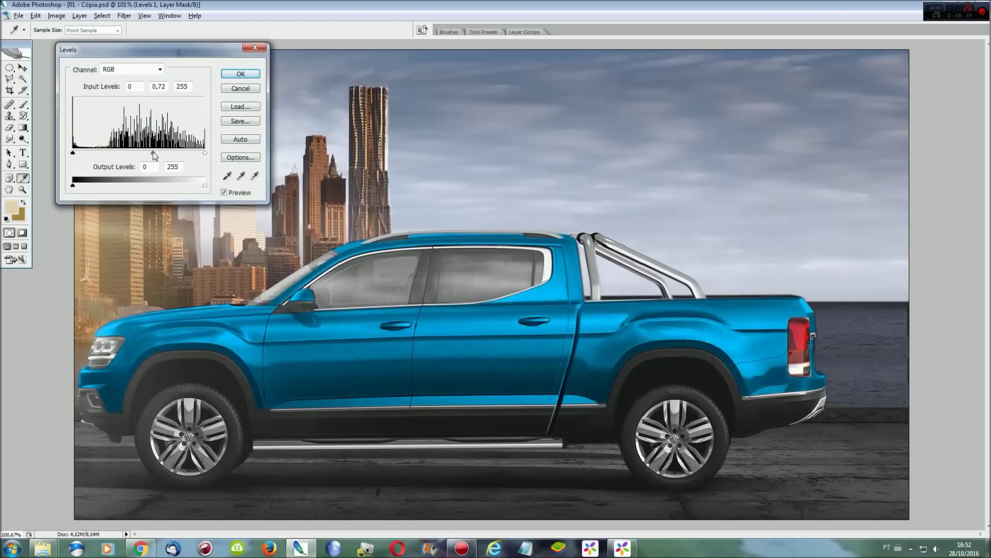
key("Return")
Add a Color Balance layer pushing the truck's midtones toward blue and cyan.
left_click(102, 15)
left_click(103, 37)
left_click(79, 16)
left_click(237, 111)
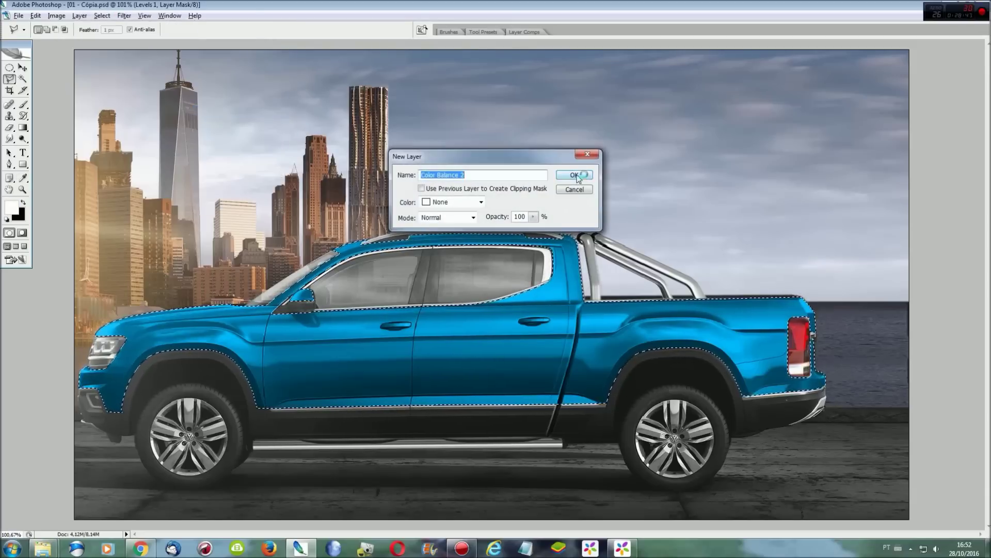
key("Return")
left_click_drag(152, 119, 236, 127)
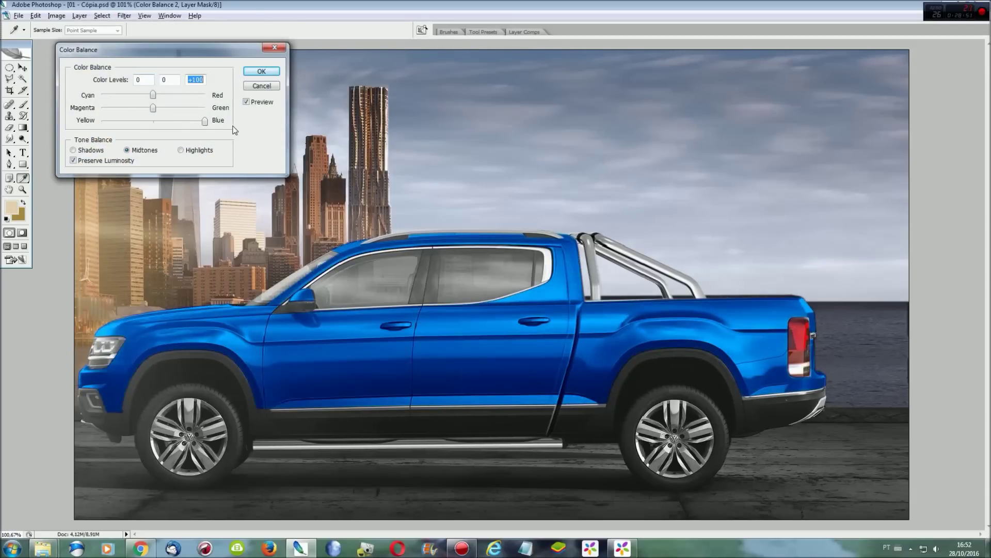
type("0")
mouse_move(154, 95)
left_mouse_down()
mouse_move(78, 87)
mouse_move(191, 93)
left_mouse_up()
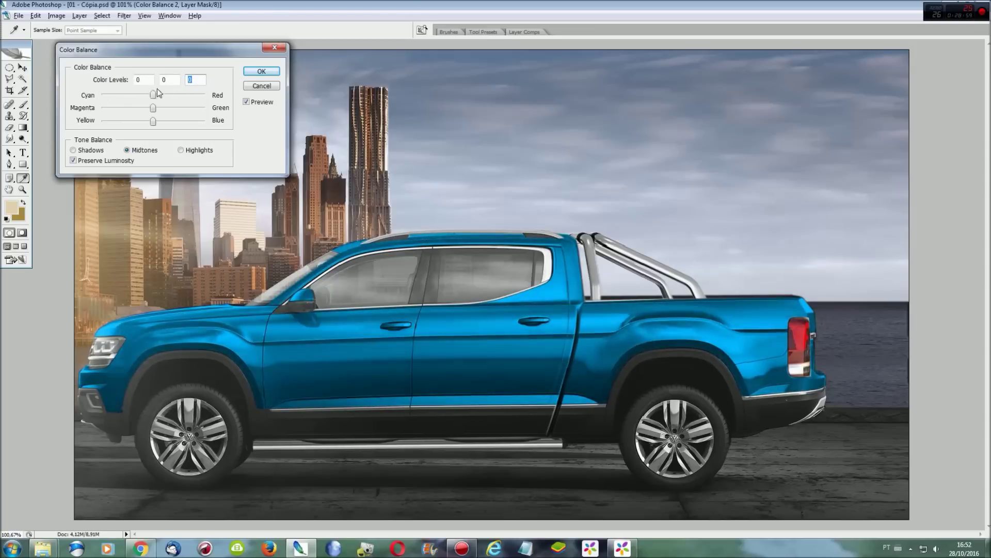
left_click(262, 72)
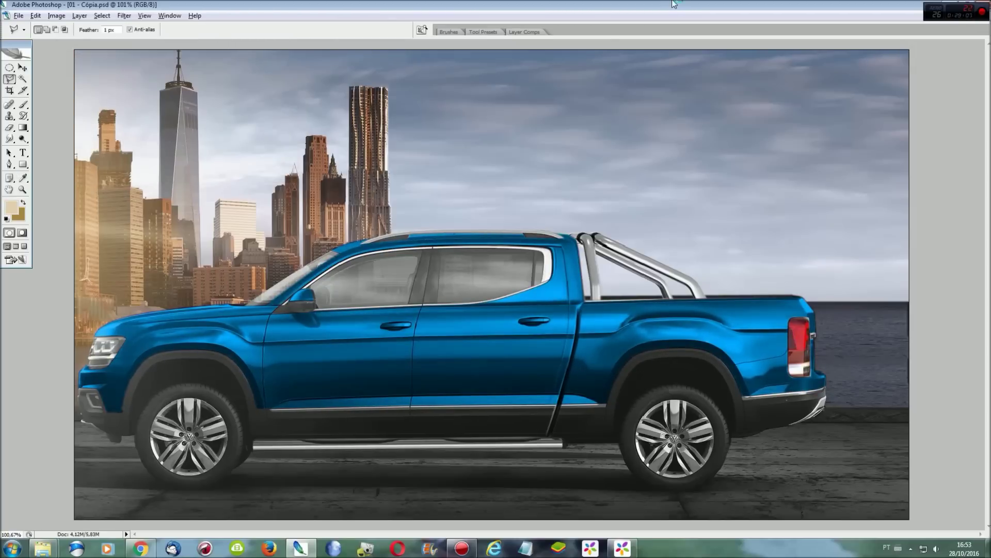
Add a white signature credit text and place it on the truck's lower door.
key("t")
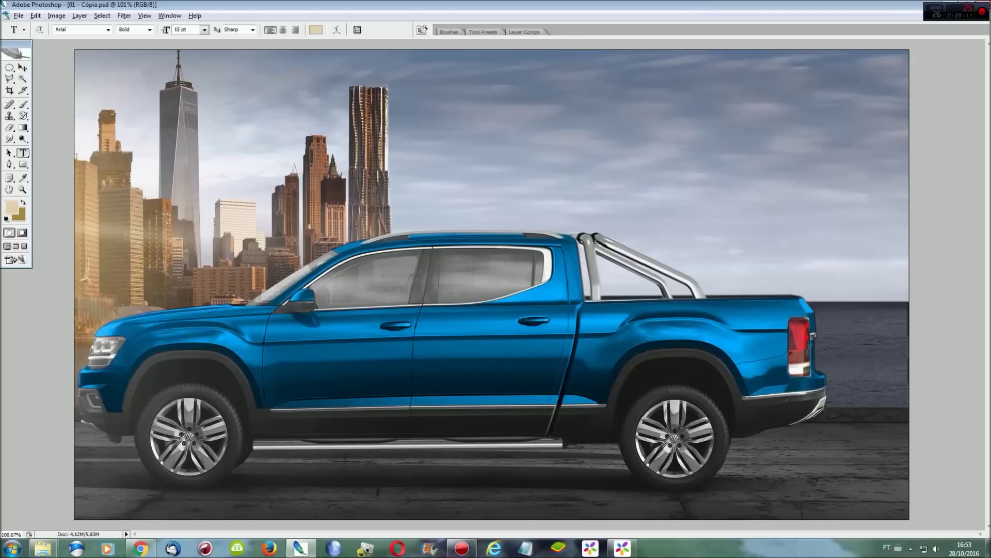
left_click(8, 221)
left_click(22, 204)
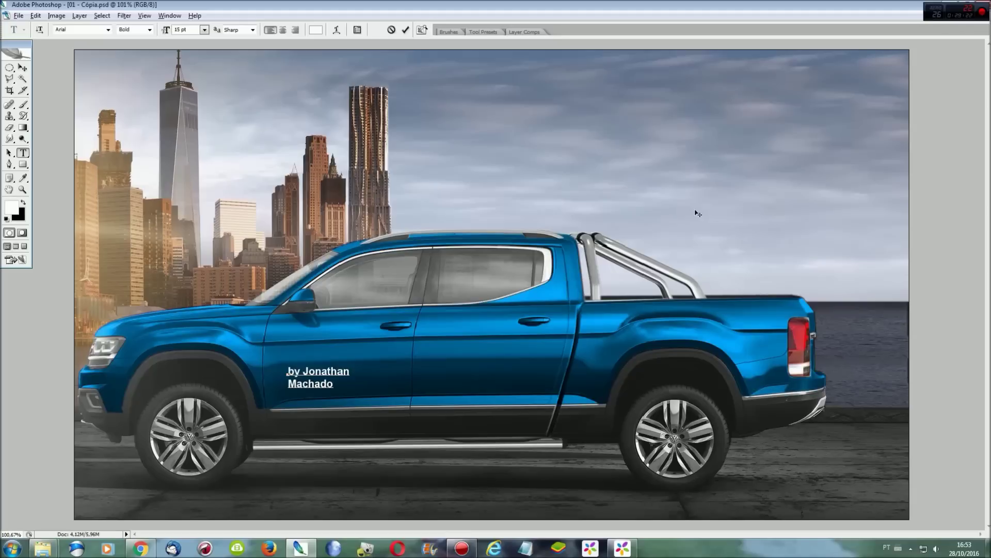
left_click_drag(382, 399, 365, 446)
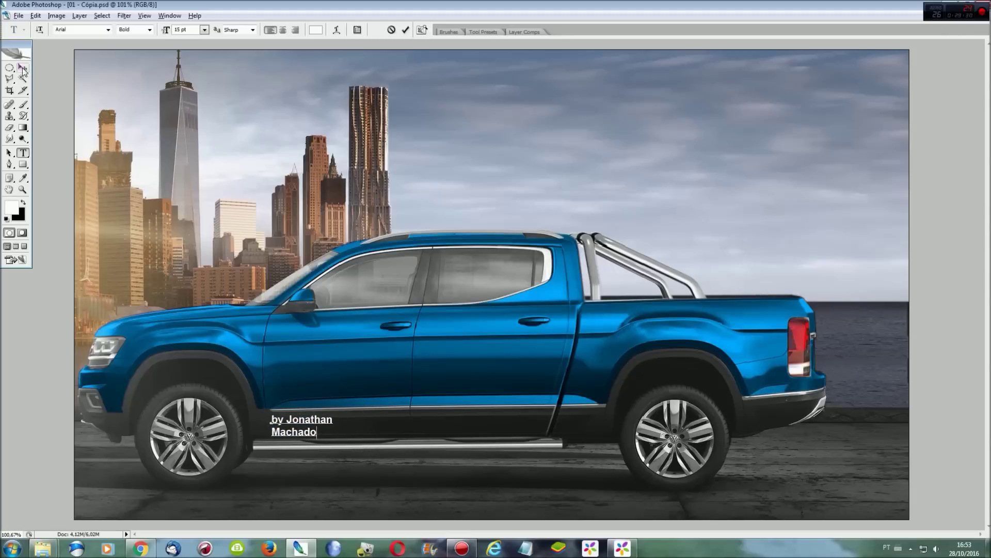
left_click(22, 68)
Raise the image saturation to +22 with Hue/Saturation.
key("ctrl+u")
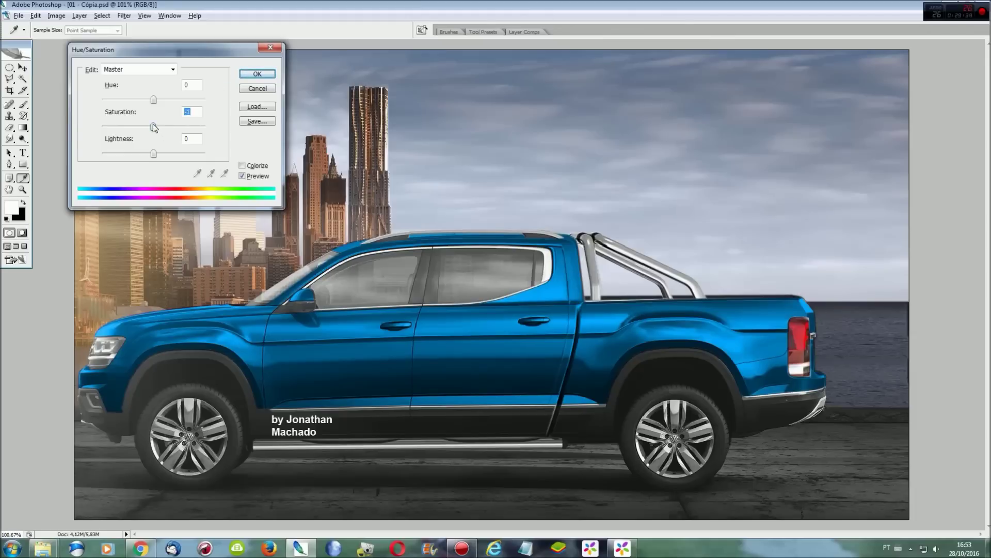
left_click_drag(153, 126, 165, 126)
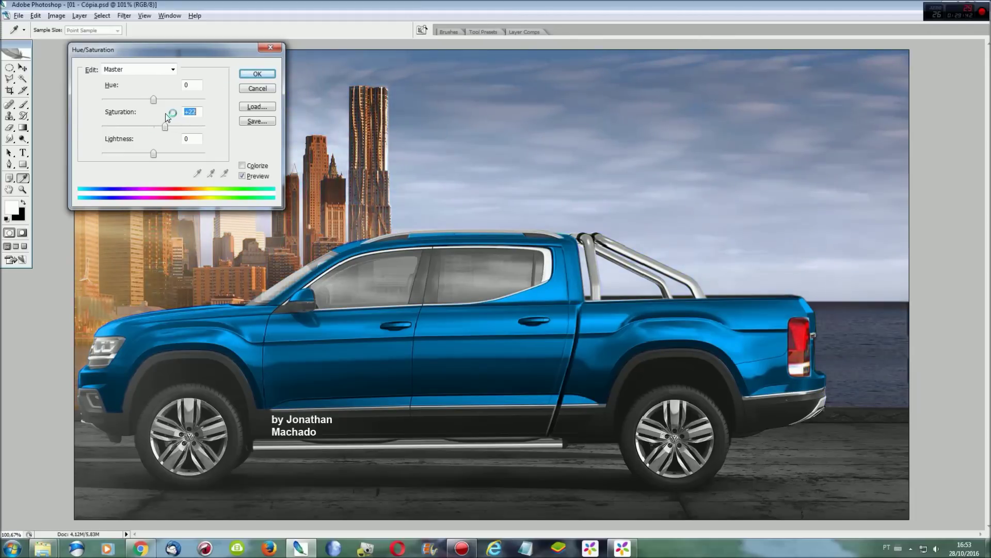
left_click(256, 73)
left_click(123, 15)
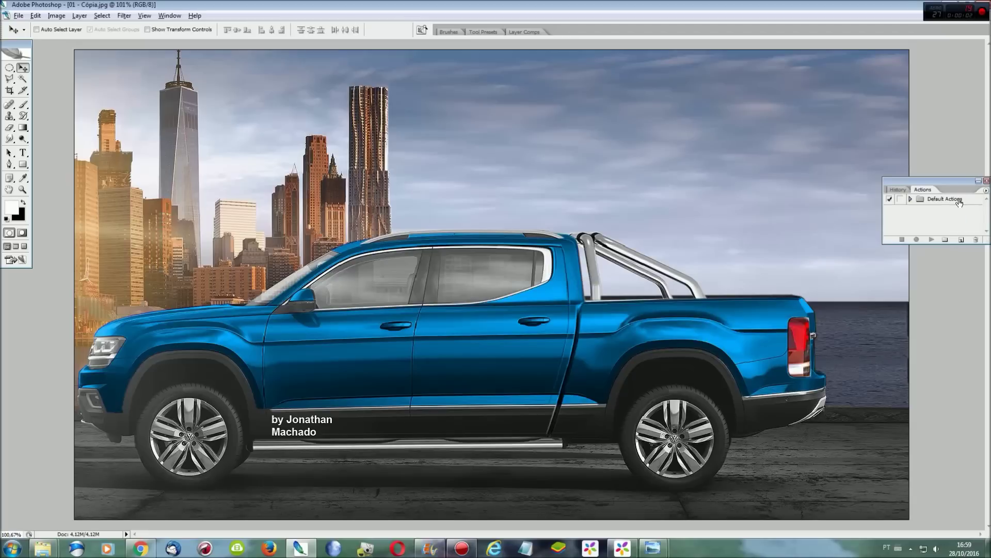
Close the Actions panel and load the saved Color channel truck-body selection.
left_click(986, 180)
left_click(102, 16)
left_click(111, 171)
left_click(542, 183)
left_click(485, 210)
left_click(579, 158)
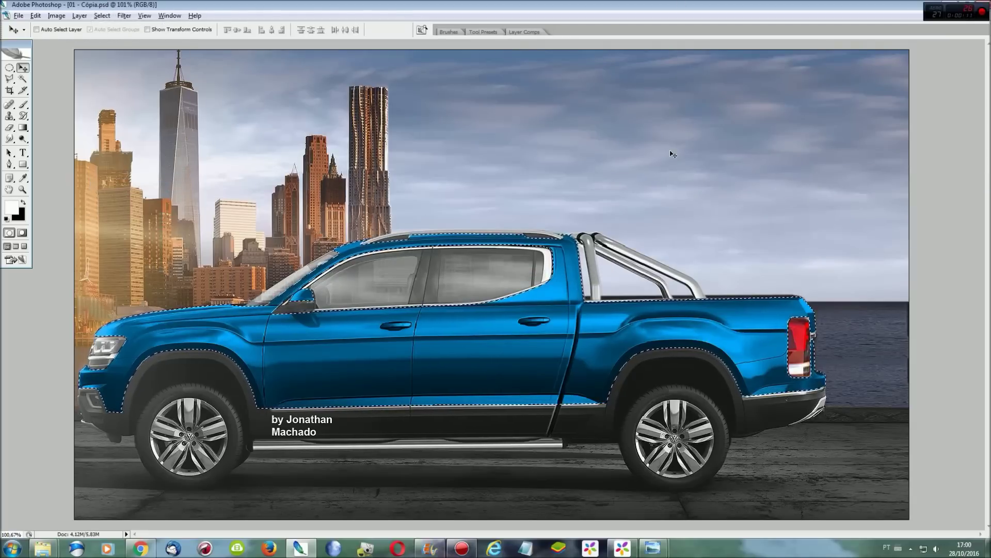
Trace a Polygonal Lasso outline around the lower truck, then cancel it.
key("l")
left_click(959, 391, "shift")
left_click(825, 387)
left_click(753, 380)
left_click(431, 385)
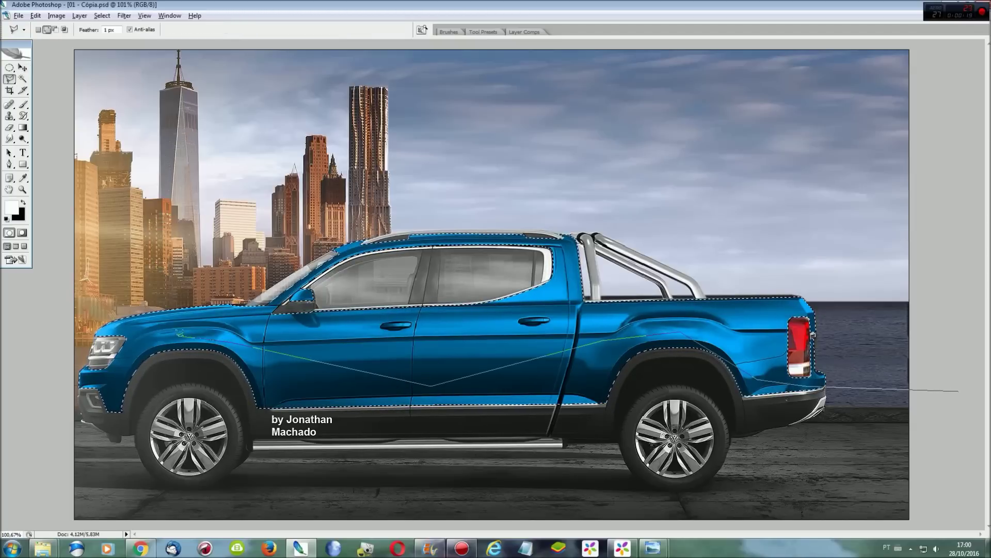
left_click(76, 521)
left_click(939, 524)
left_click(959, 391)
key("Escape")
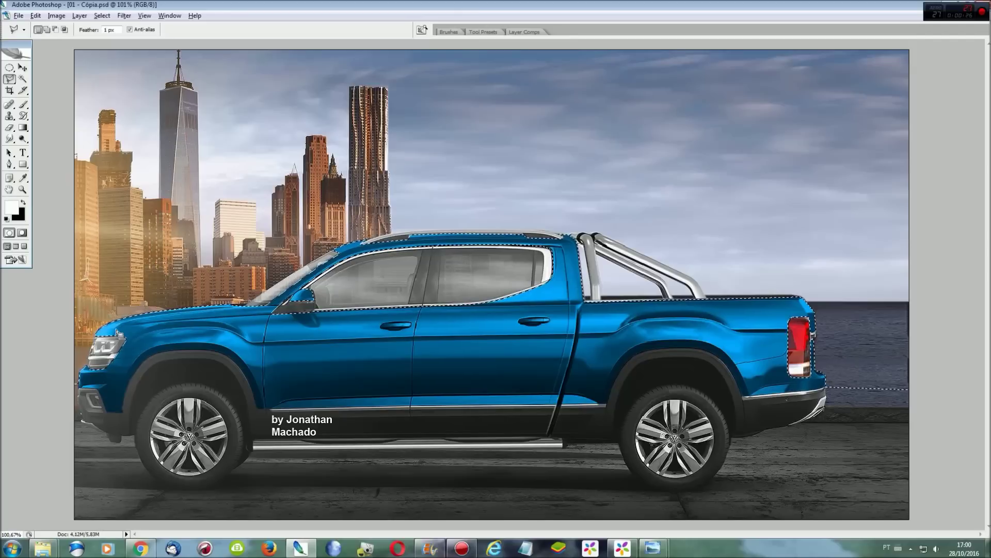
Add the tail light and cab pillar areas to the selection, then invert it.
left_click(46, 29)
left_click(759, 401)
left_click(567, 236)
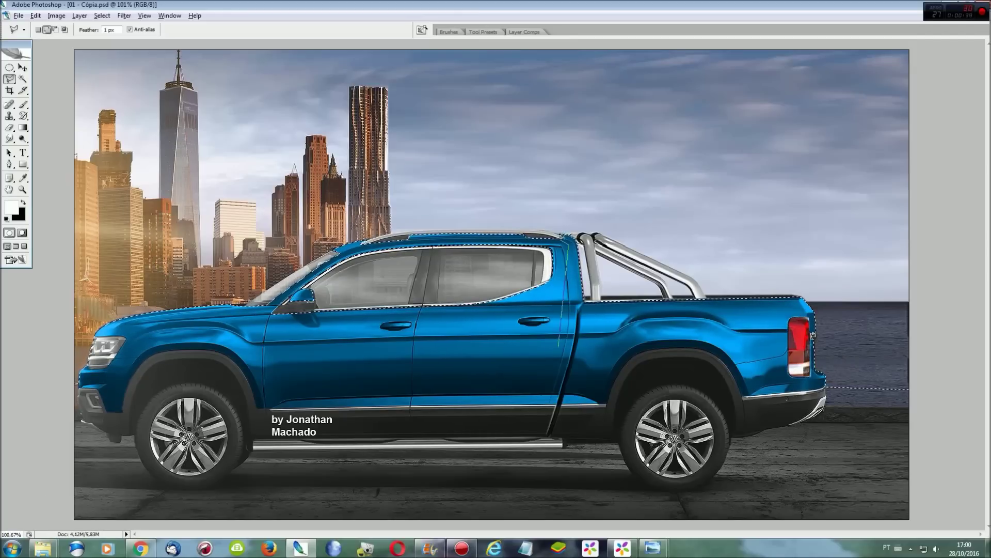
double_click(250, 320)
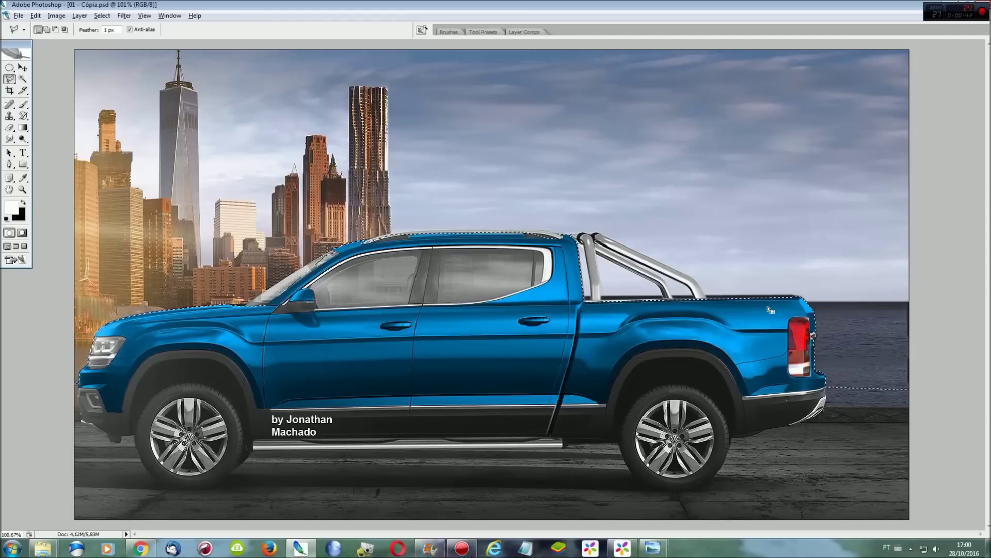
left_click(101, 16)
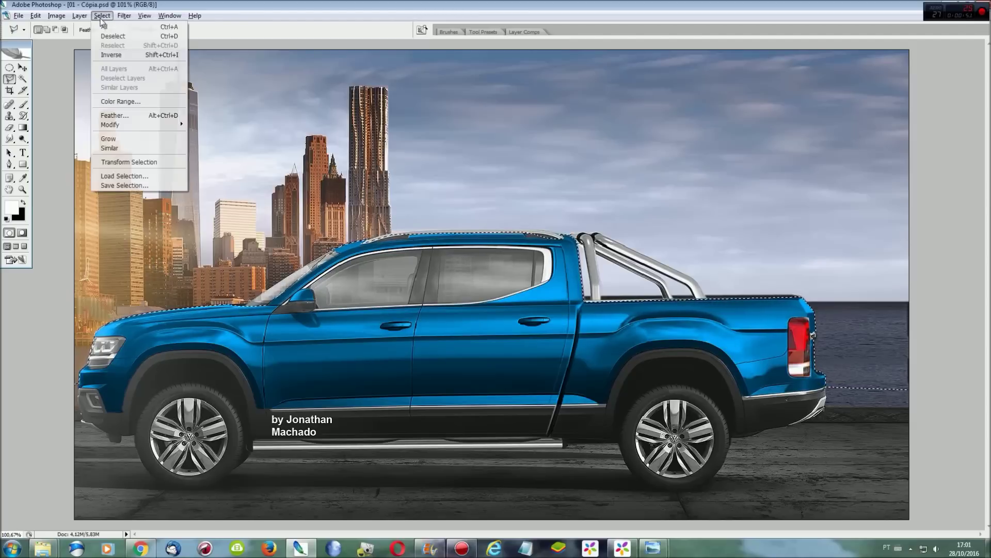
left_click(112, 55)
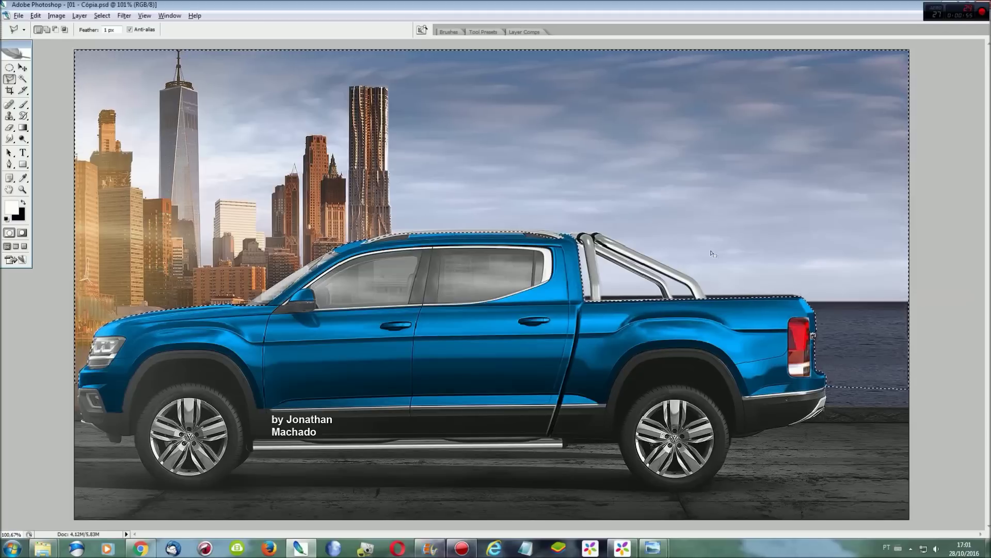
Subtract the sky from the selection, leaving only the sea band selected.
left_click(912, 297, "alt")
left_click(59, 419)
left_click(32, 313)
left_click(55, 77)
left_click(73, 44)
left_click(924, 42)
left_click(952, 108)
double_click(950, 286)
Paste the sky into the sea selection, flip it vertically, and nudge it into place.
key("ctrl+shift+v")
key("ctrl+t")
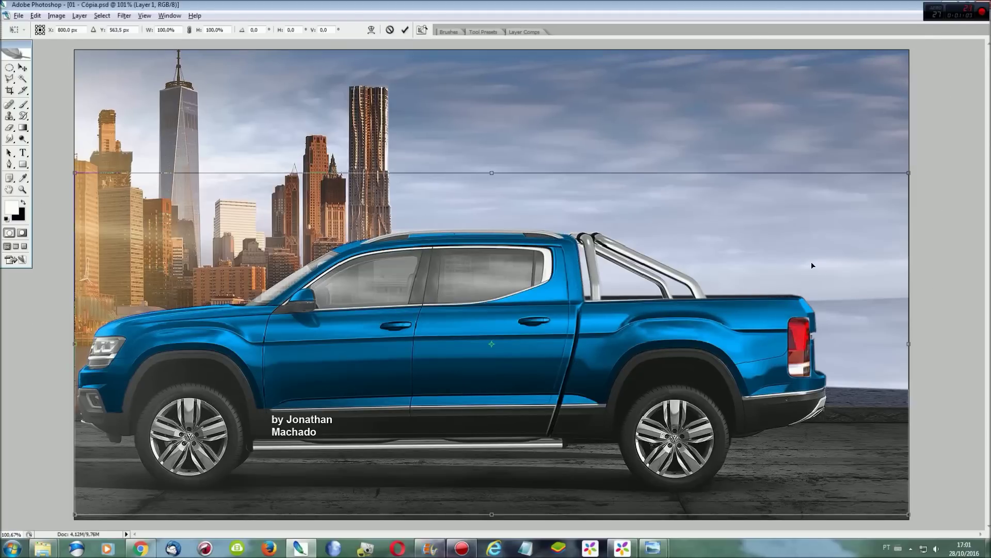
right_click(813, 266)
left_click(868, 411)
key("shift+Up")
key("shift+Up")
key("shift+Up")
key("shift+Up")
key("shift+Up")
key("shift+Up")
key("shift+Up")
key("shift+Up")
key("shift+Up")
key("shift+Up")
key("shift+Up")
key("shift+Down")
key("shift+Down")
key("shift+Down")
key("Return")
Delete the sky copy below the truck's midline, keeping the lower water dark.
key("l")
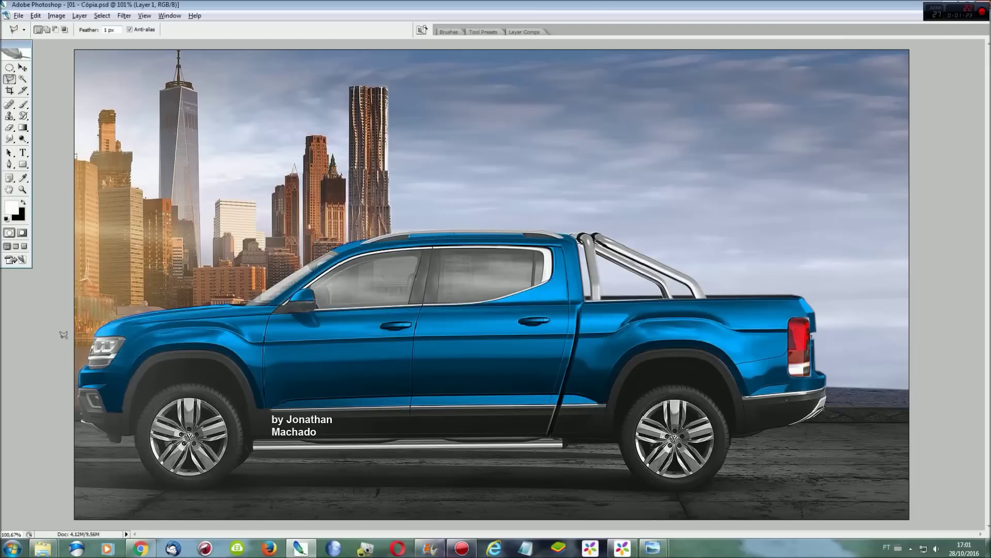
left_click(63, 341)
left_click(830, 343)
left_click(894, 530)
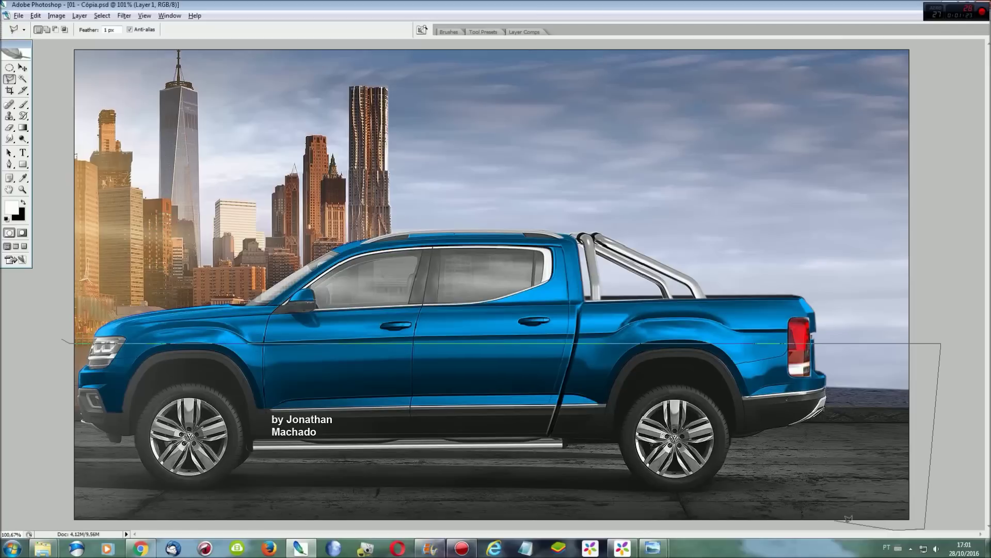
left_click(55, 530)
left_click(60, 330)
key("Delete")
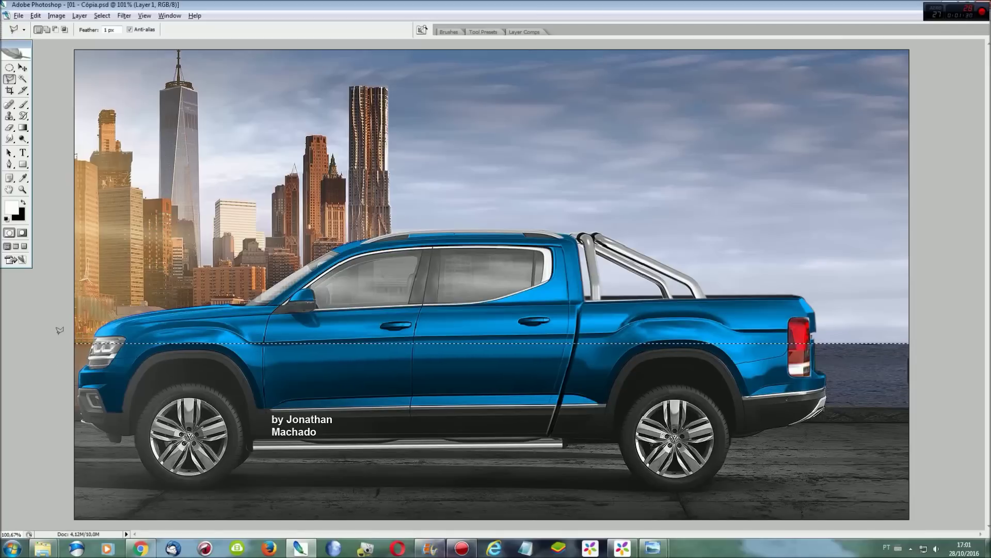
key("ctrl+plus")
key("ctrl+plus")
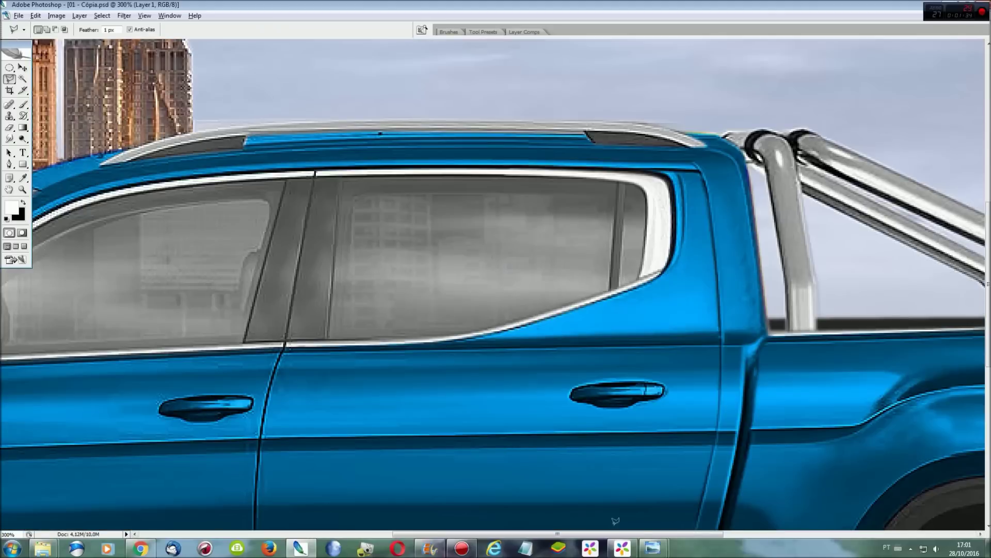
scroll(593, 518, "right", 10)
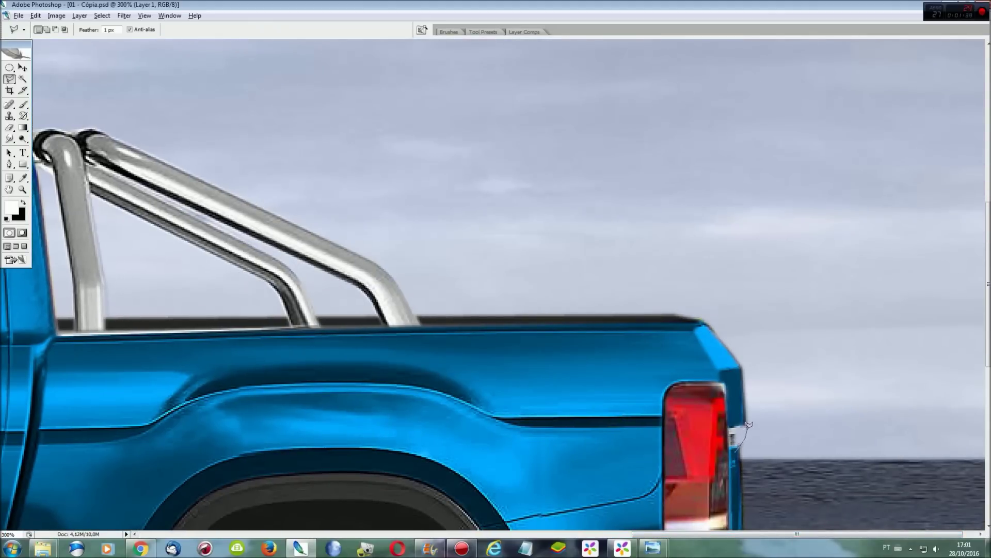
key("ctrl+0")
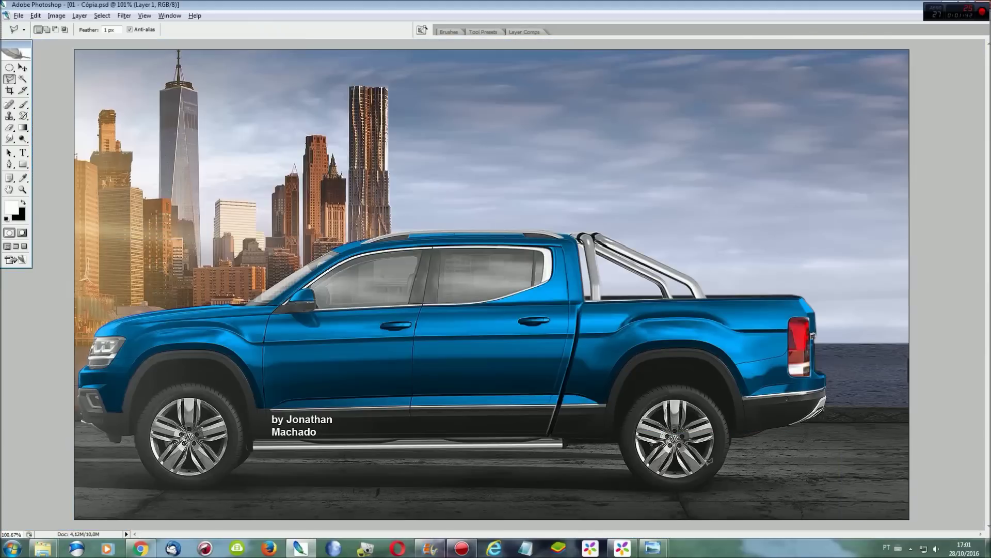